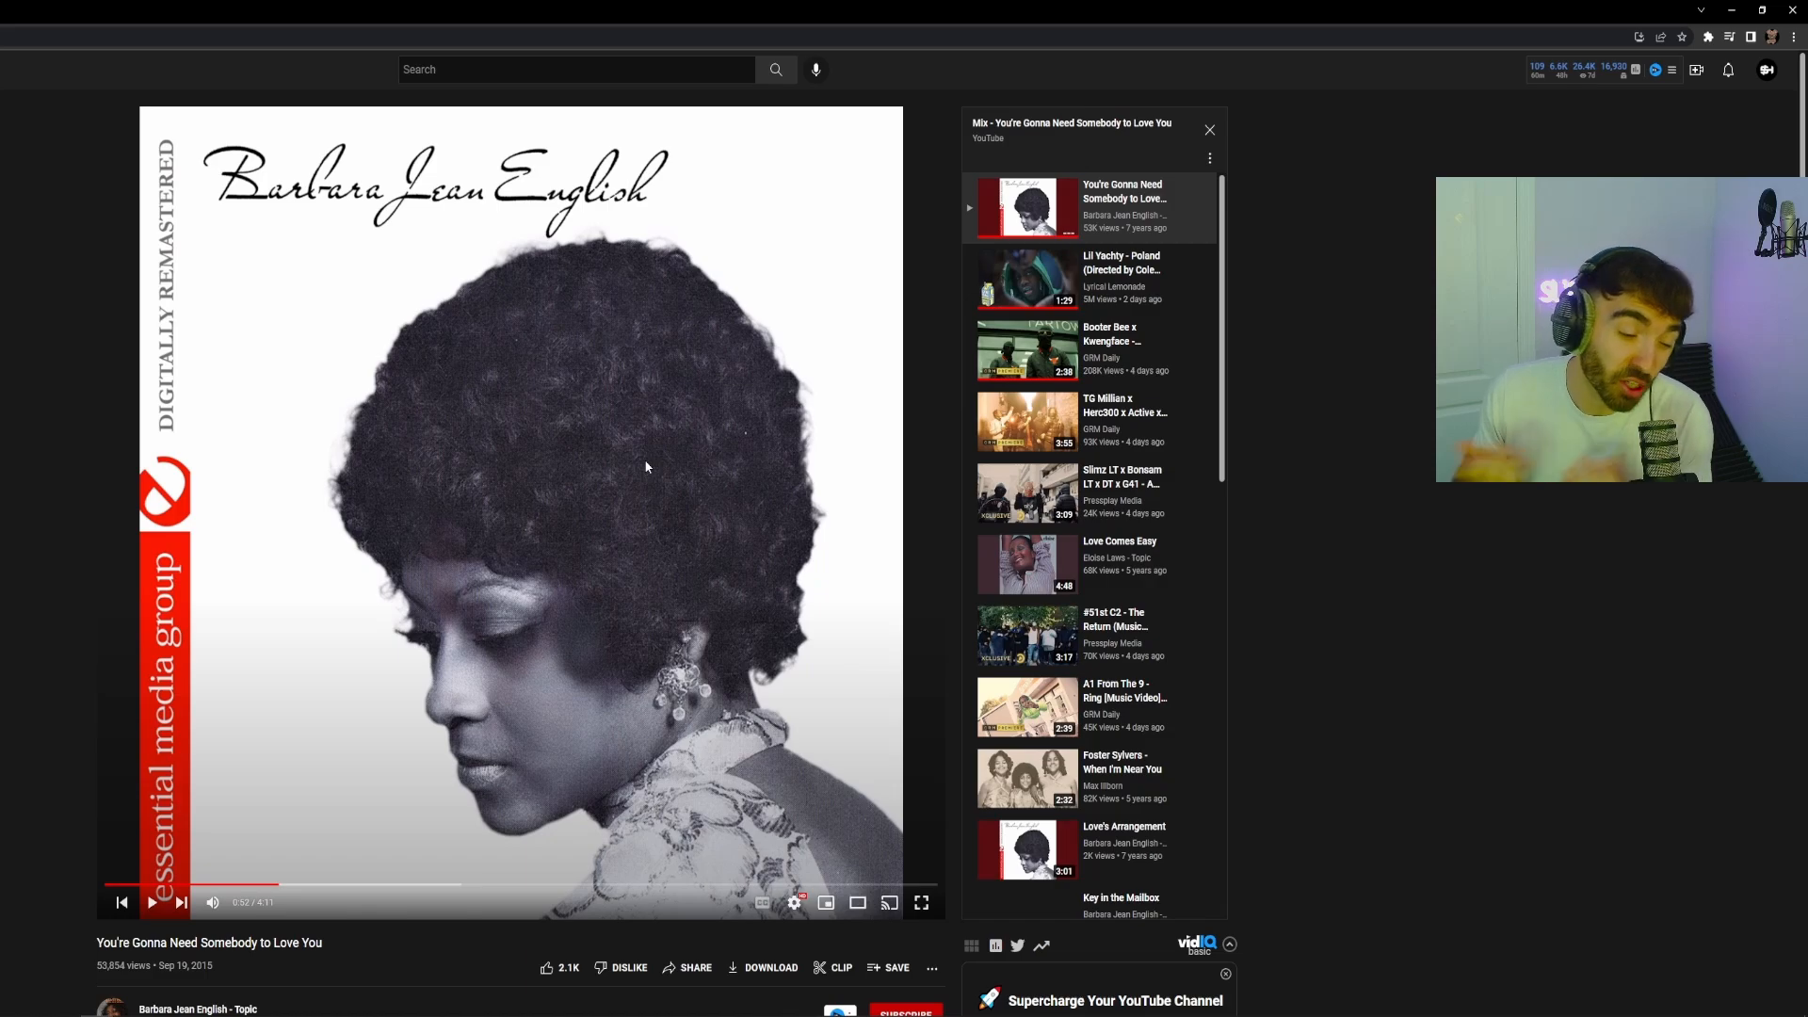
Step: Open the WhoSampled website in a new browser tab and look through its Hot Samples list
key(ctrl+t)
text(whosampl)
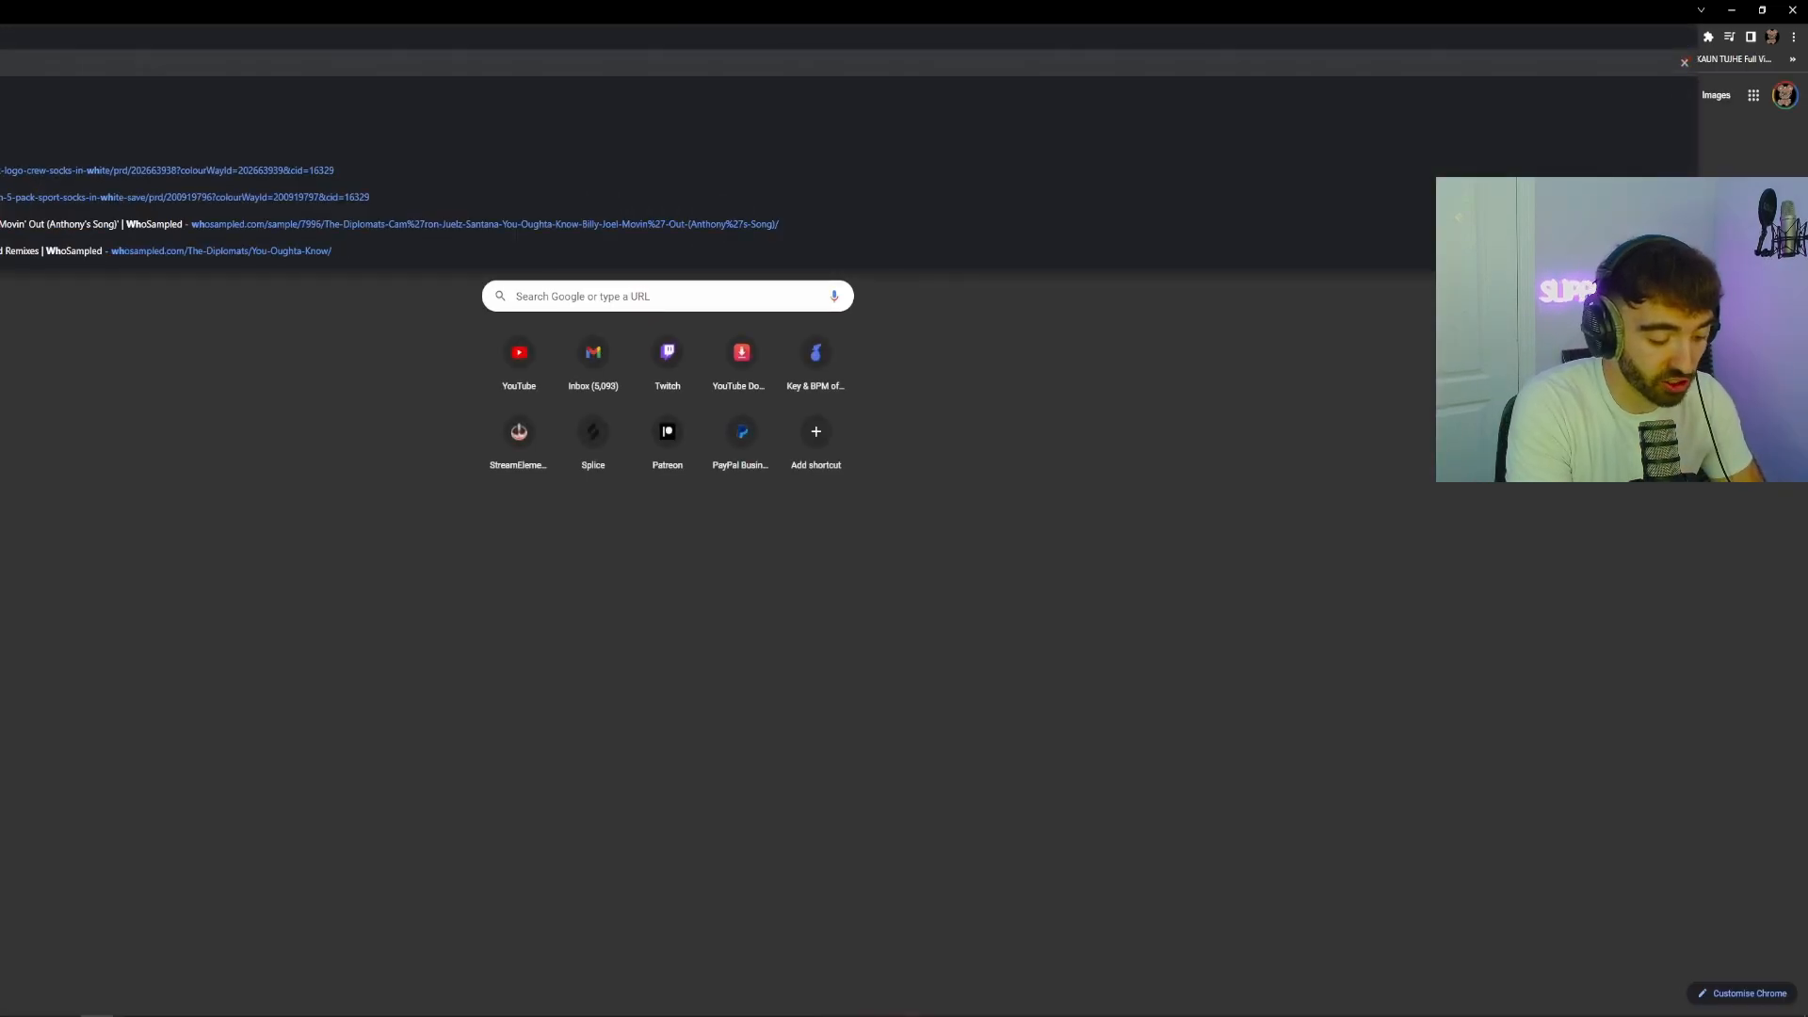
key(Return)
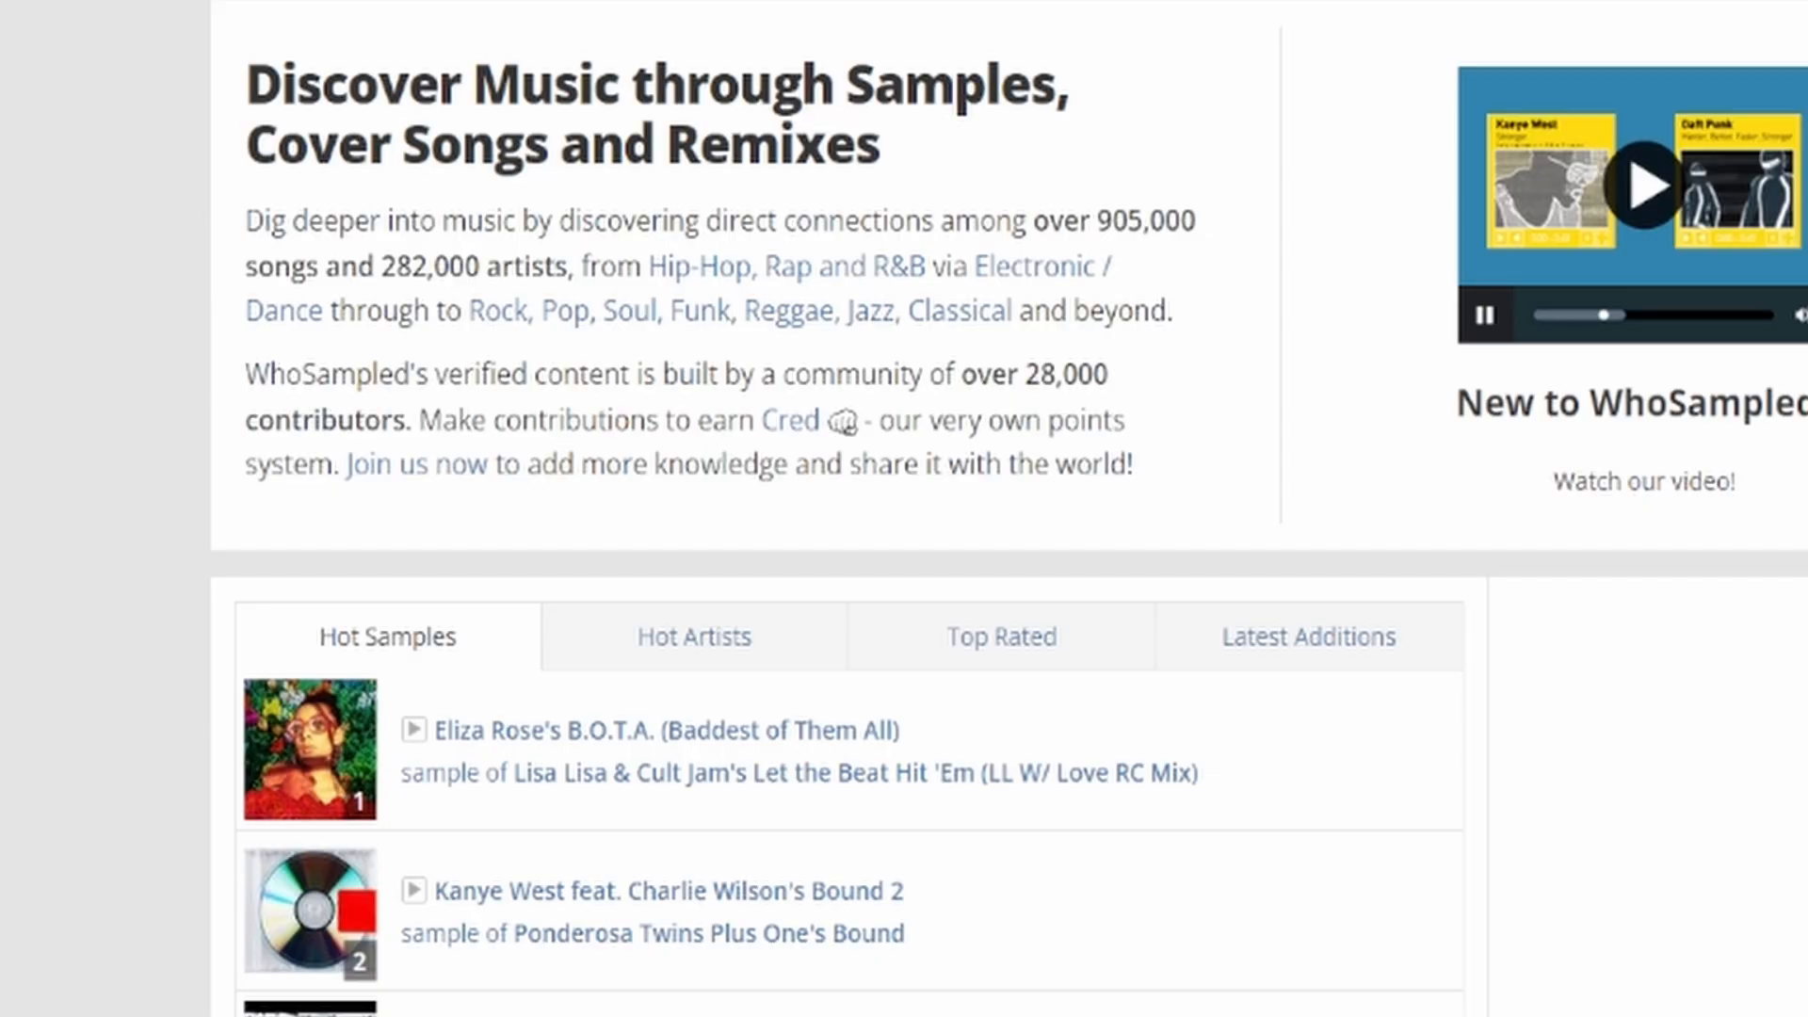
scroll(528, 701, down, 4)
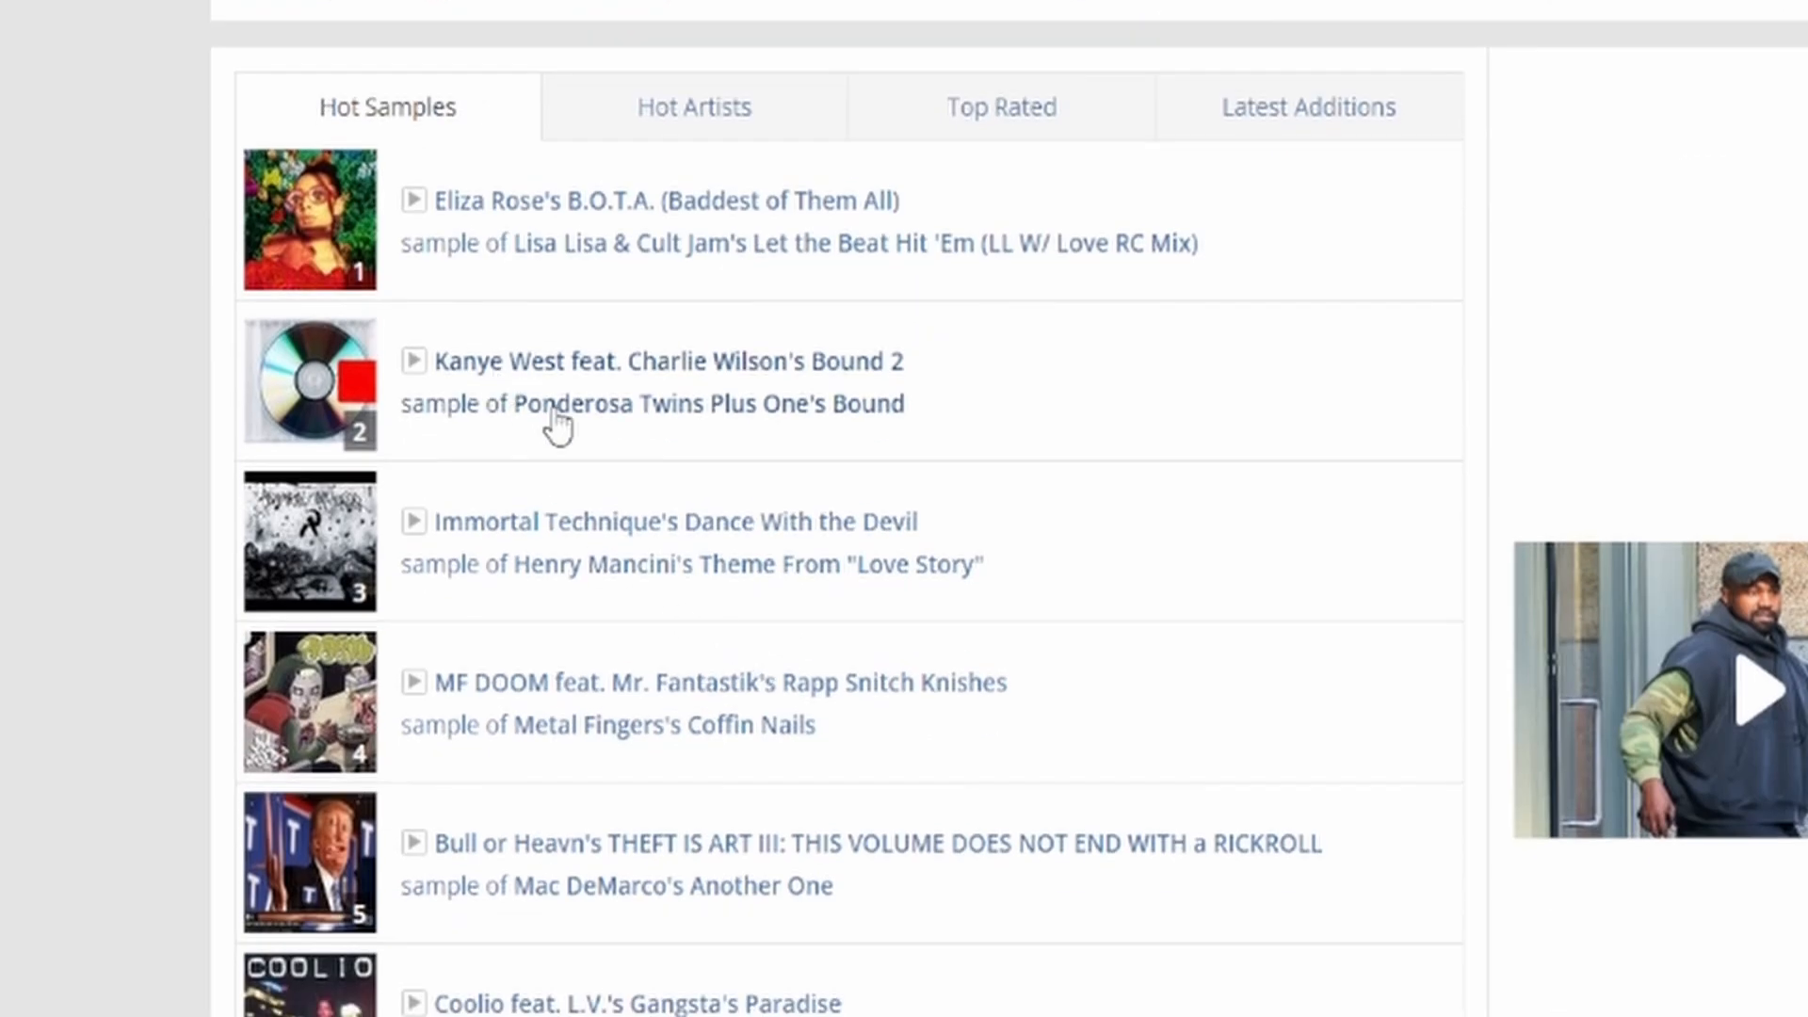
scroll(637, 477, down, 2)
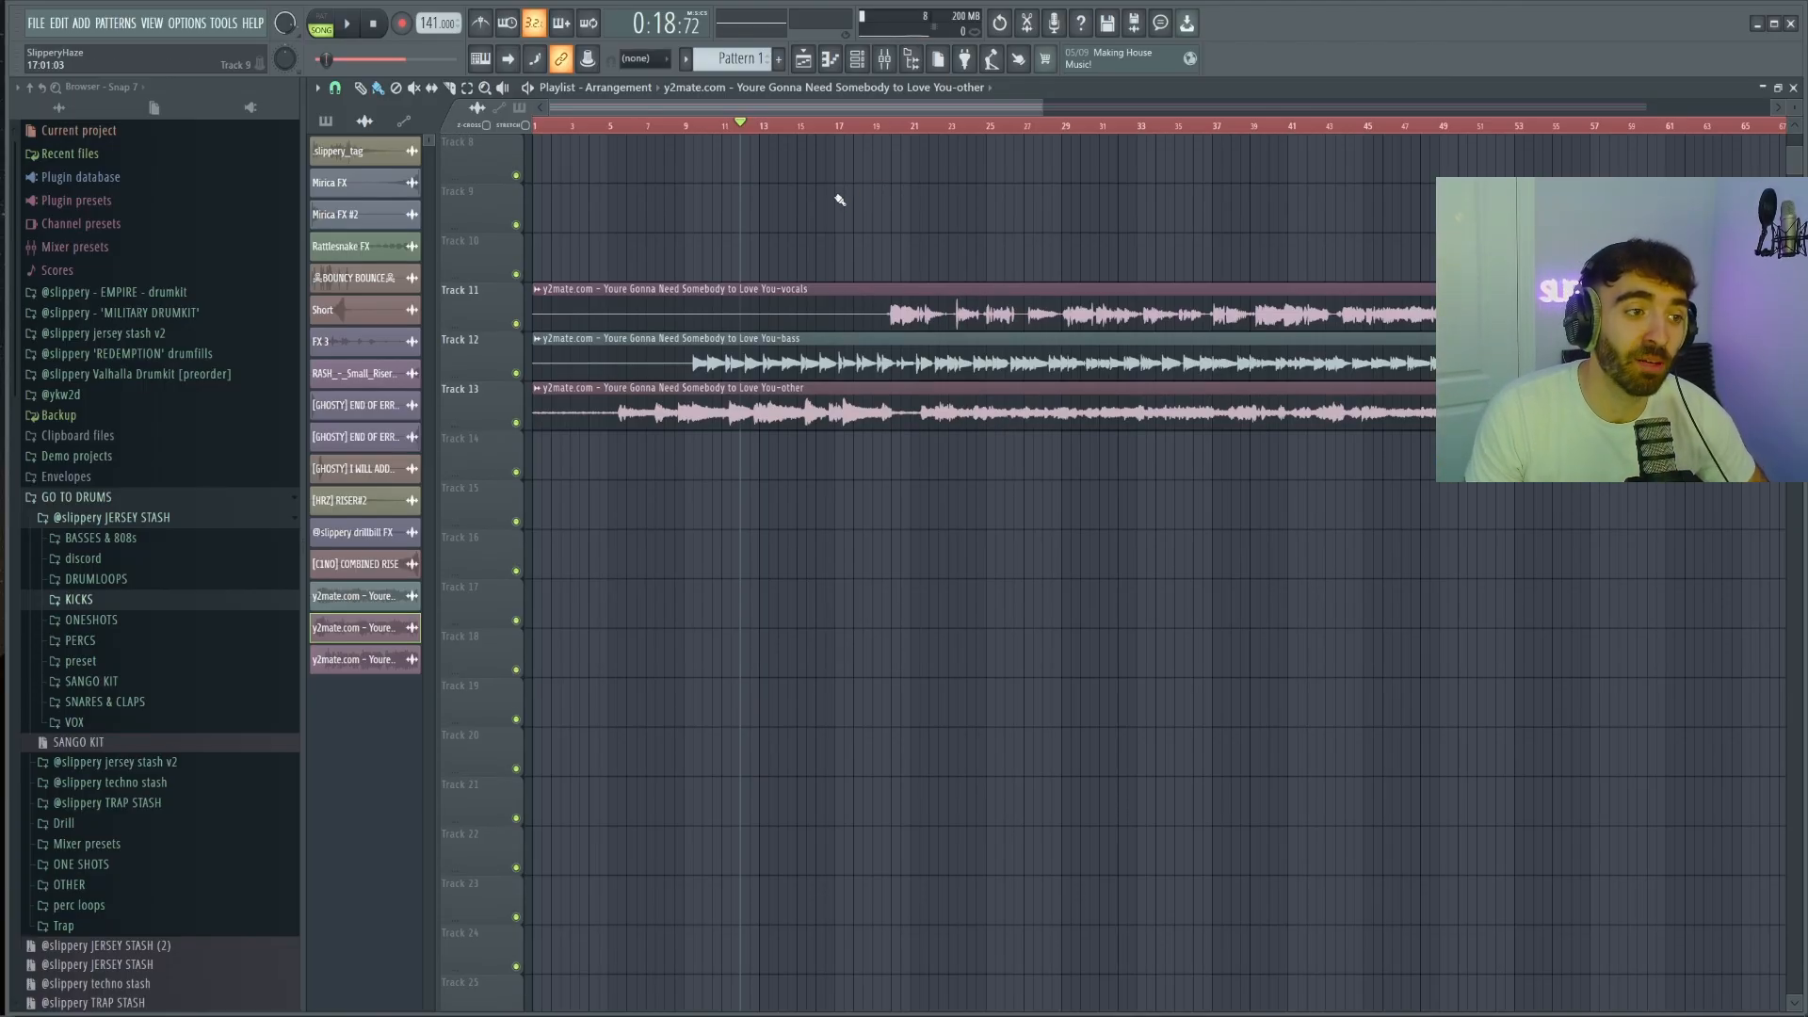
Step: Switch to FL Studio and play the song's stems from about bar 19
scroll(785, 247, up, 4)
scroll(753, 328, down, 3)
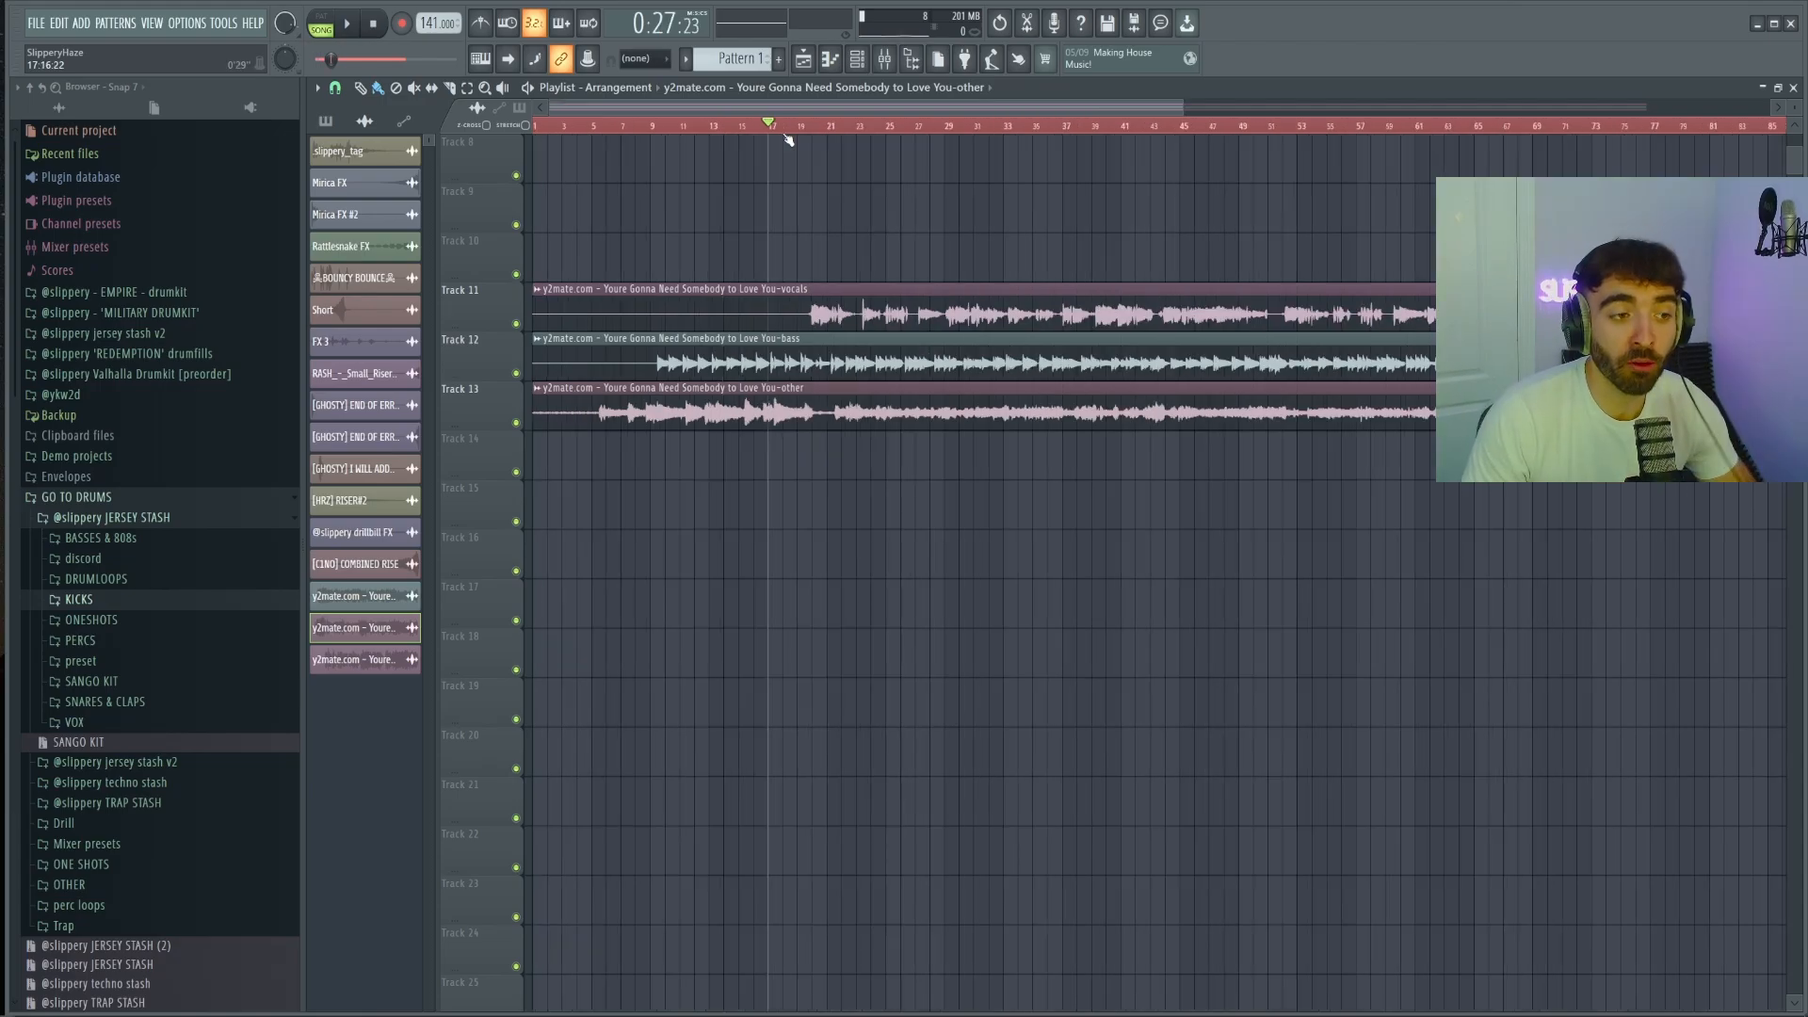
scroll(785, 149, up, 3)
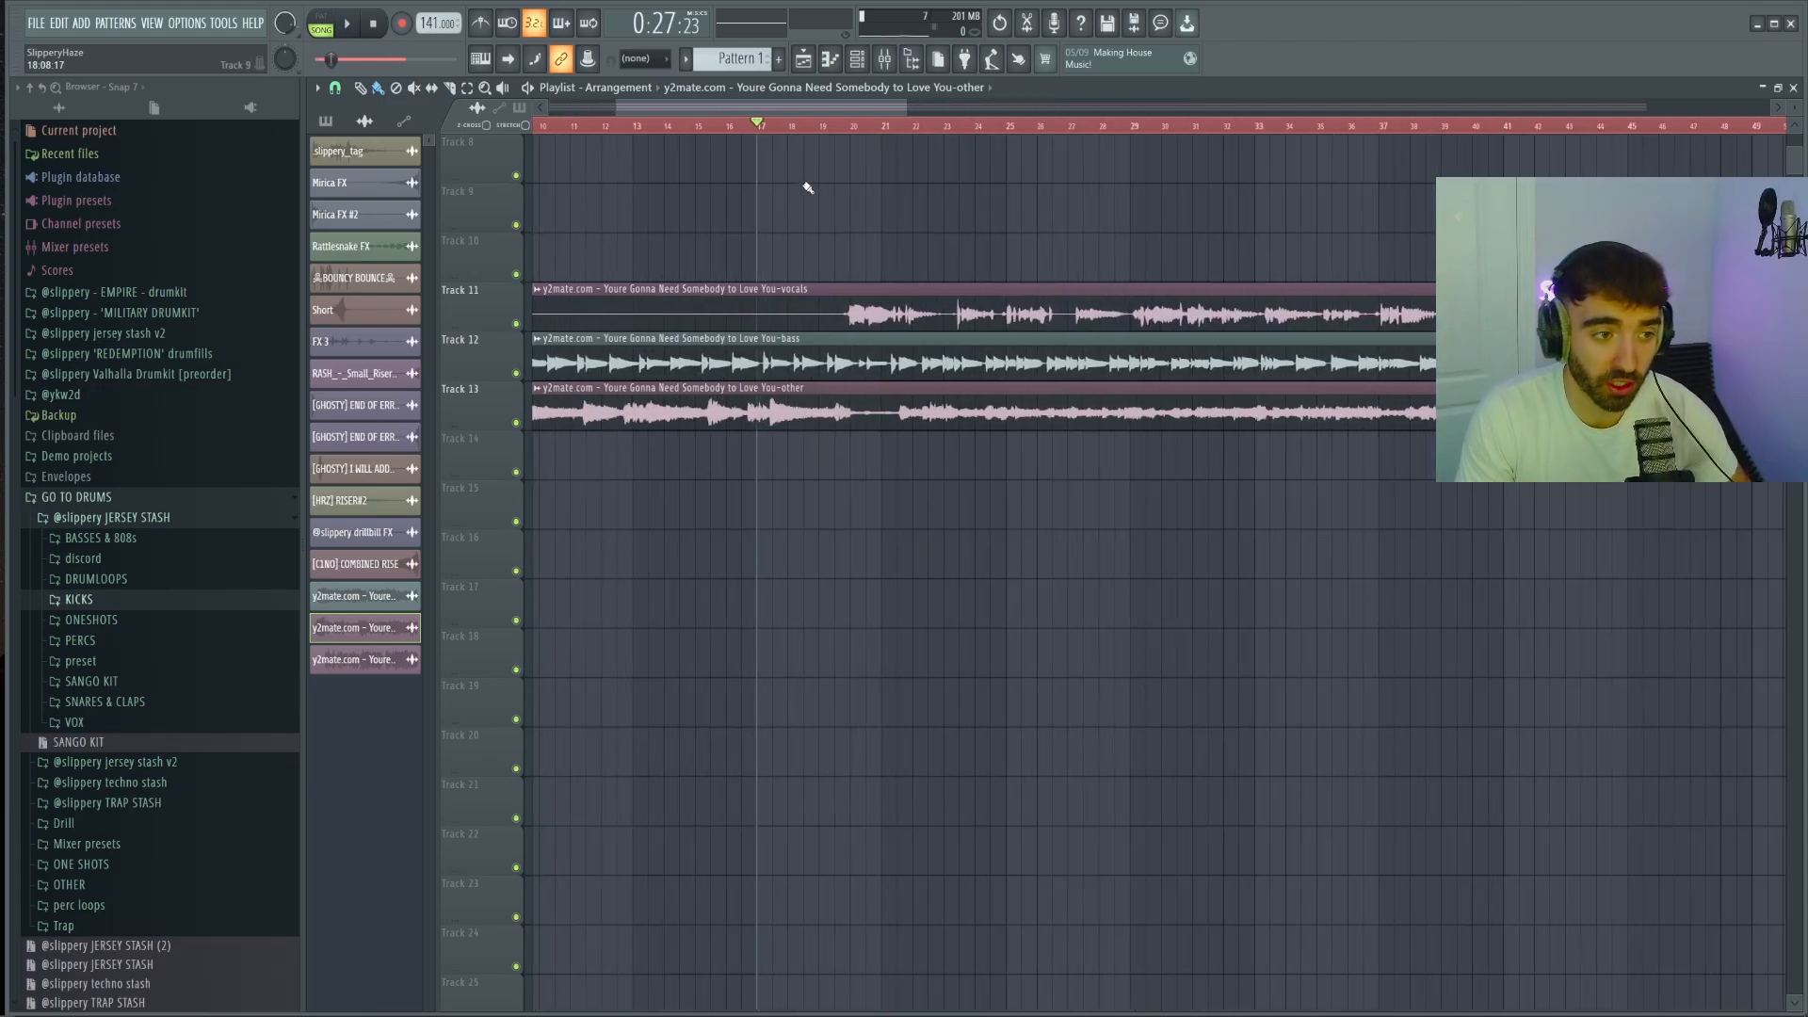
click(838, 127)
key(space)
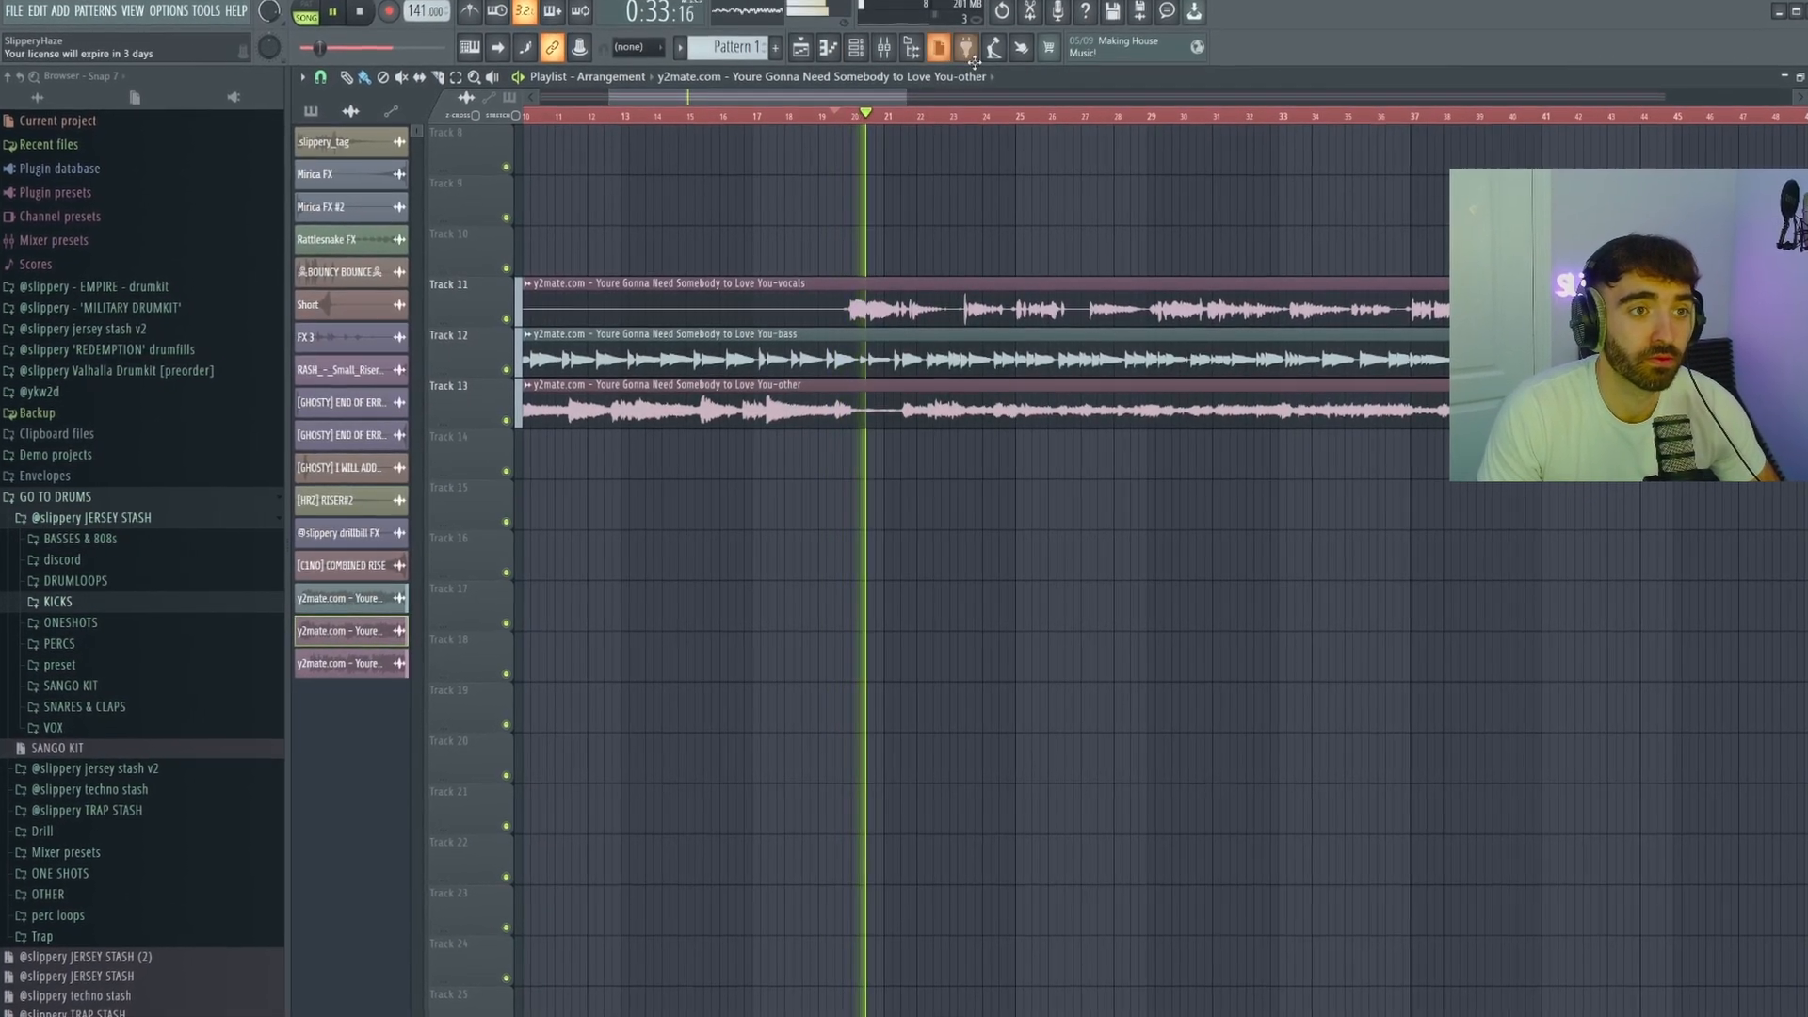
Step: Tap along to the song in the tempo tapper, apply 71 BPM and restretch all channels
click(967, 49)
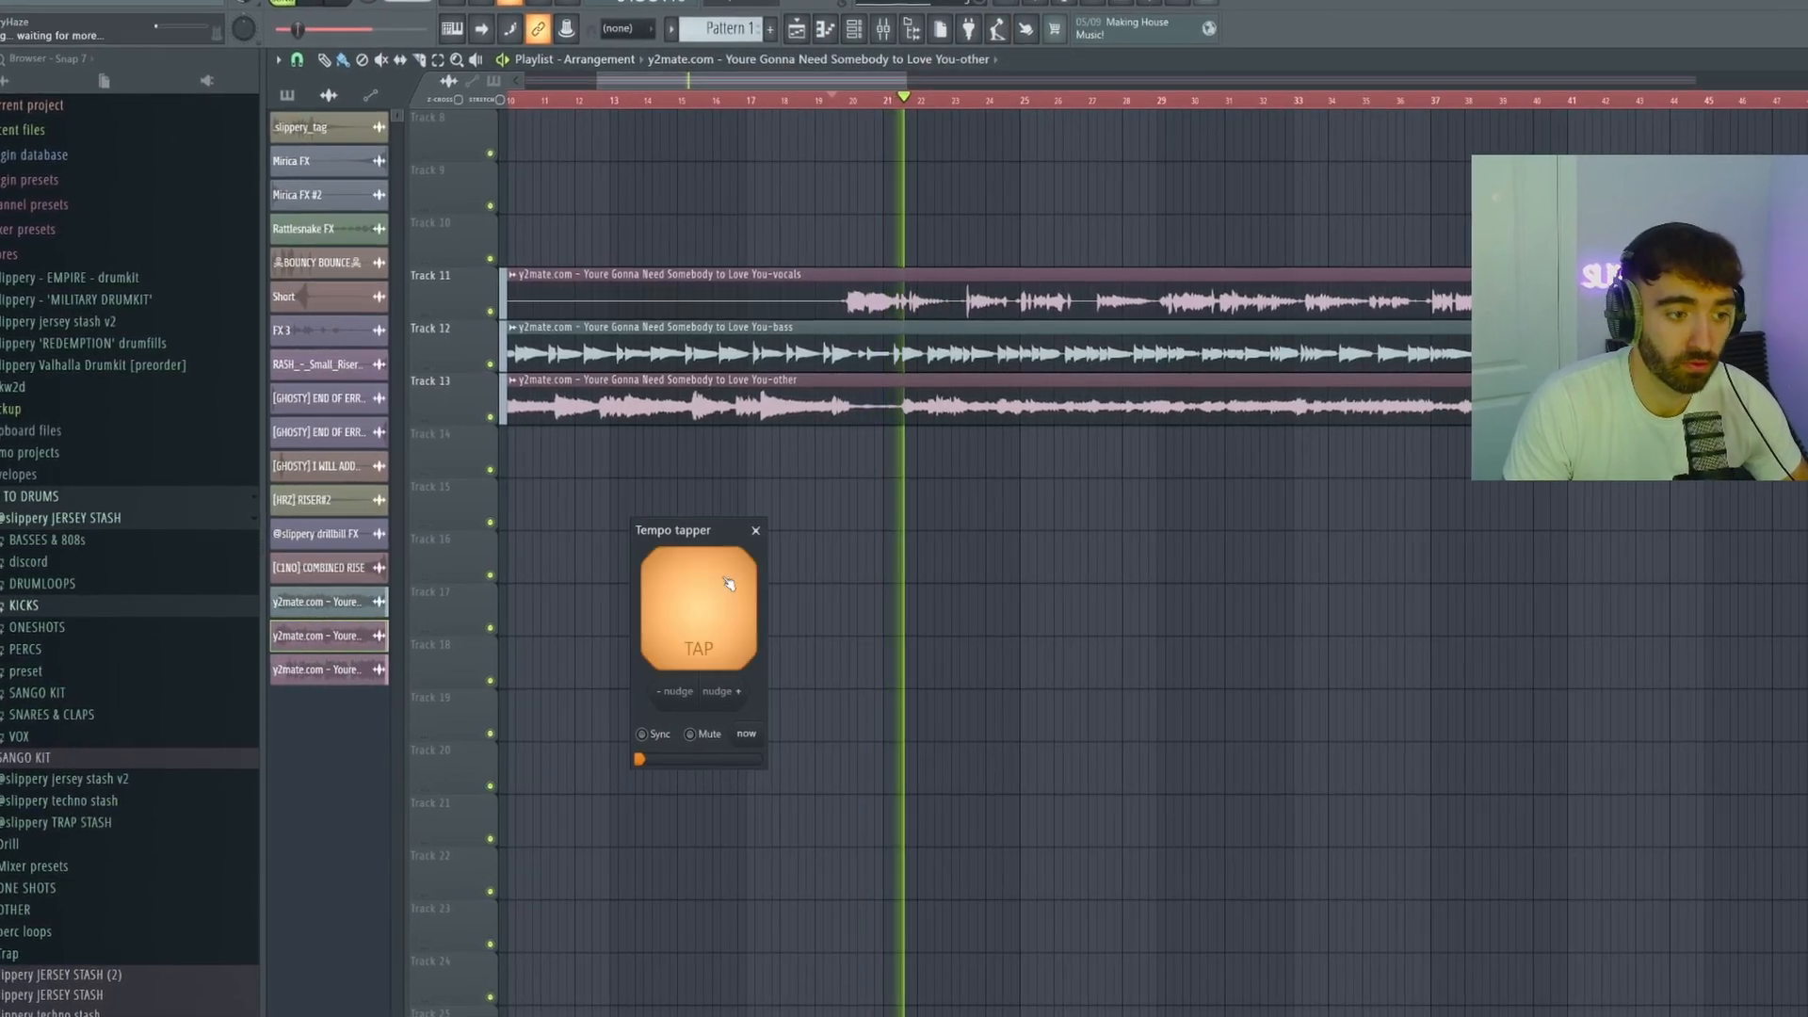
click(729, 583)
click(727, 585)
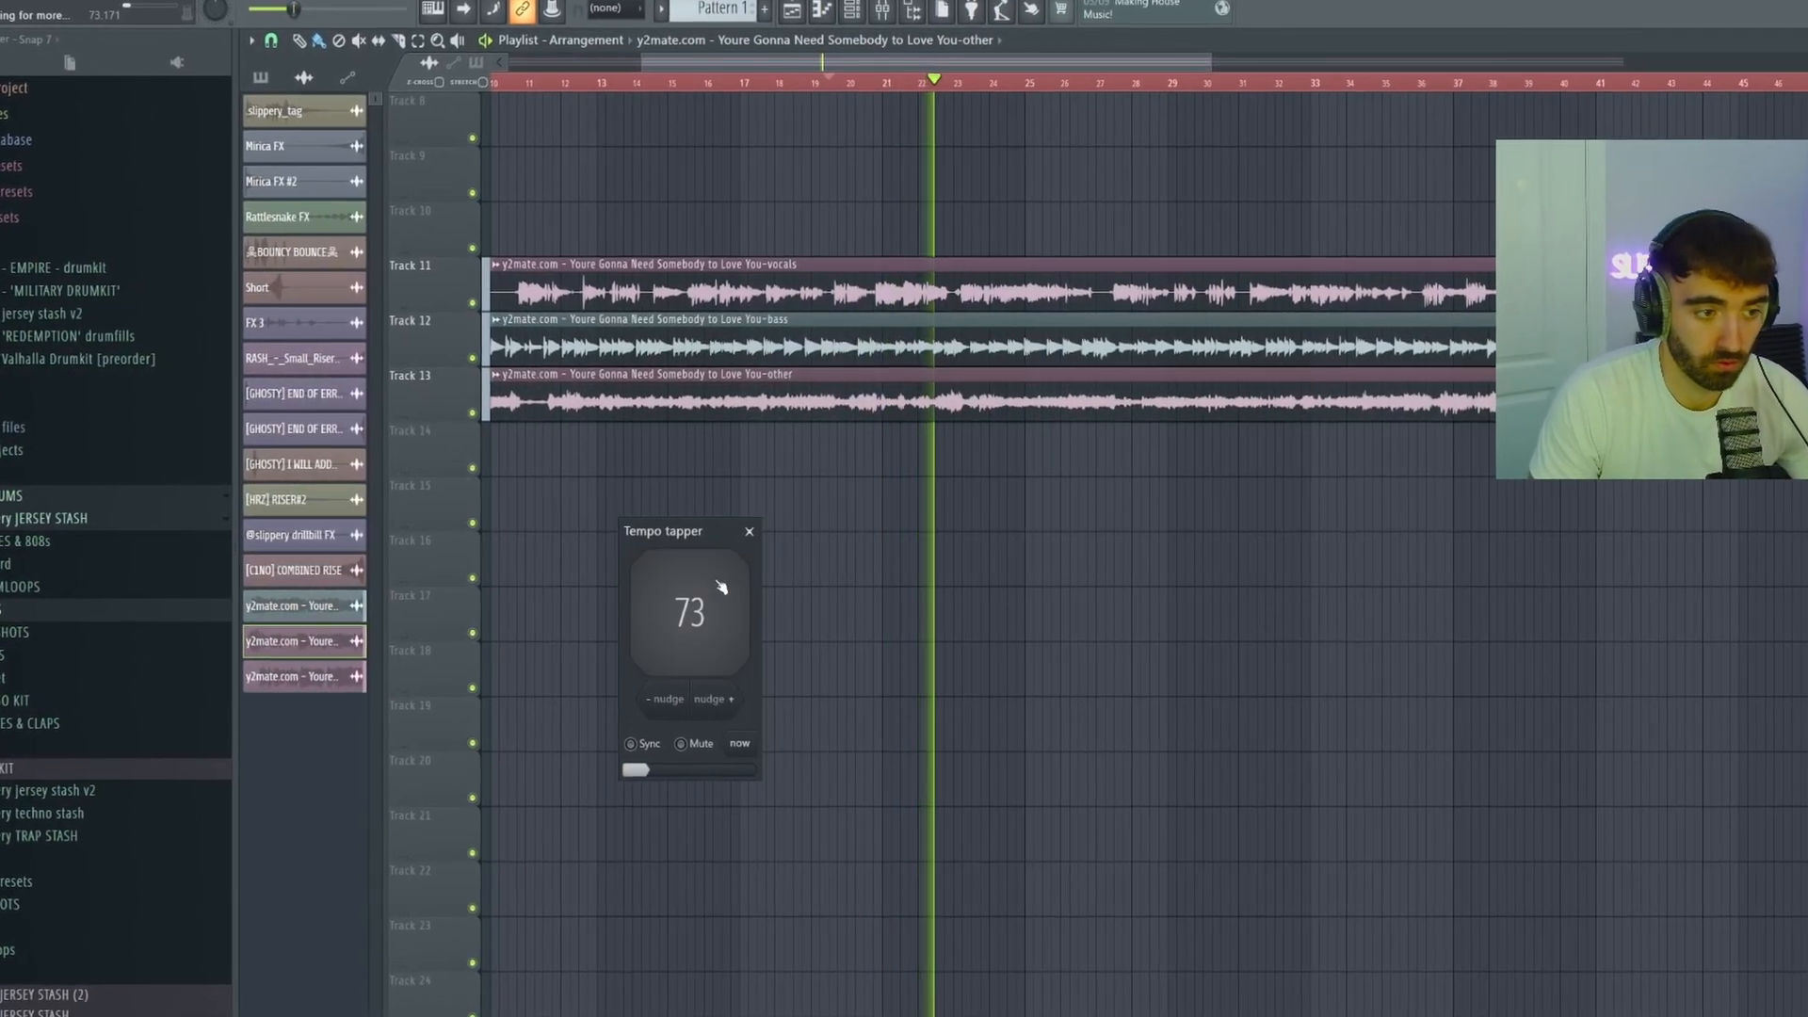
click(721, 587)
click(721, 587)
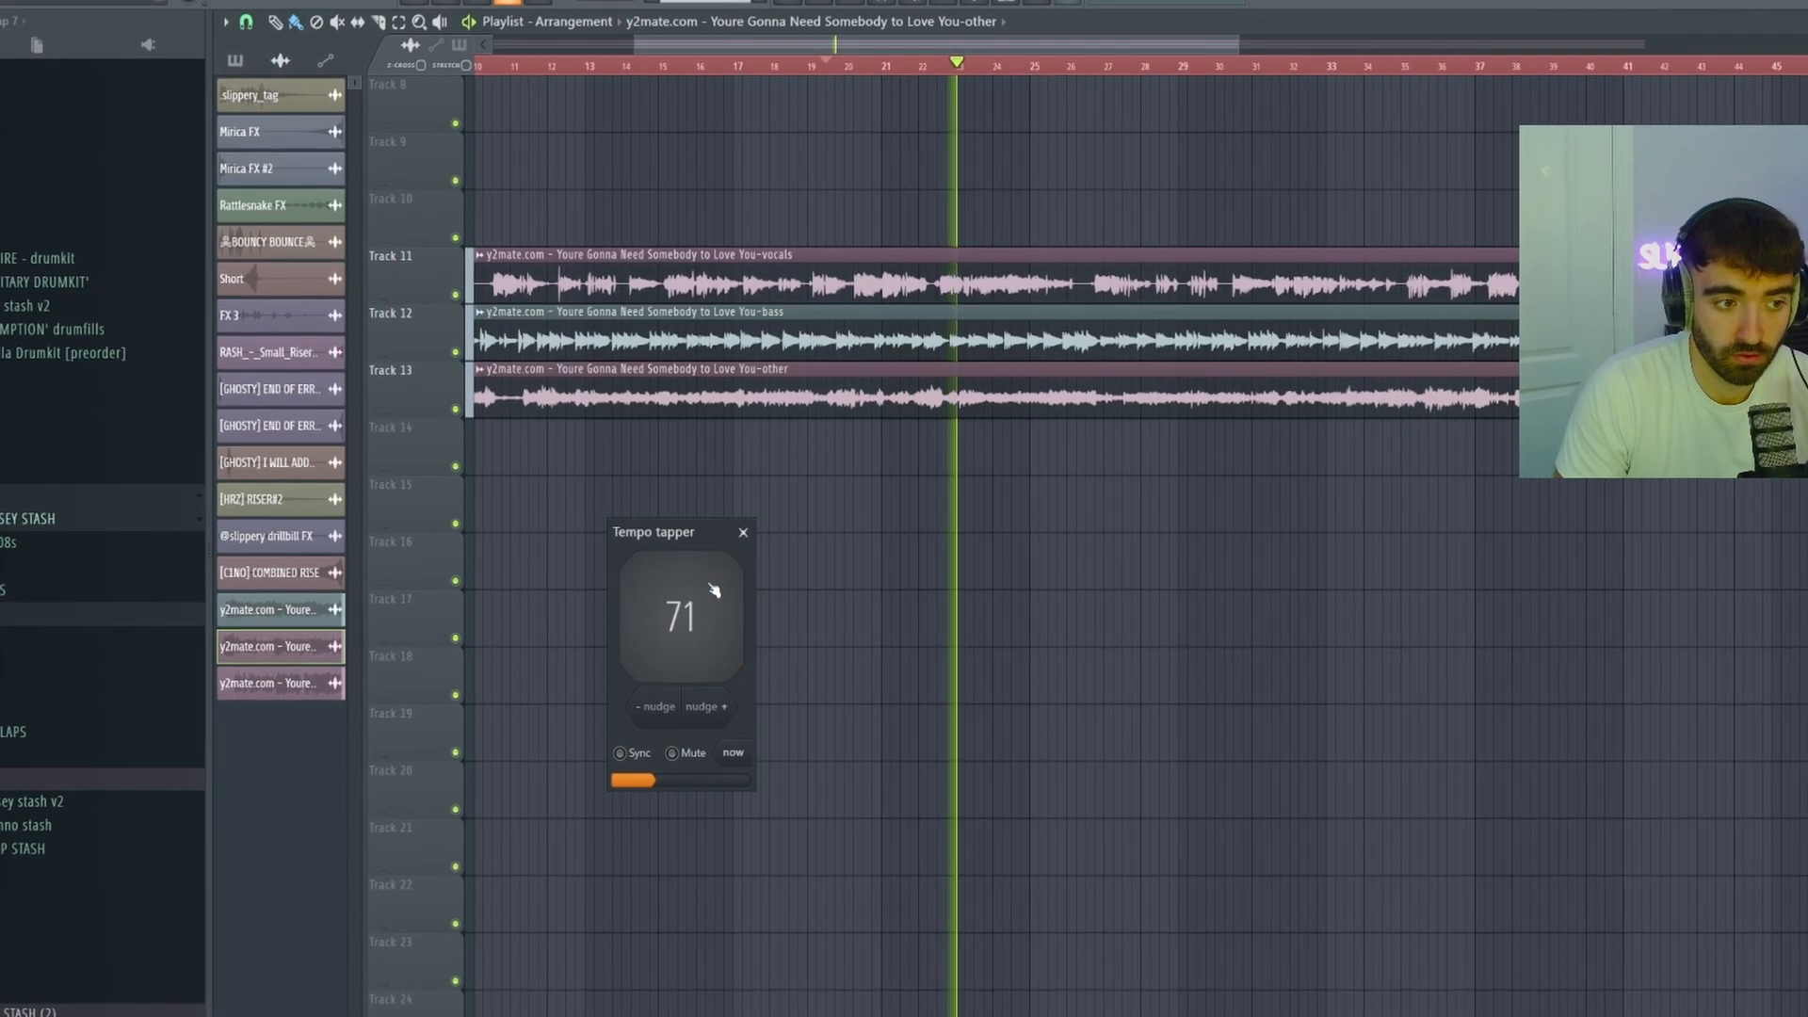
click(714, 589)
click(713, 590)
click(714, 590)
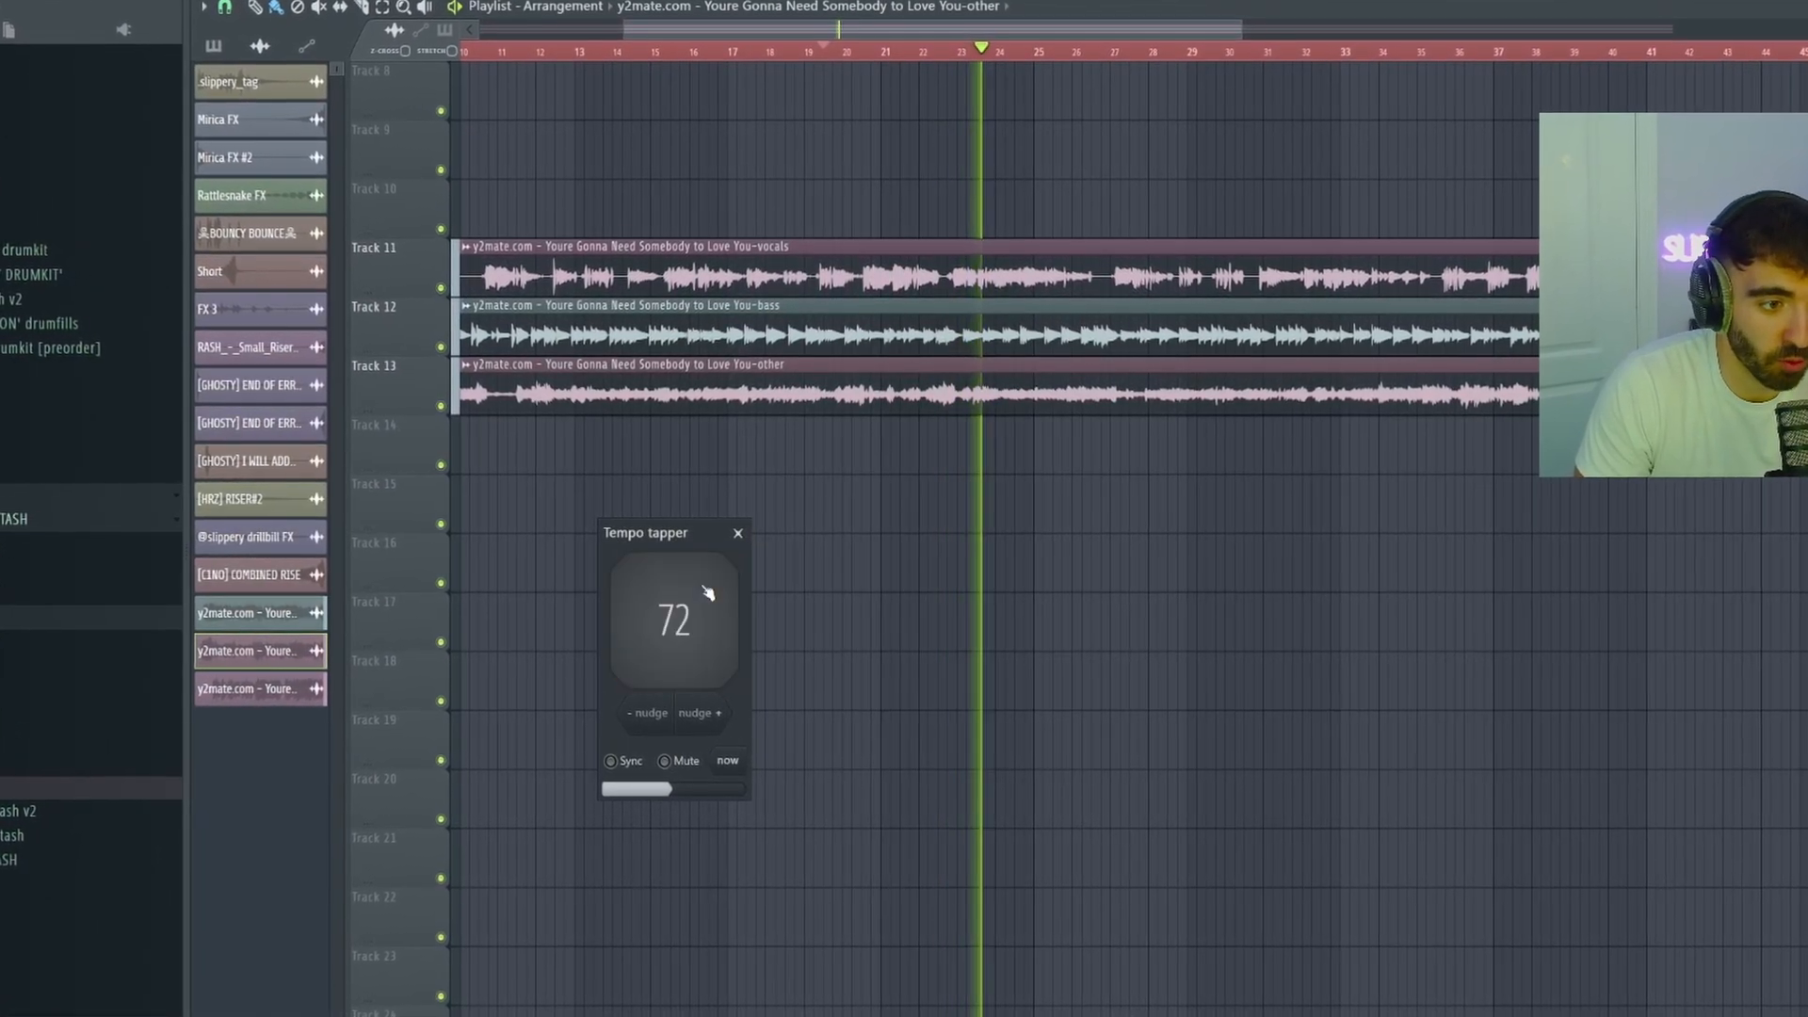
click(708, 594)
click(708, 593)
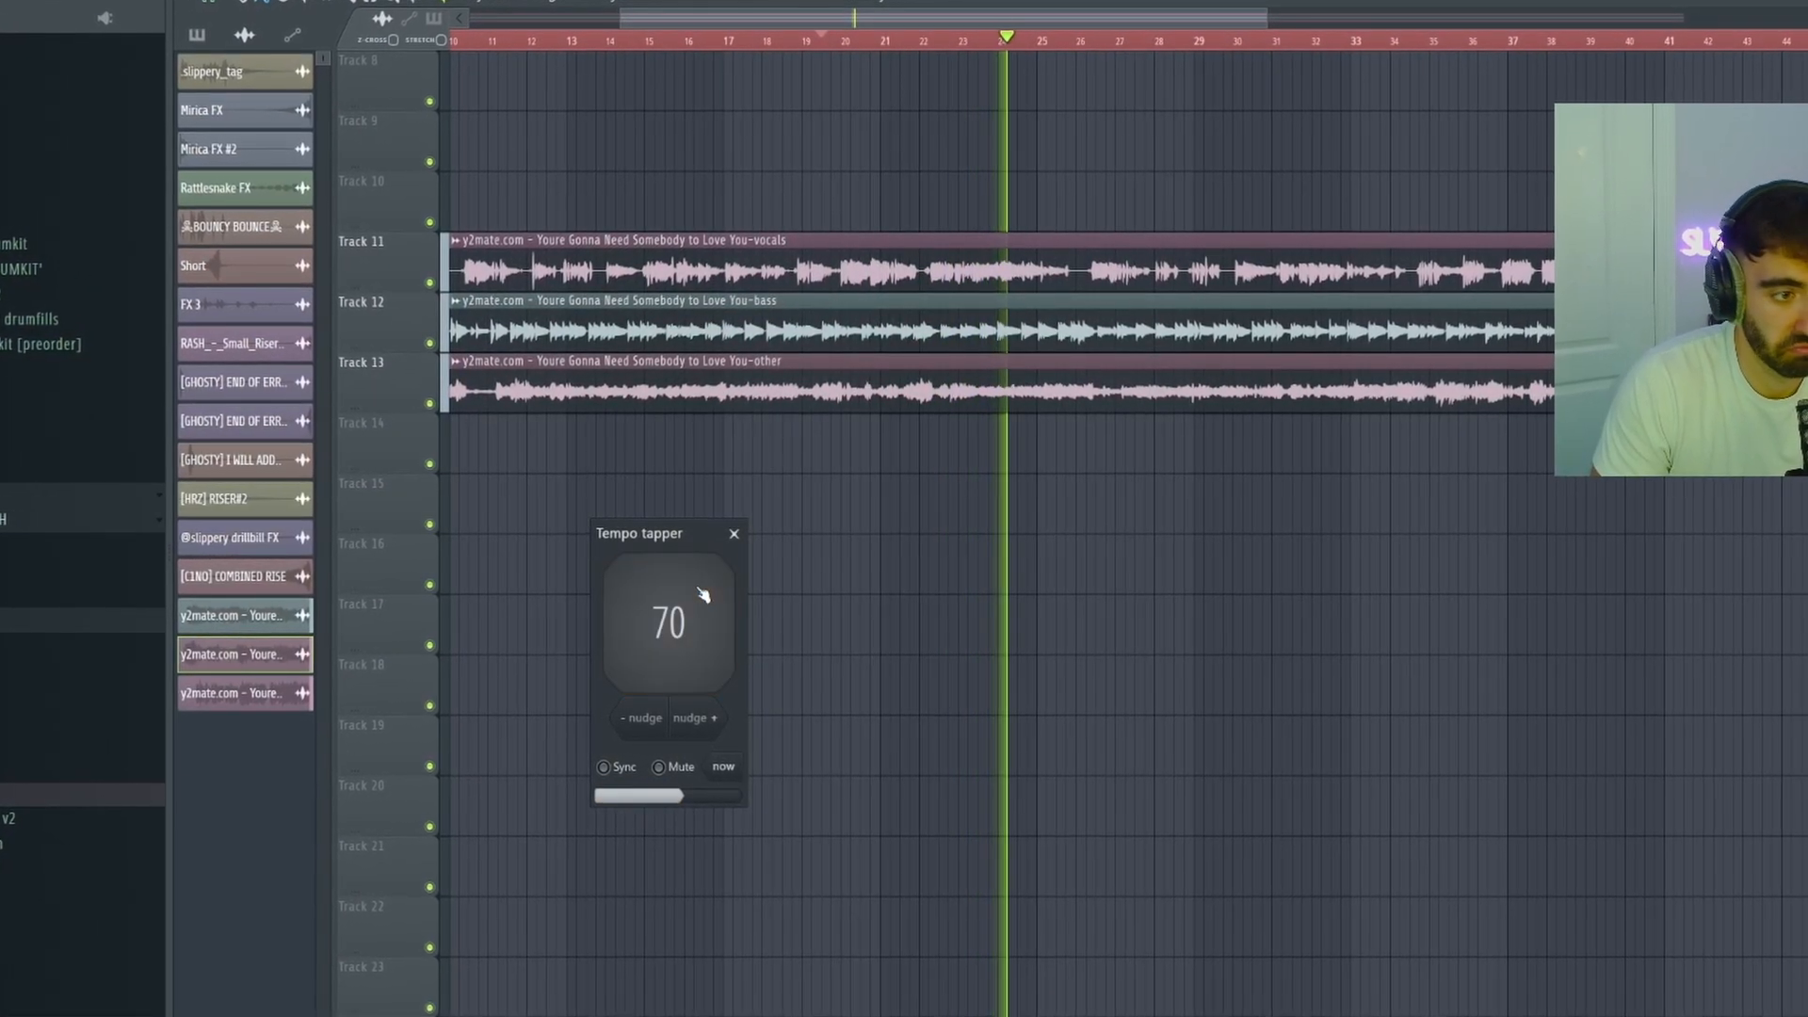
click(701, 591)
click(701, 591)
click(700, 592)
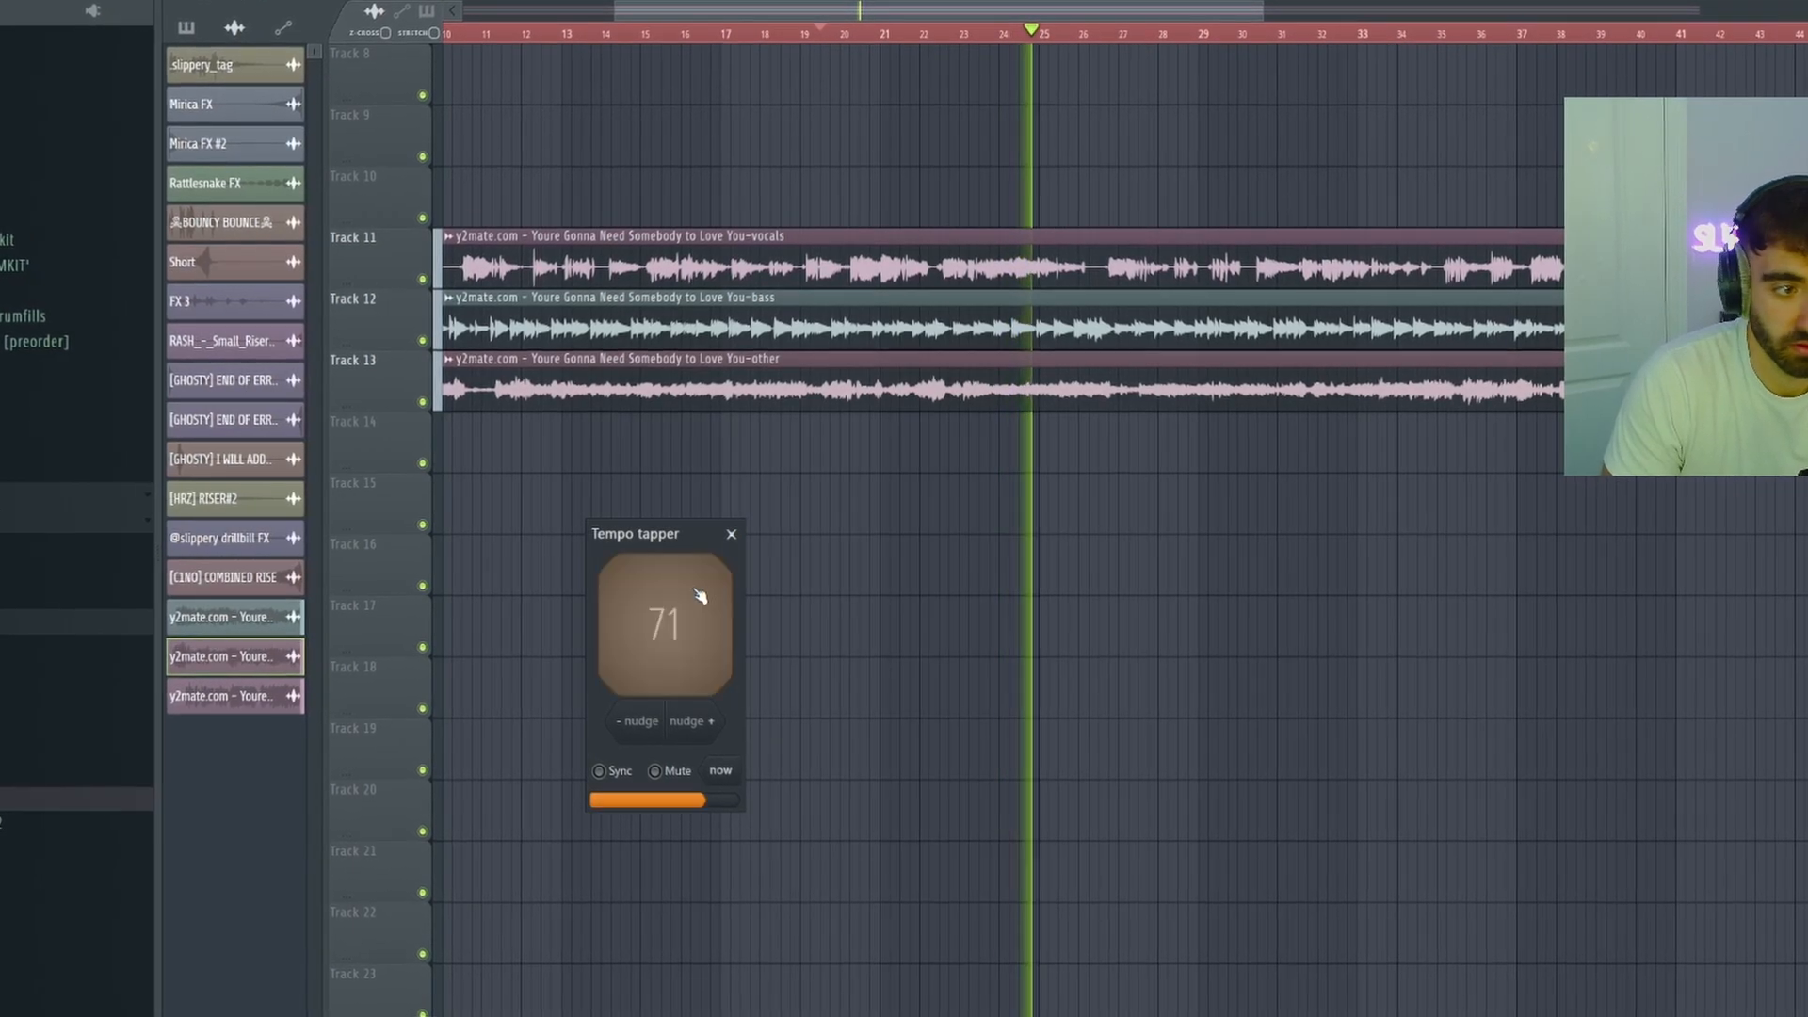
click(730, 535)
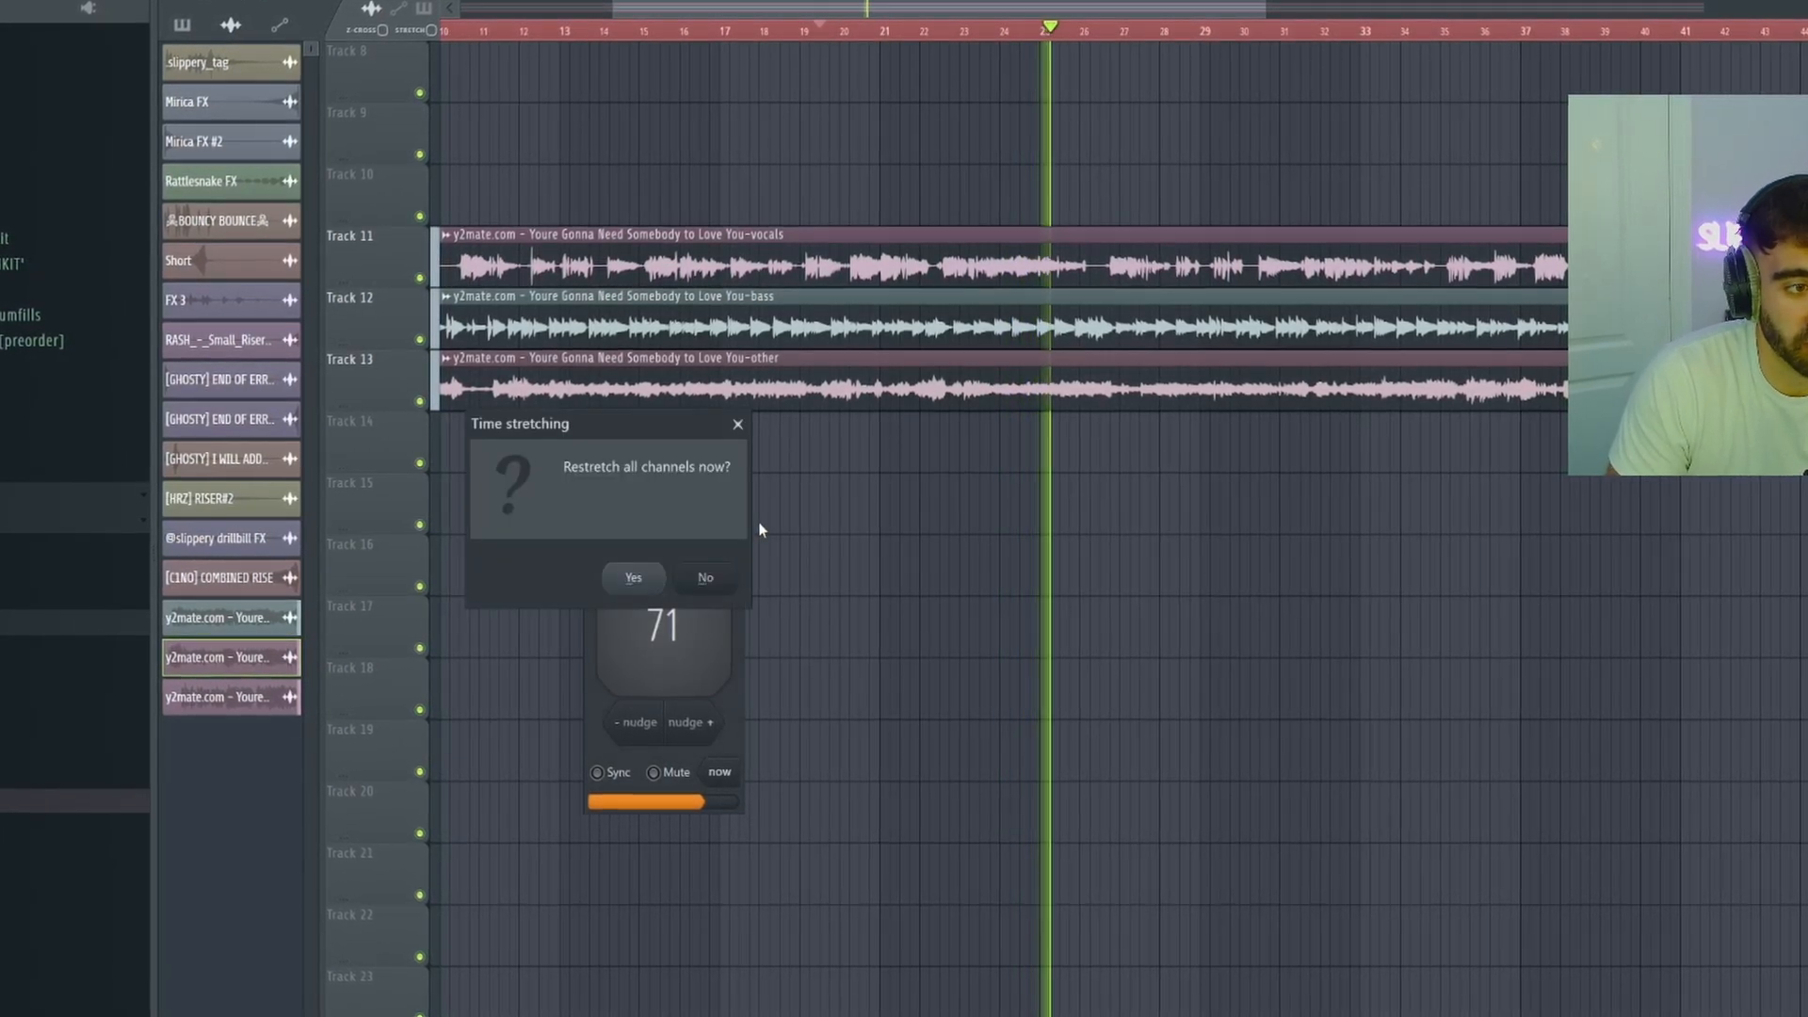
click(635, 577)
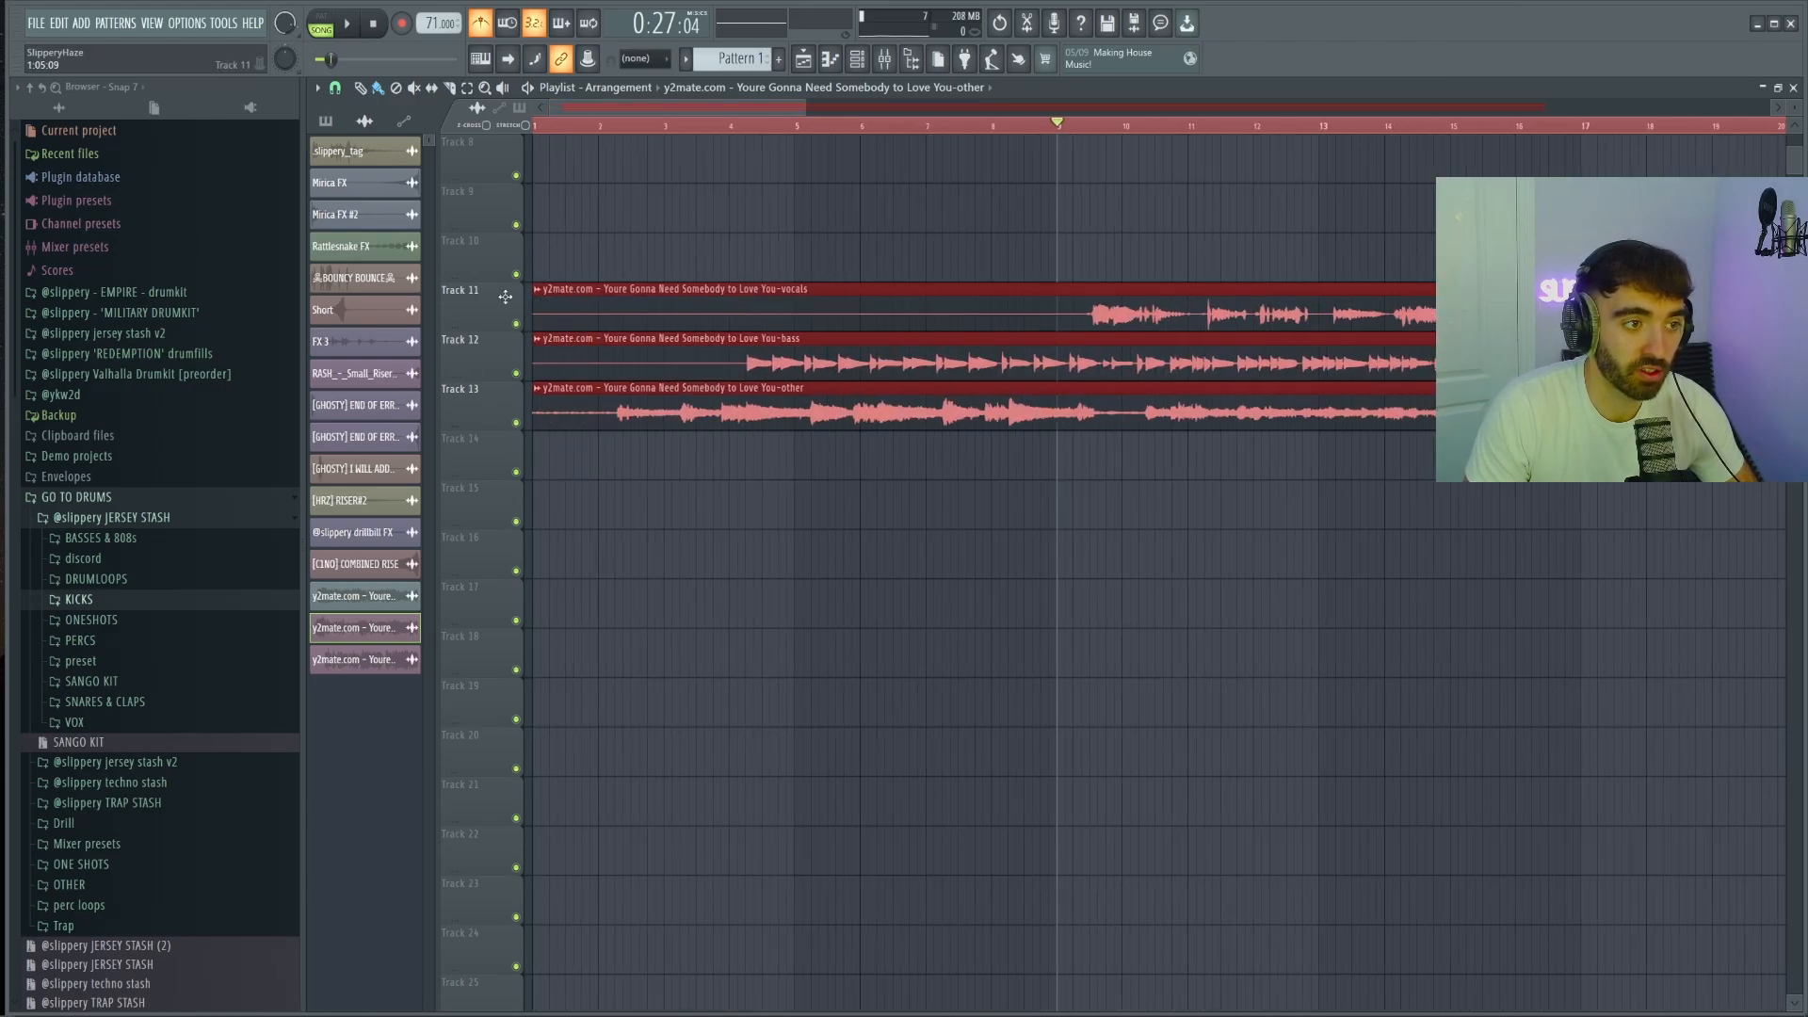
Step: Play the stems from about bar 9 and compare their waveforms with the playlist grid
key(space)
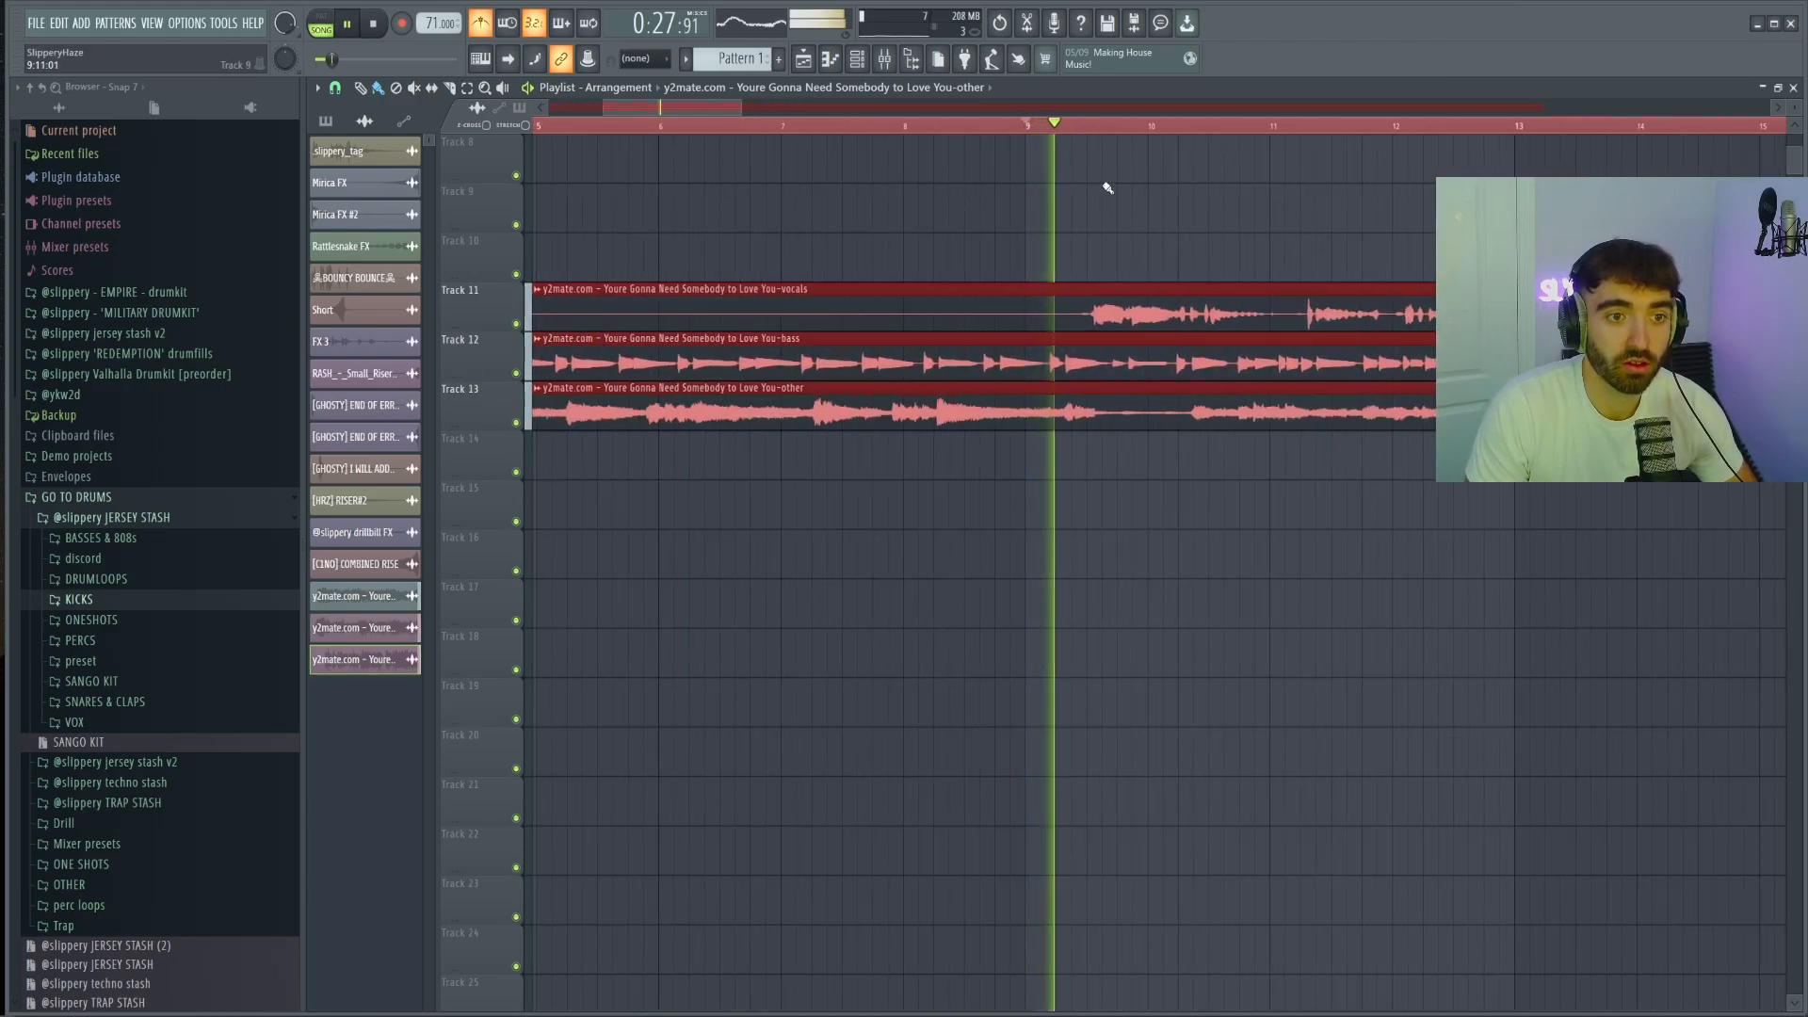
scroll(1148, 273, up, 3)
scroll(984, 284, up, 2)
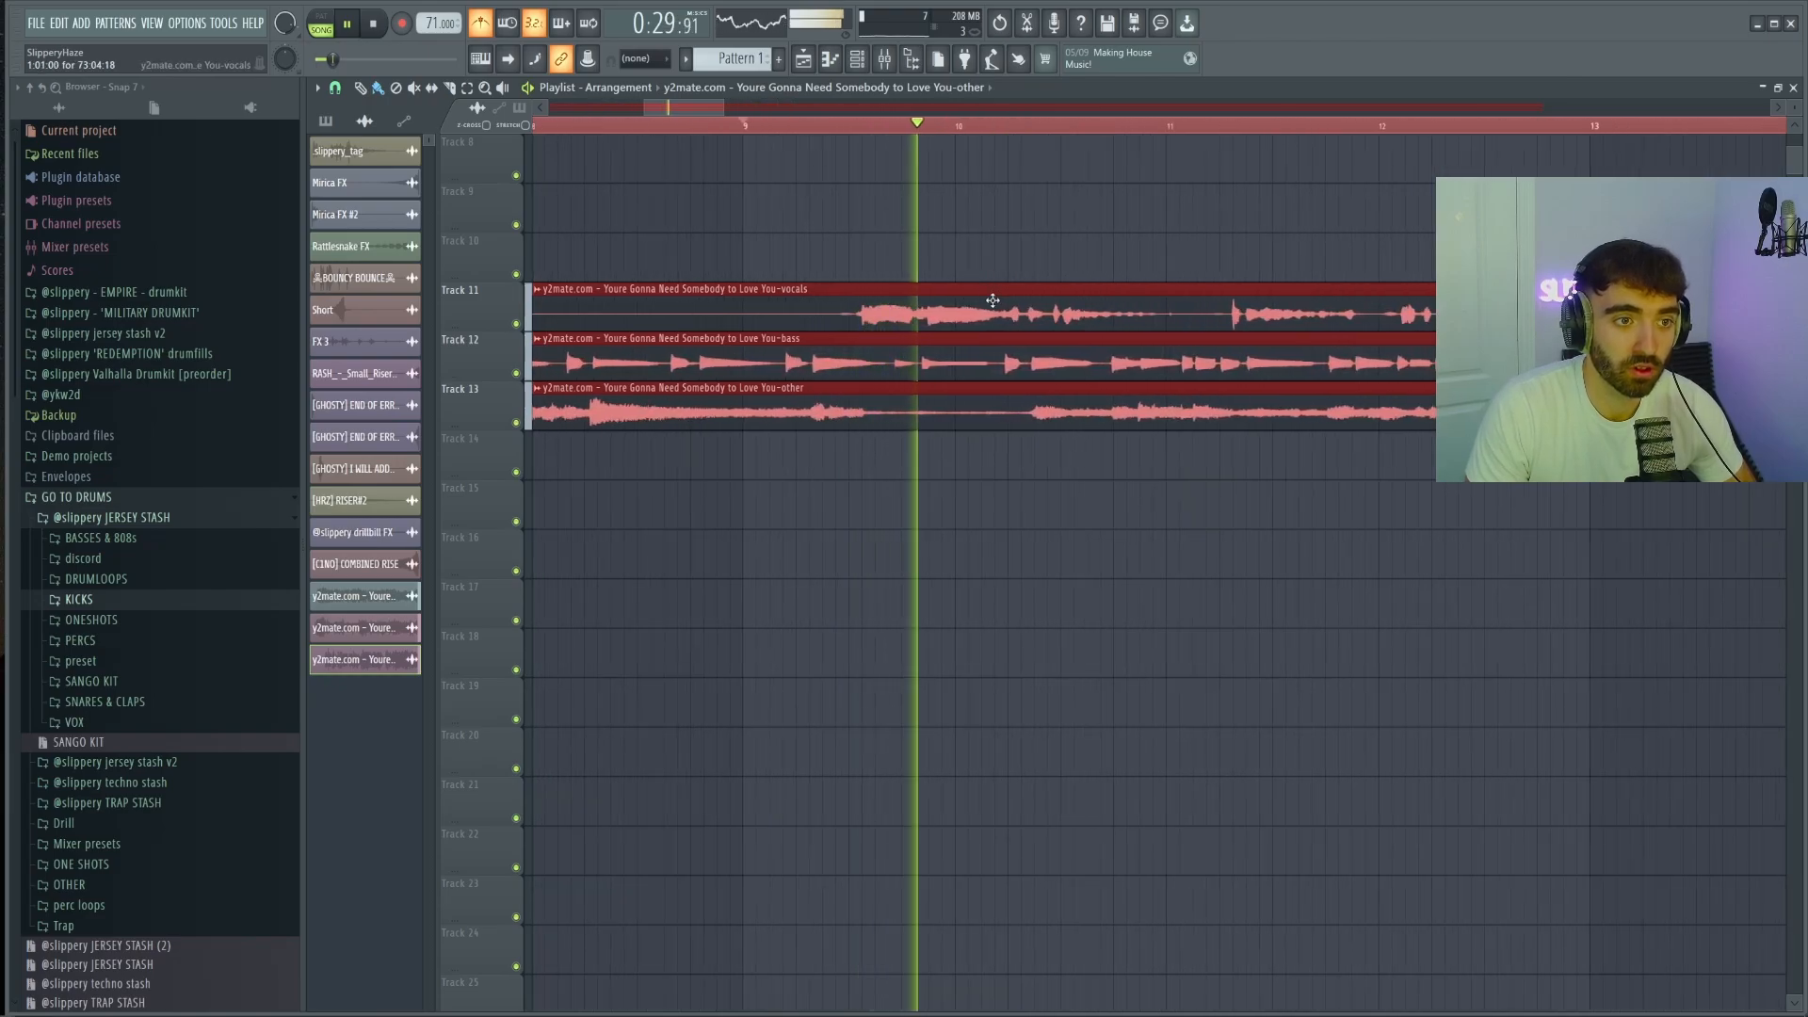
scroll(992, 310, down, 1)
scroll(1035, 314, up, 2)
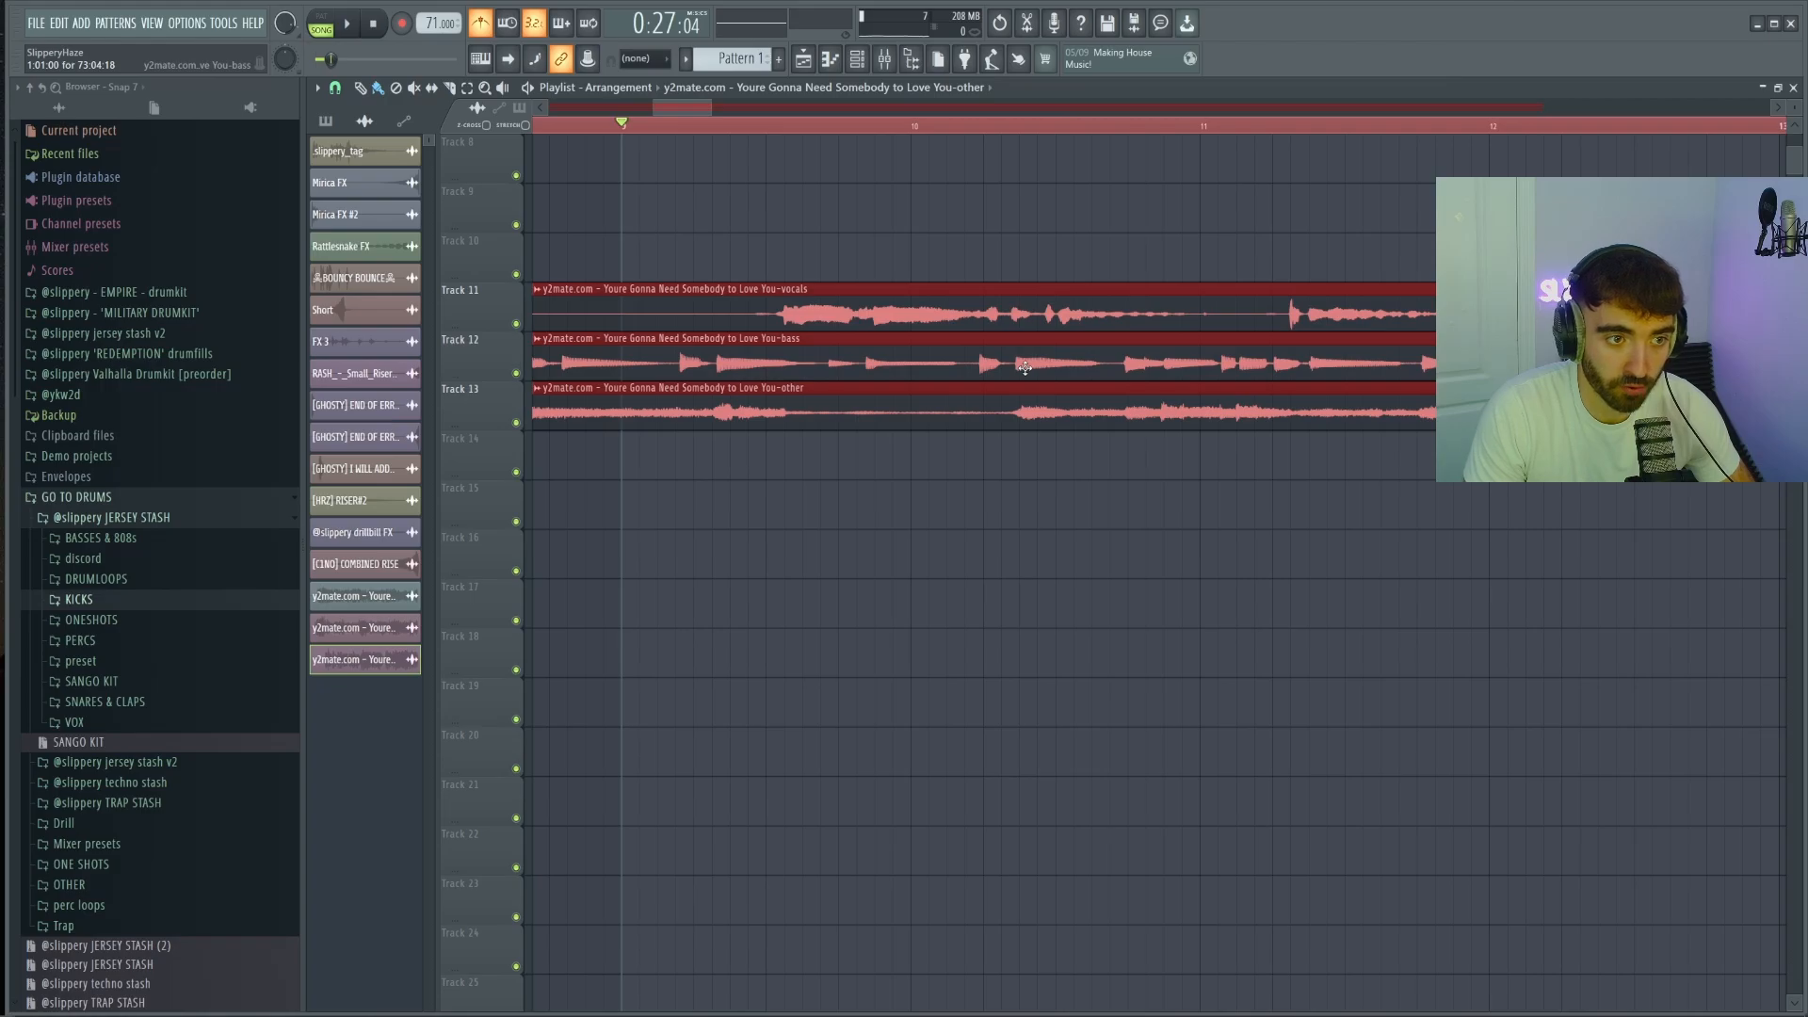
Step: Shift the three stem clips together so the bass note starts on bar 11, and play from there
drag(1126, 364, 1220, 364)
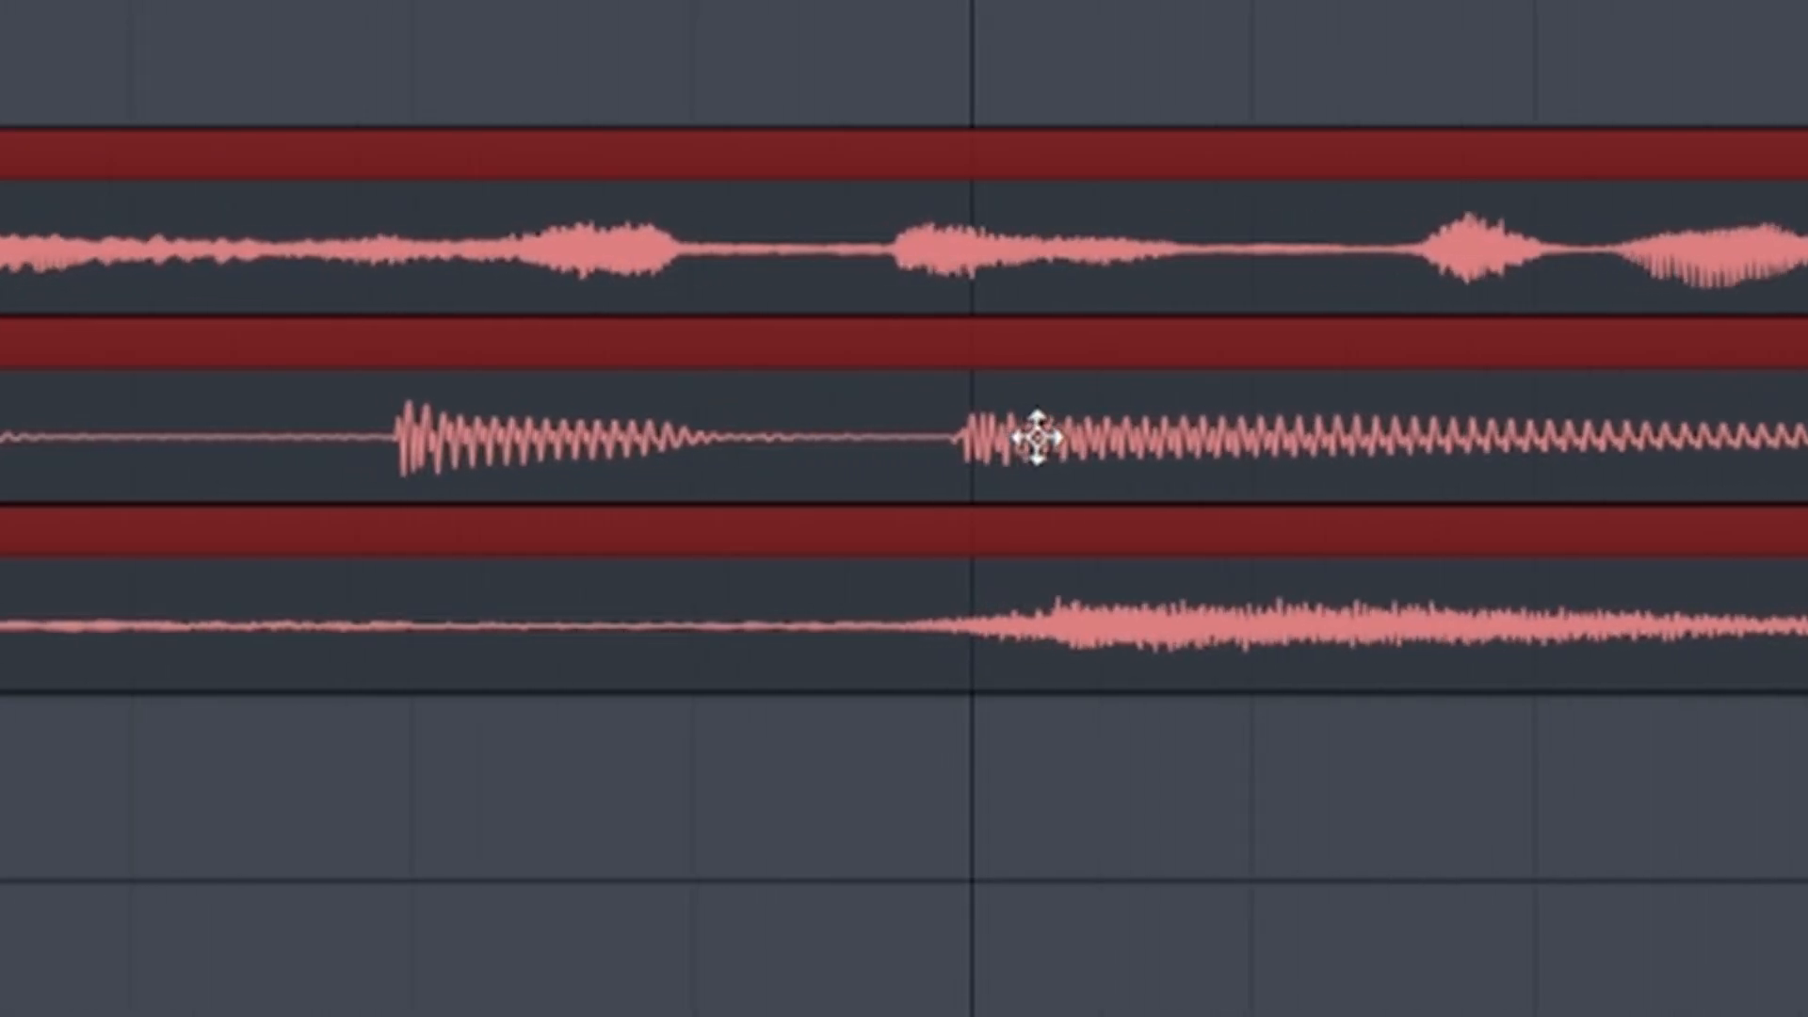
drag(1037, 437, 1049, 440)
scroll(985, 125, down, 3)
click(1205, 129)
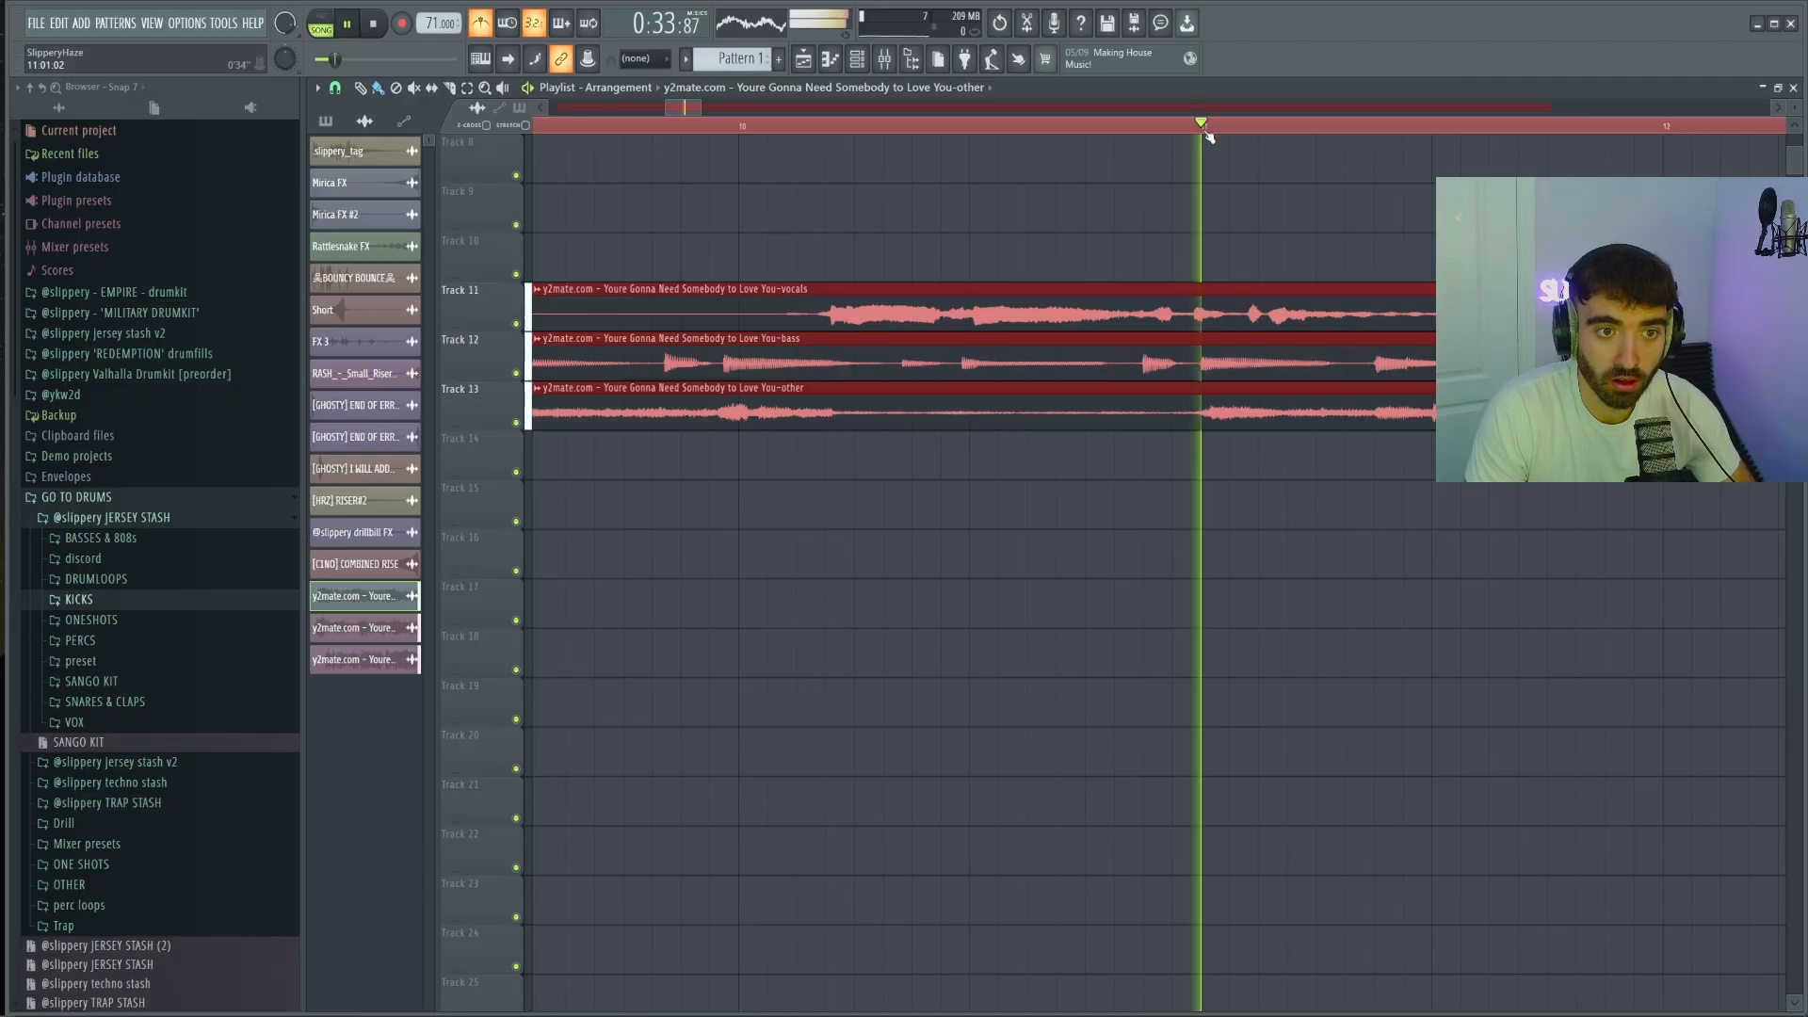
scroll(1208, 136, down, 5)
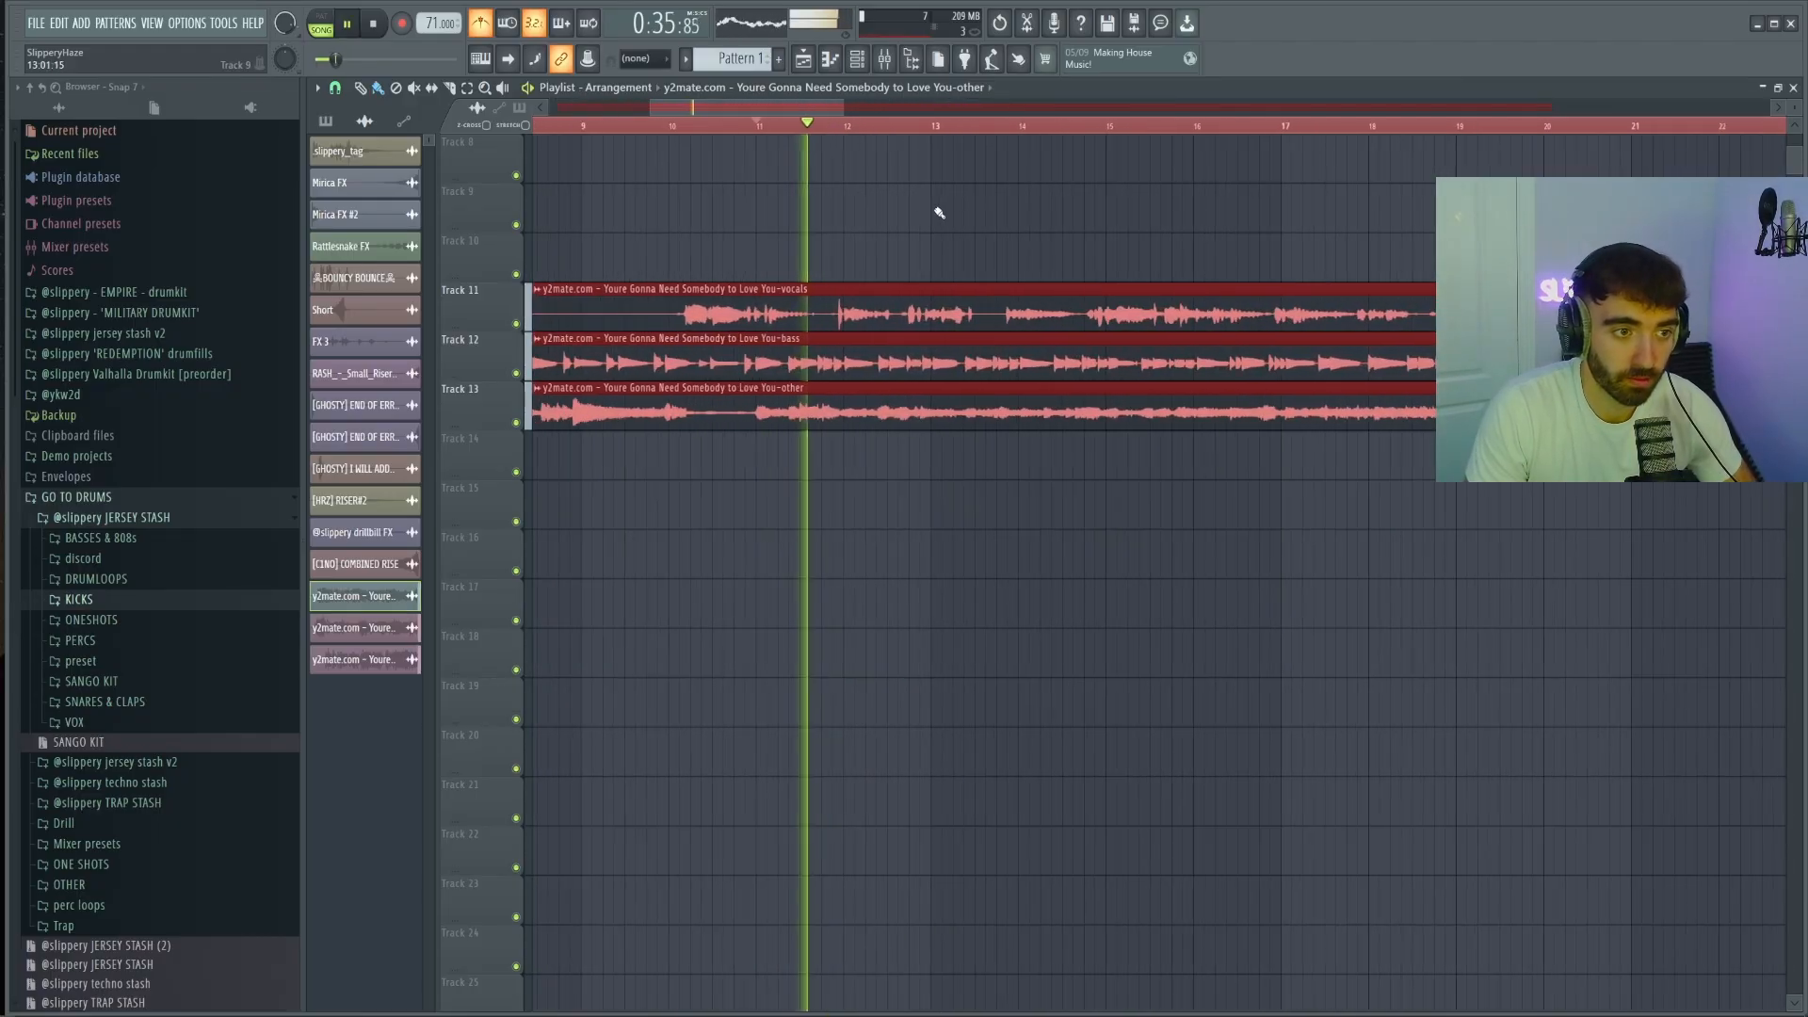
Step: Deselect the stem clips and set the project tempo to 70 BPM
scroll(831, 224, up, 4)
ctrl+click(864, 251)
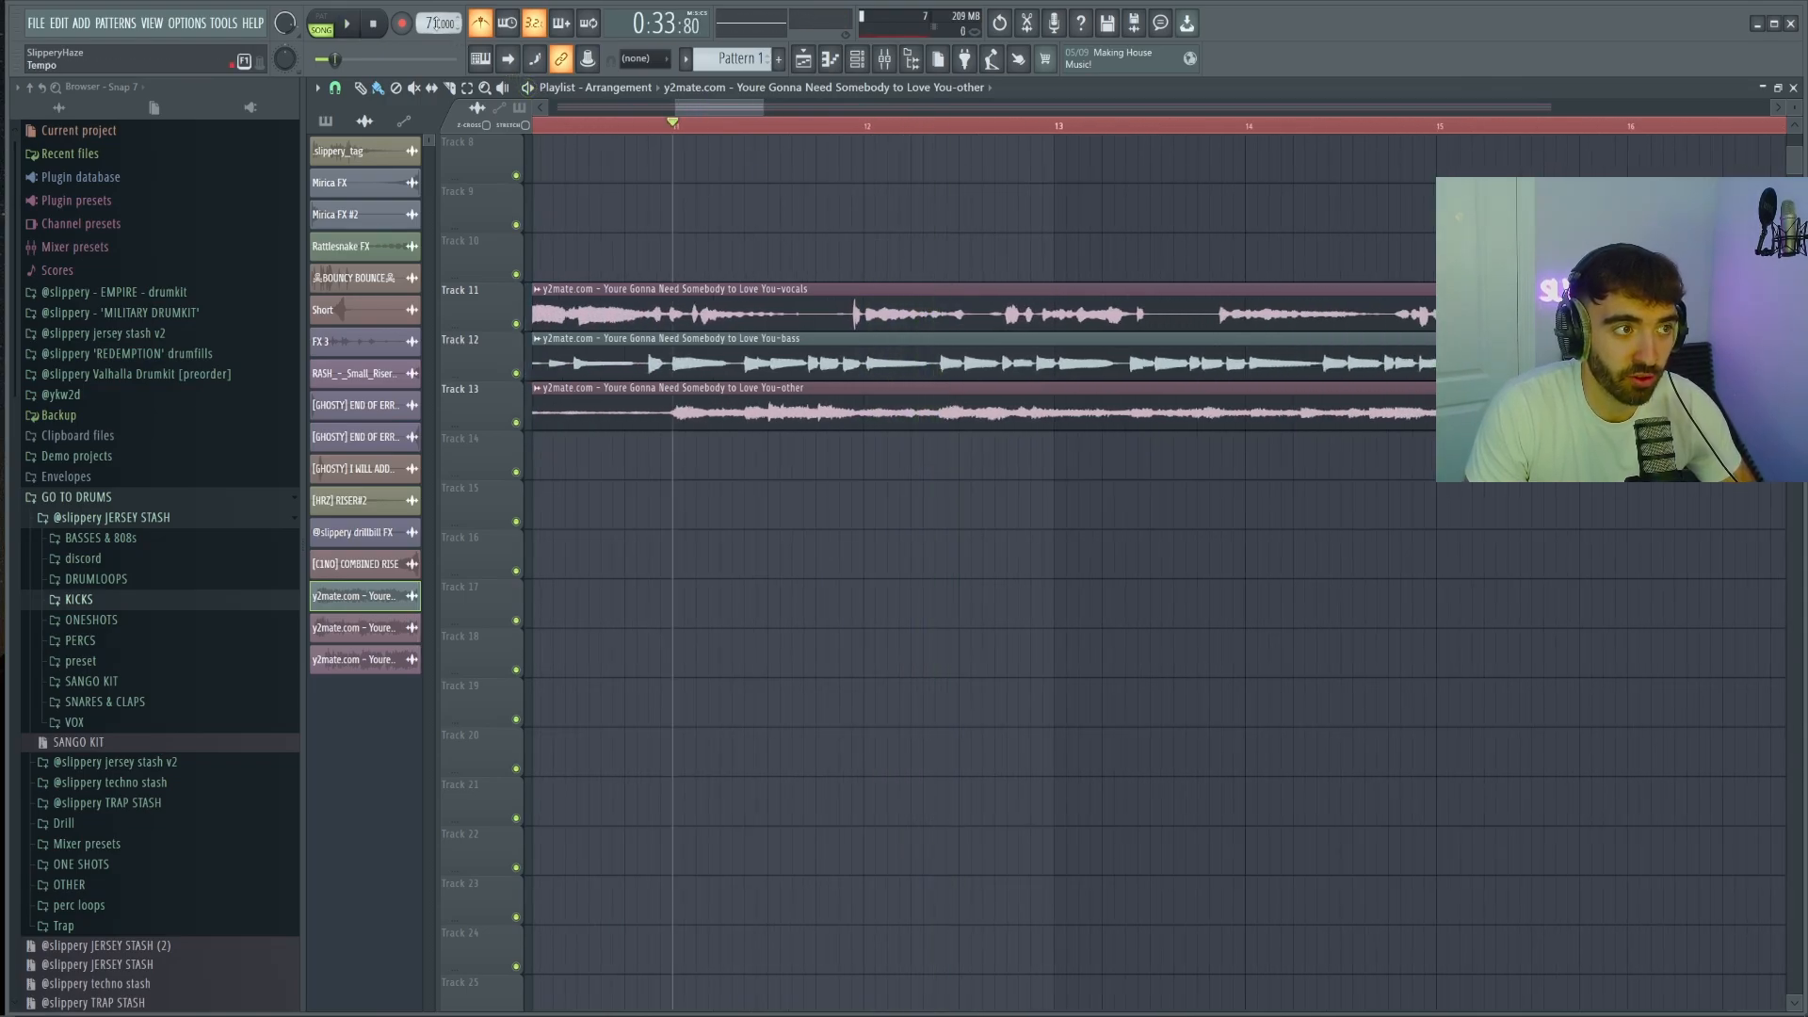
click(687, 565)
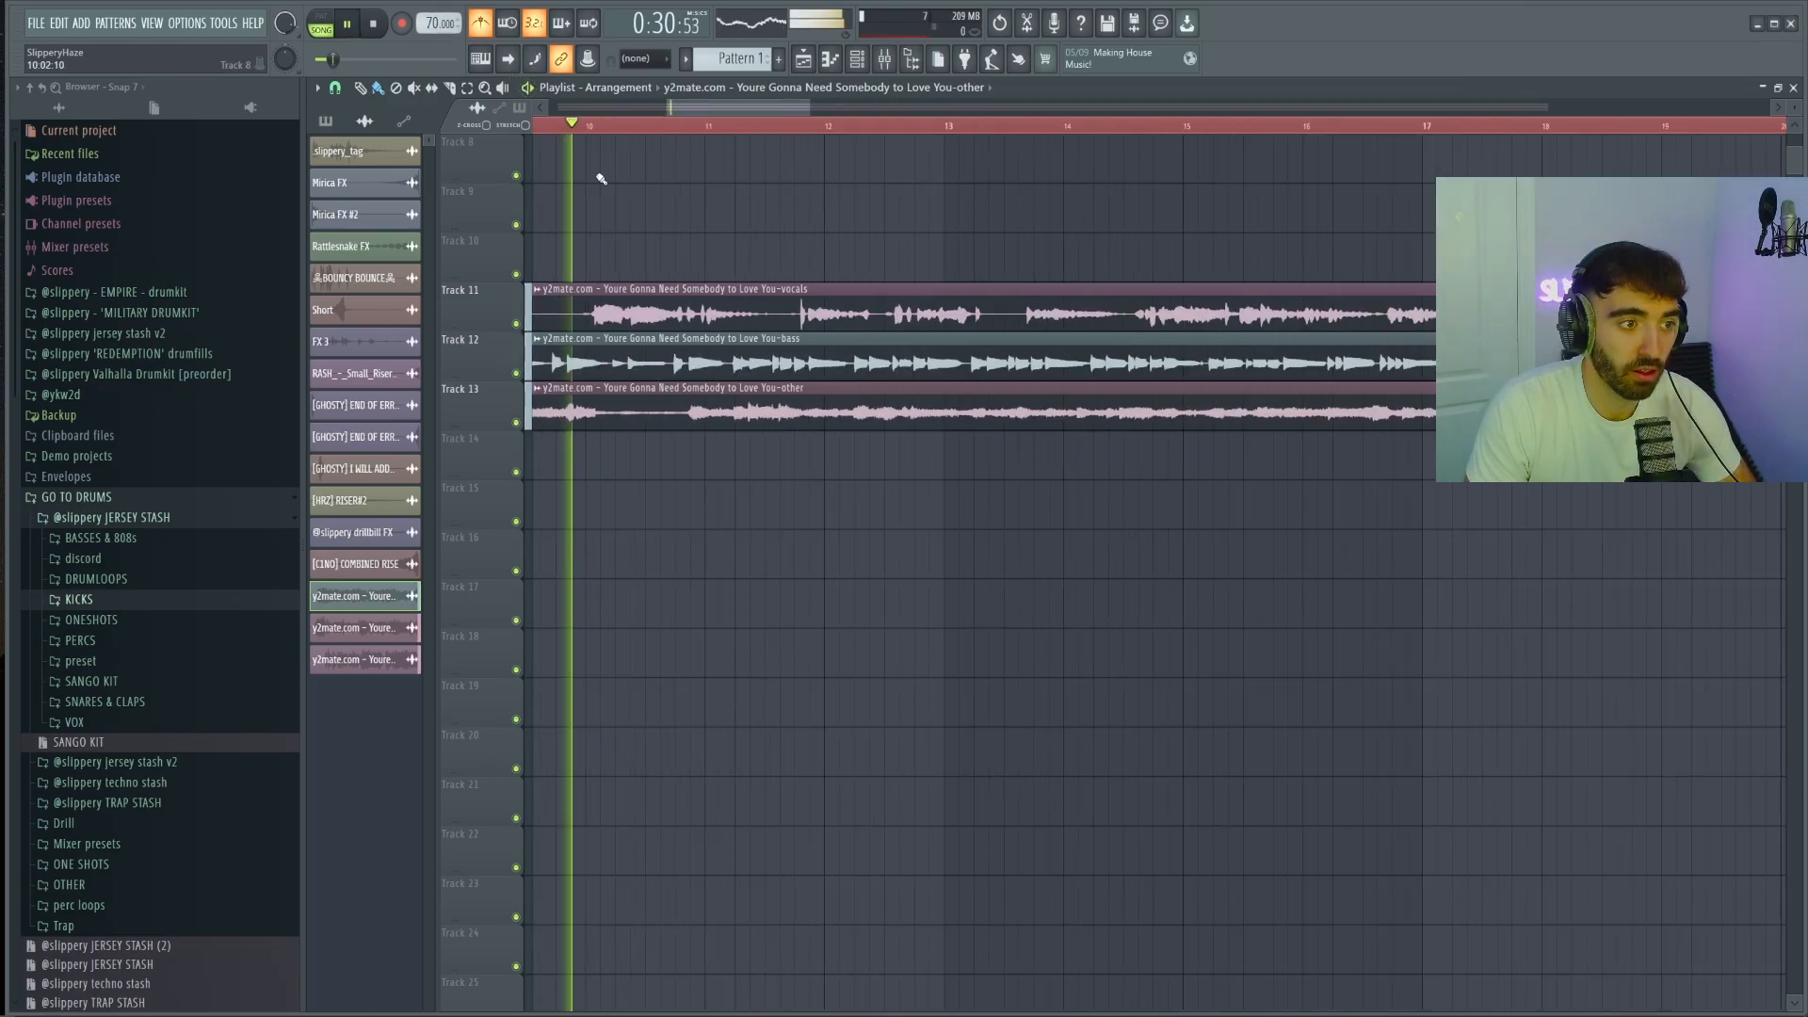
Step: Select the three stem clips, realign their bass note with bar 11 and place the playhead there
key(space)
scroll(1090, 448, up, 3)
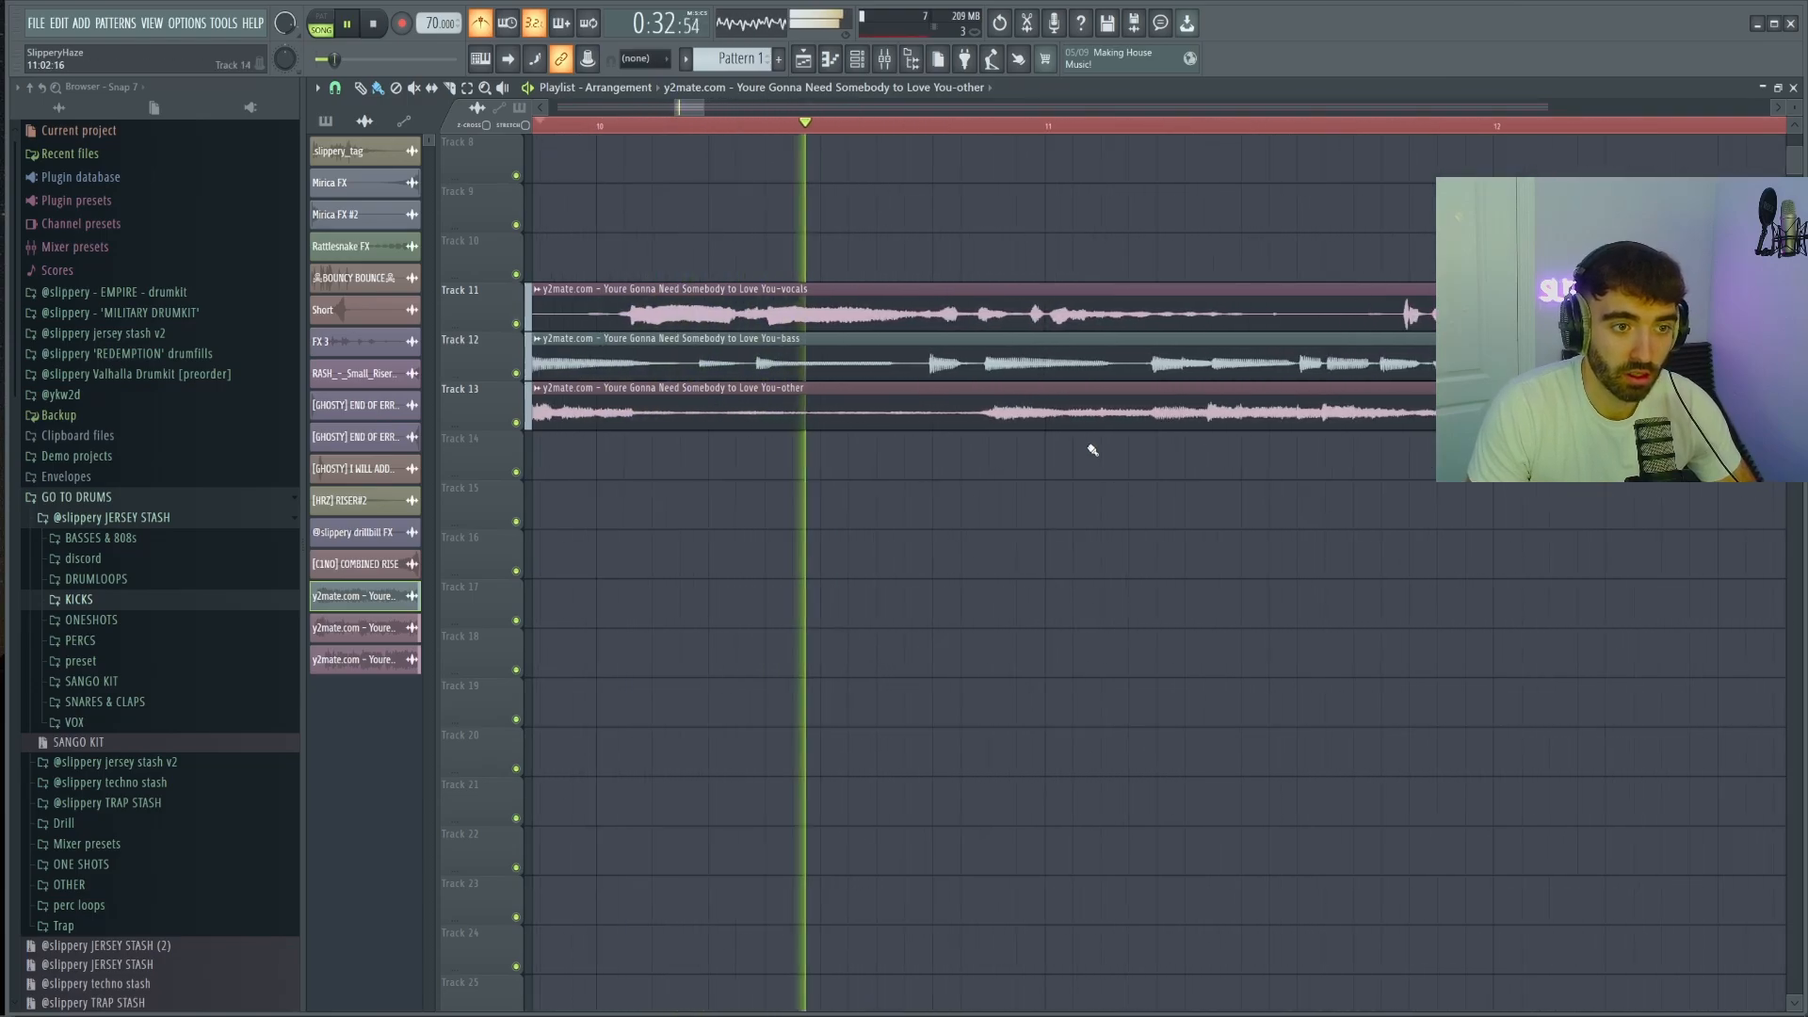
drag(1045, 457, 977, 252)
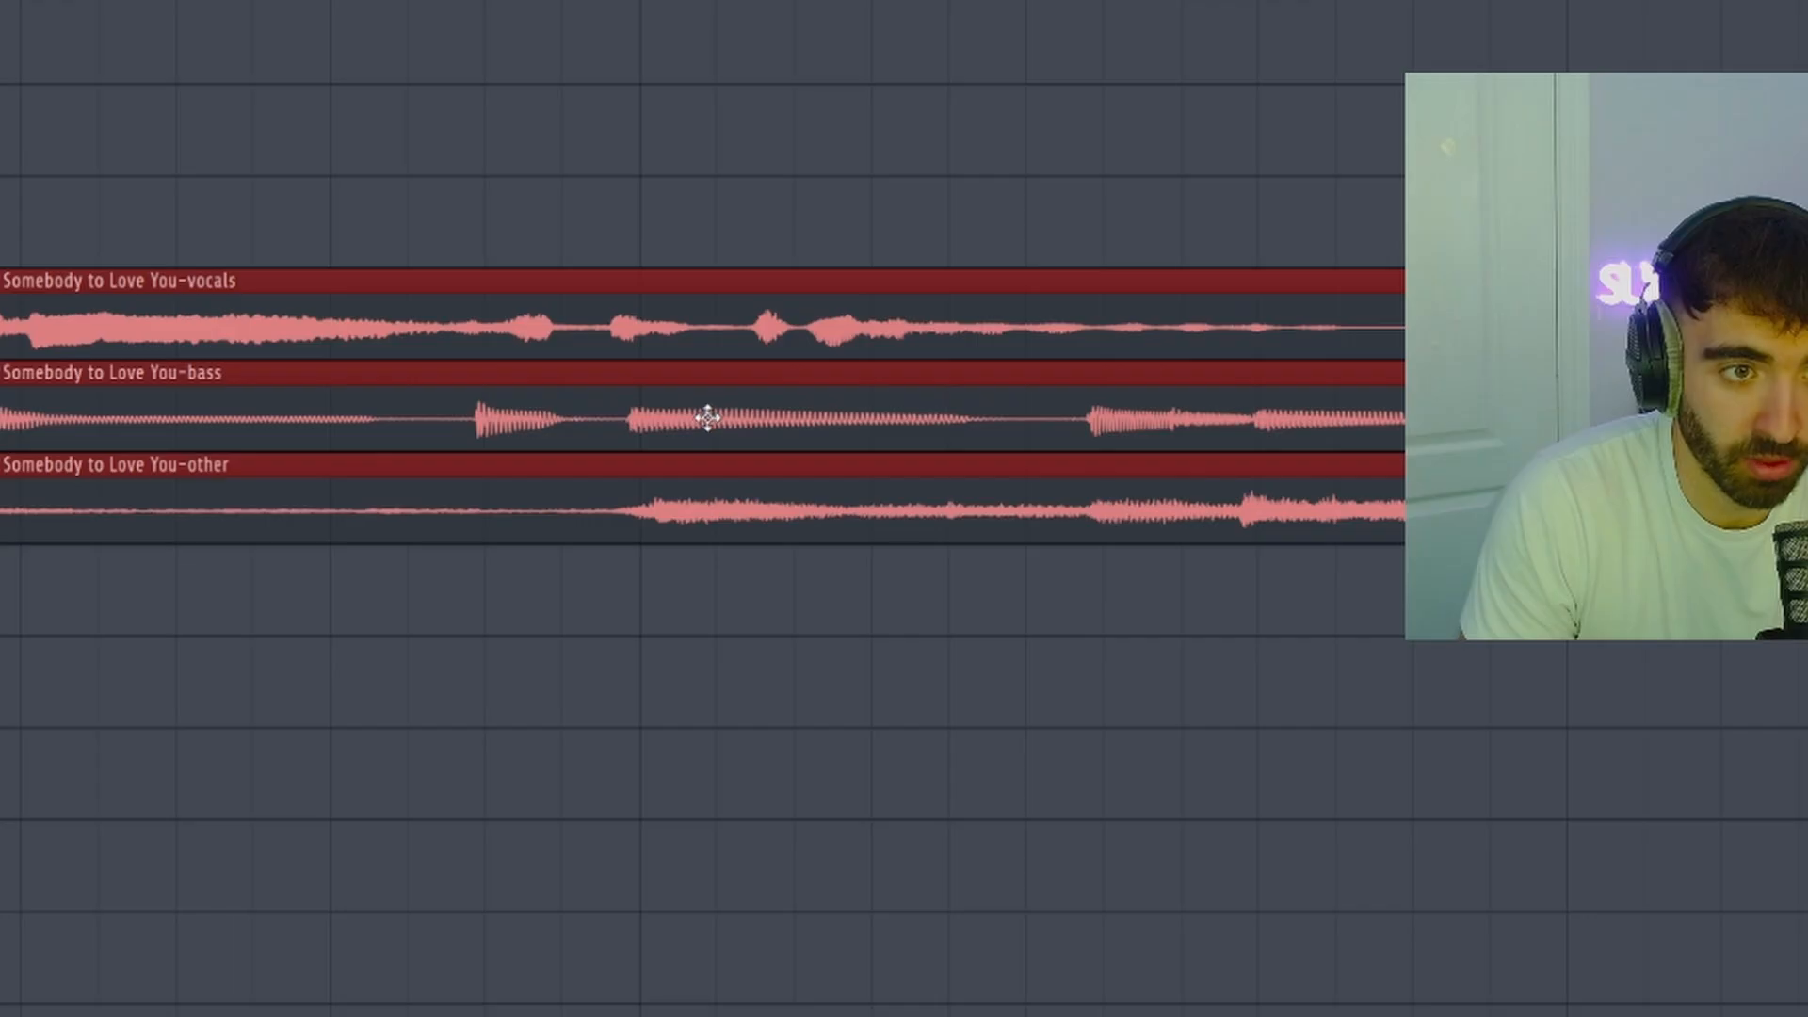
click(650, 1)
scroll(650, 8, down, 6)
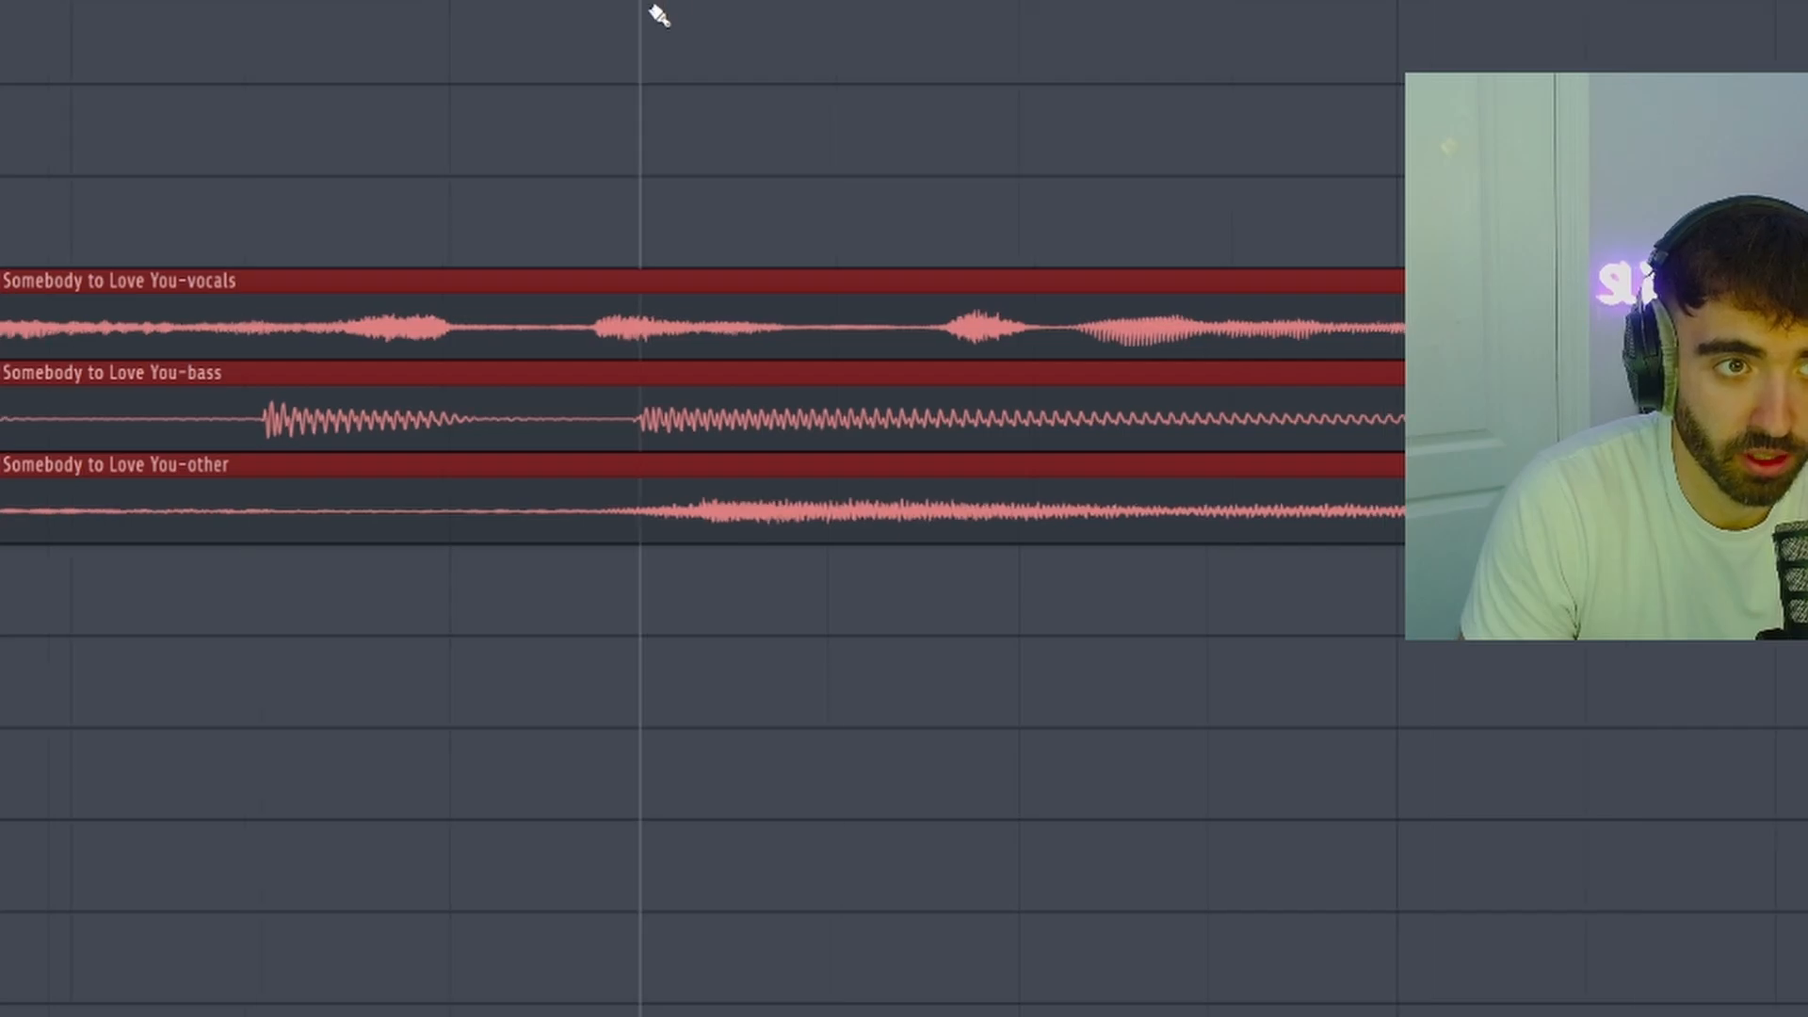
Step: Deselect the clips, play on from bar 11 and check how the stems follow the grid over the following bars
ctrl+click(747, 111)
scroll(747, 118, down, 5)
key(space)
scroll(744, 144, up, 1)
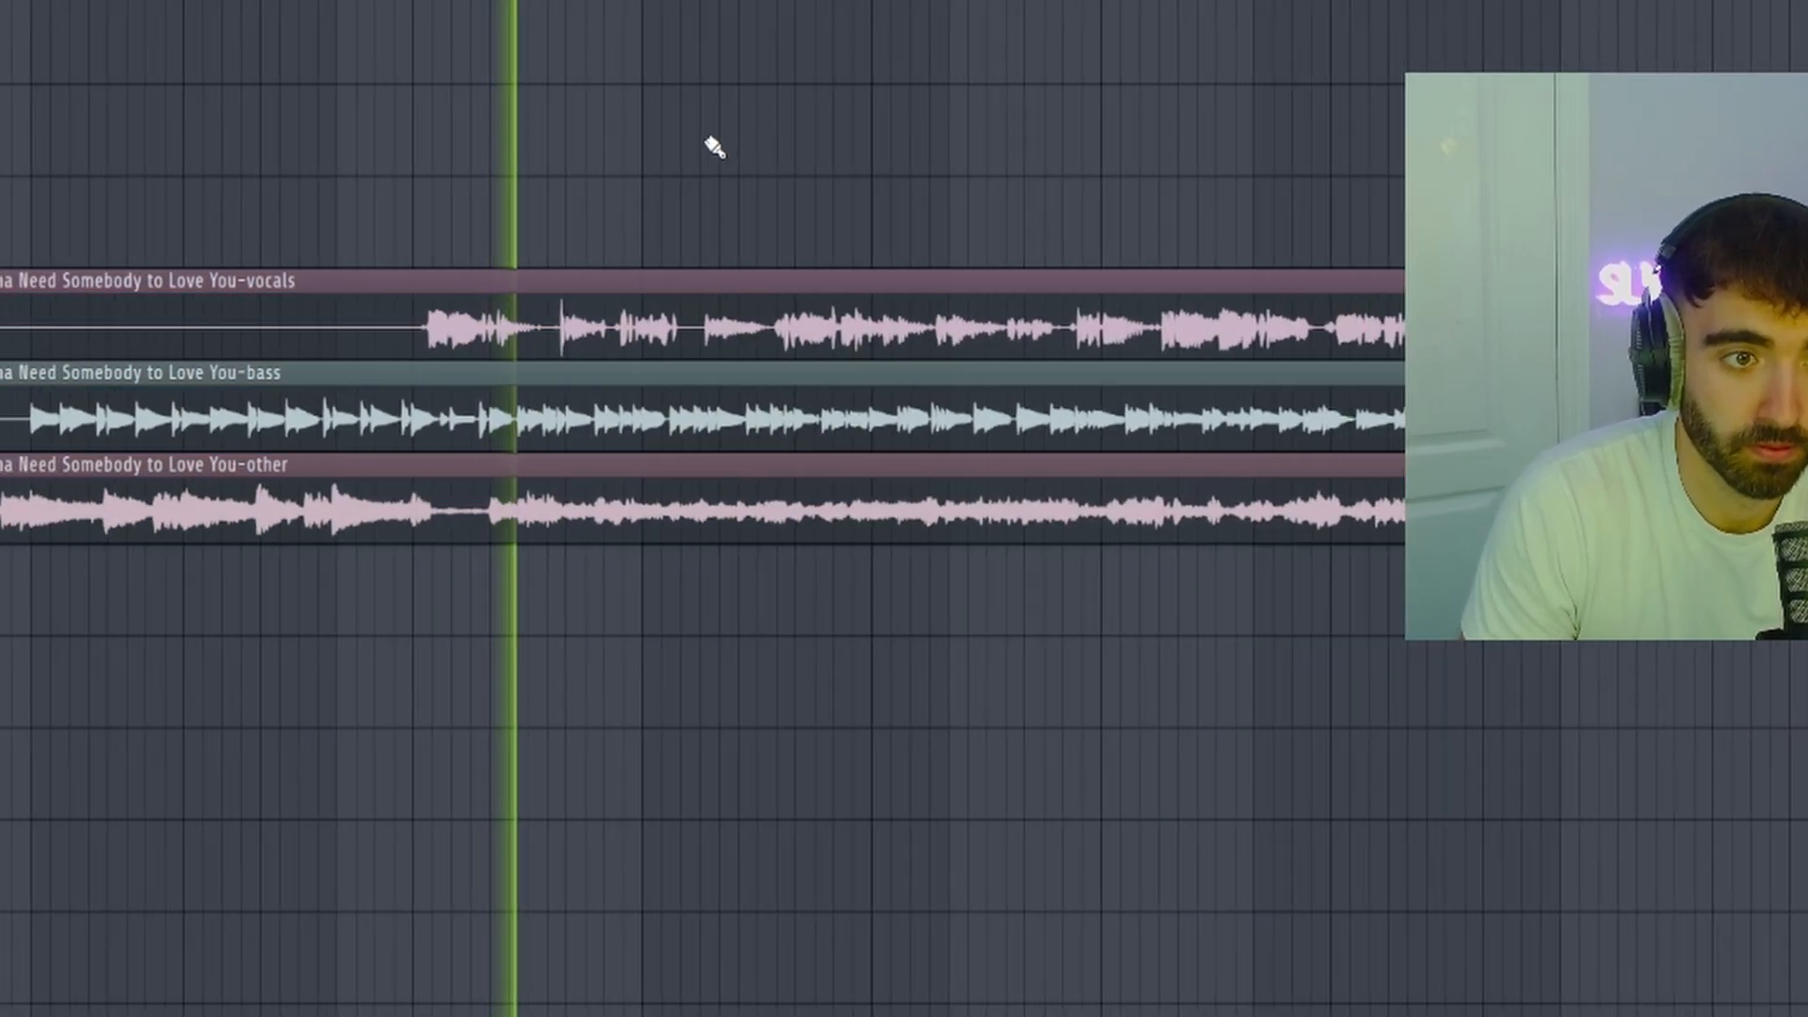
scroll(659, 155, up, 1)
scroll(598, 162, up, 2)
scroll(586, 162, up, 2)
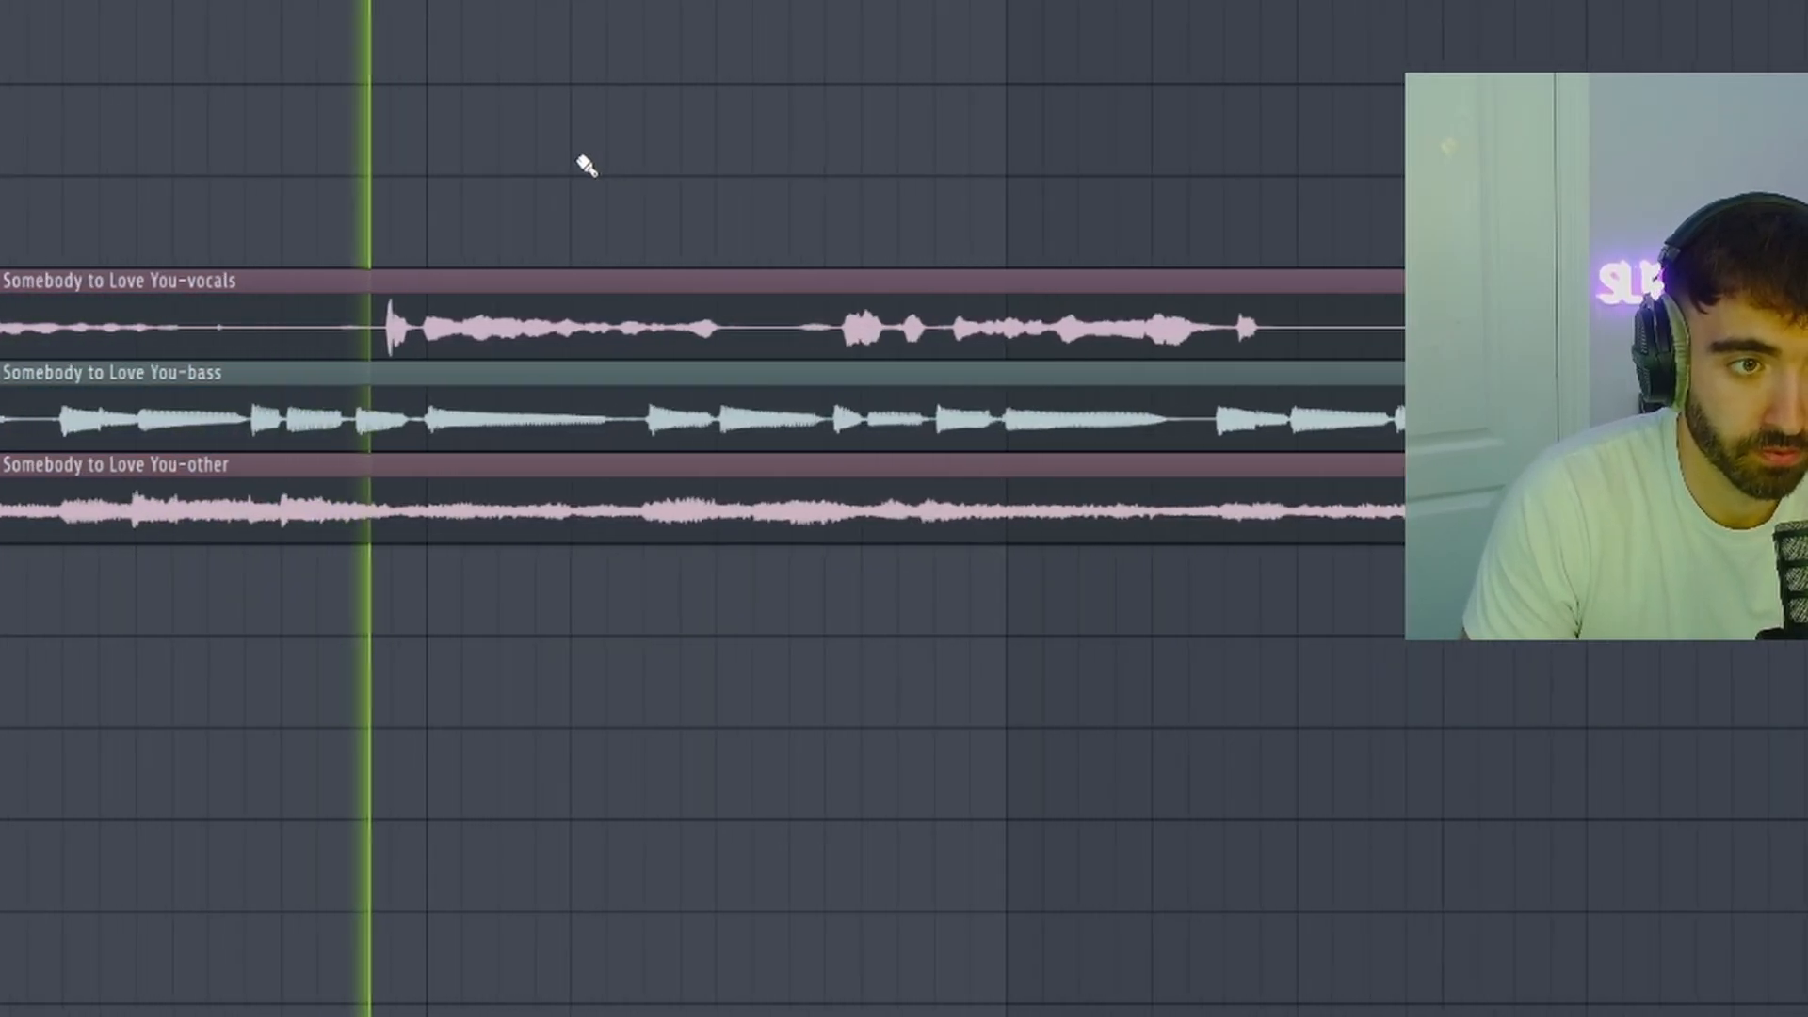
scroll(597, 178, down, 3)
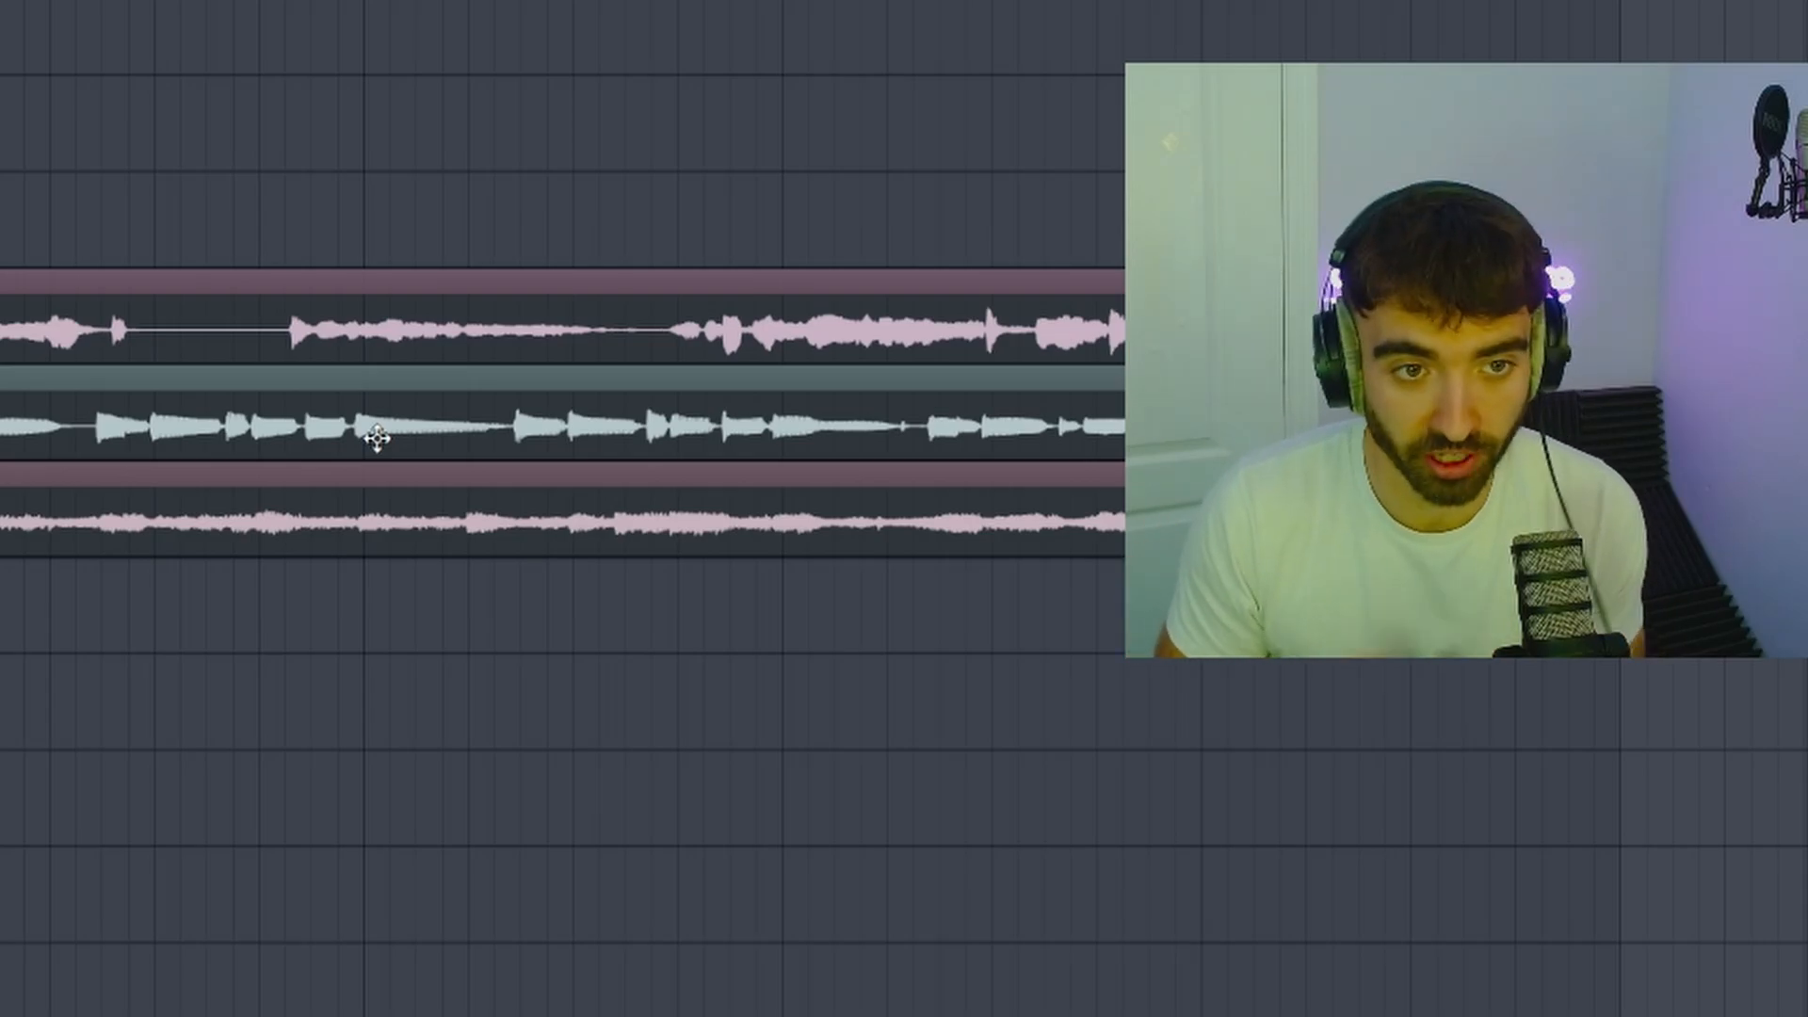
Step: Cut the vocals, bass and other clips at bar 14
scroll(521, 220, down, 3)
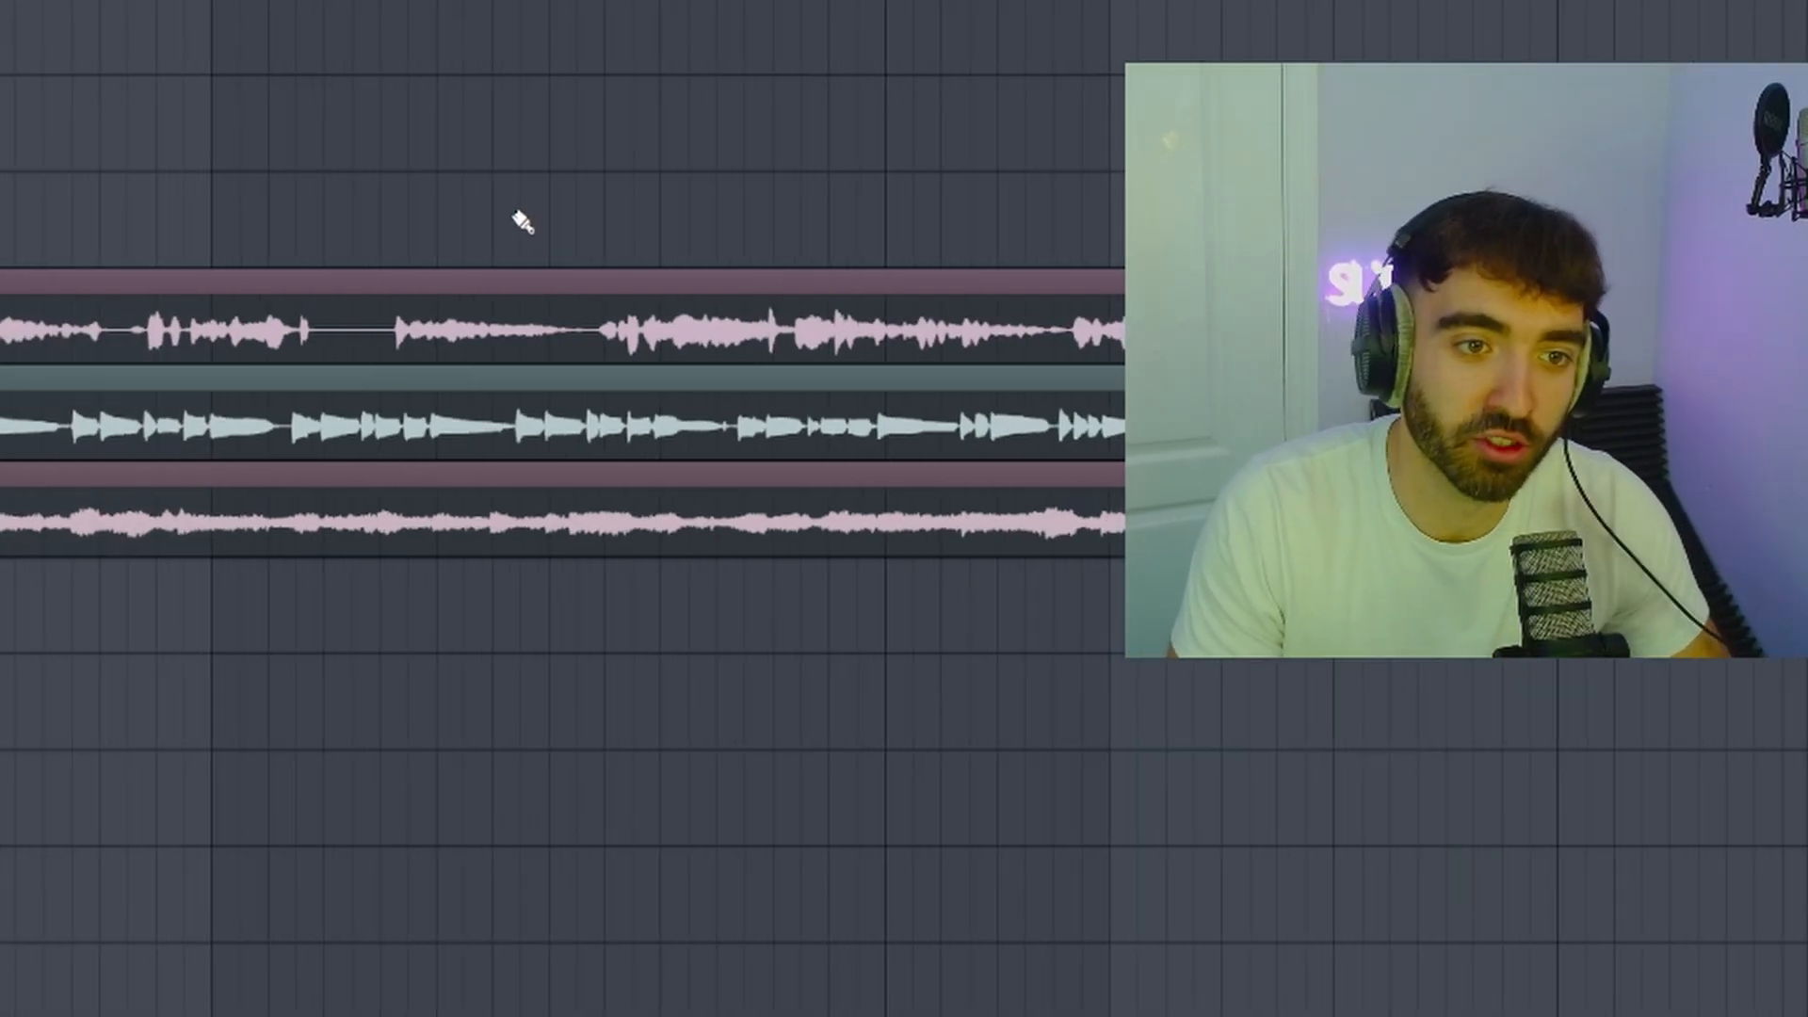
scroll(530, 228, down, 3)
scroll(565, 203, up, 2)
drag(540, 207, 121, 238)
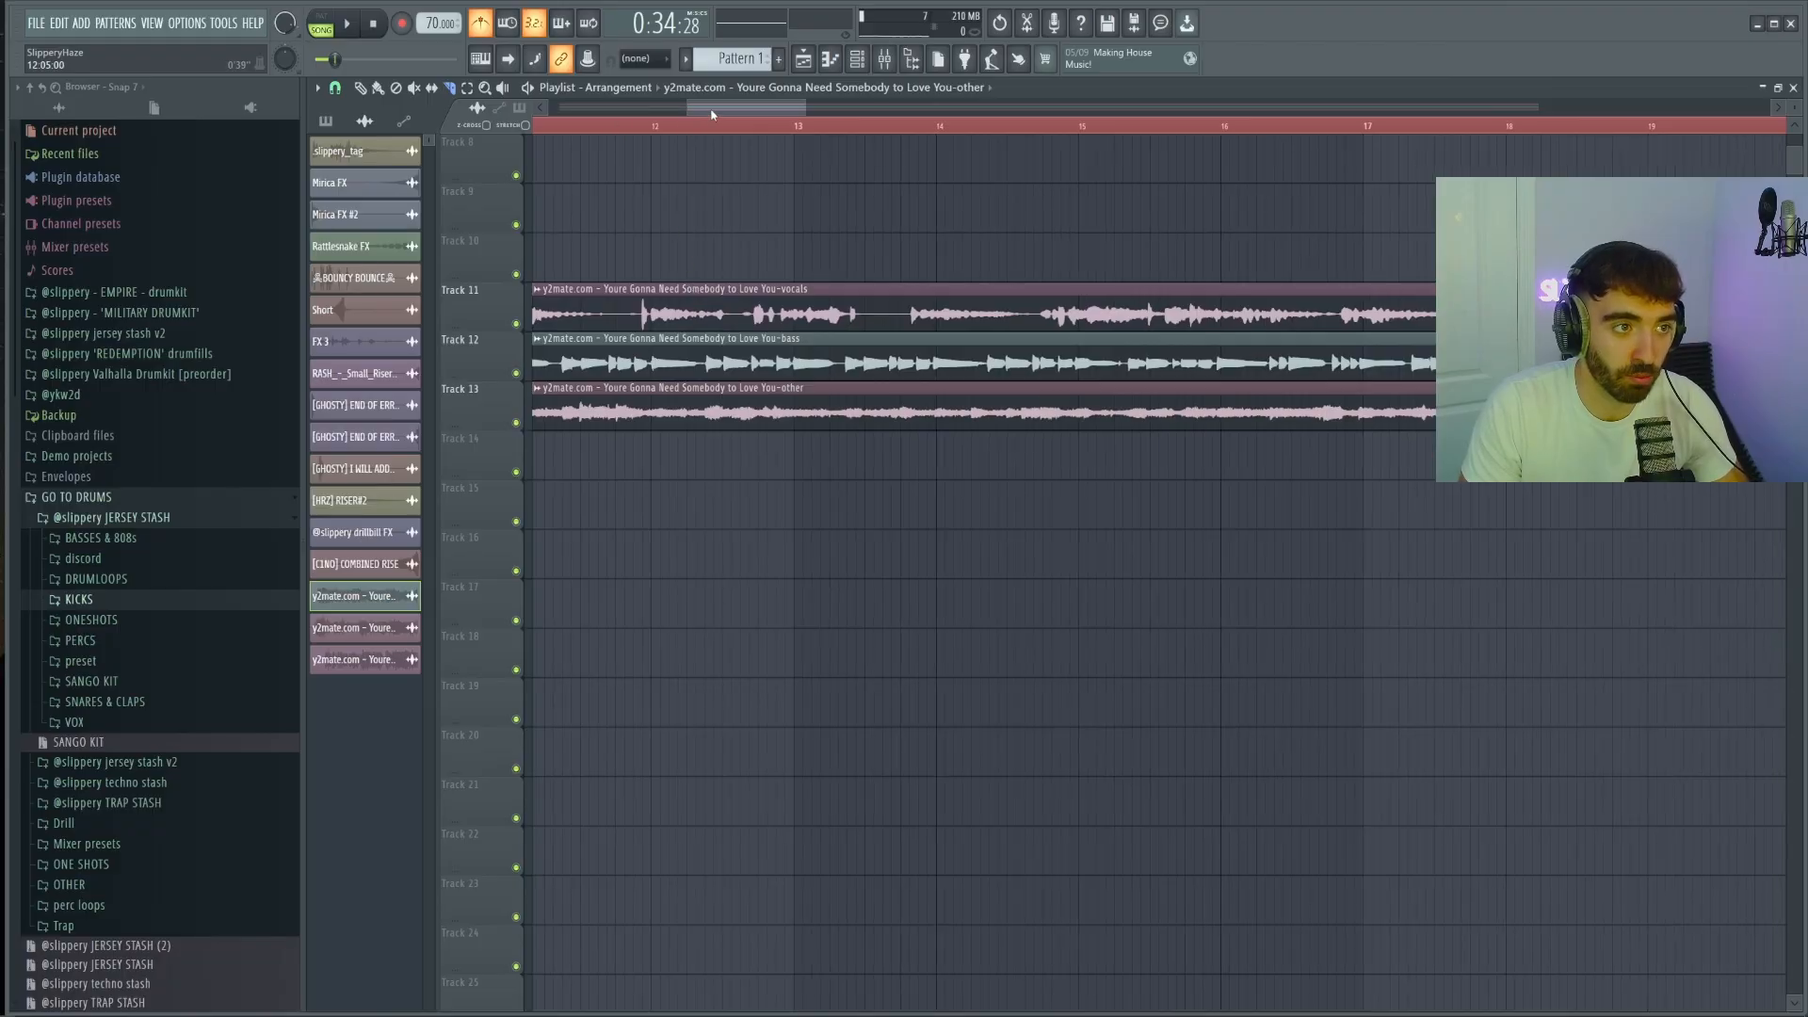
drag(711, 111, 702, 113)
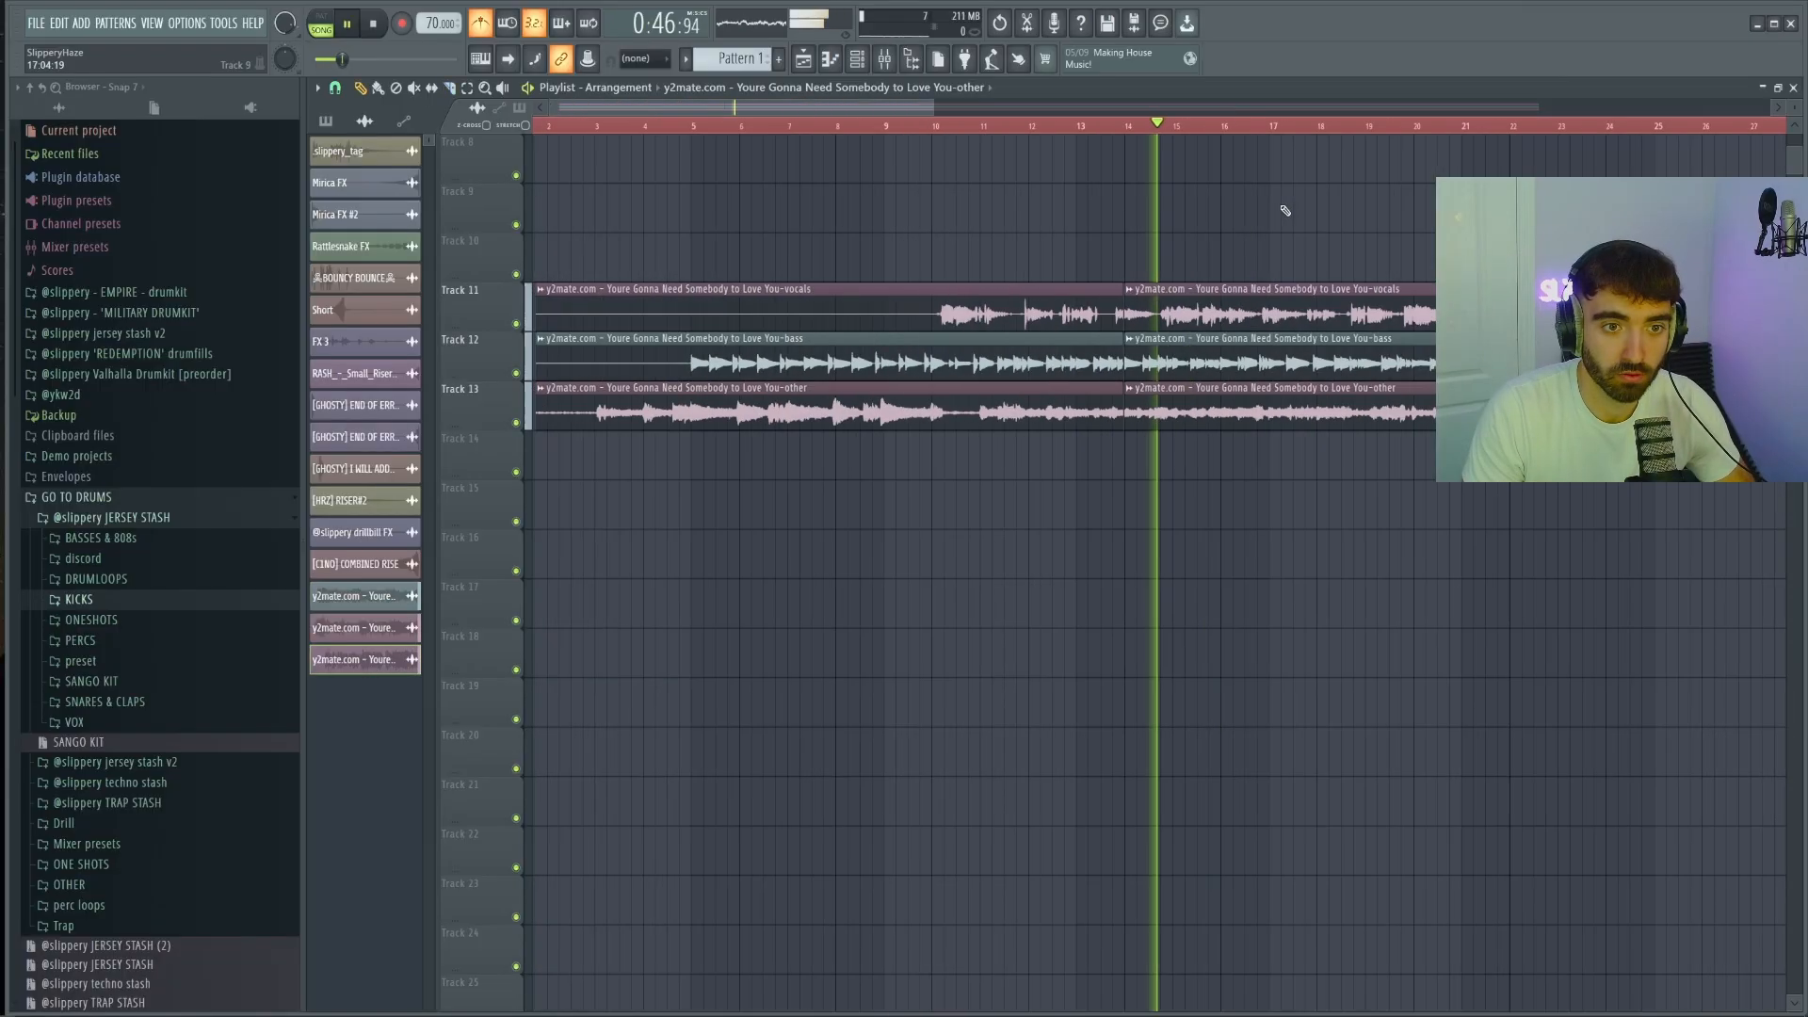
Step: Cut the three stem clips at bars 16 and 19 and realign the sections with the grid
scroll(972, 201, up, 2)
scroll(1088, 233, up, 2)
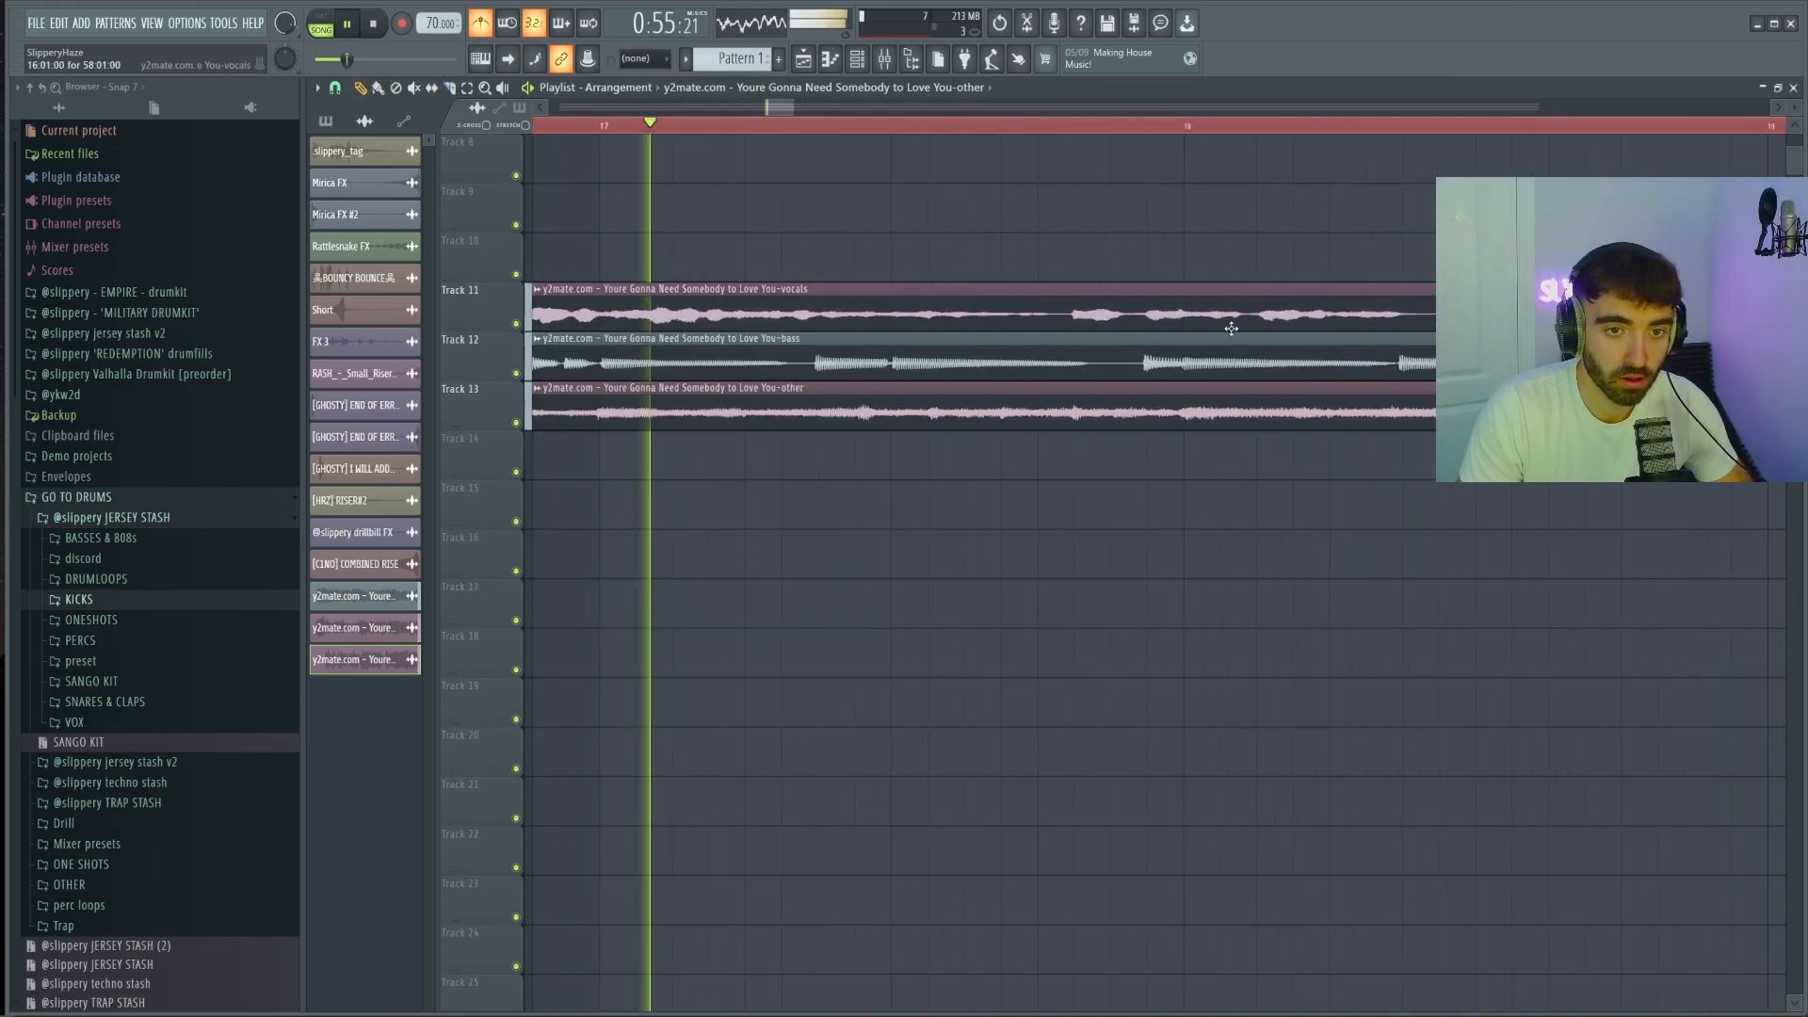
scroll(1231, 328, down, 3)
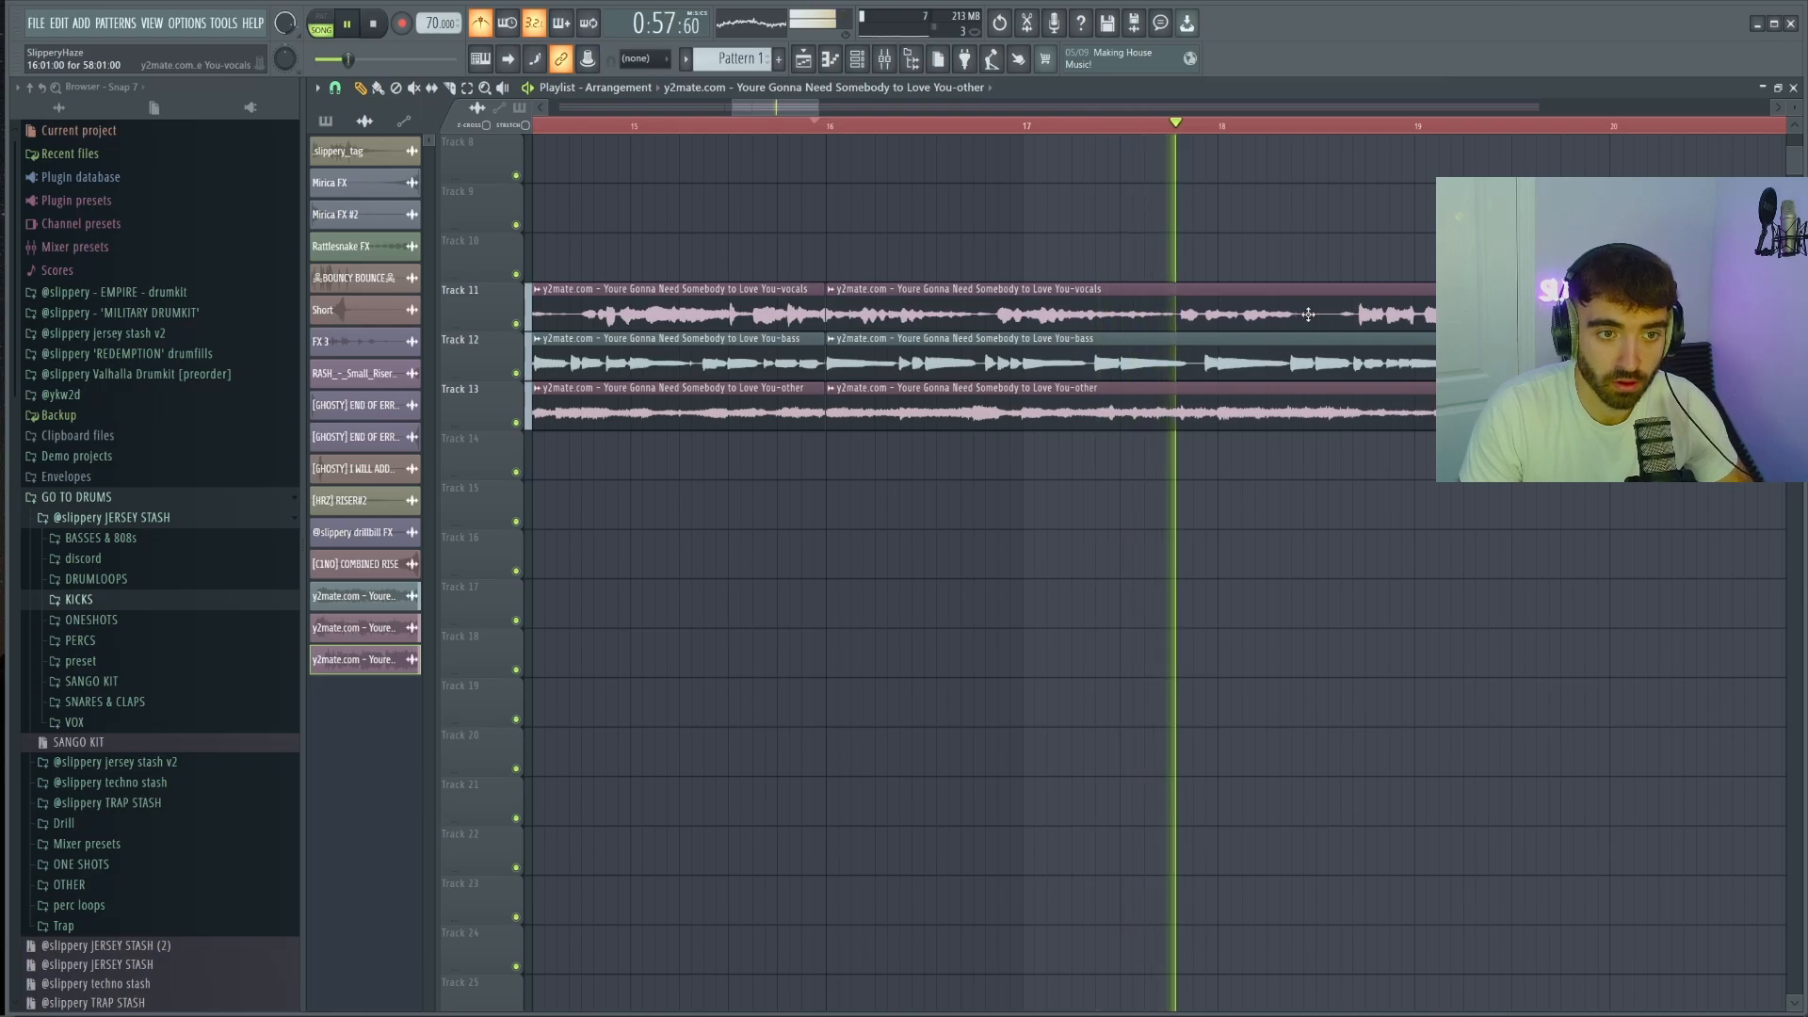
scroll(1308, 315, up, 3)
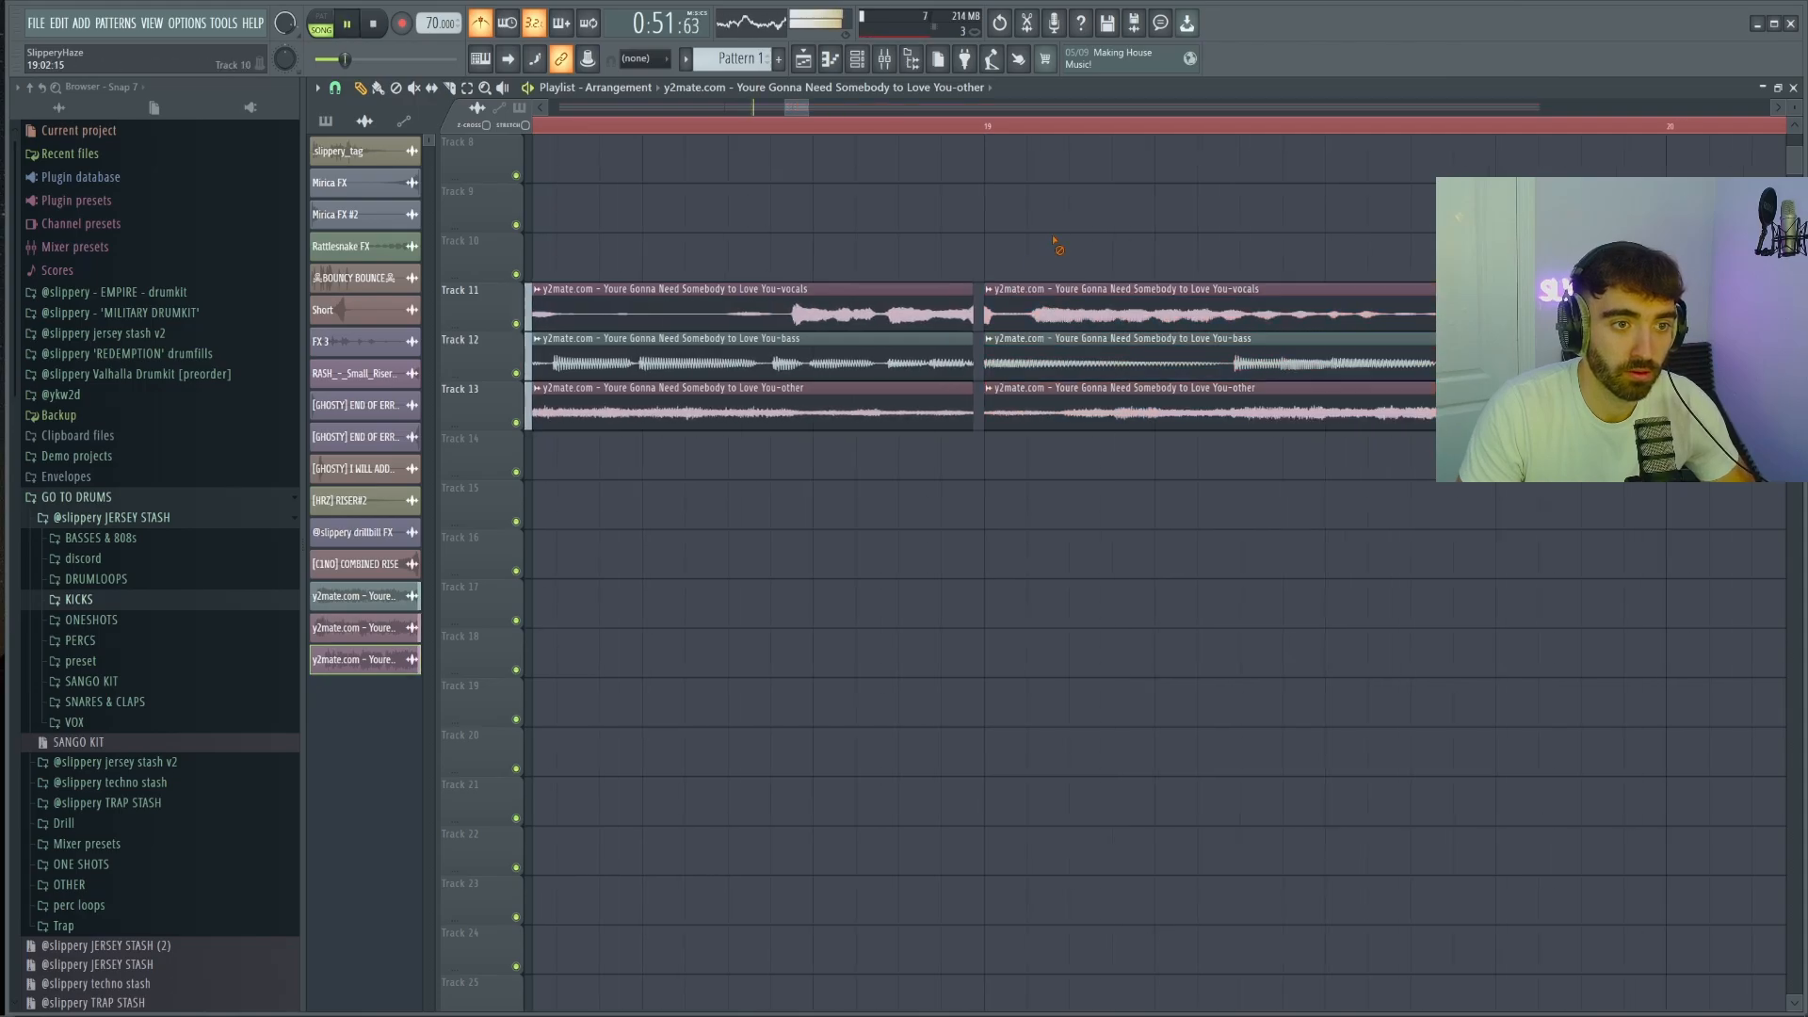
Step: Move the bass and other stem clips onto Track 11 so all three stems are stacked with the vocals
scroll(1054, 243, down, 3)
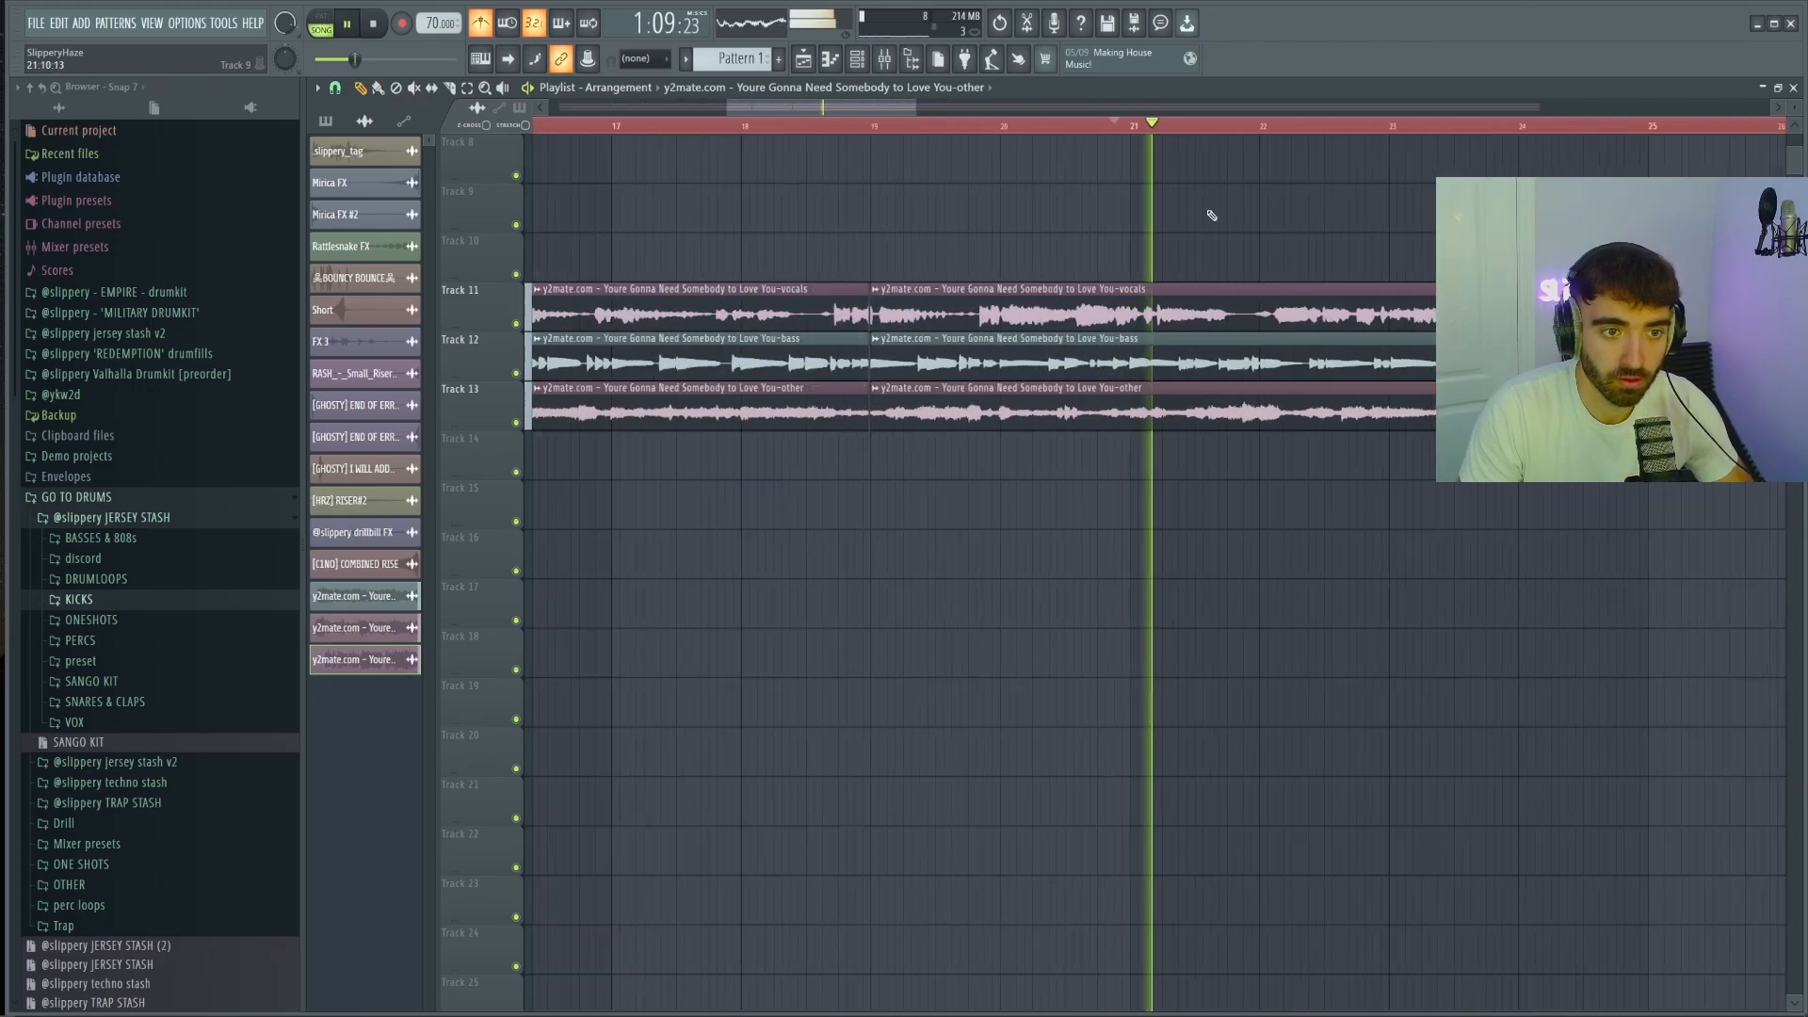
scroll(1212, 217, up, 4)
scroll(1180, 249, down, 6)
scroll(1262, 248, up, 2)
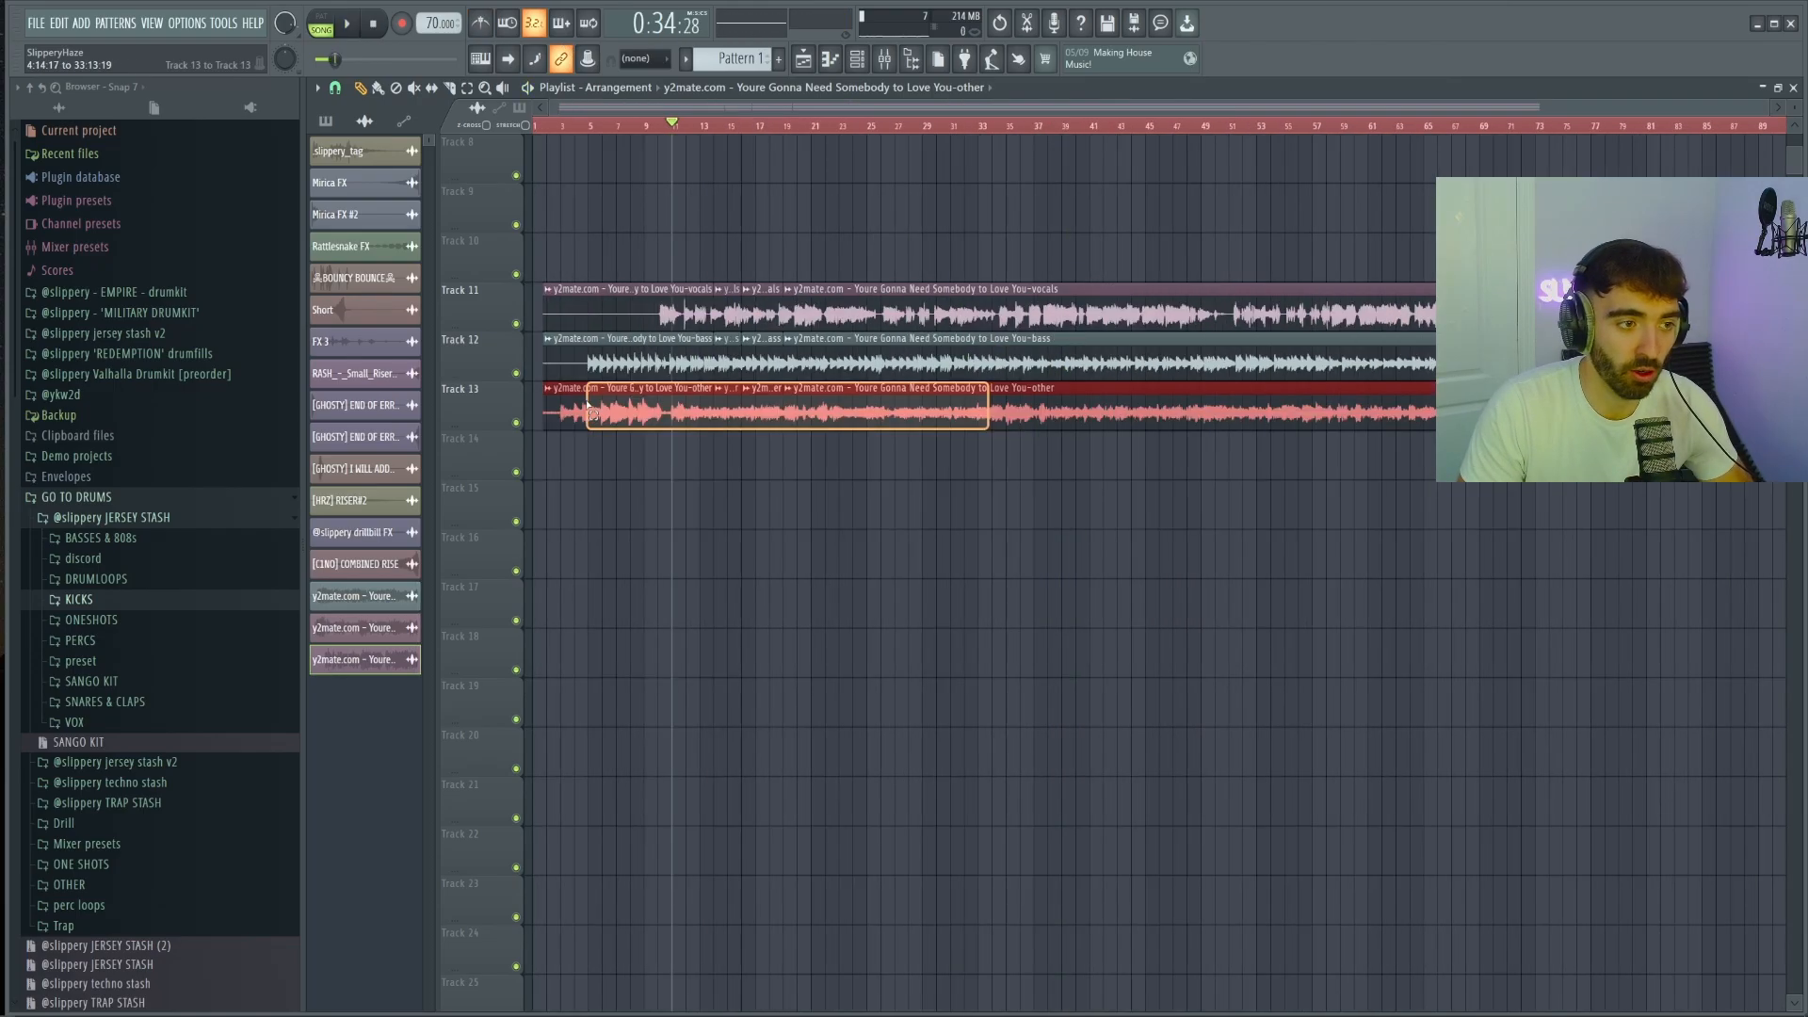
drag(593, 407, 588, 358)
drag(1156, 434, 801, 335)
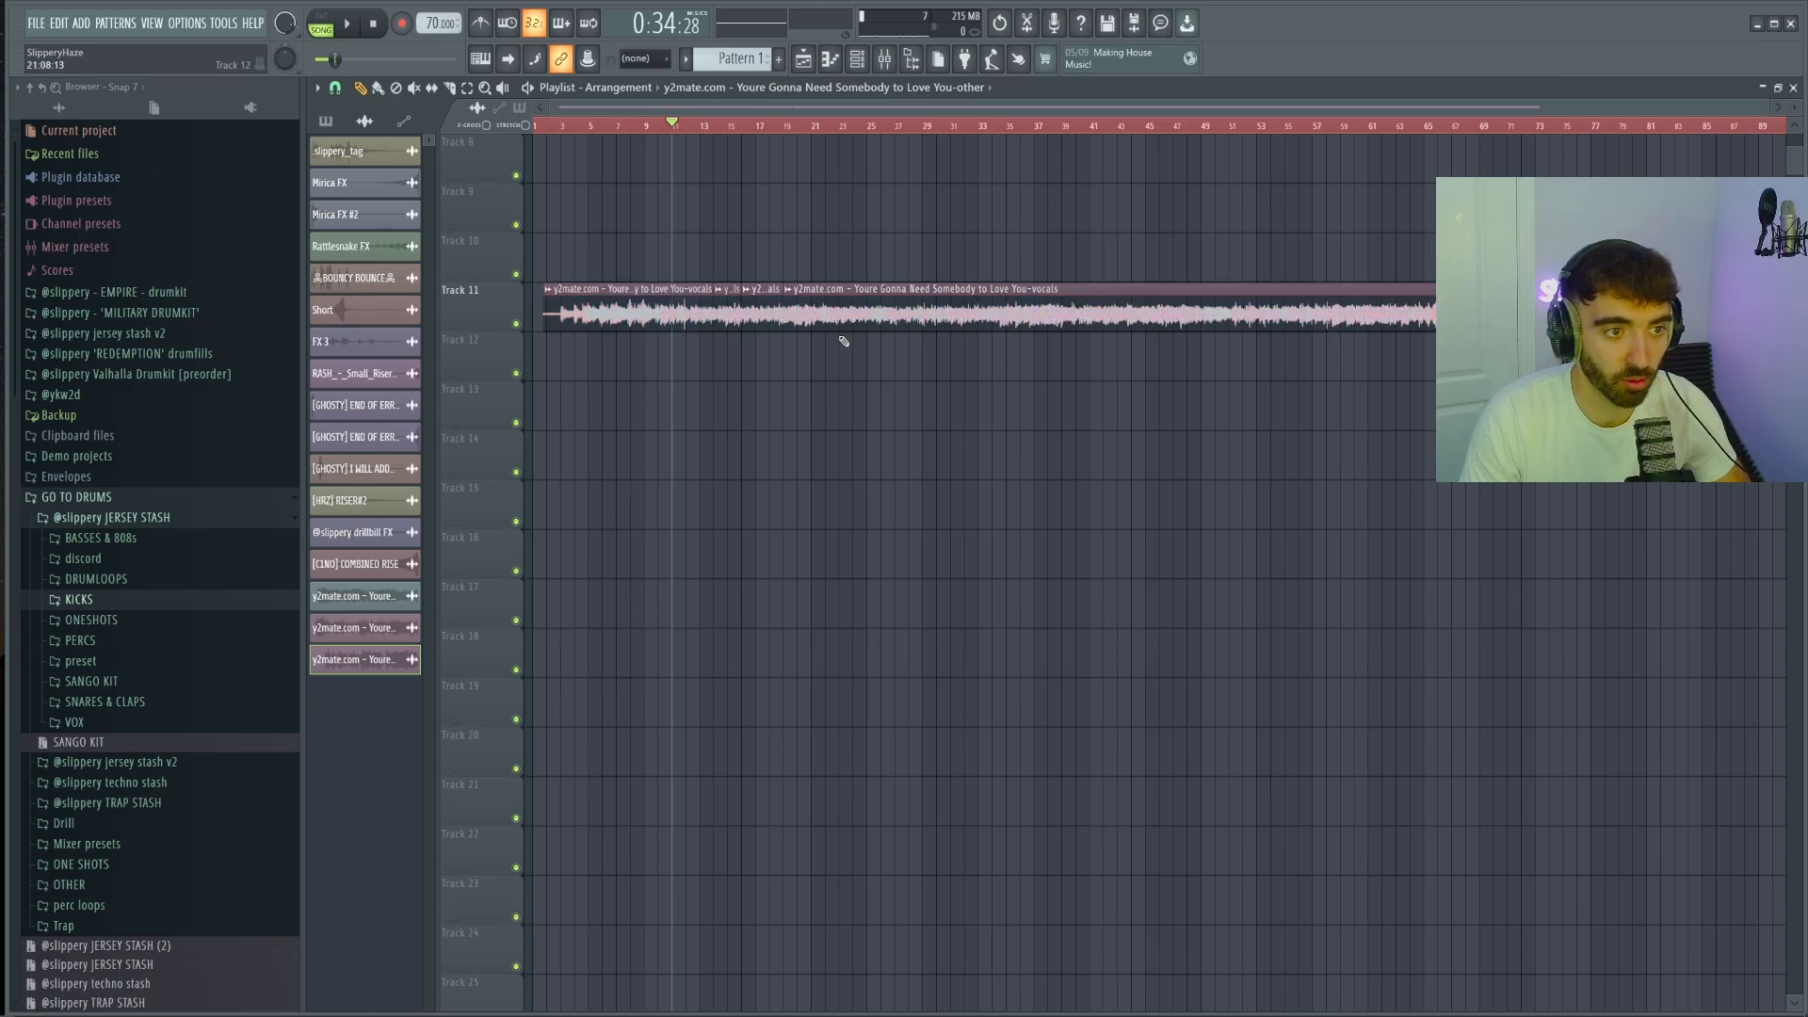
Step: Consolidate the stacked stems on Track 11 into one audio clip and check its alignment with the grid
drag(847, 339, 1356, 386)
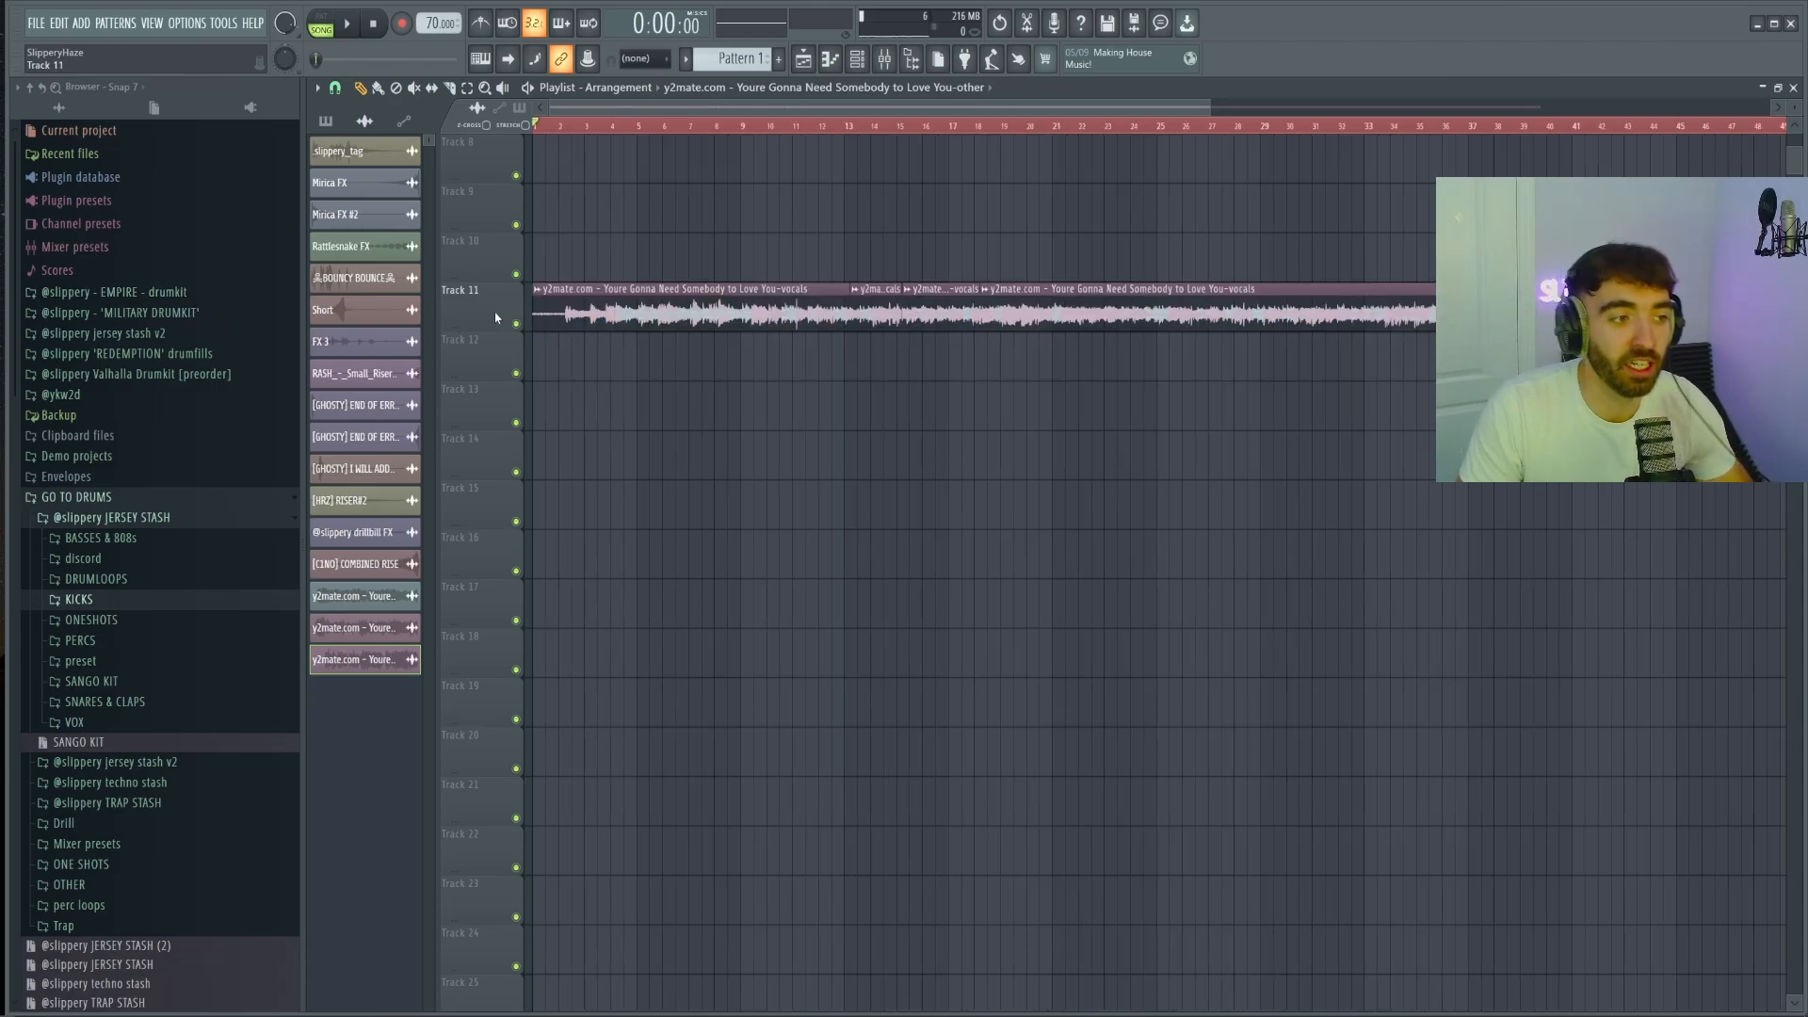
right_click(495, 317)
click(659, 564)
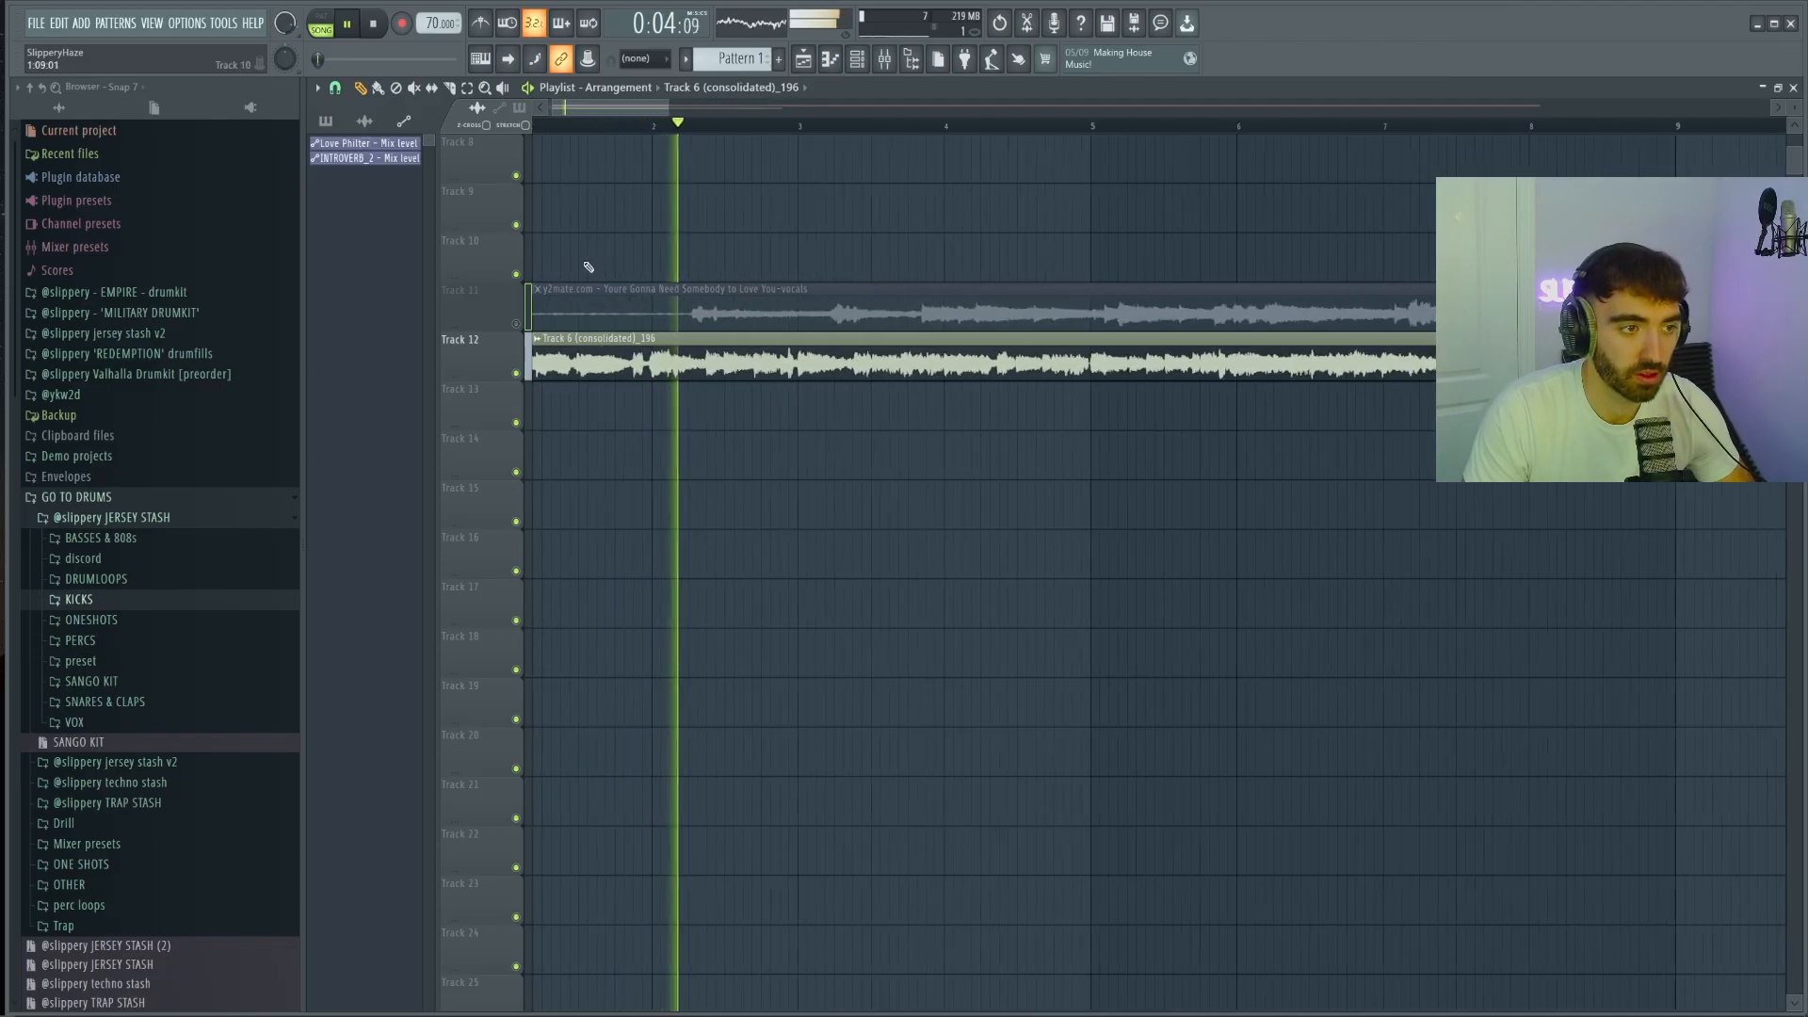
scroll(744, 241, down, 2)
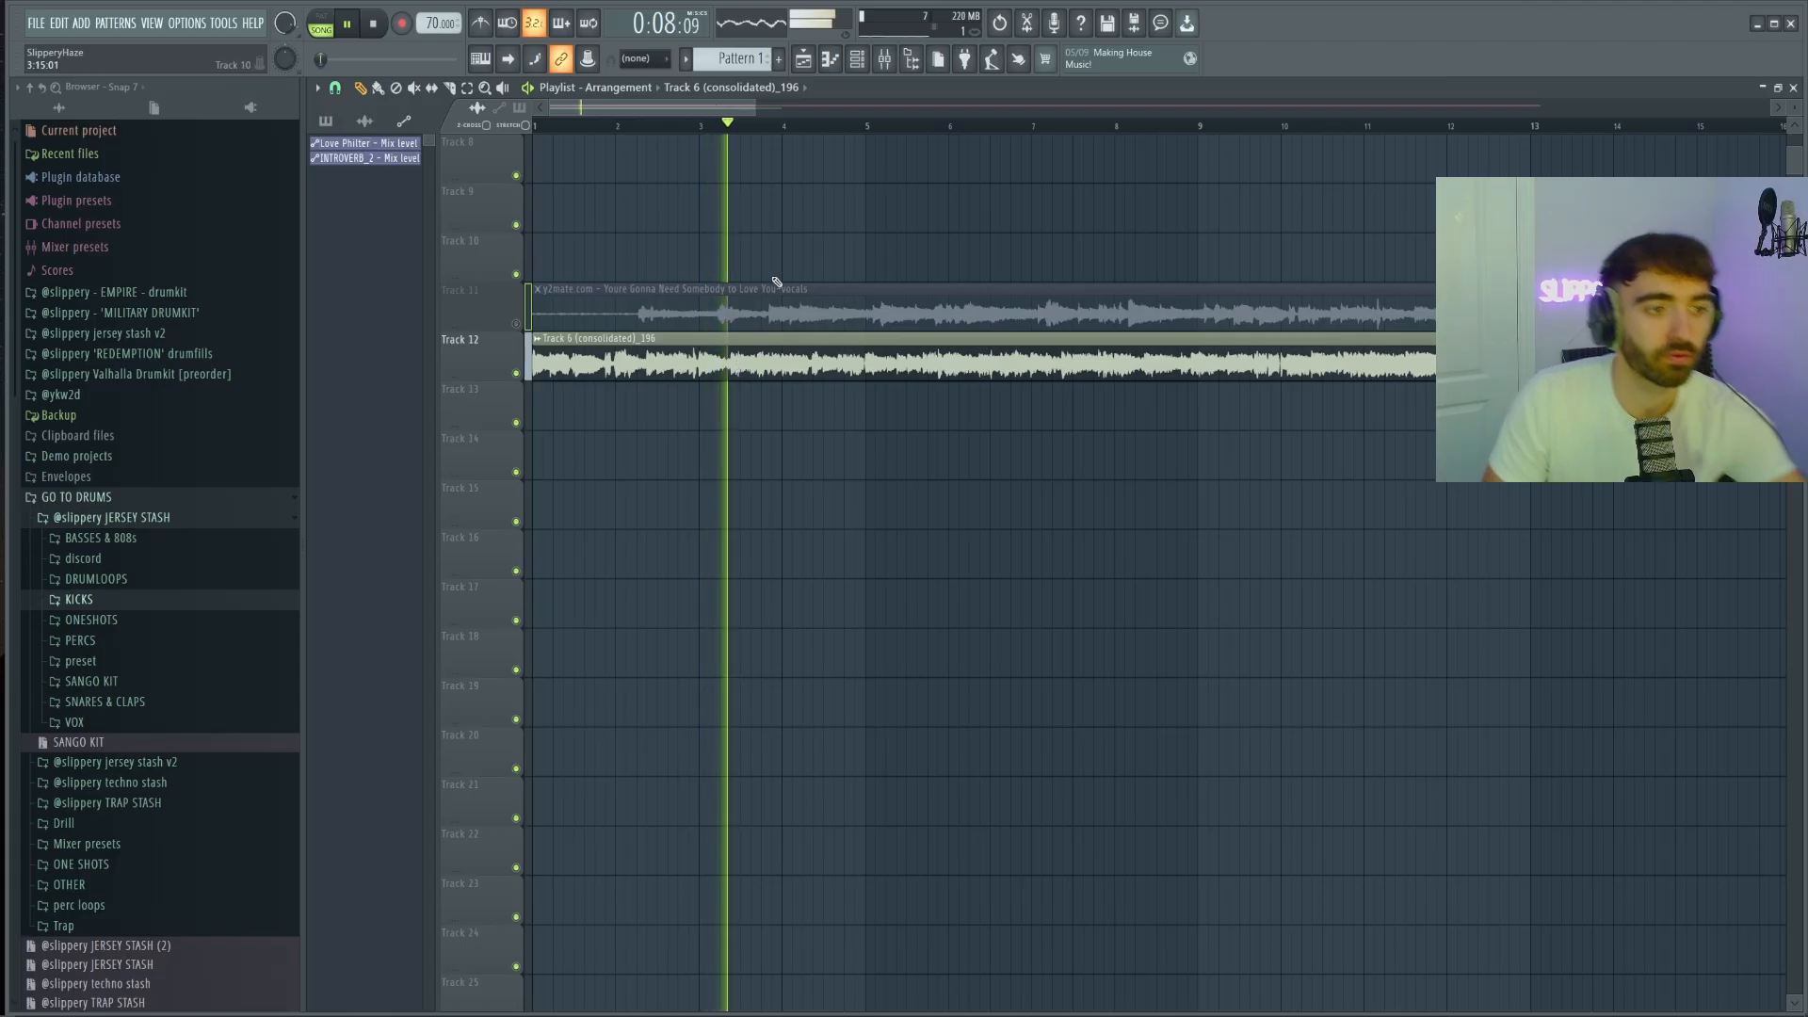
drag(331, 393, 343, 401)
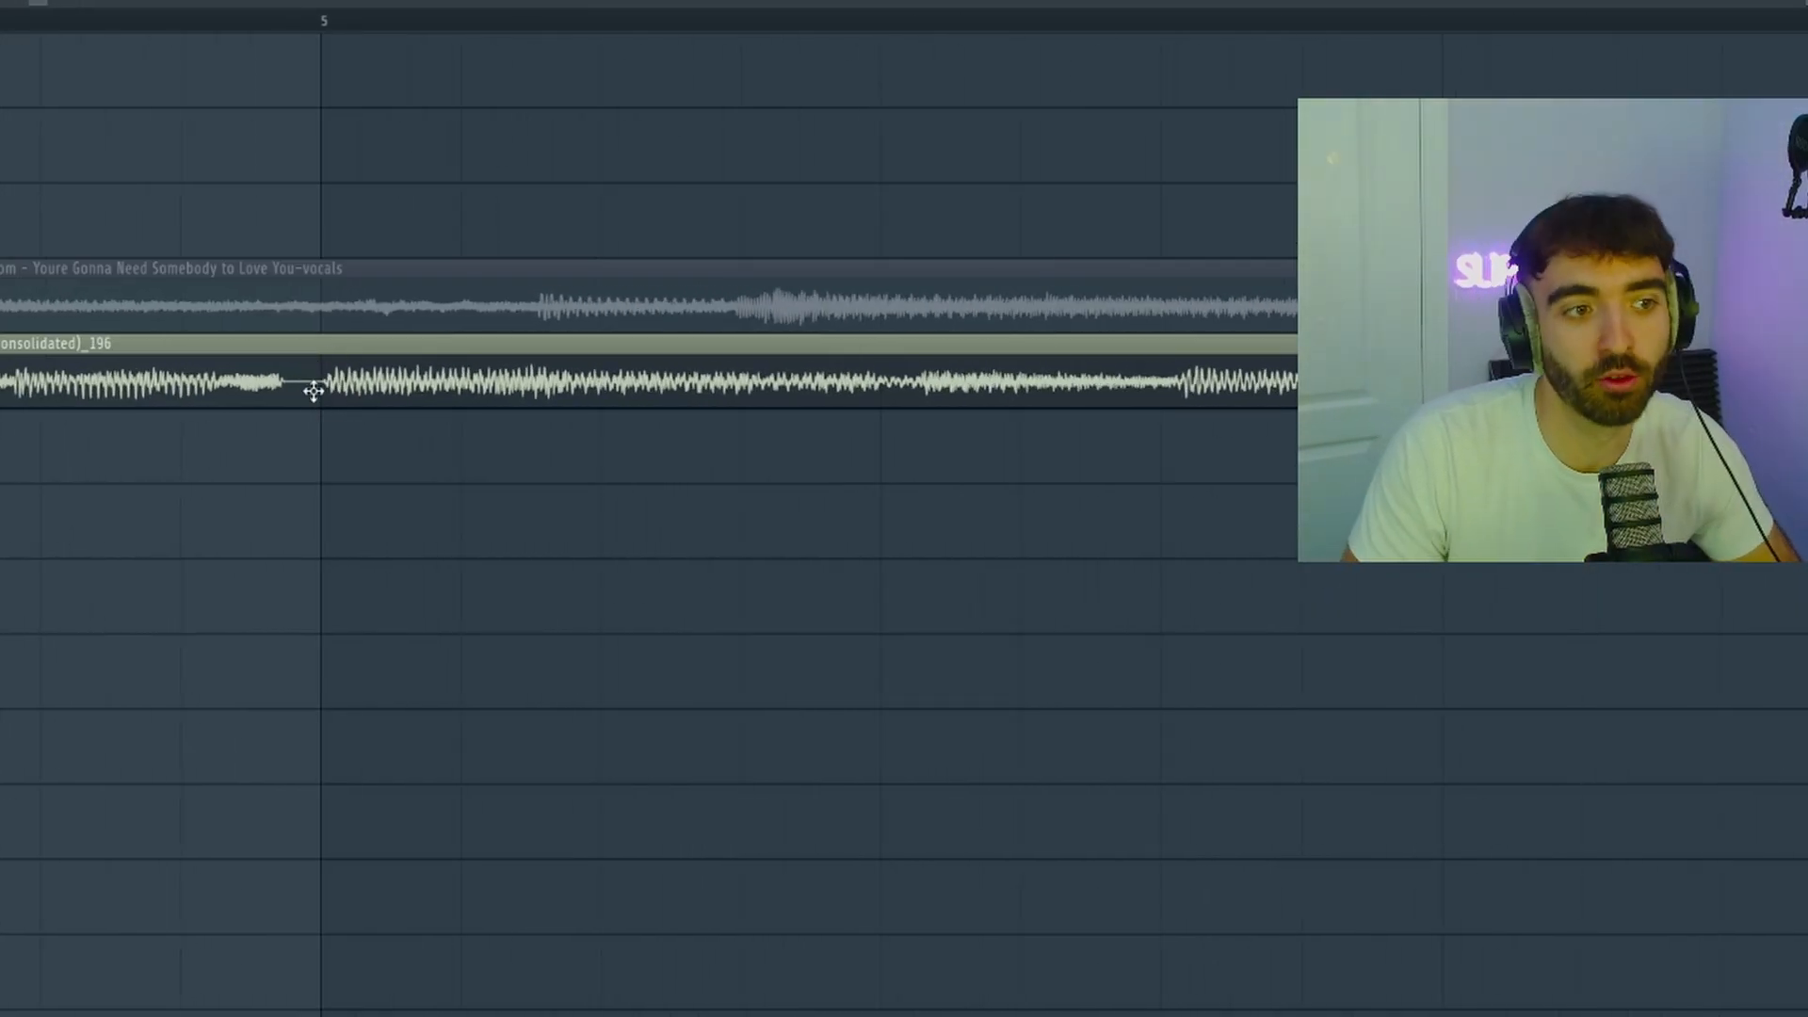
scroll(314, 390, up, 2)
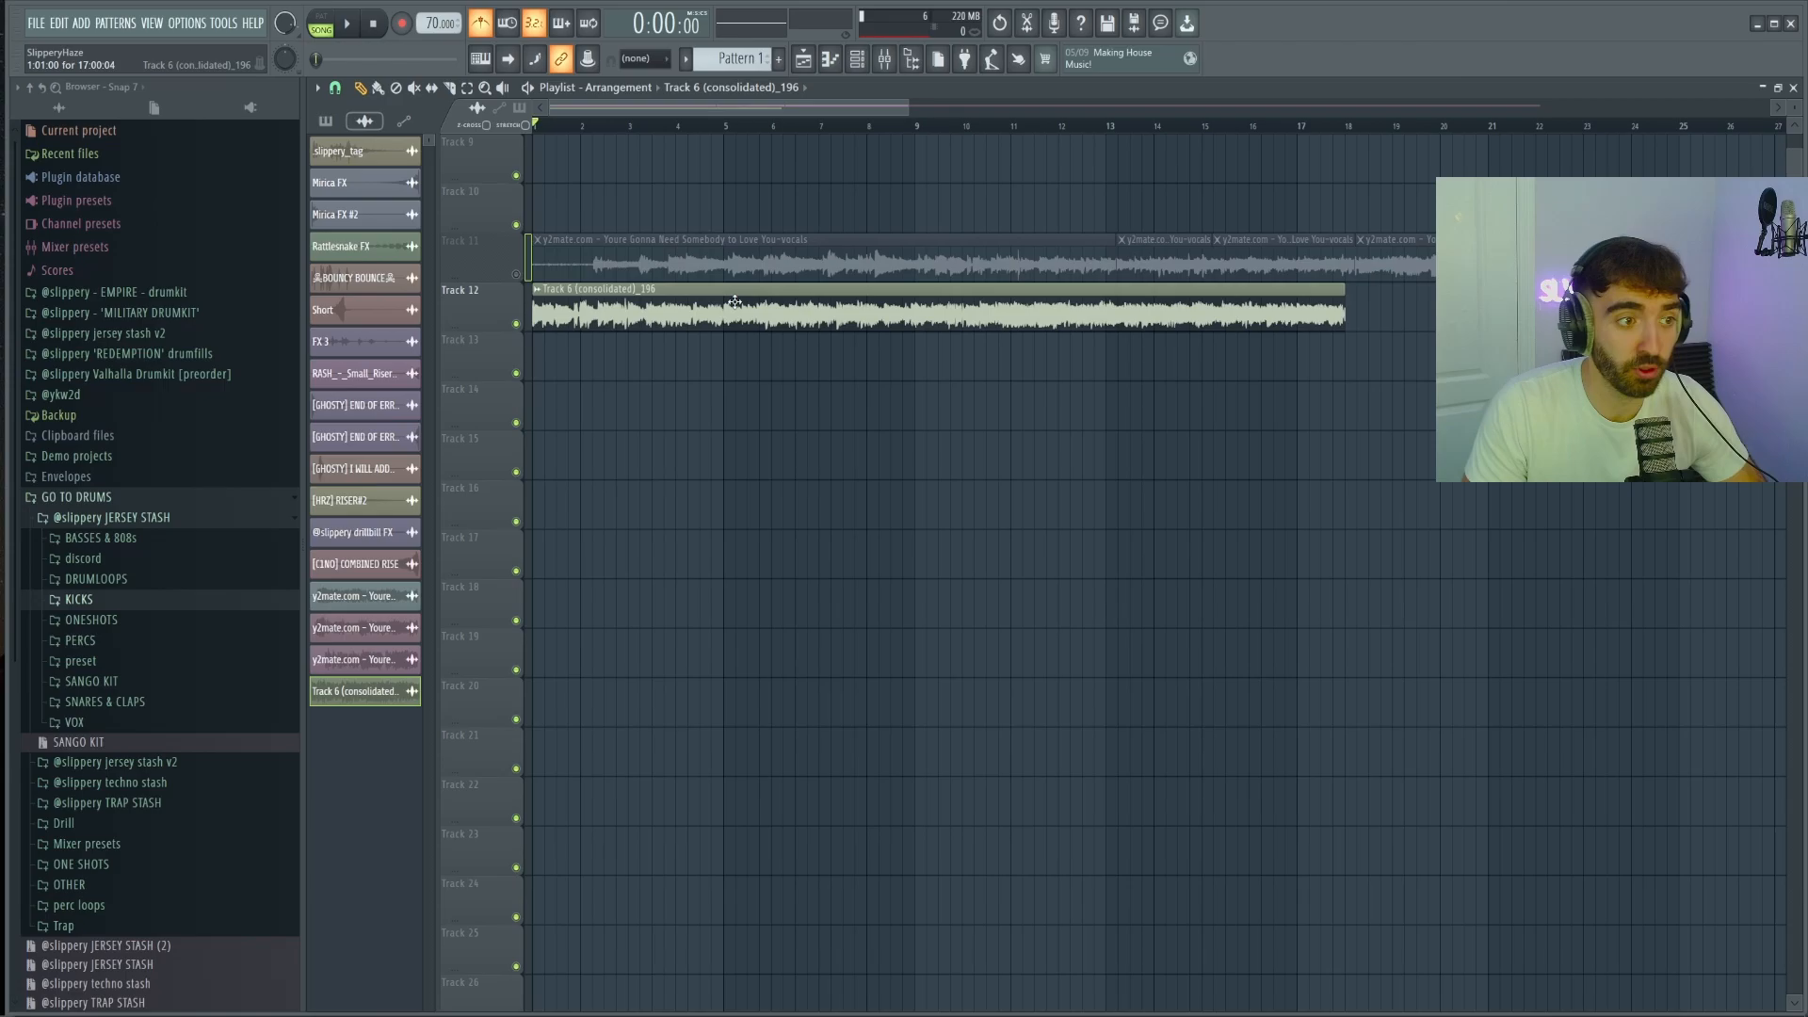
Step: Open the consolidated clip's sample in a new Fruity Slicer channel
double_click(570, 292)
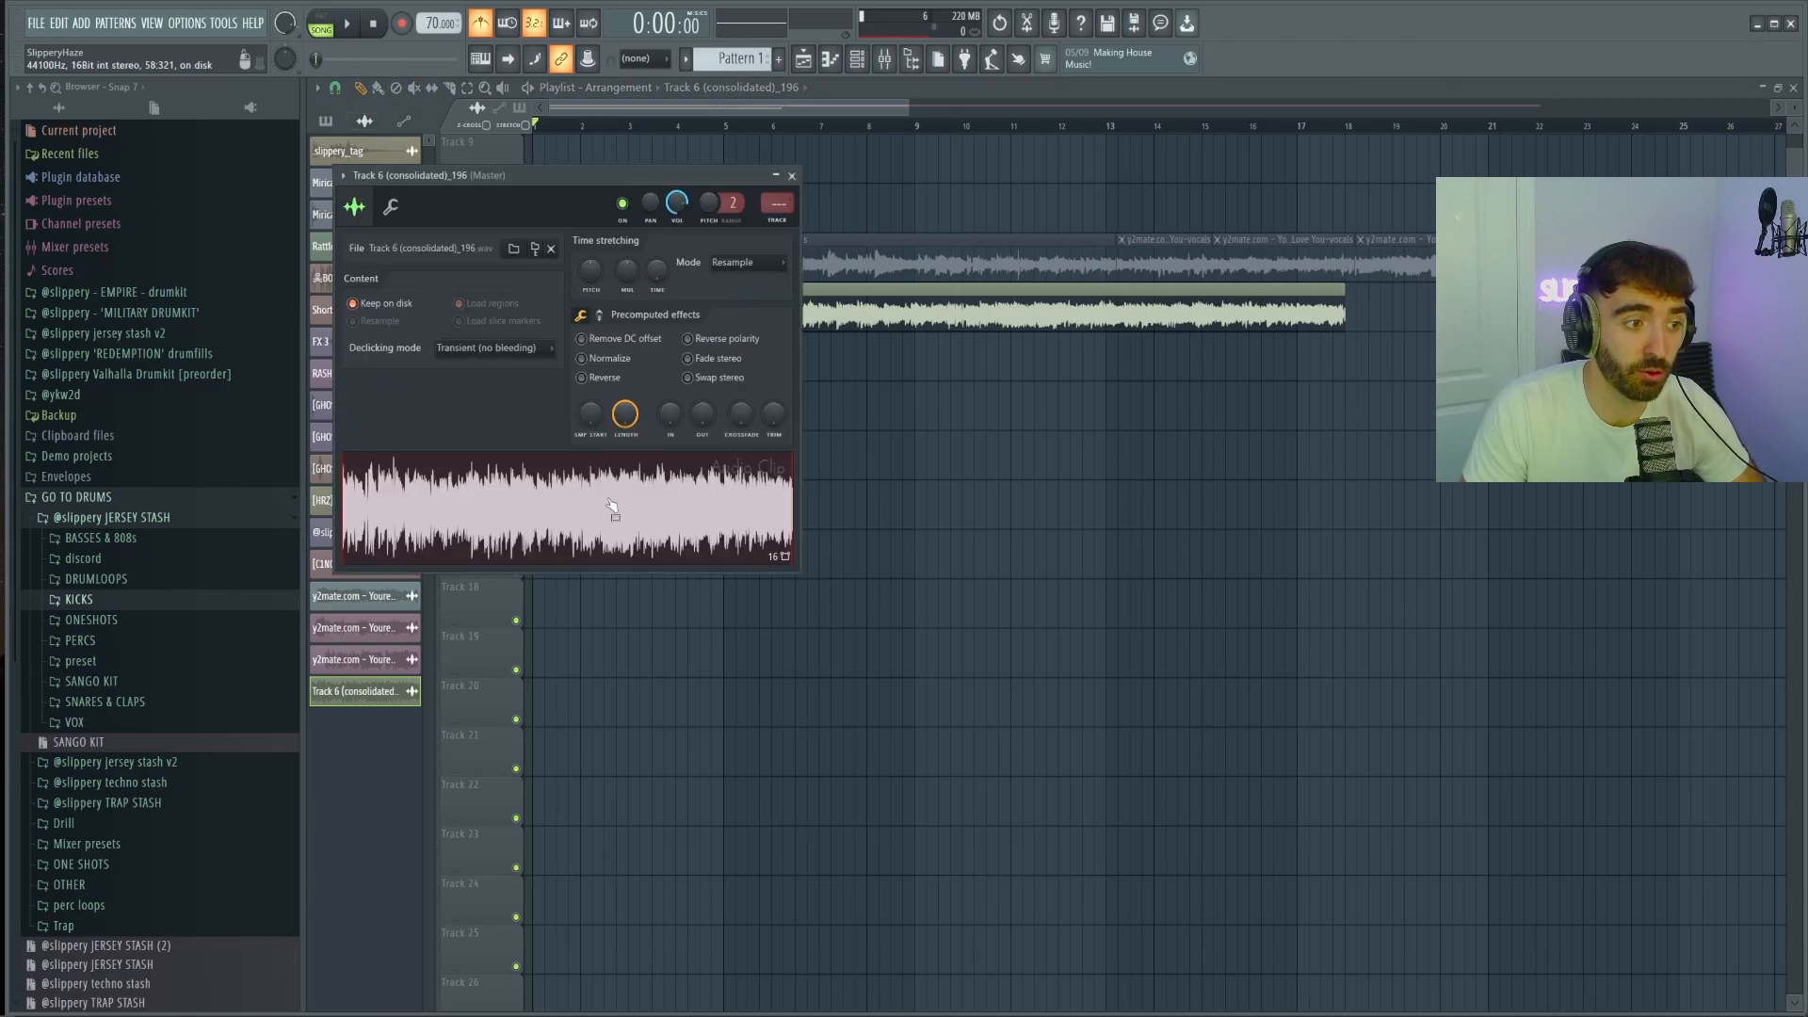
right_click(606, 501)
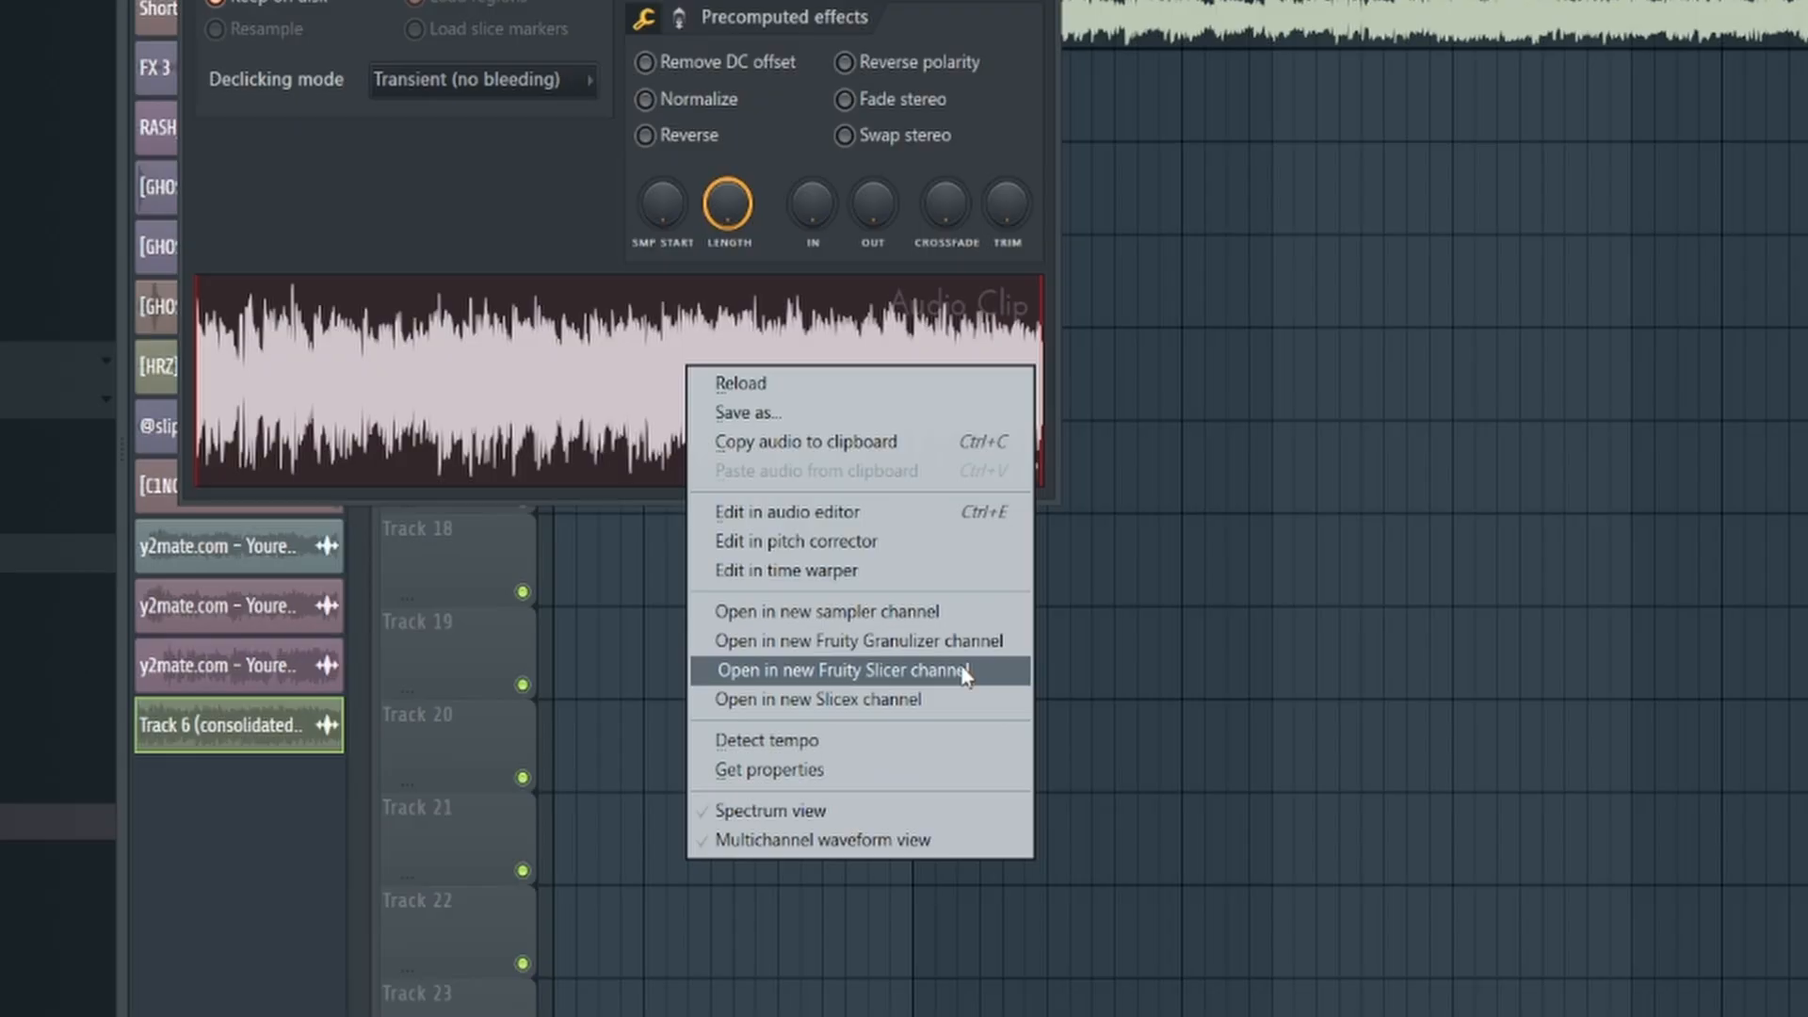
click(965, 674)
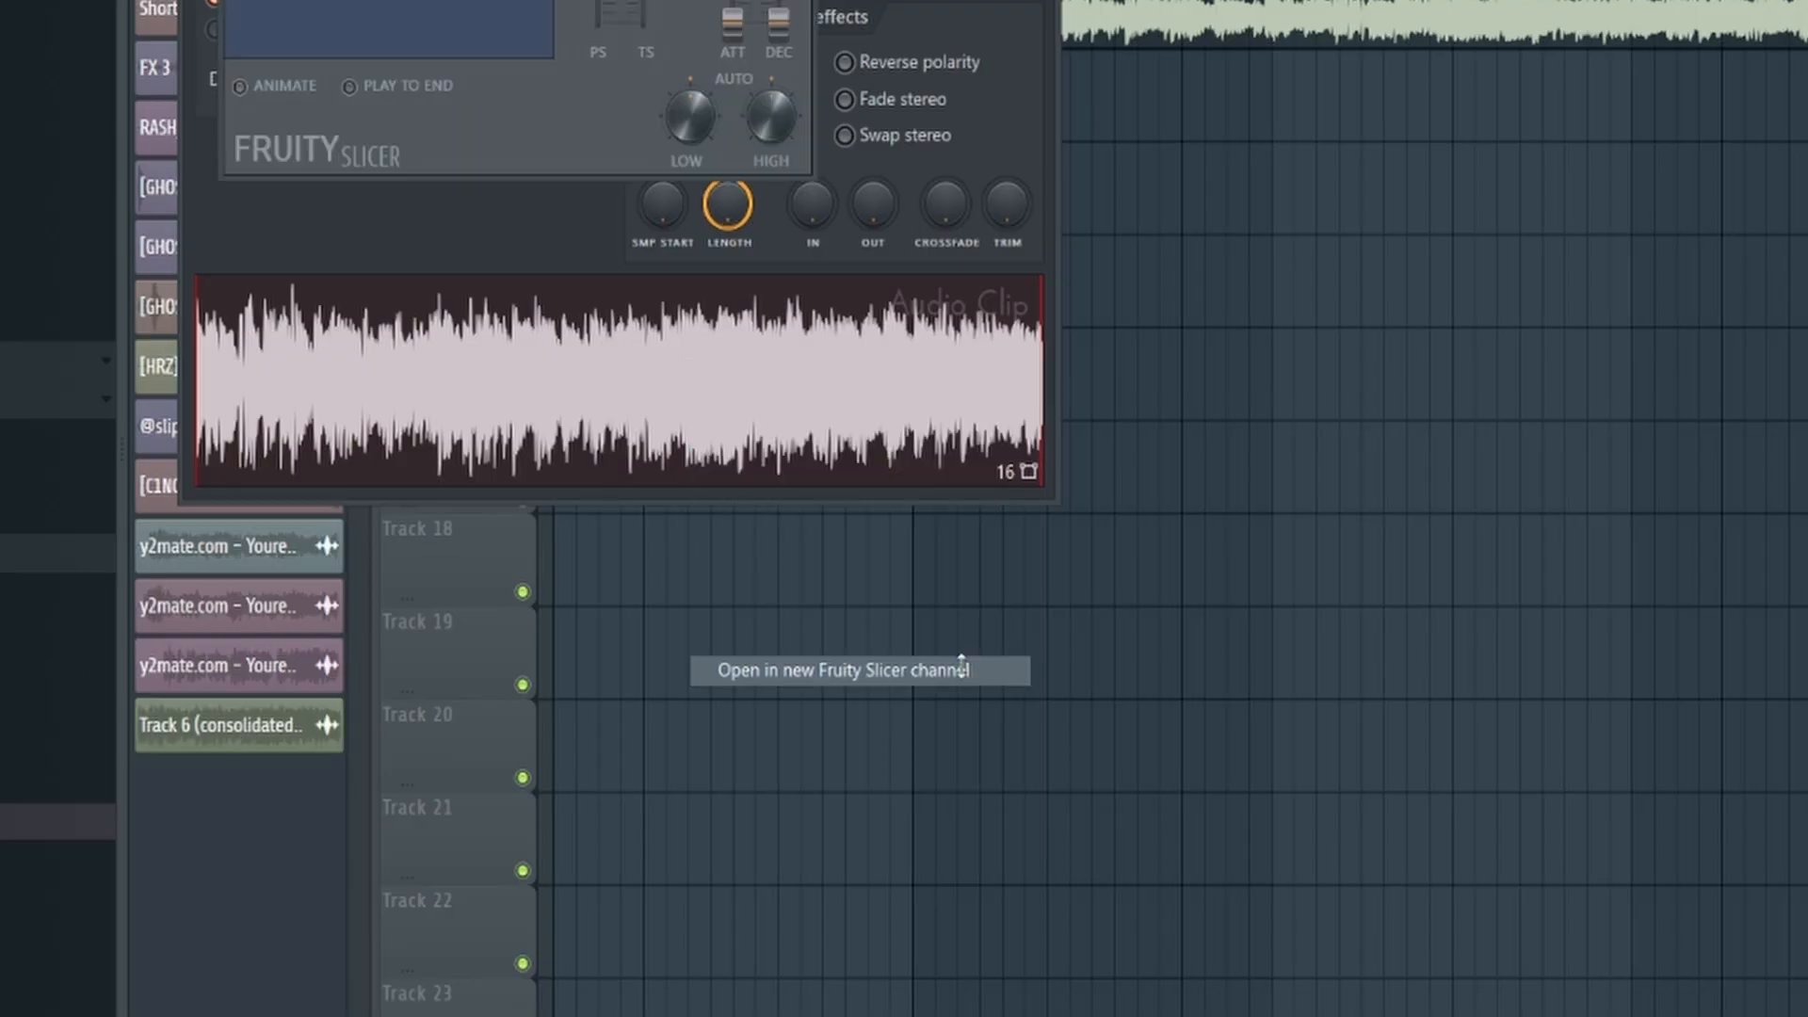
Step: Raise the Fruity Slicer's decay and reslice the sample by beat
drag(1178, 358, 1177, 344)
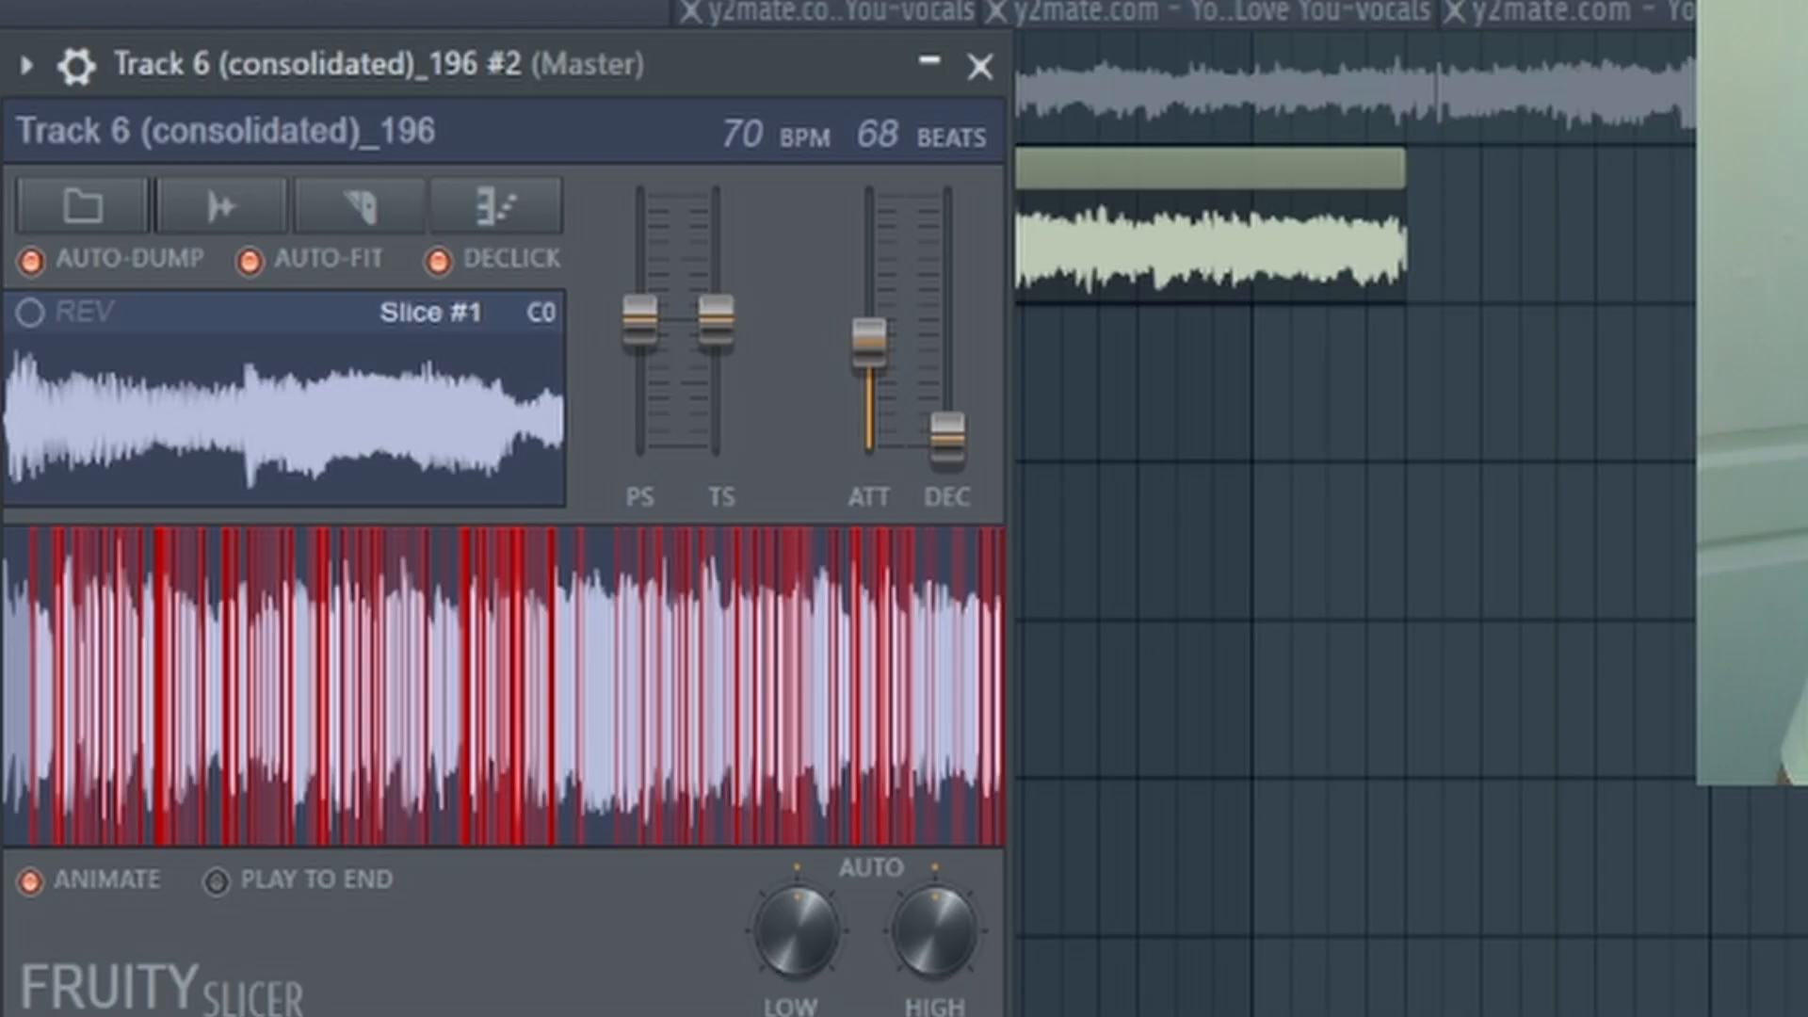
drag(947, 435, 948, 374)
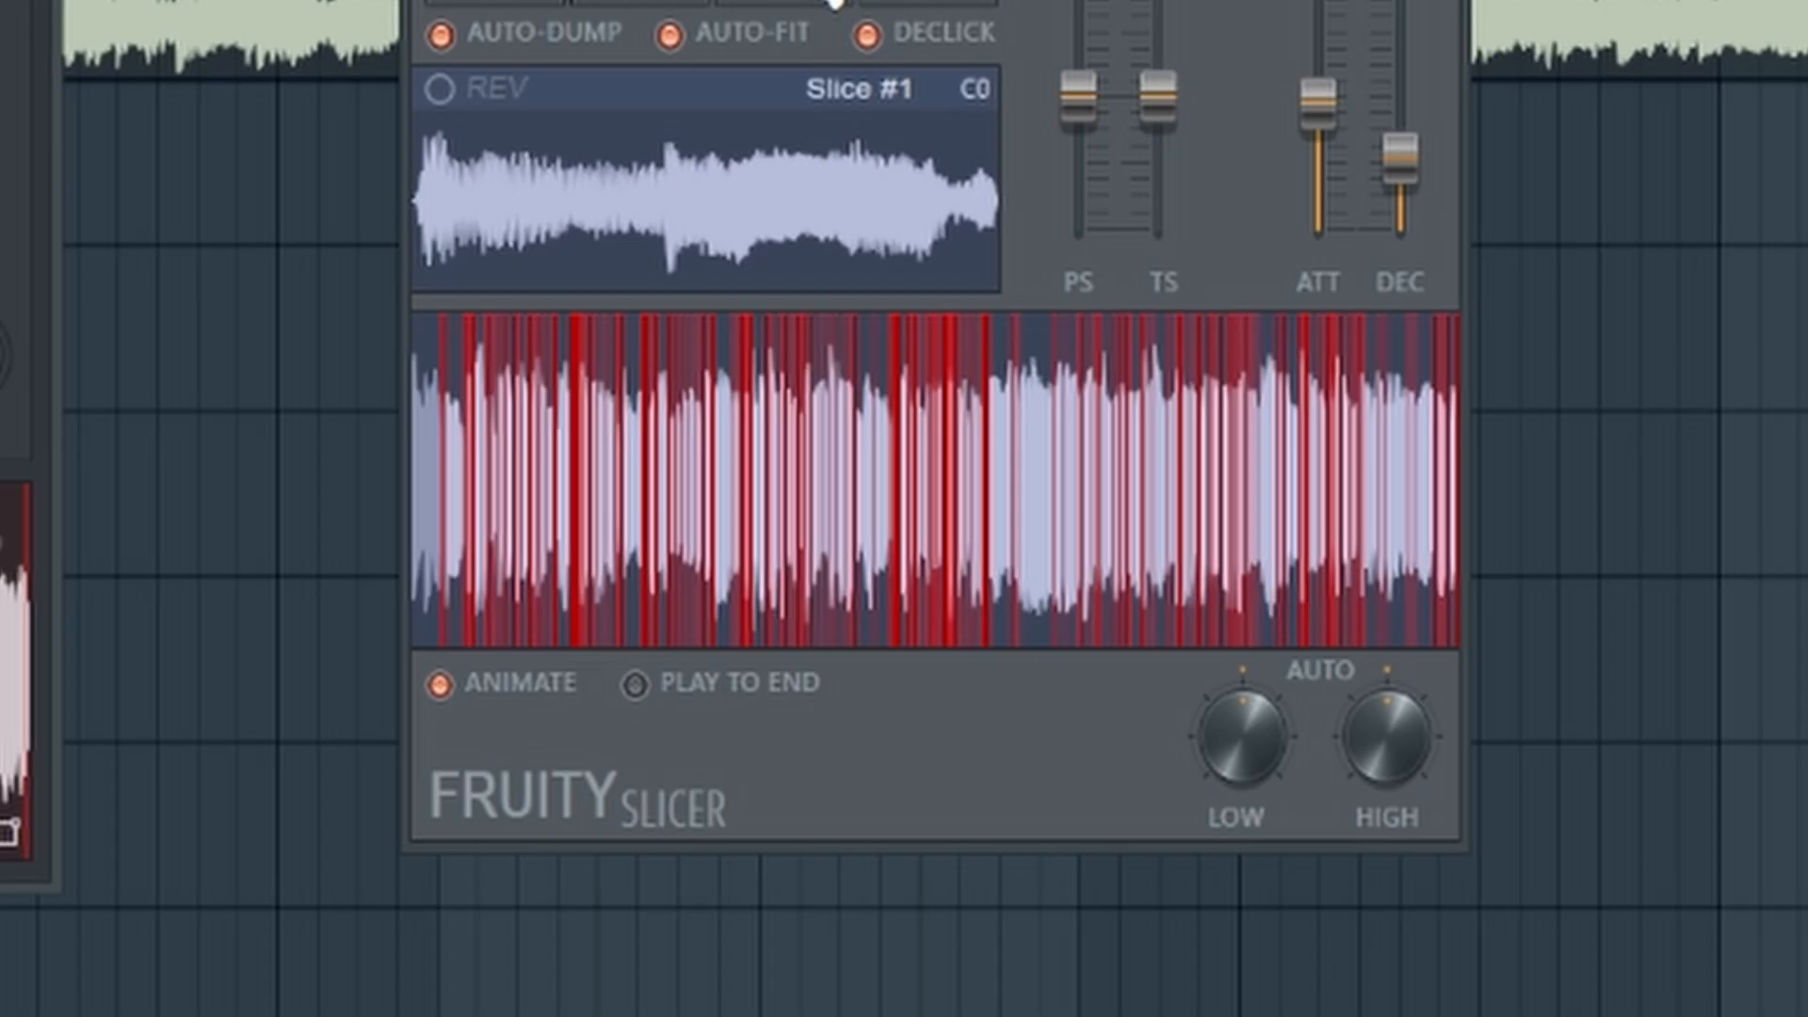
click(316, 137)
click(879, 547)
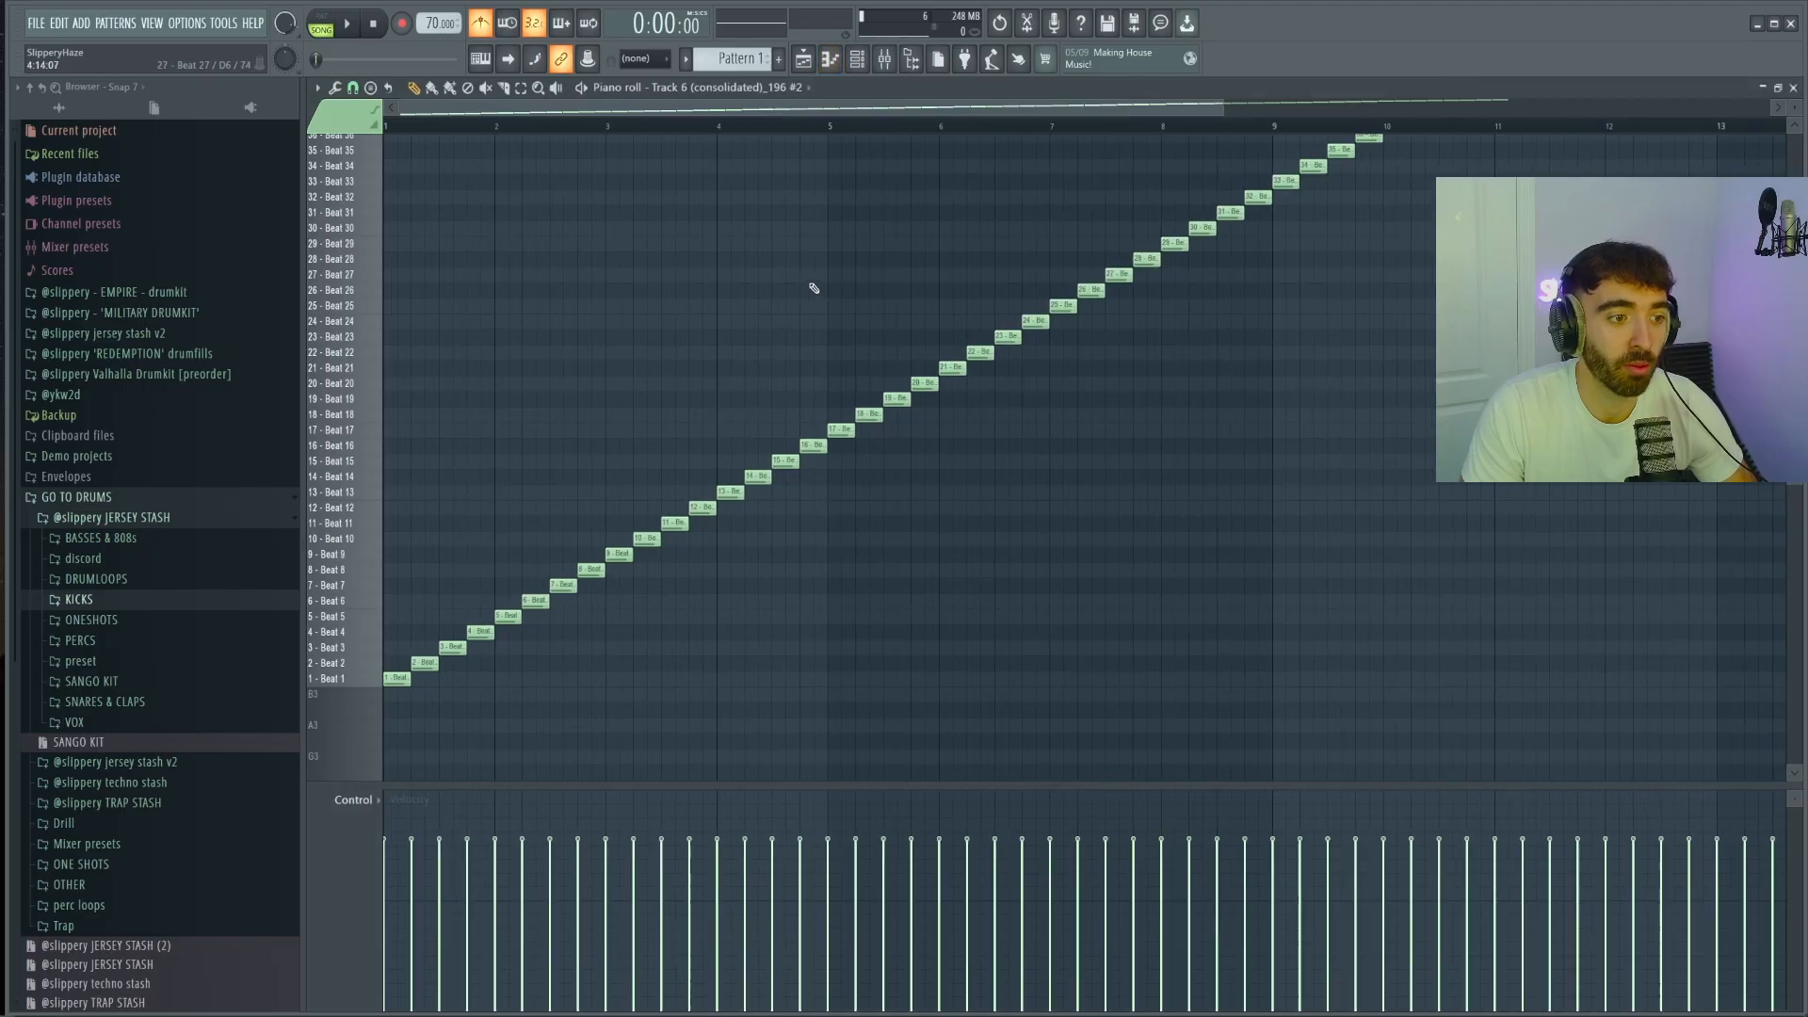
Step: Delete all the dumped slice notes and place Beats 1 to 4 one after another across bar 1
key(ctrl+a)
key(Delete)
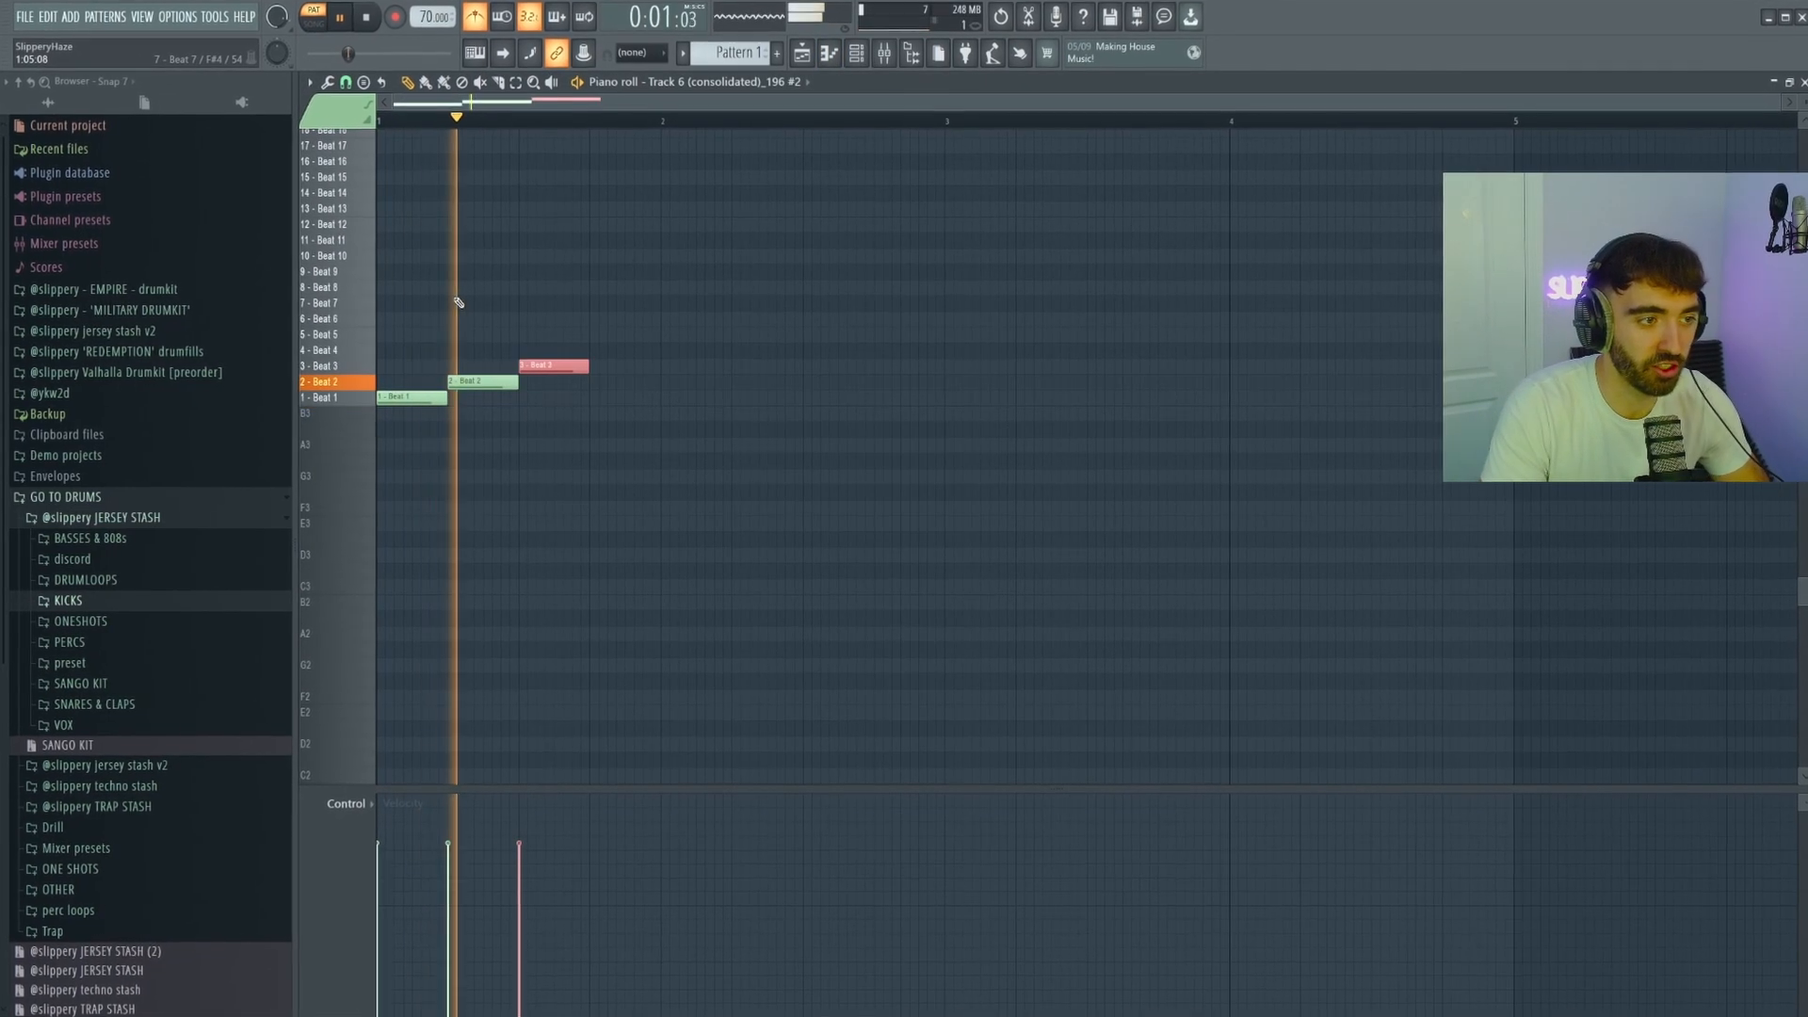
click(593, 349)
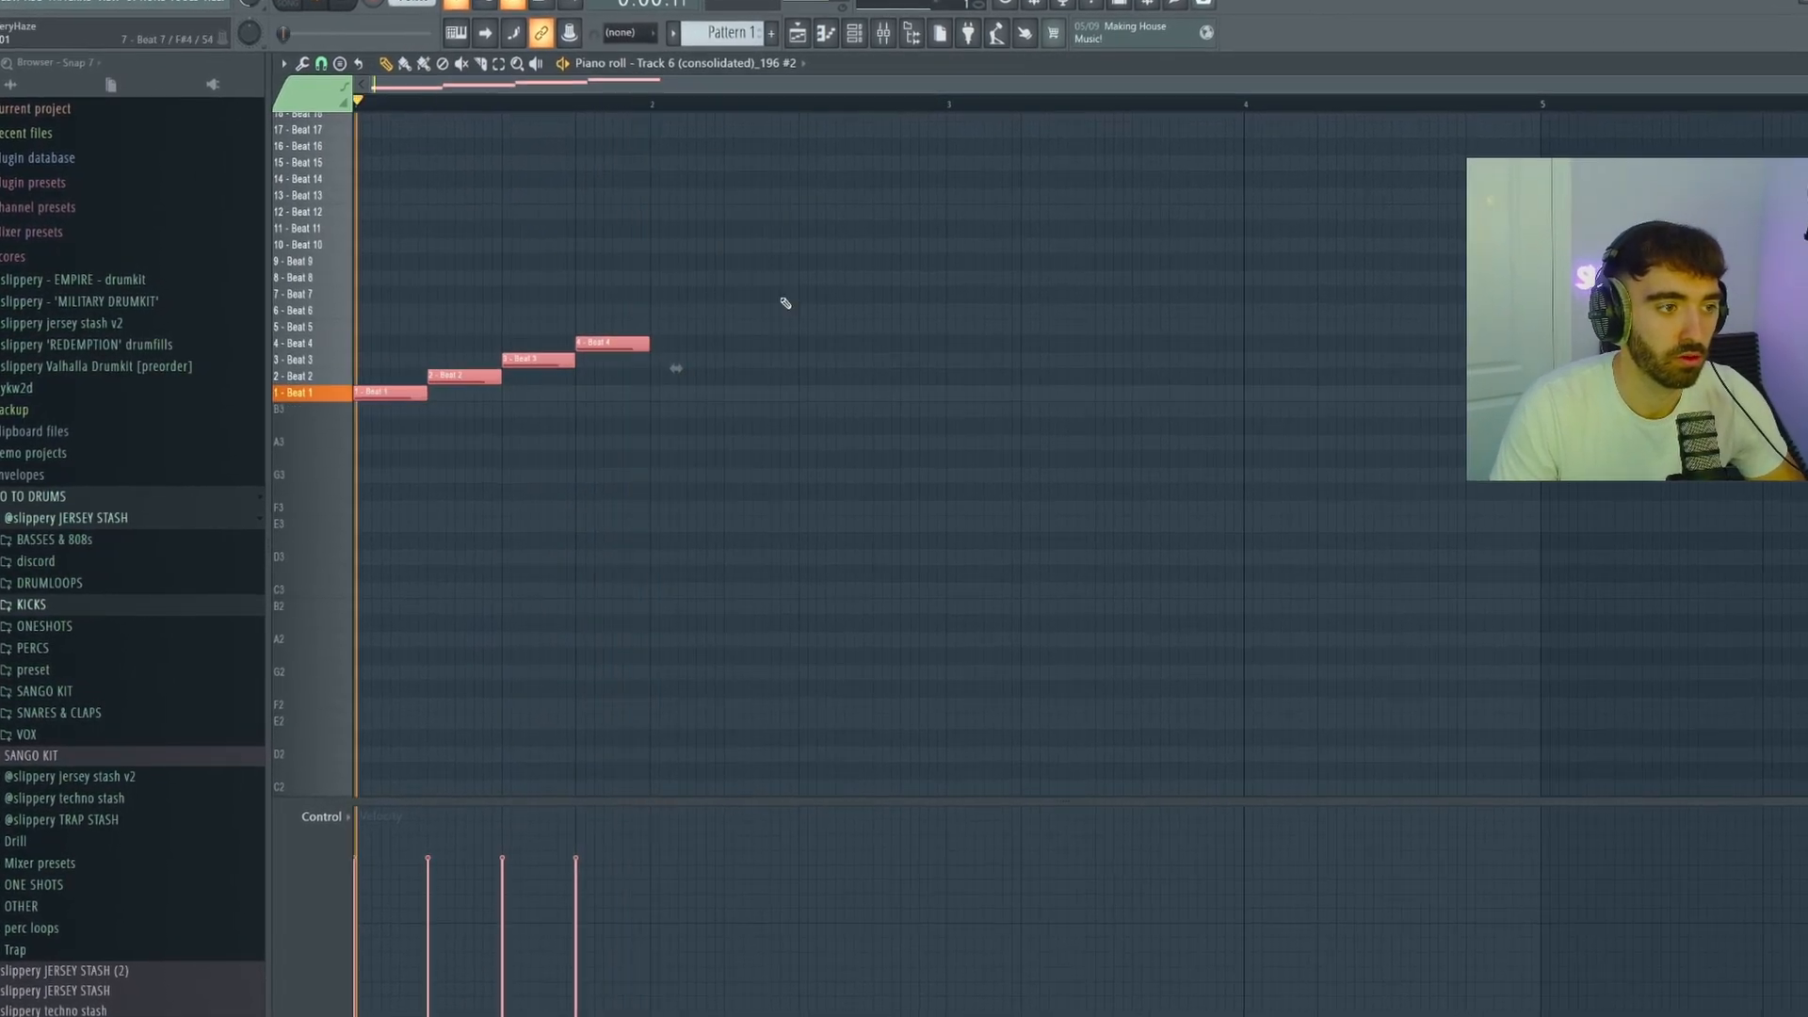
Step: Duplicate bar 1, change the copy's last note to Beat 5 and repeat the two bars to fill four bars
key(ctrl+b)
key(space)
drag(931, 387, 926, 297)
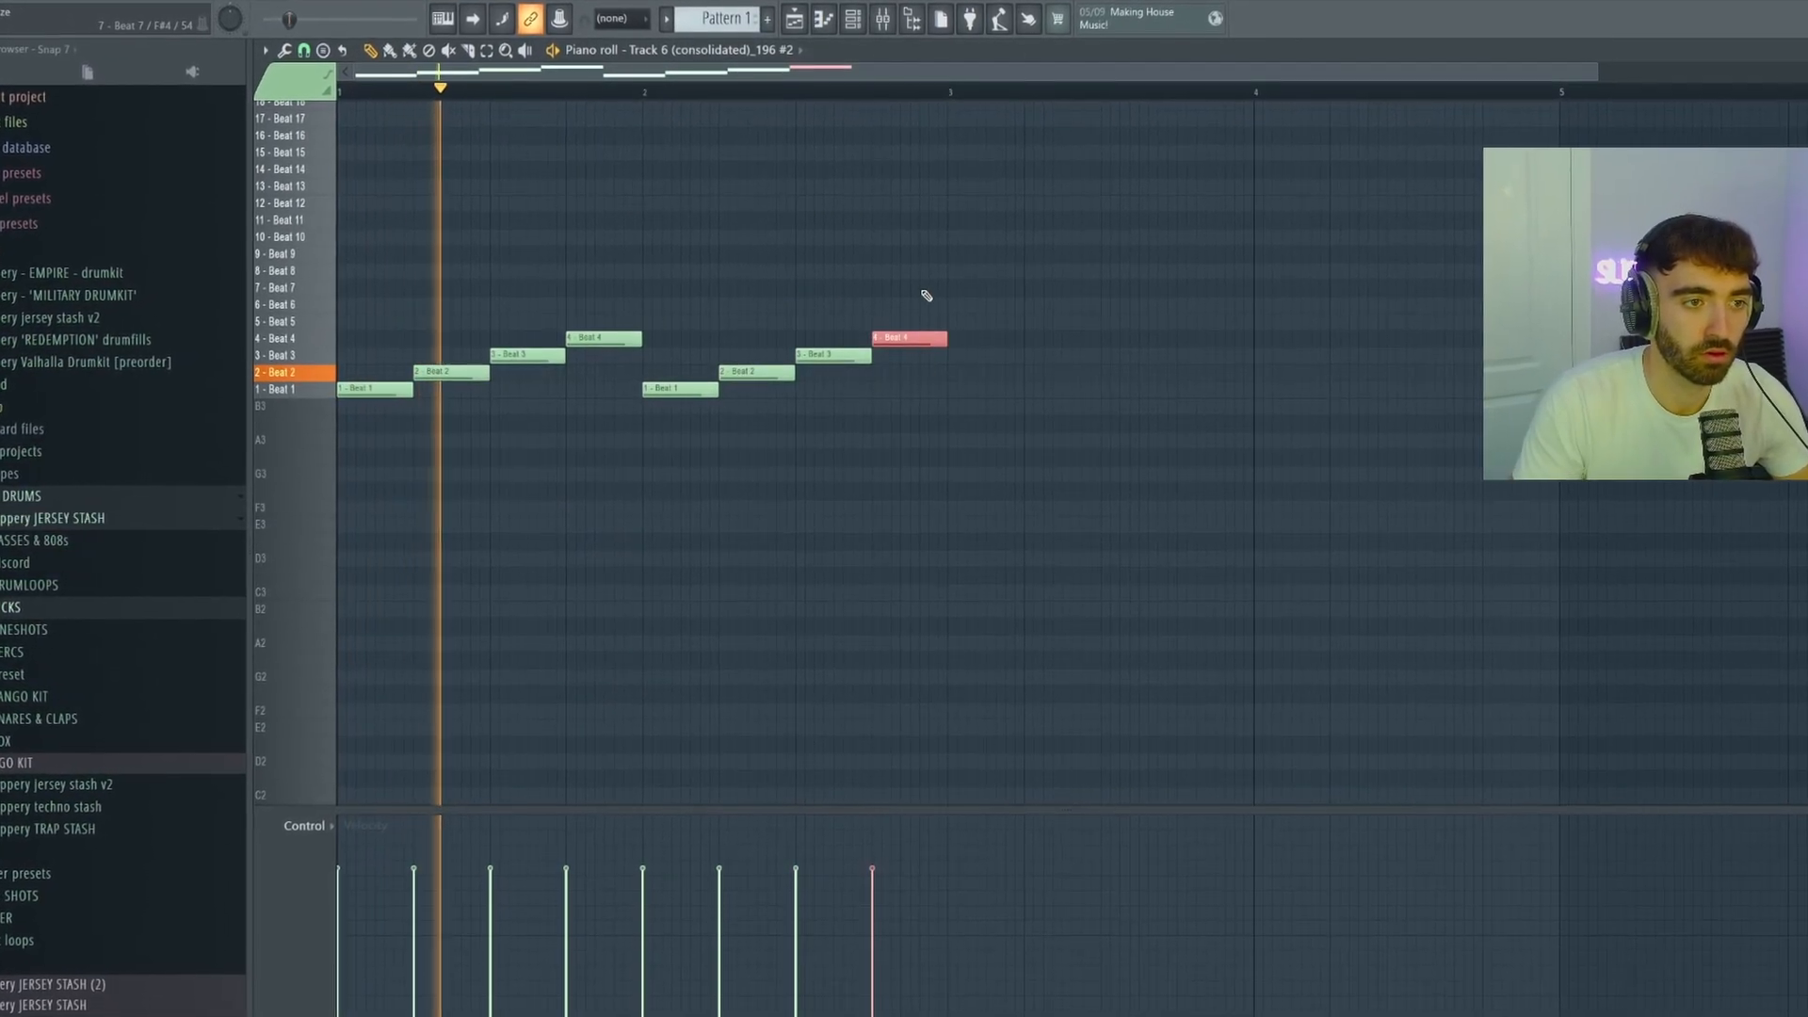
key(shift+Up)
ctrl+click(1022, 403)
key(ctrl+b)
ctrl+click(744, 161)
Step: Turn the last note of bar 4 into three short Beat 5 hits and put Beat 17 on bar 2's last beat
scroll(755, 163, down, 2)
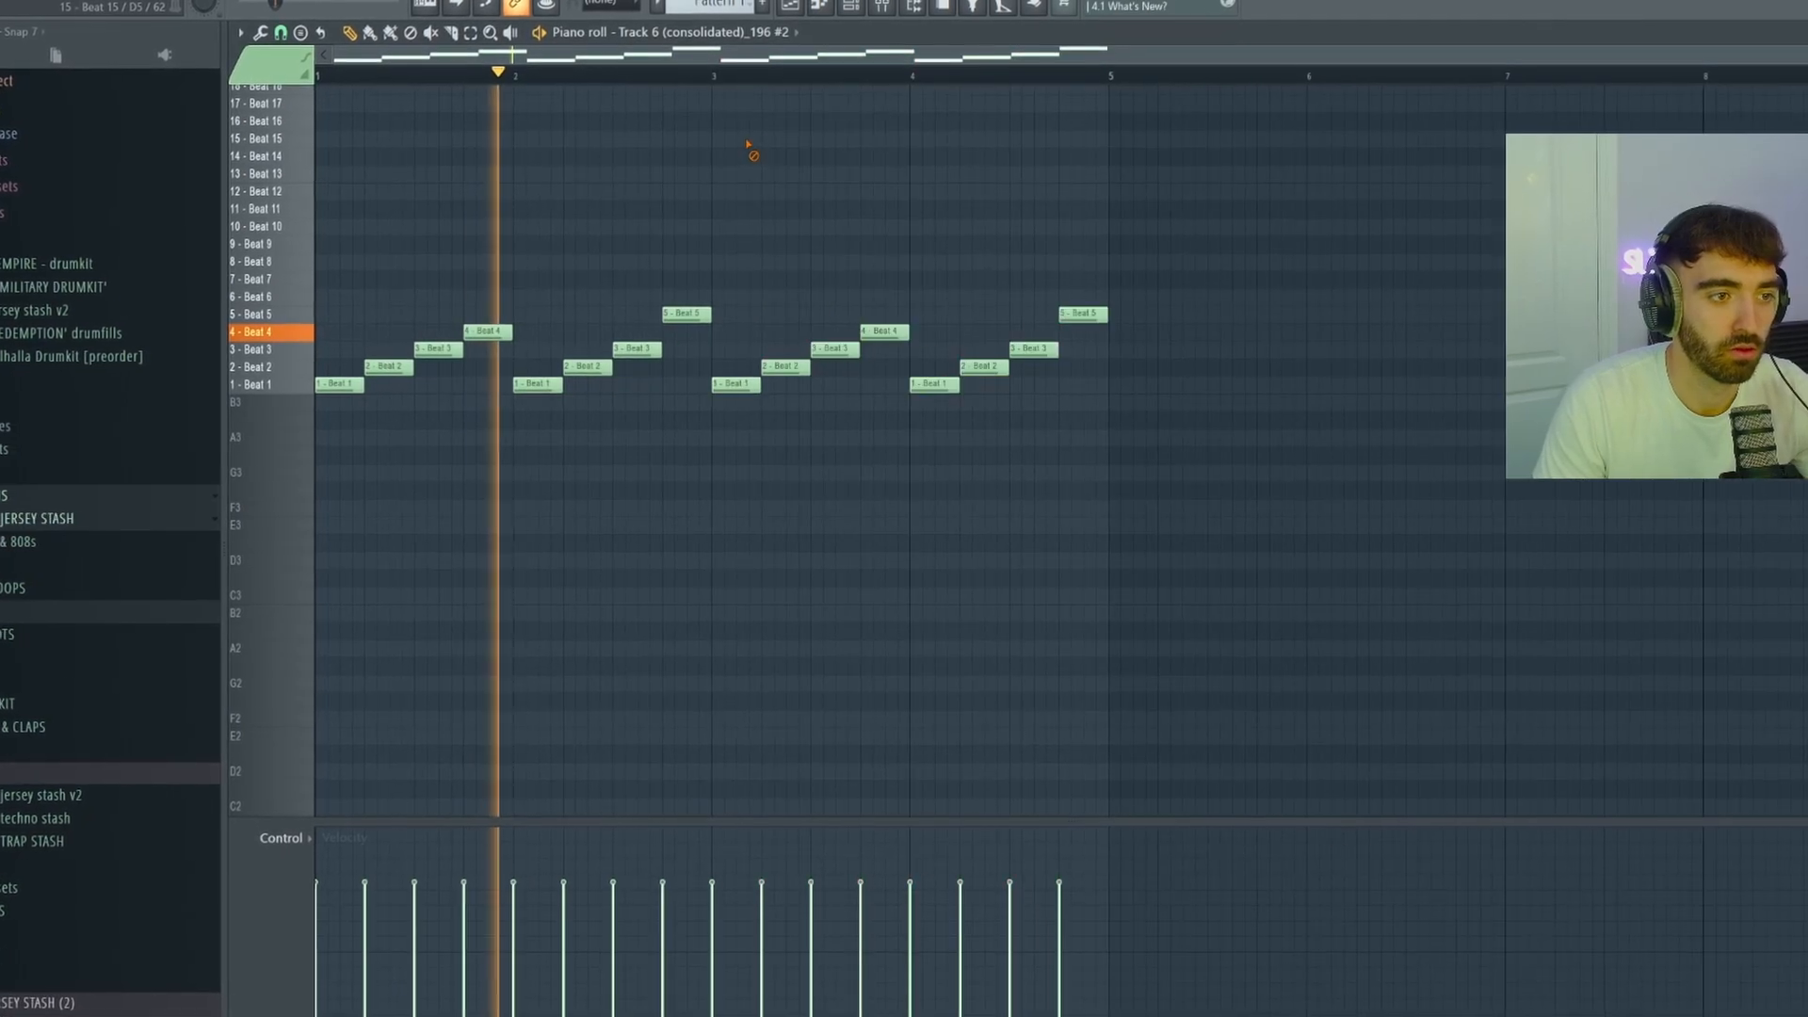
scroll(708, 277, up, 2)
scroll(701, 268, down, 2)
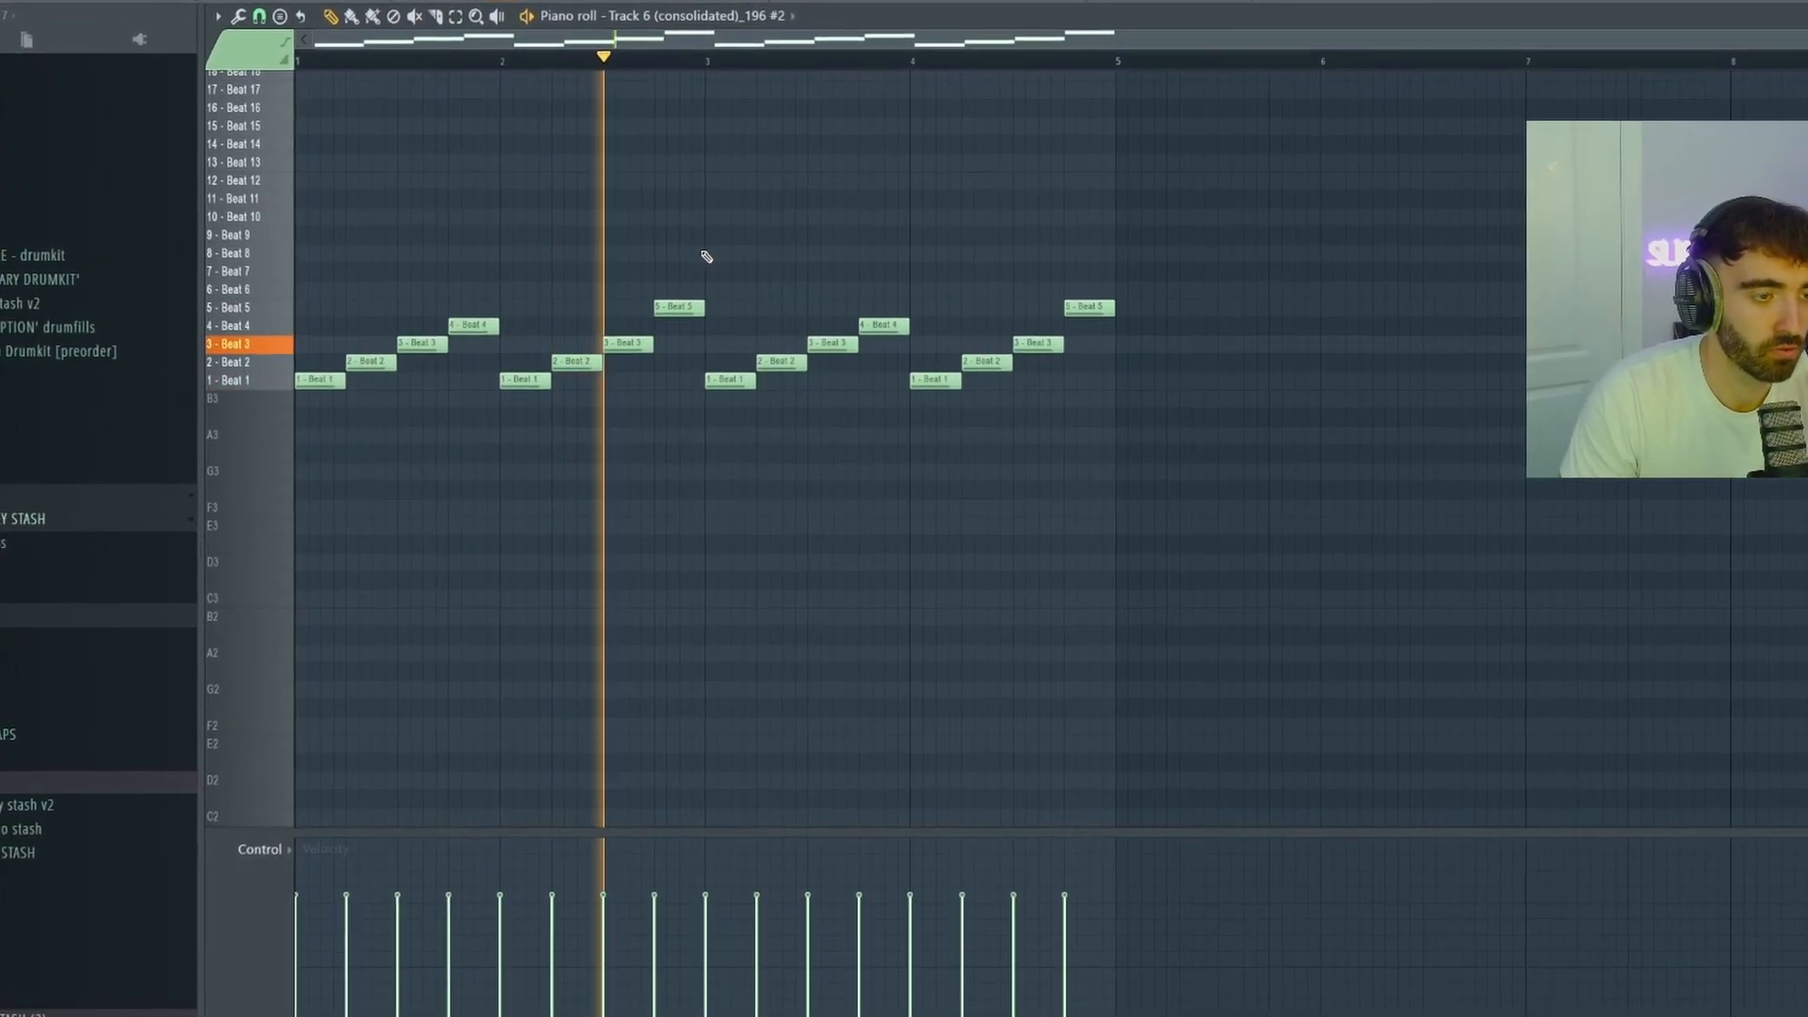
scroll(799, 331, up, 1)
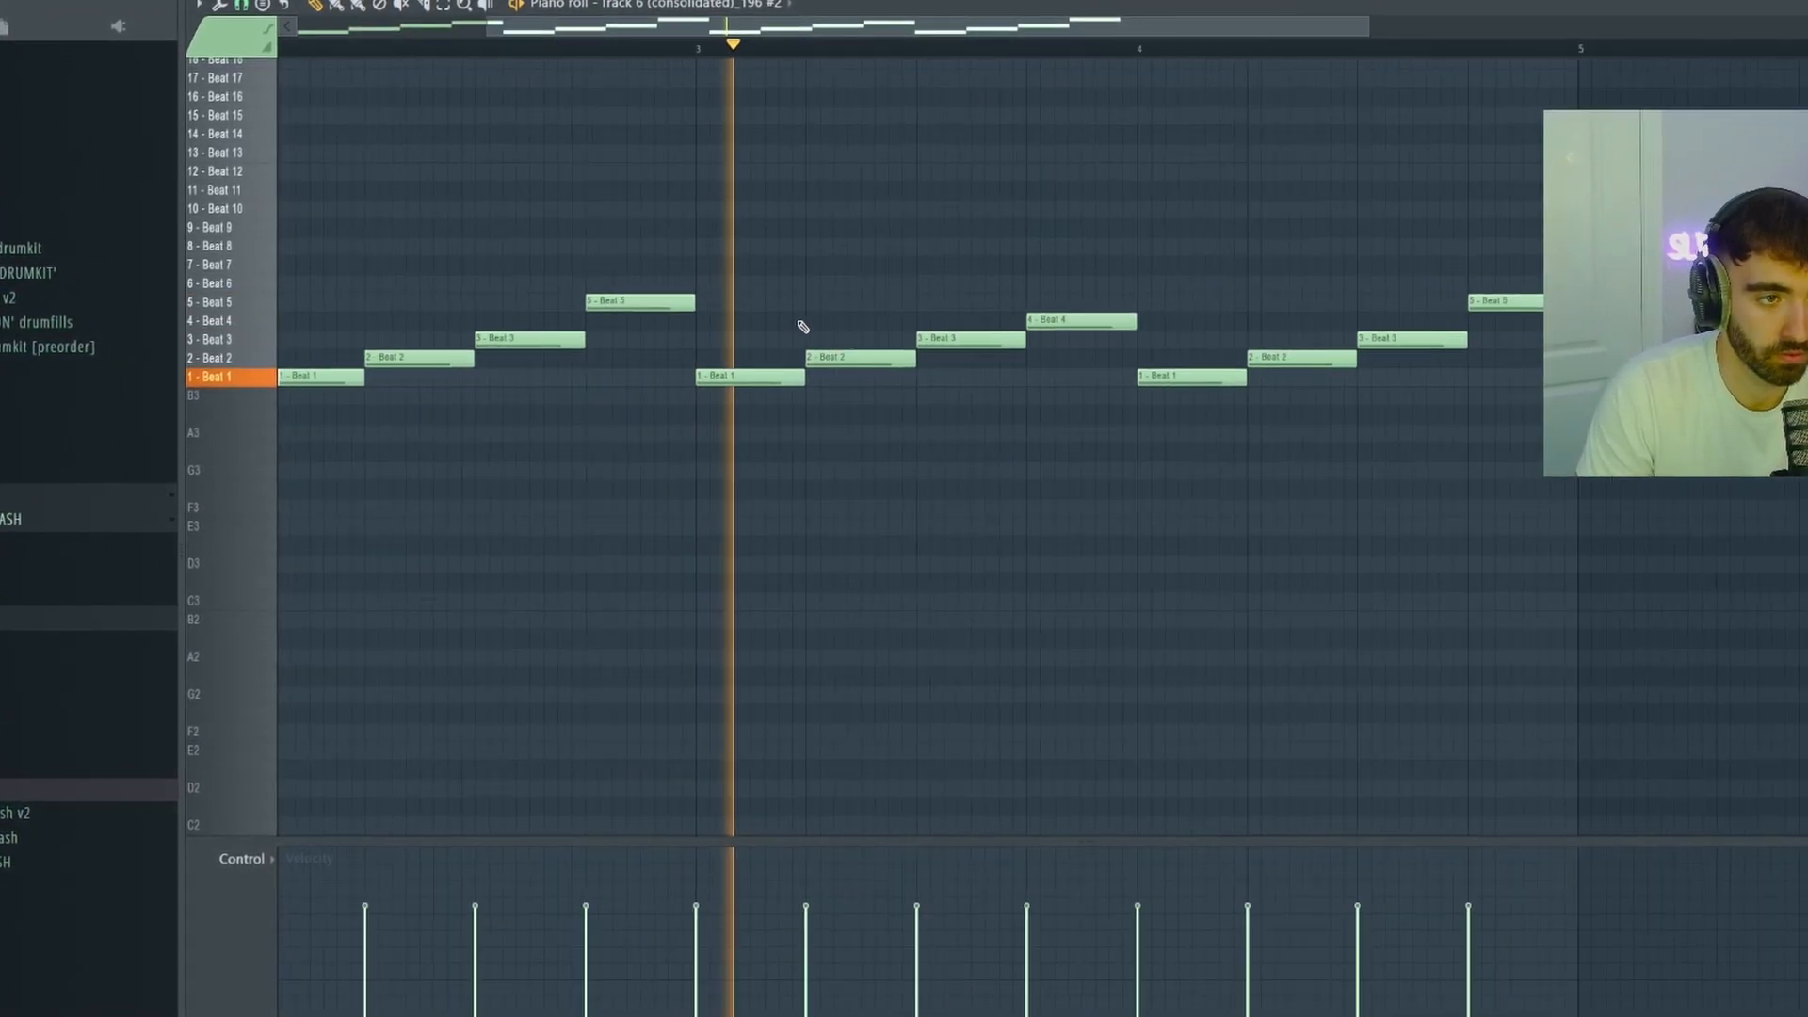
scroll(1245, 306, up, 2)
drag(1244, 300, 1202, 299)
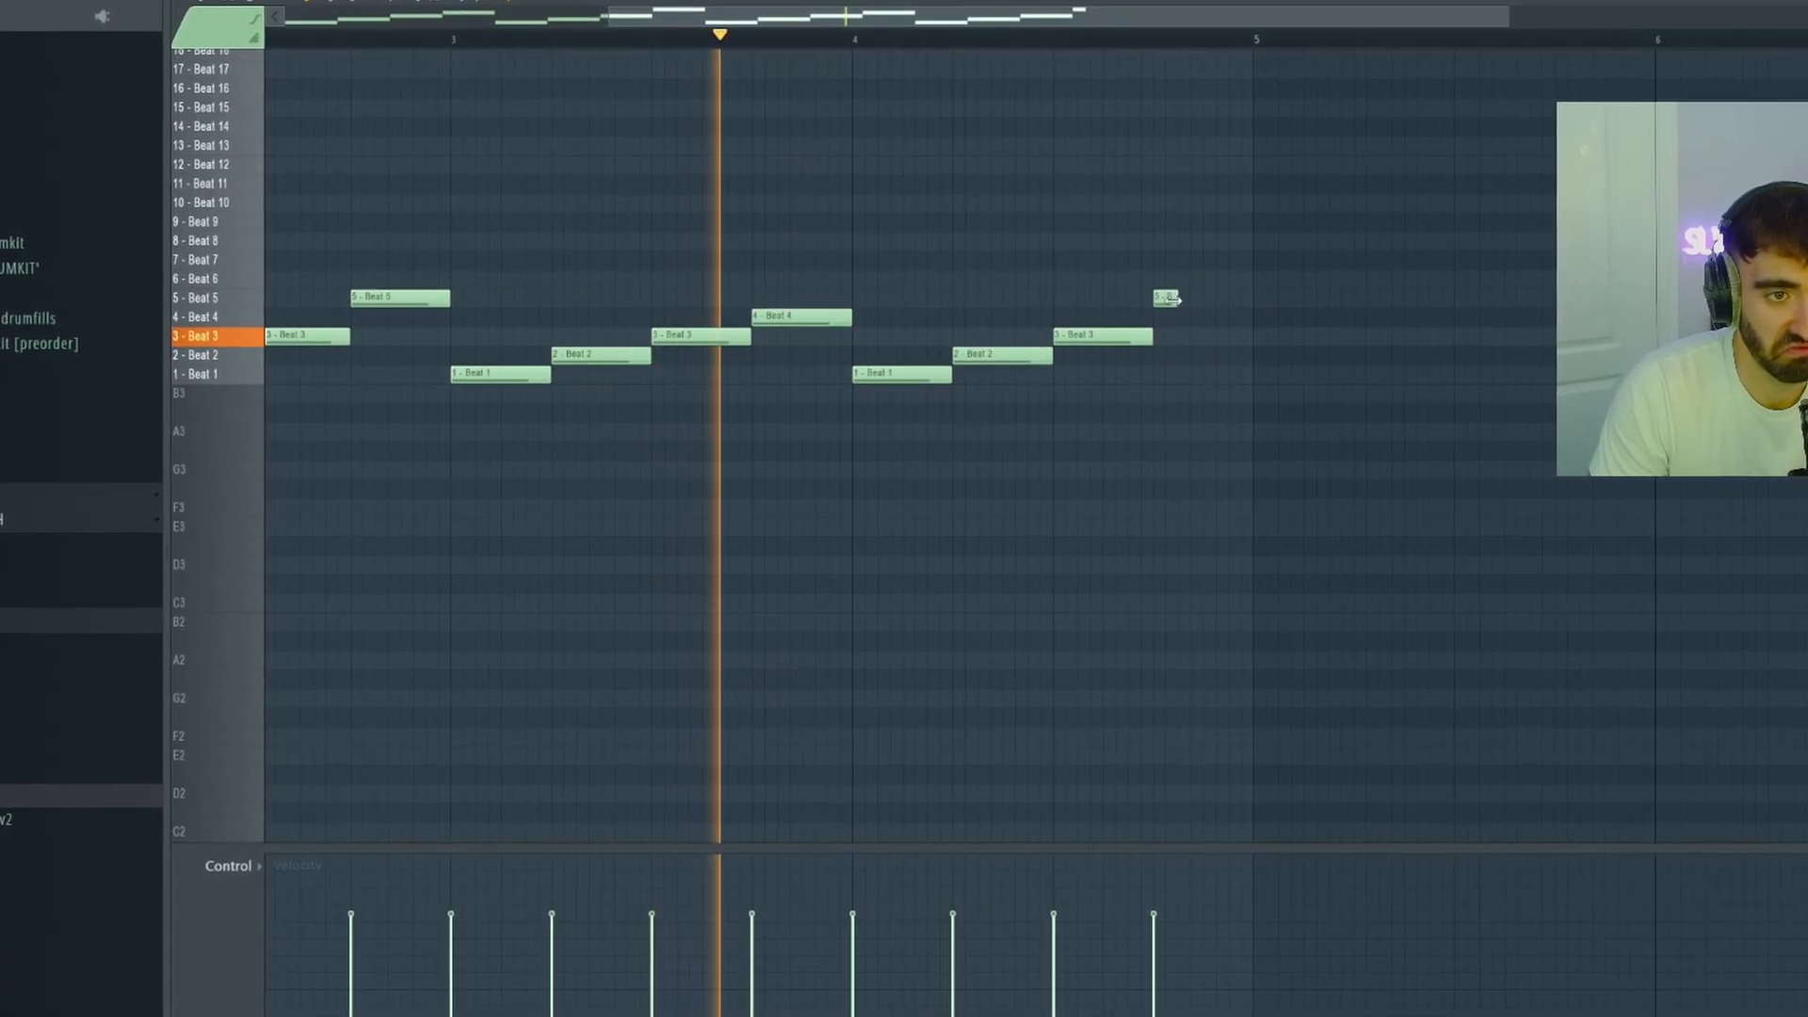
scroll(1174, 299, up, 2)
ctrl+click(1178, 299)
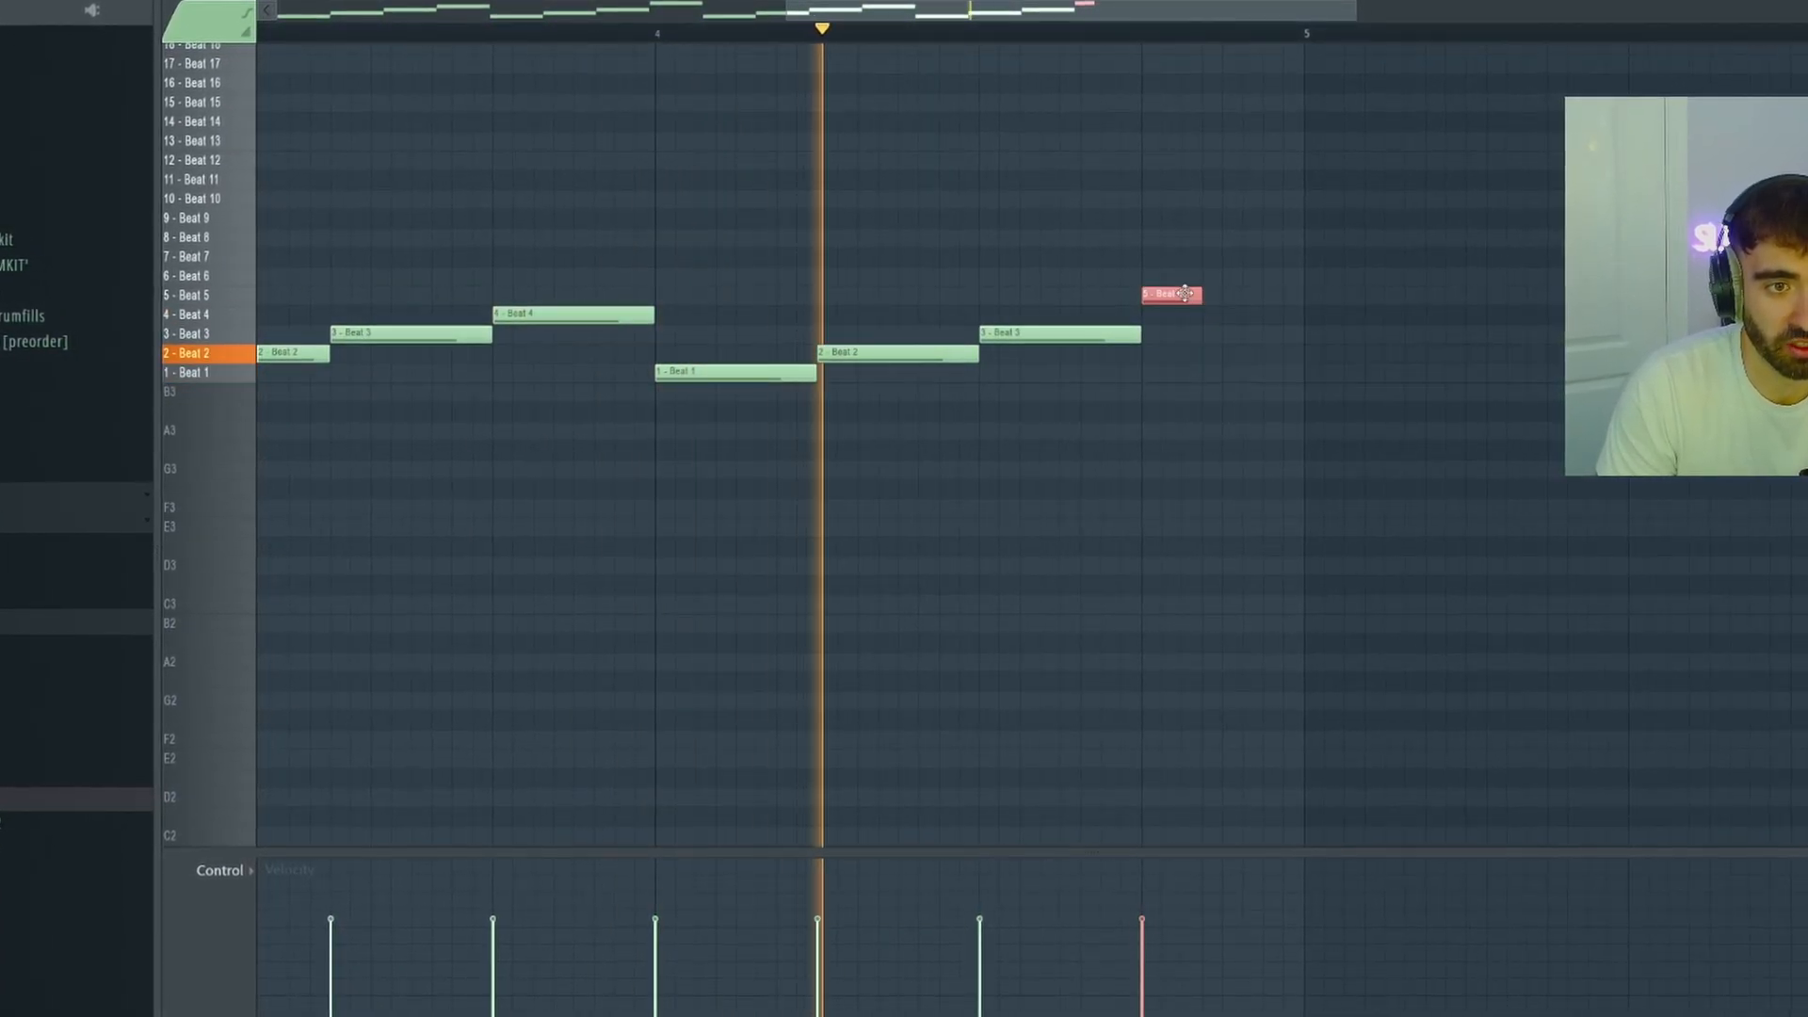
key(ctrl+b)
key(ctrl+b)
scroll(1303, 273, down, 1)
ctrl+click(1212, 206)
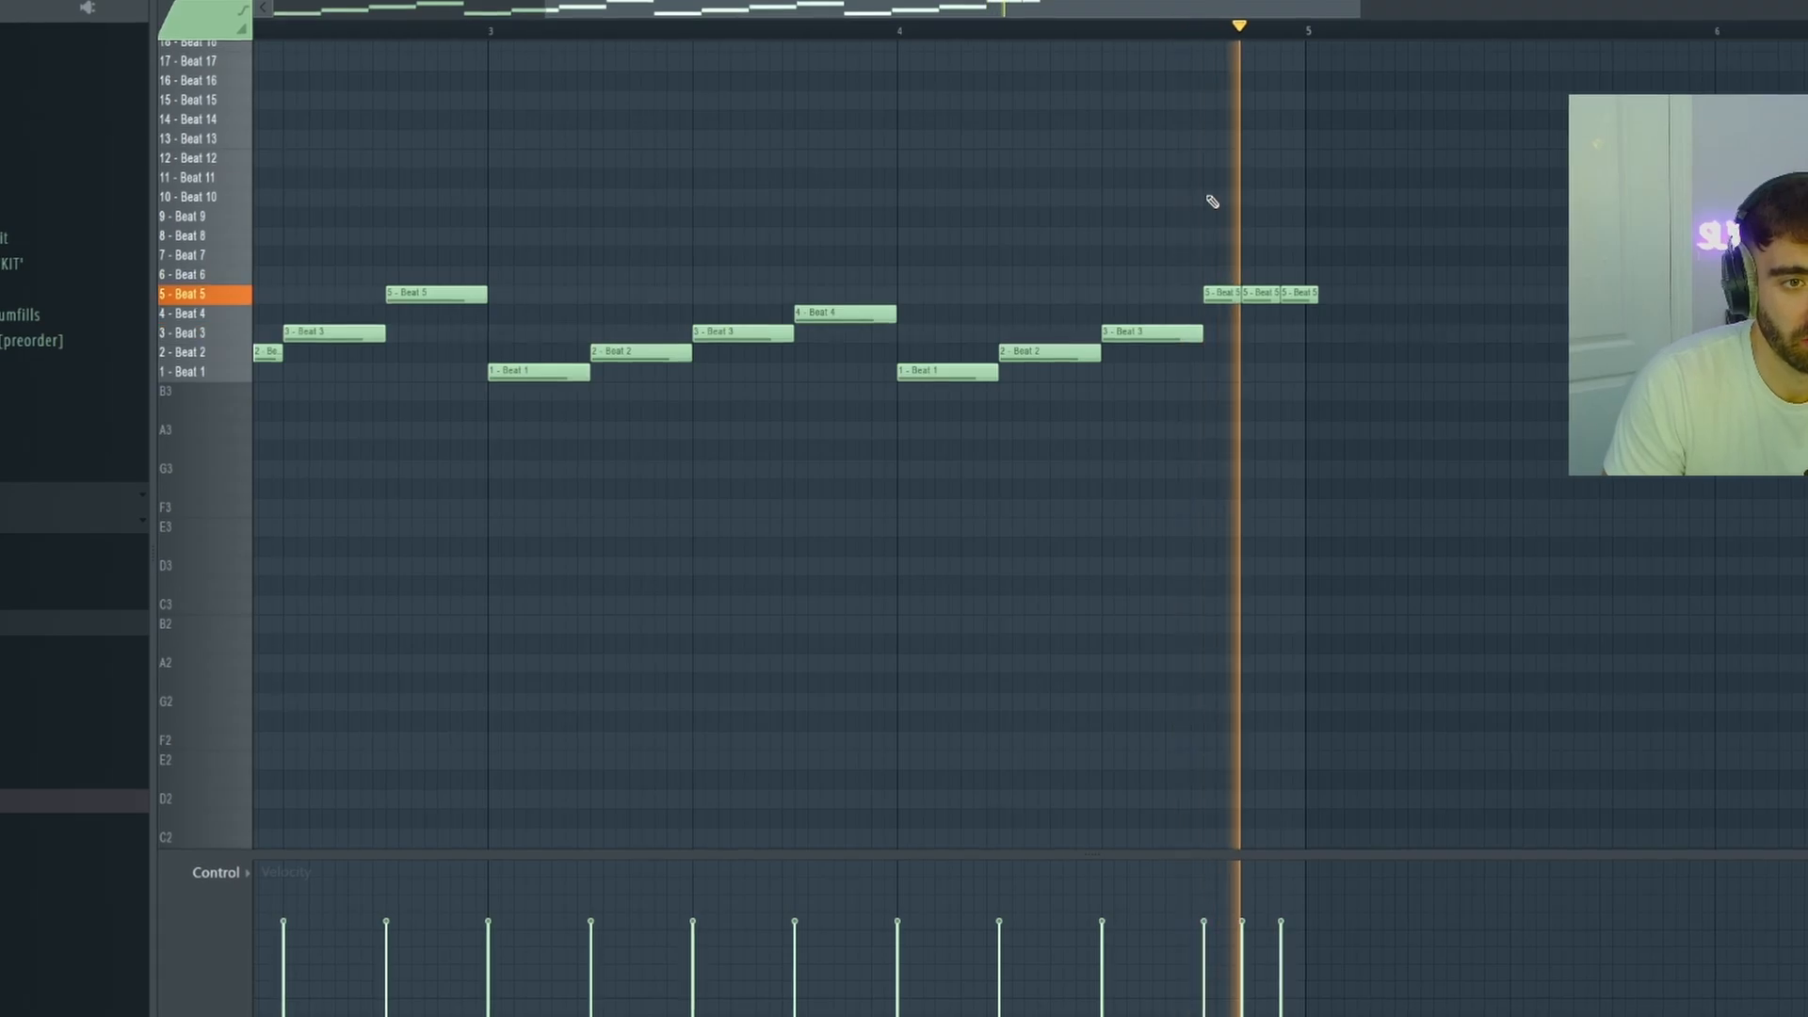
scroll(1214, 201, down, 1)
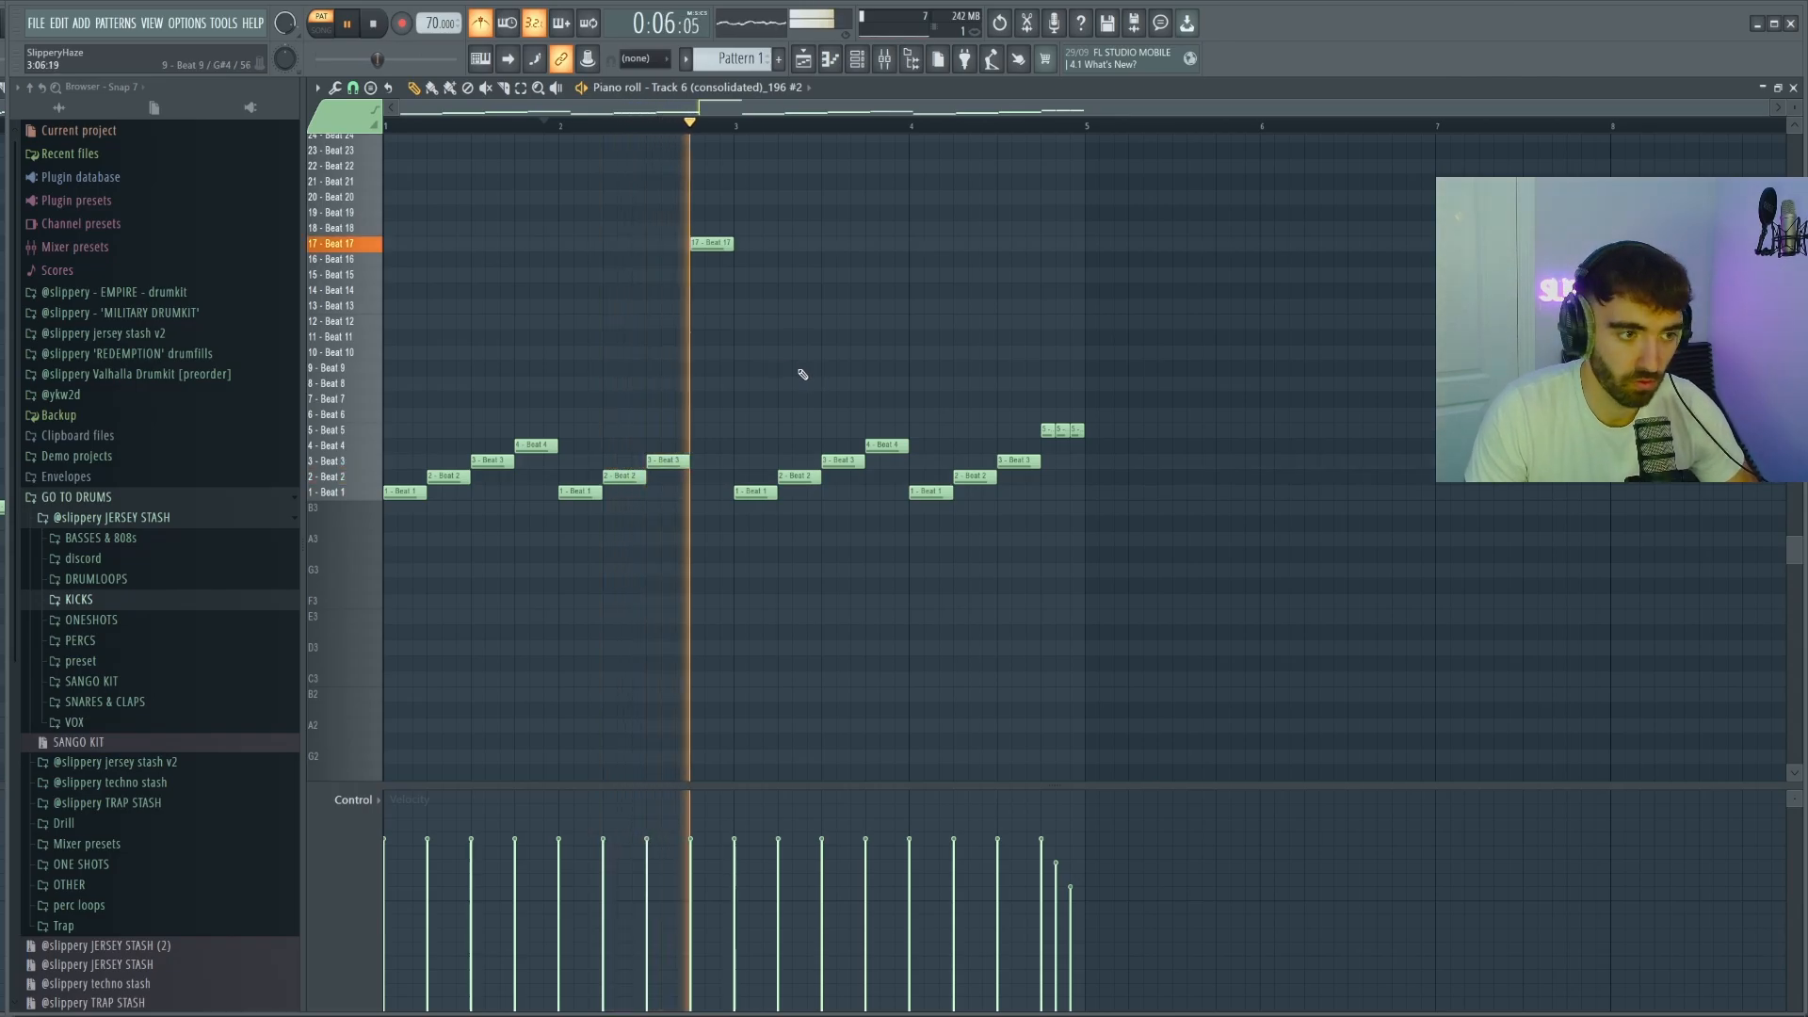
Step: Repeat the four-bar sequence from bar 5 and end bar 5 with a shortened Beat 4 and a short Beat 6
scroll(796, 376, up, 3)
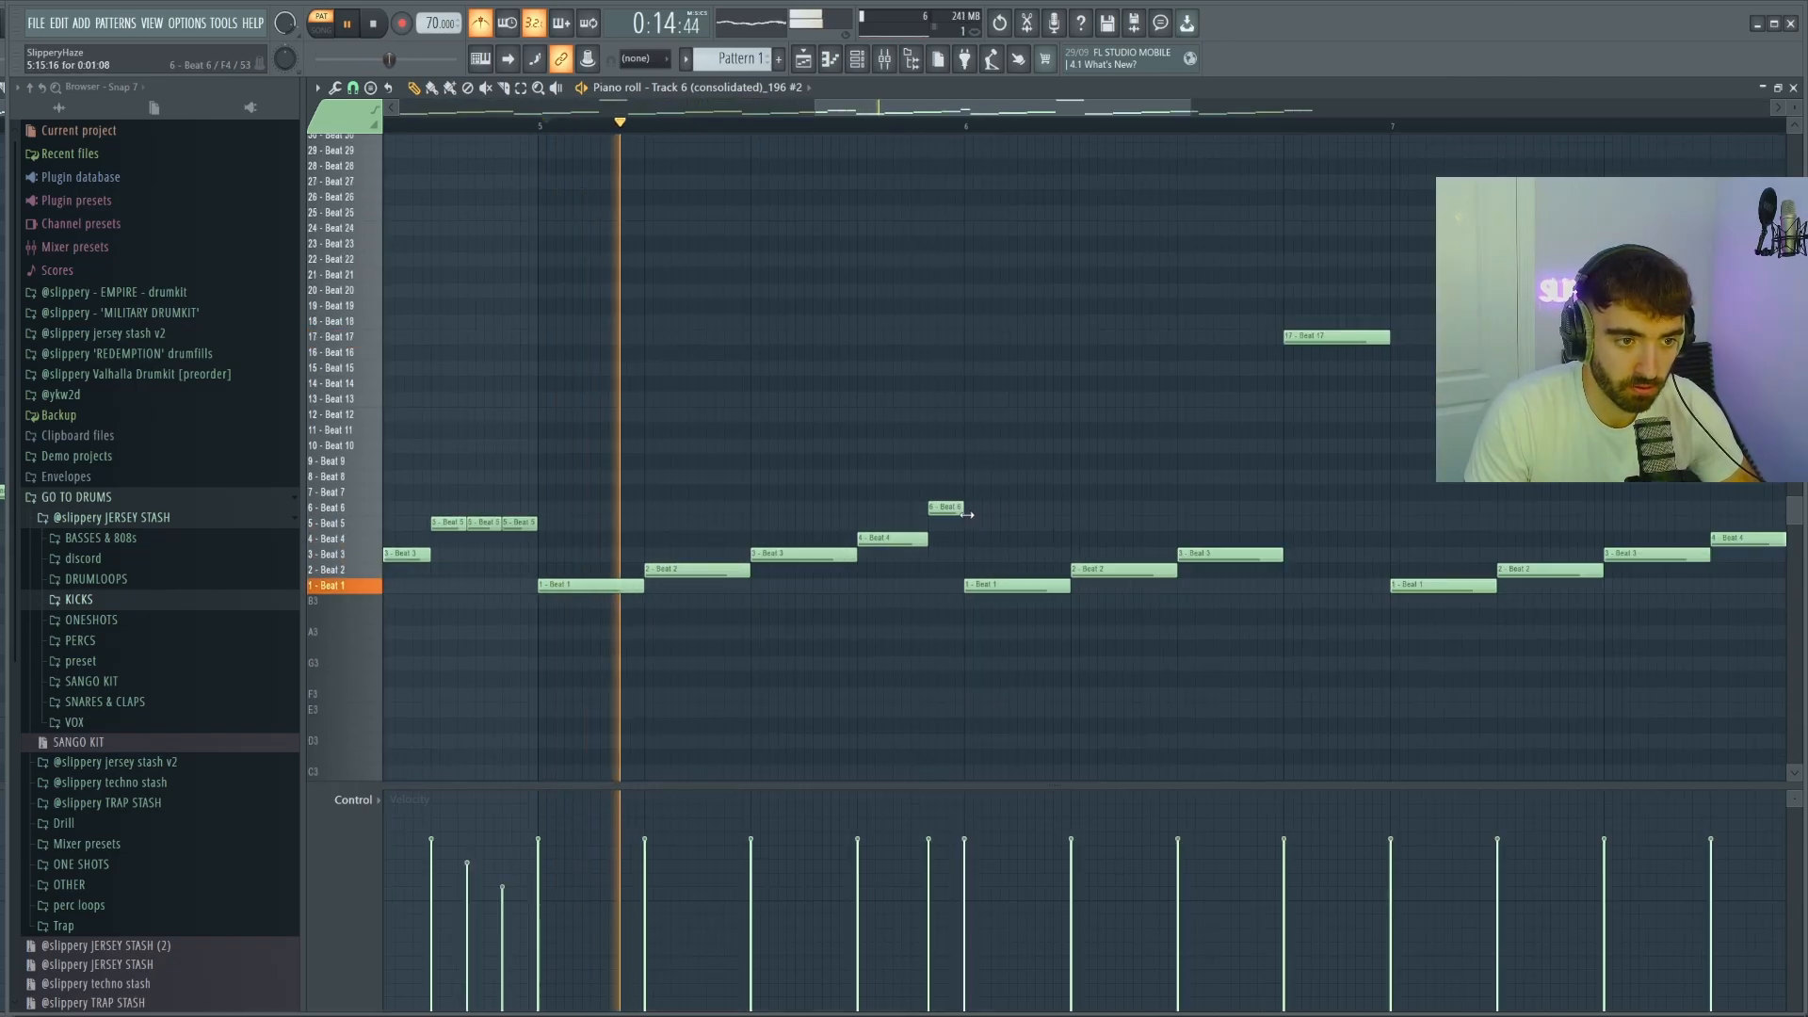
scroll(939, 528, up, 2)
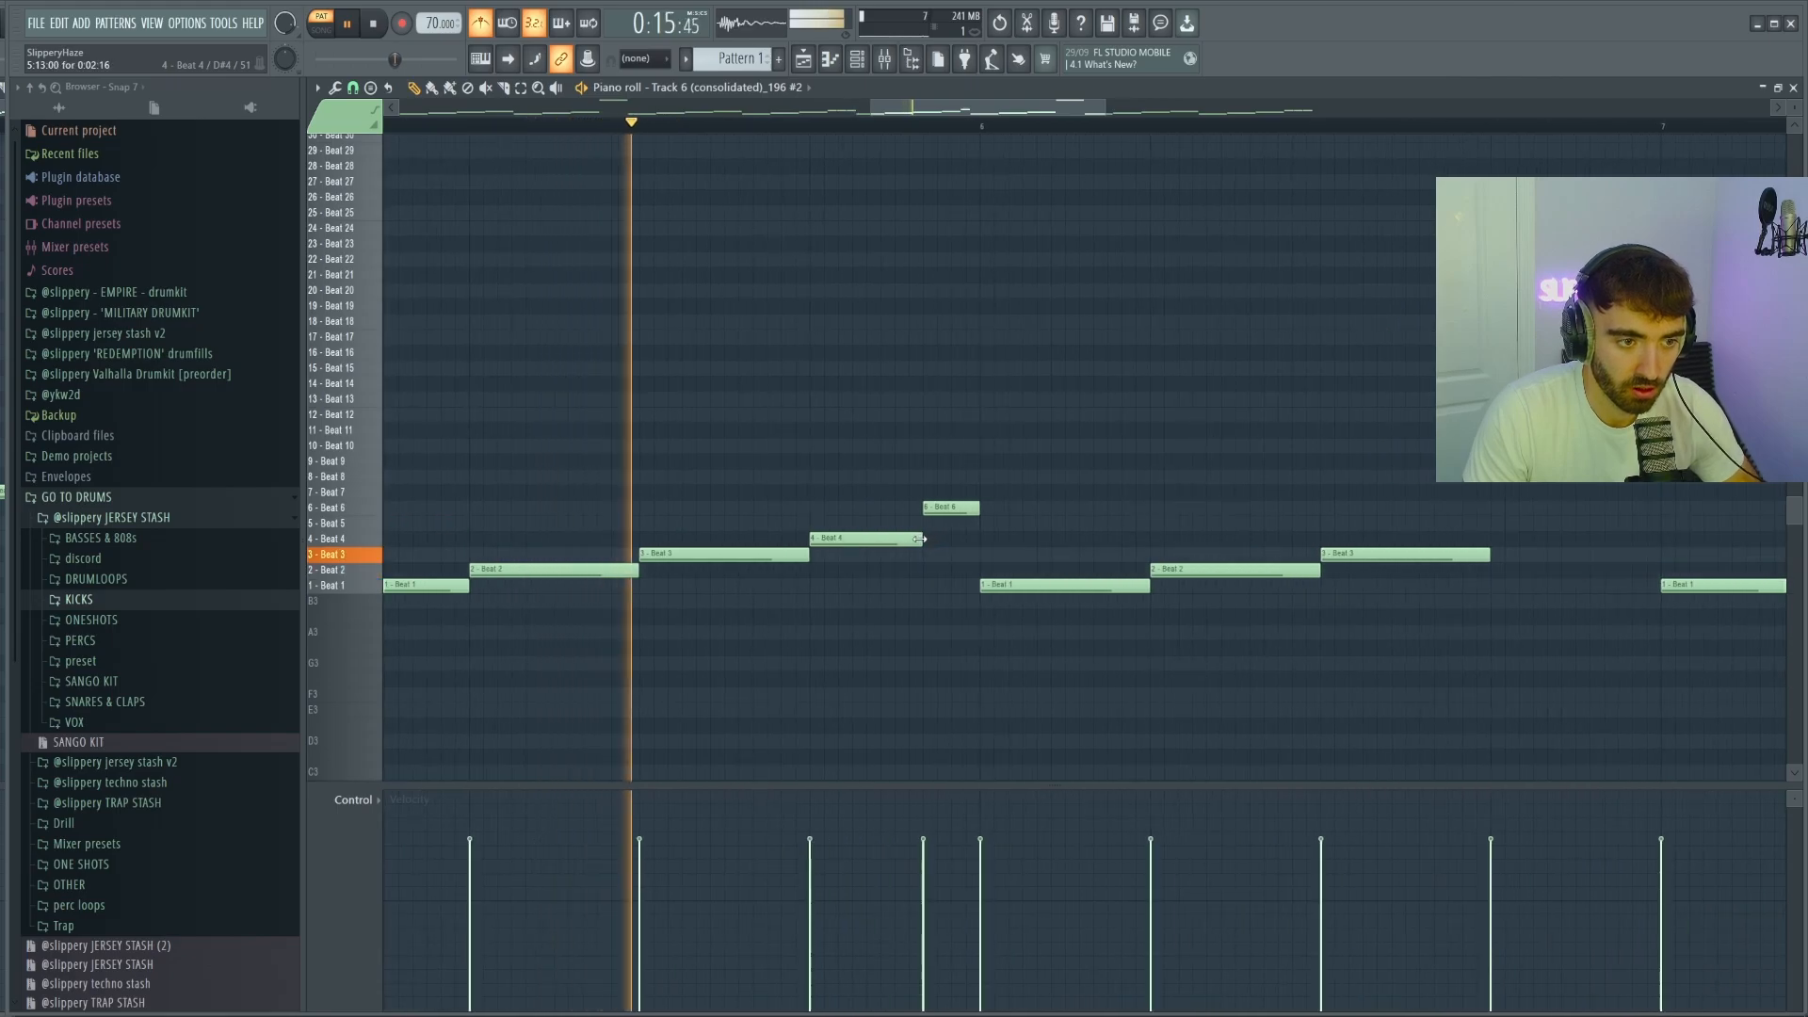
drag(984, 509, 988, 508)
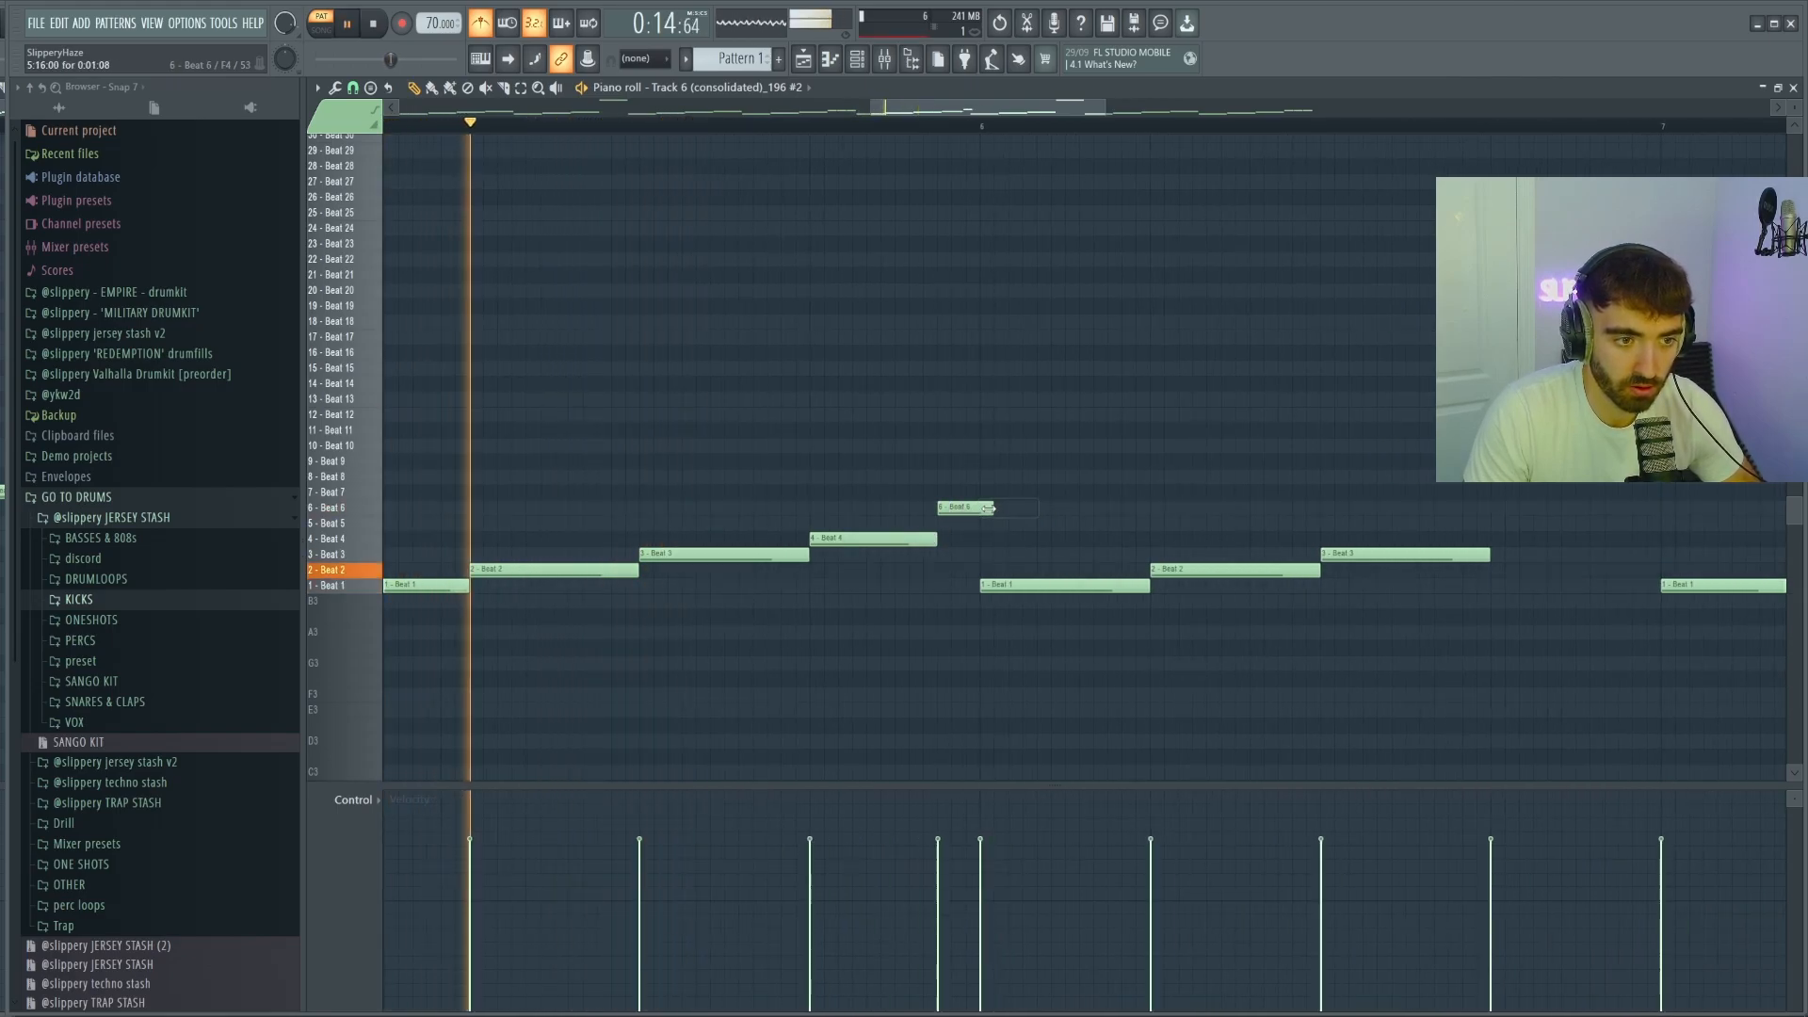
Step: End bar 6 with two short hits layering Beat 5 and Beat 17, and lower the Beat 17 hits' velocity
scroll(1013, 482, down, 2)
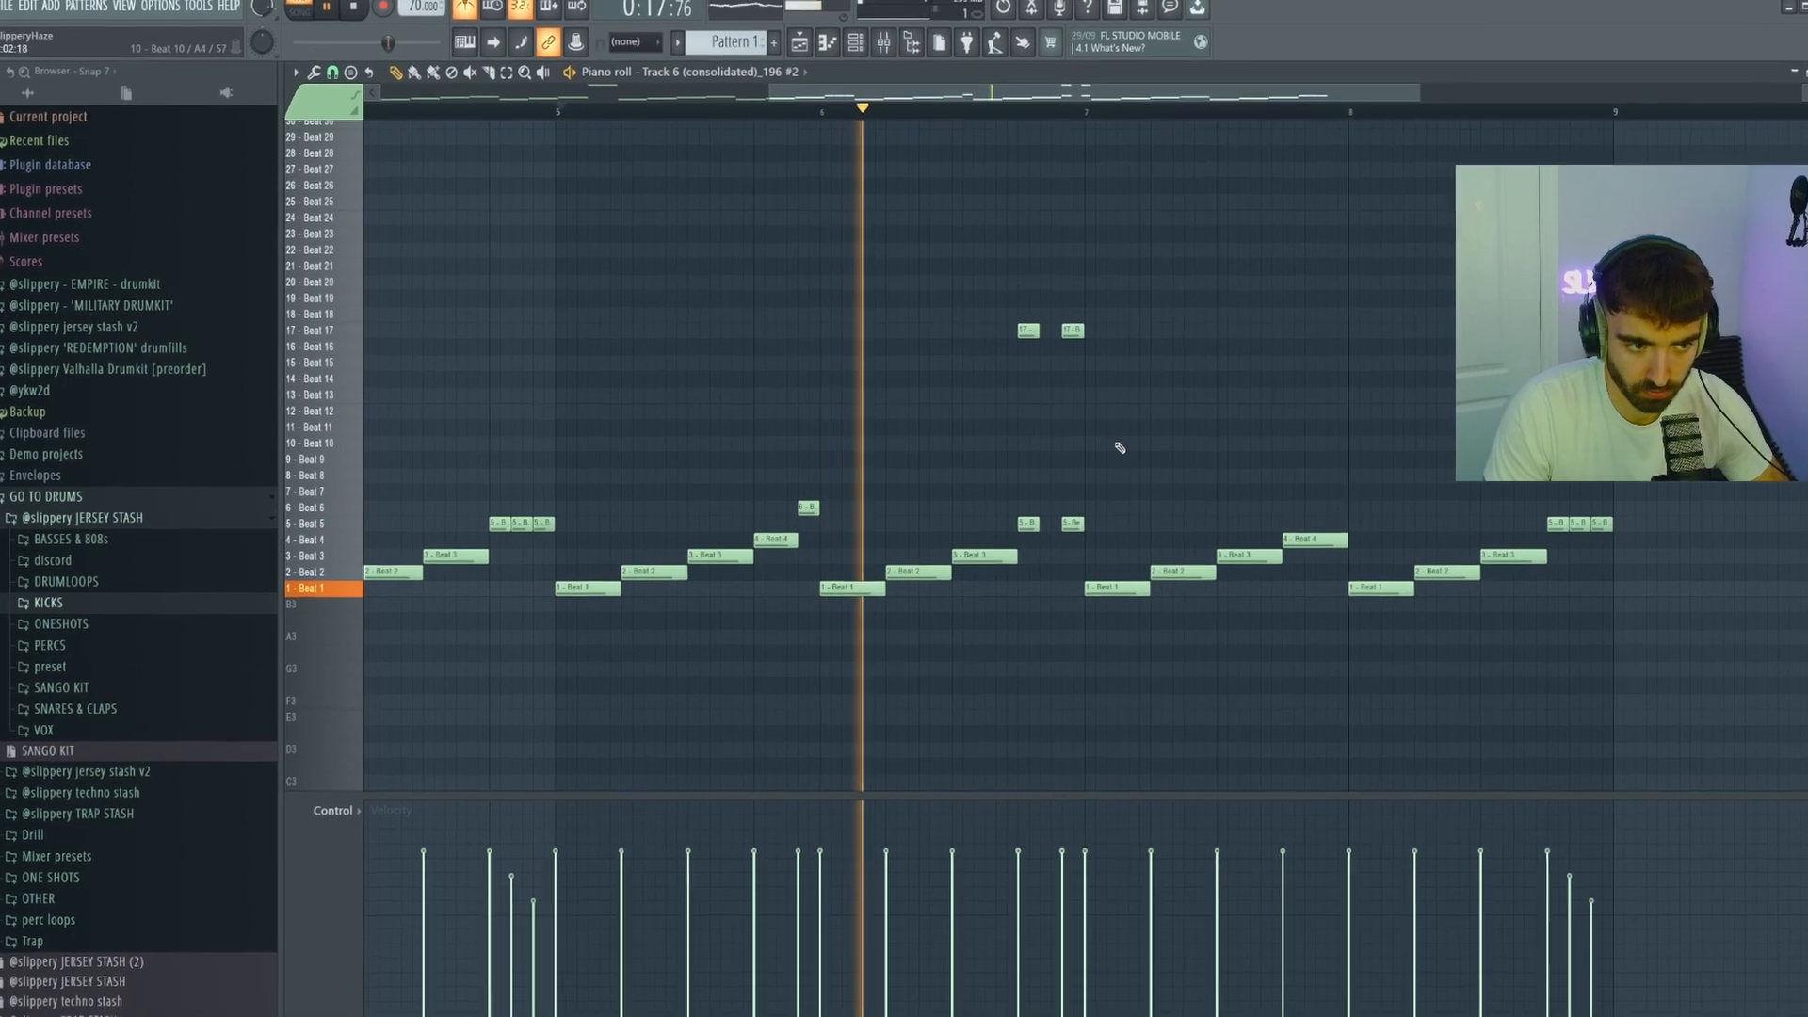
scroll(1128, 444, up, 2)
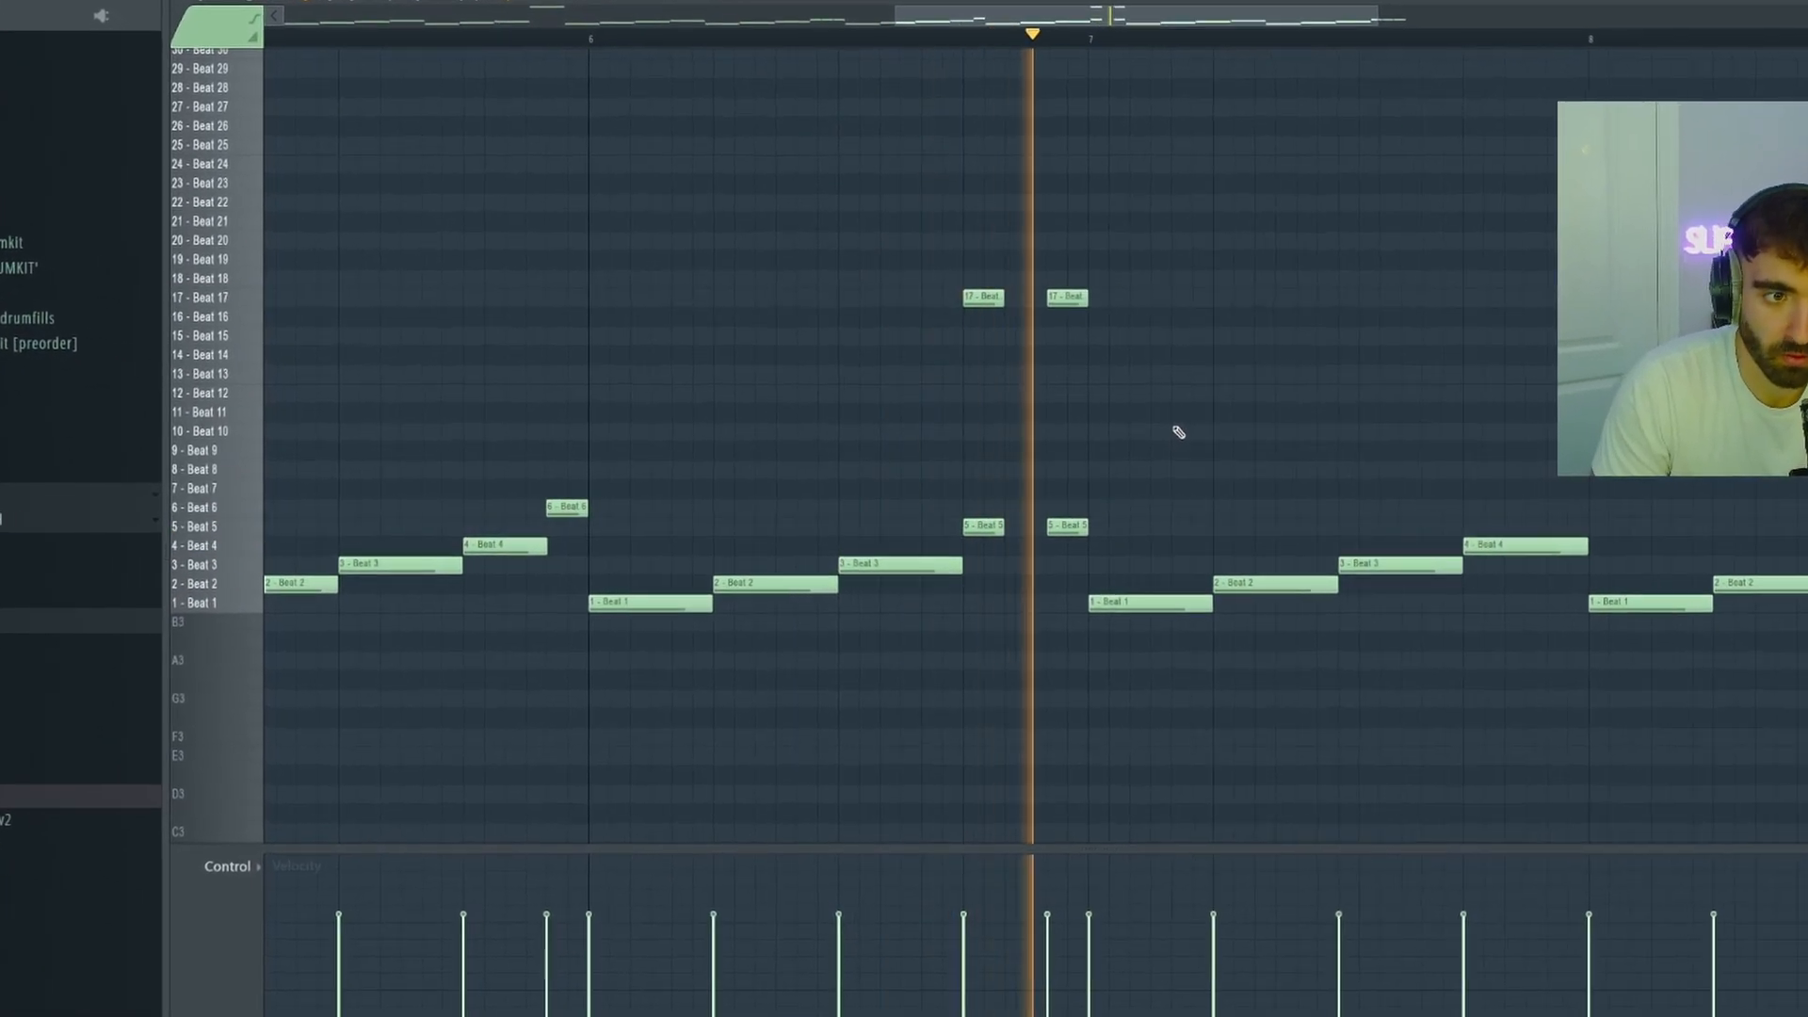
scroll(1174, 434, down, 2)
drag(1147, 330, 1024, 268)
ctrl+click(549, 659)
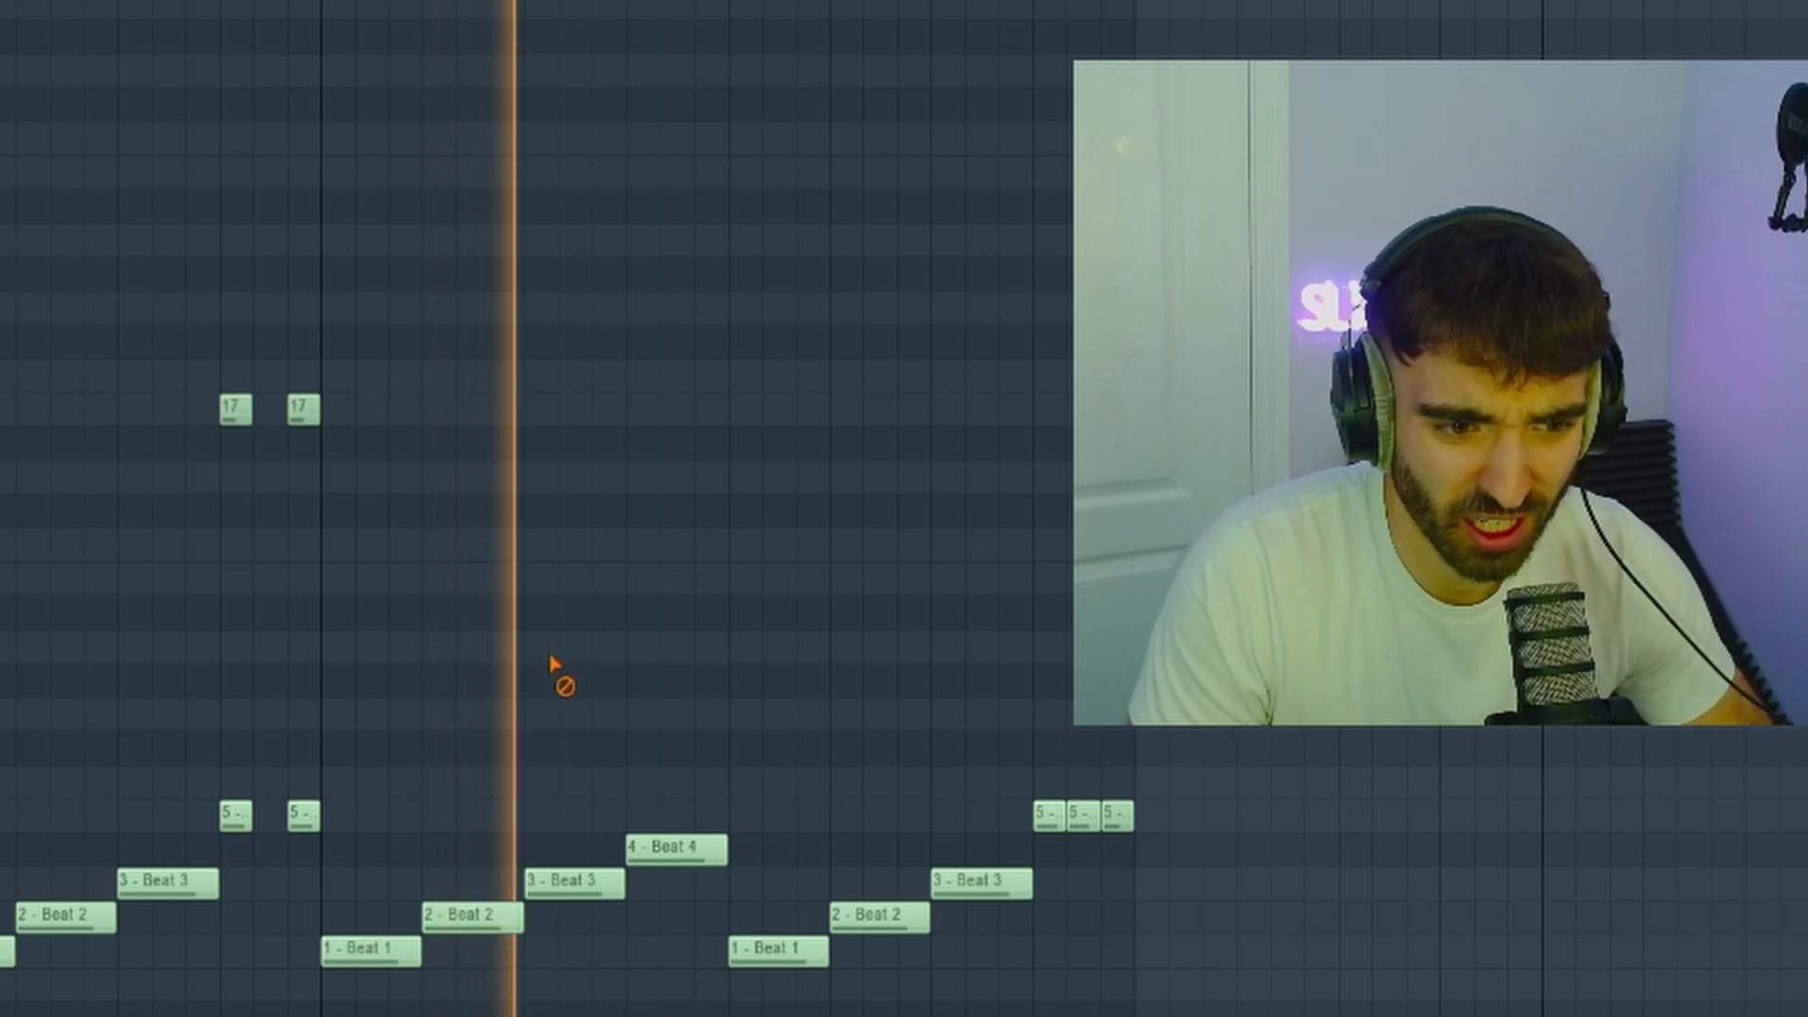
key(space)
drag(383, 485, 226, 386)
Step: Change the last note of bar 7 to Beat 5 and end bar 8 with Beat 8 and a short Beat 4
scroll(286, 336, up, 3)
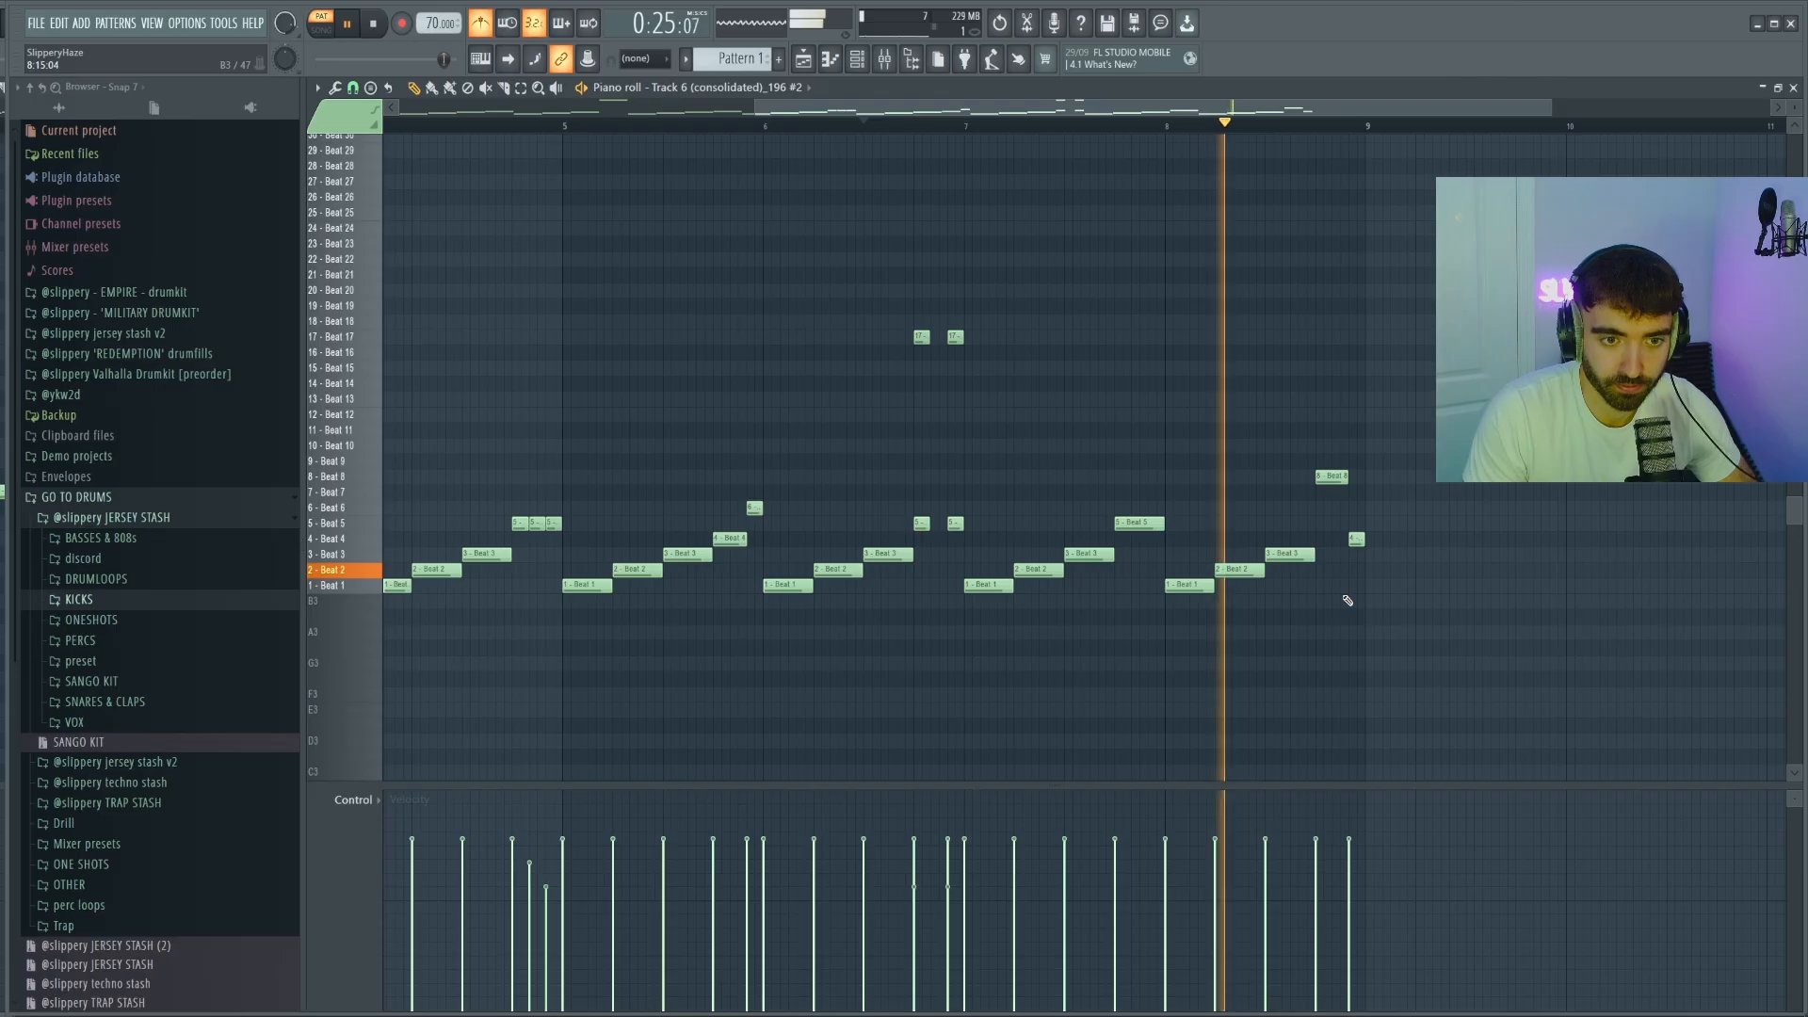
scroll(1351, 605, down, 2)
scroll(1361, 603, up, 1)
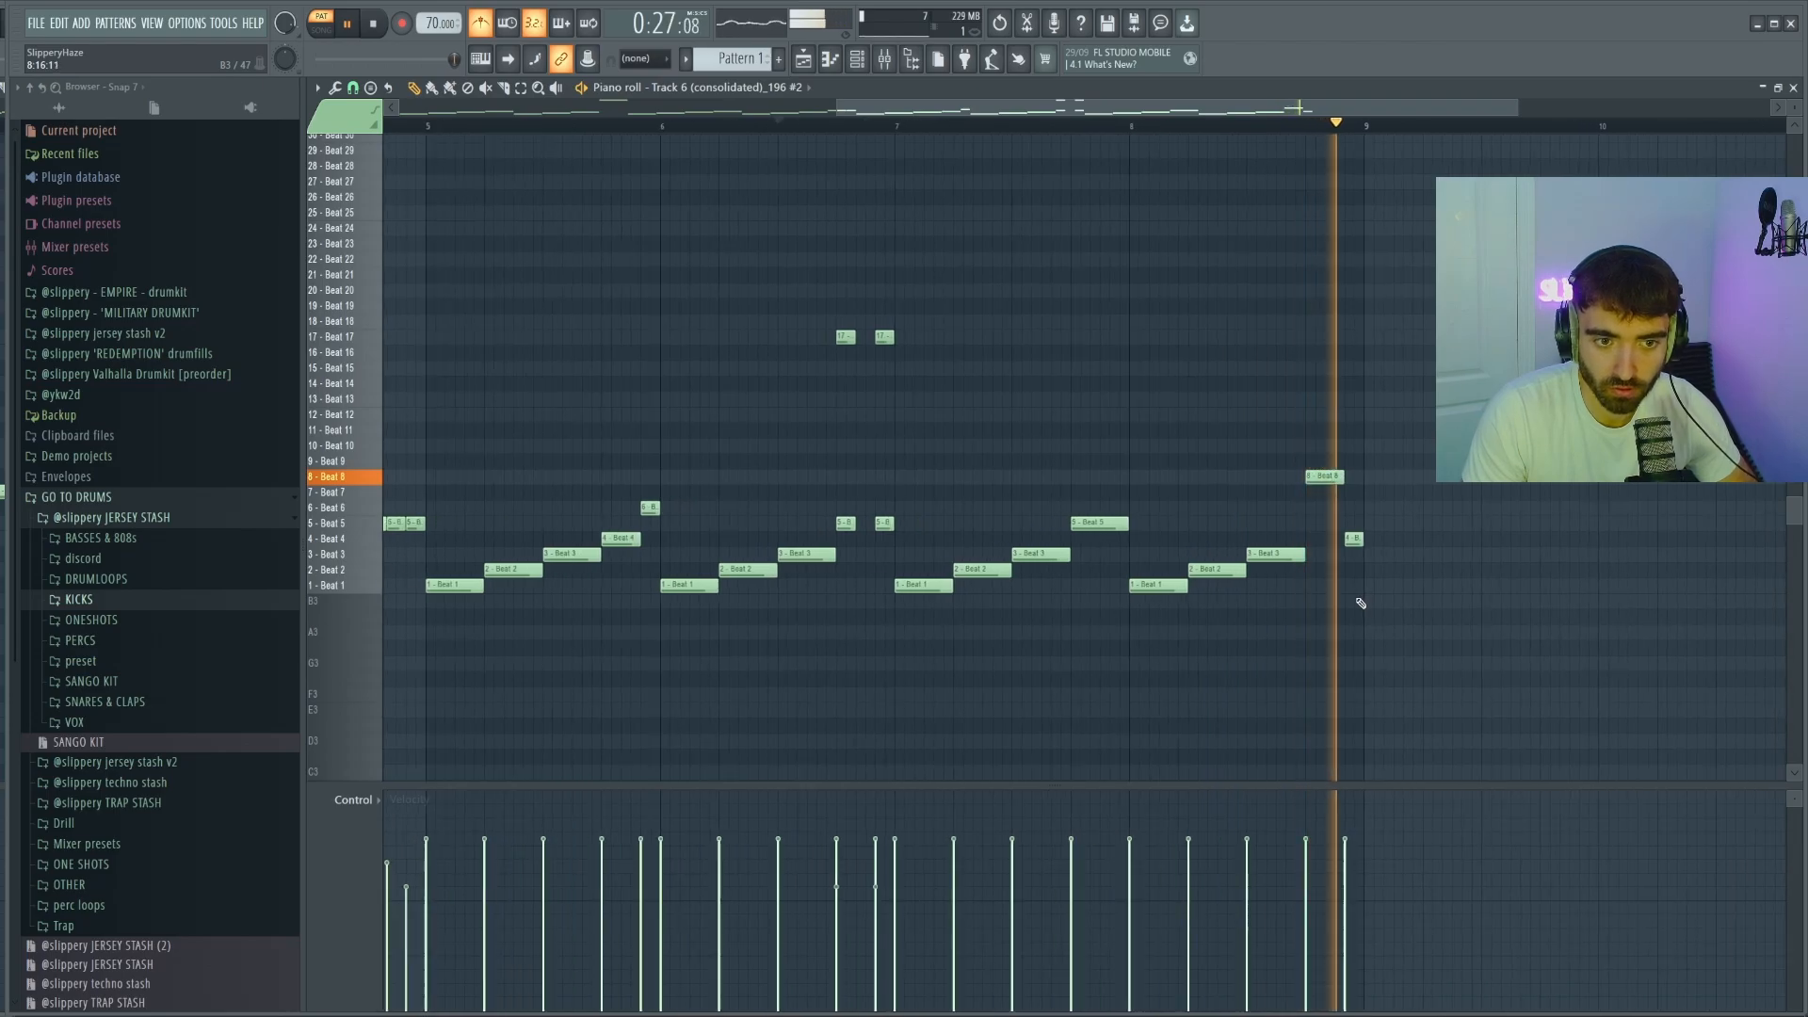
Step: Play the eight-bar chop sequence and fill bar 9 with Beat 1, three Beat 2 notes and two Beat 3 notes
scroll(1359, 603, down, 4)
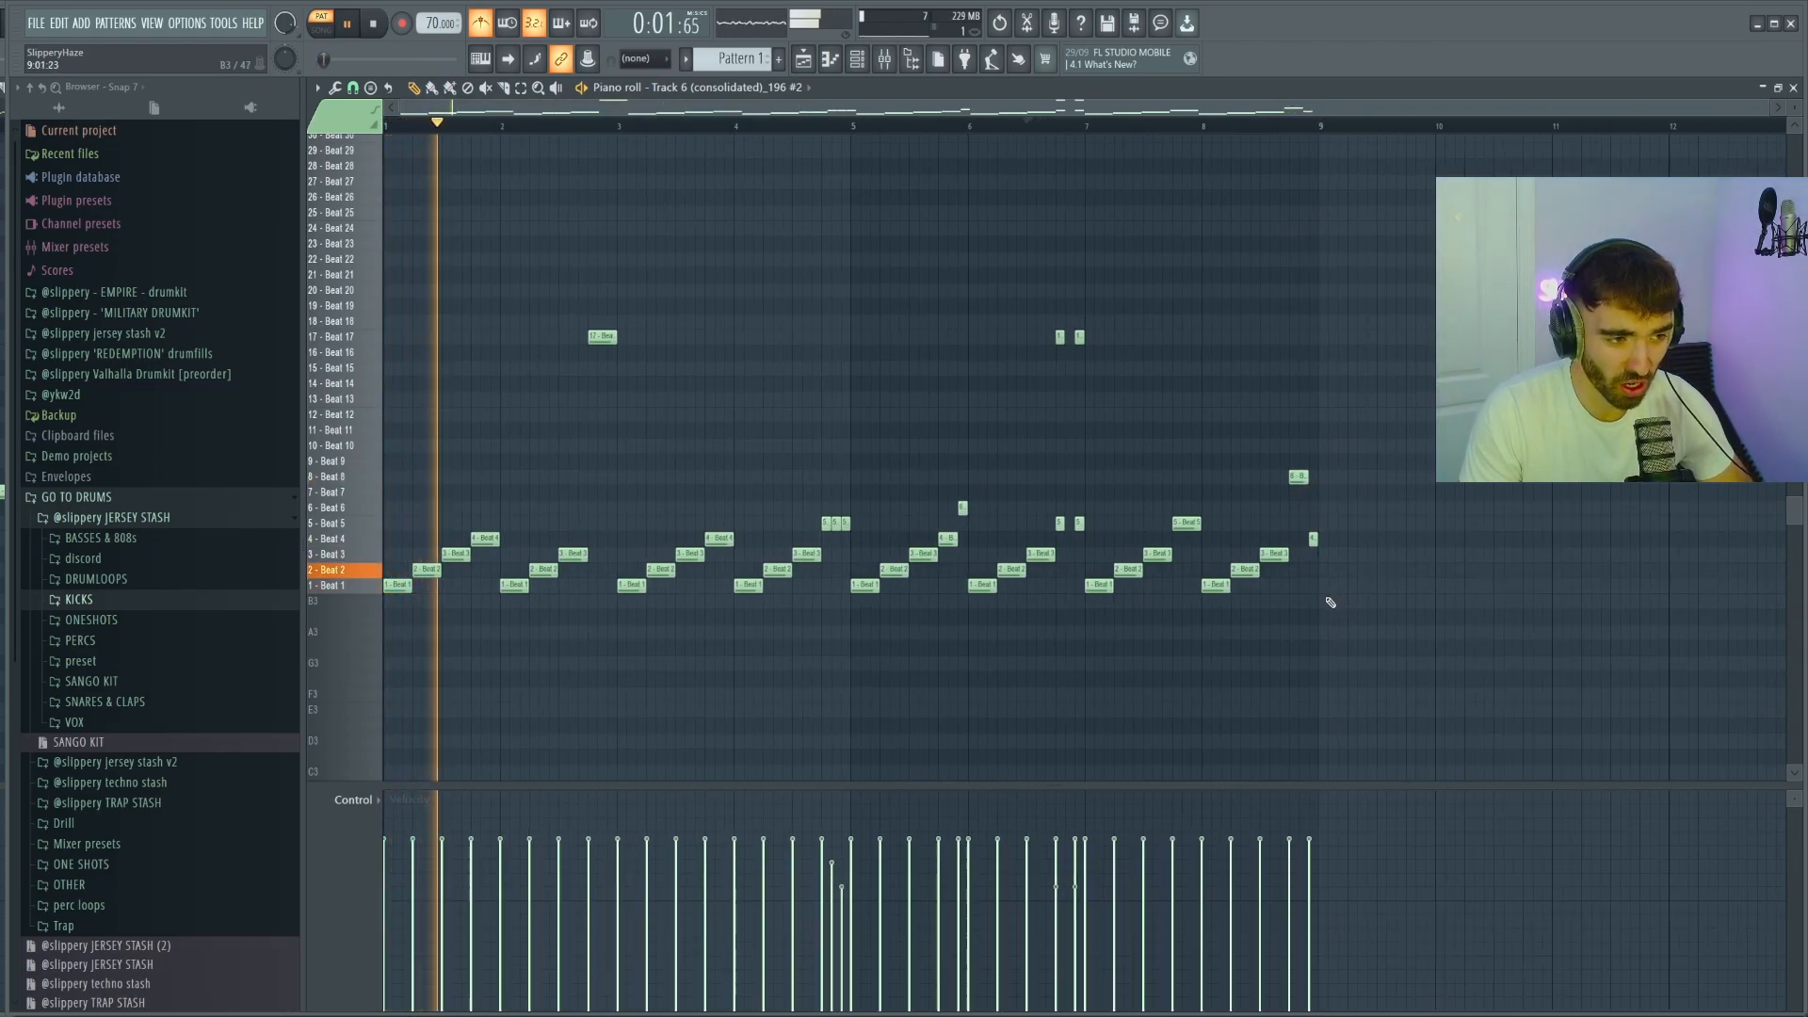
scroll(1331, 575, up, 2)
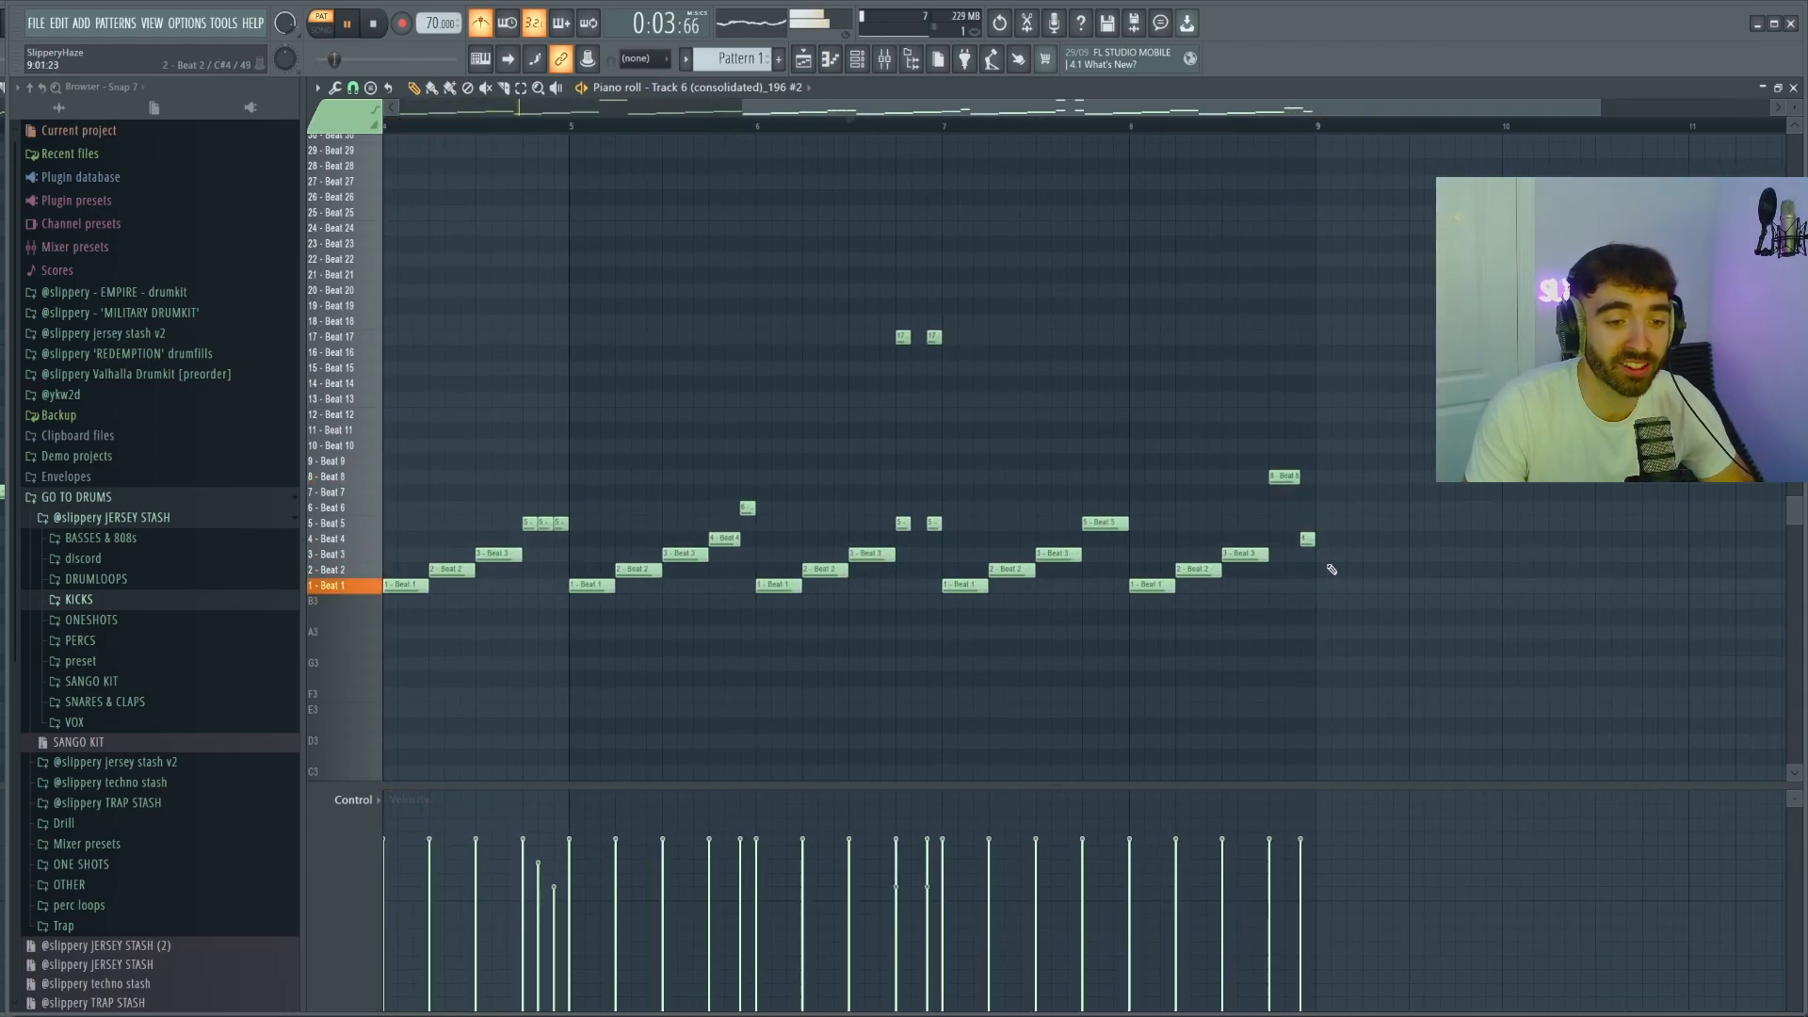
scroll(1331, 570, down, 2)
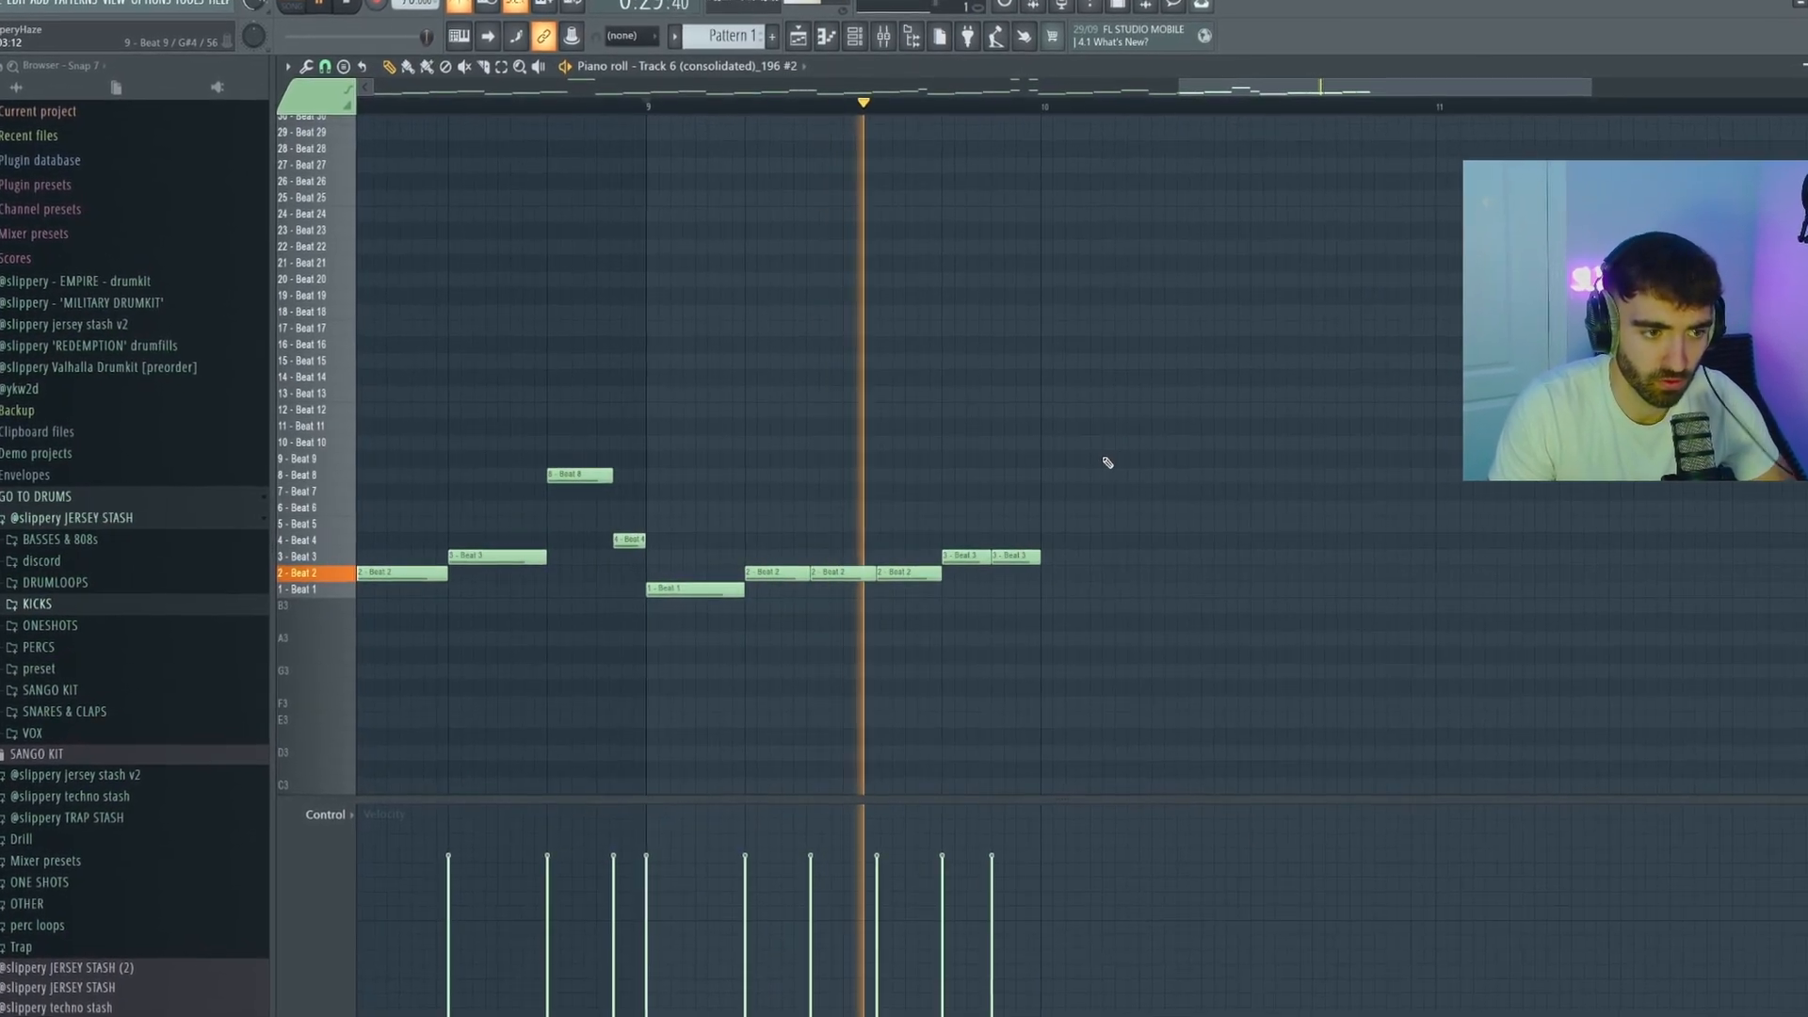
Step: Copy the bar 9 chop sequence into bar 10 and play back the extended melody
scroll(1111, 462, down, 1)
drag(1058, 611, 817, 479)
key(ctrl+b)
ctrl+click(932, 424)
scroll(1017, 439, down, 2)
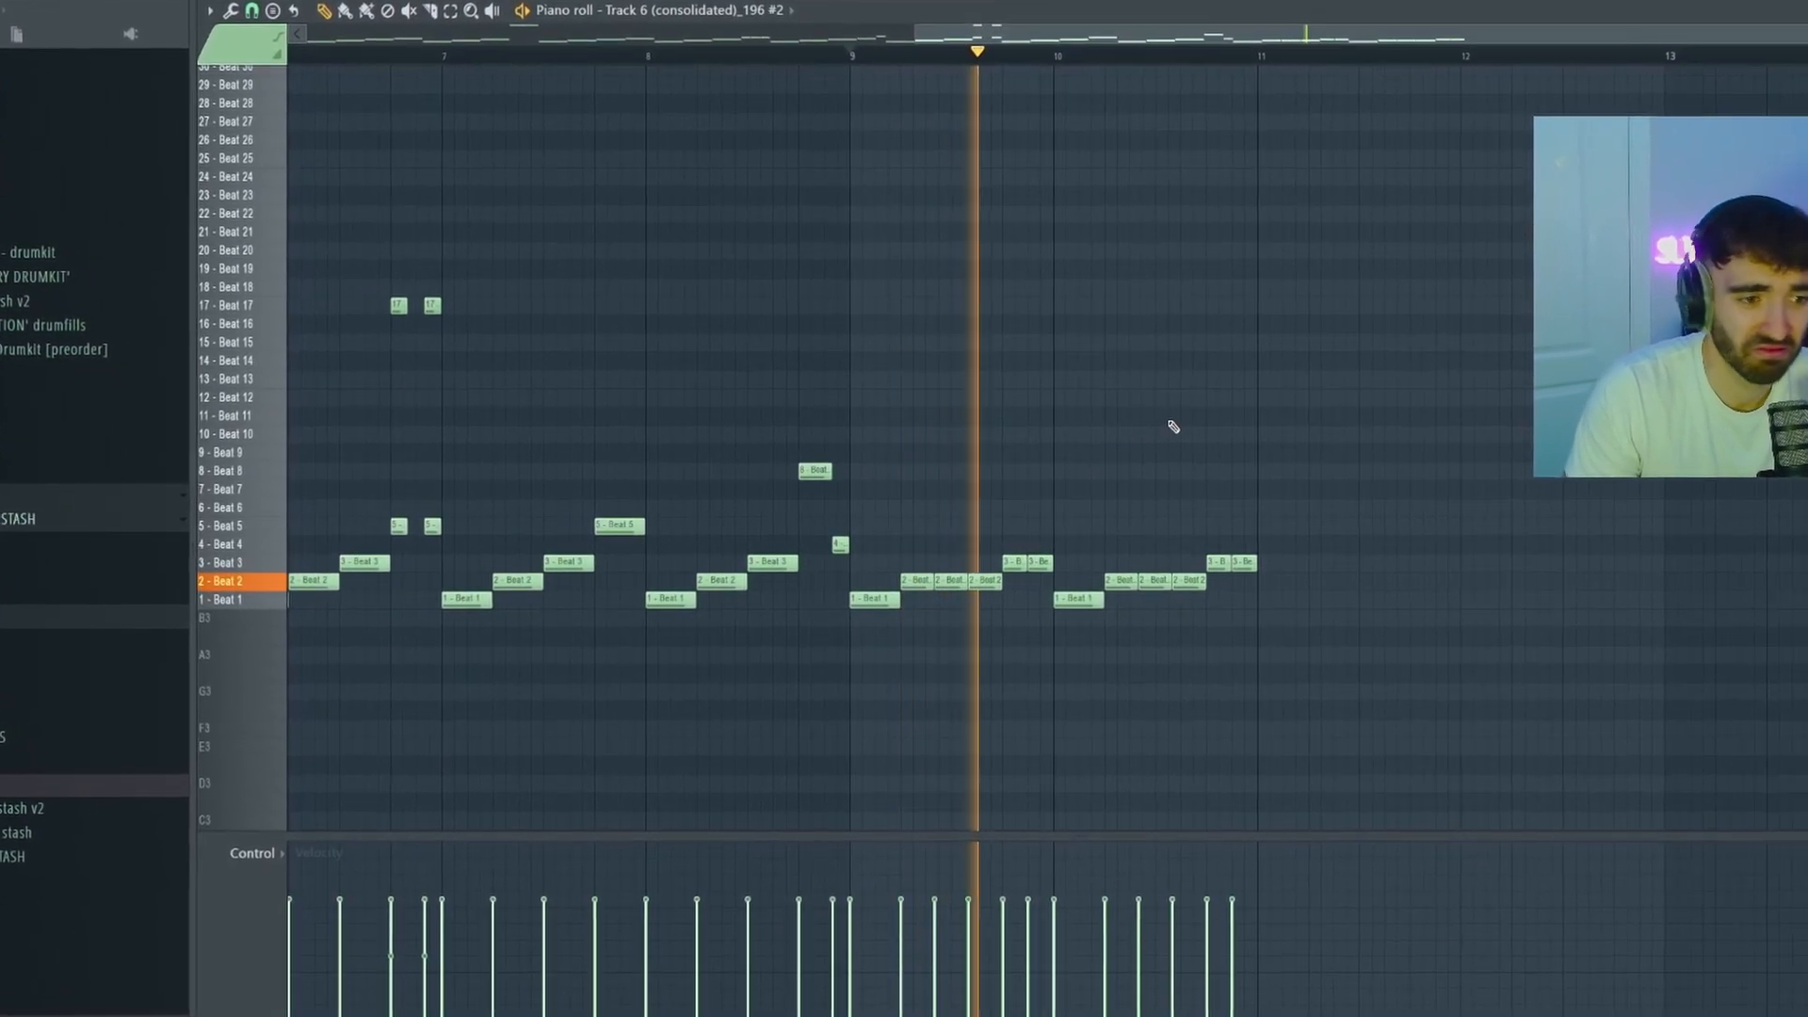
scroll(1182, 450, down, 2)
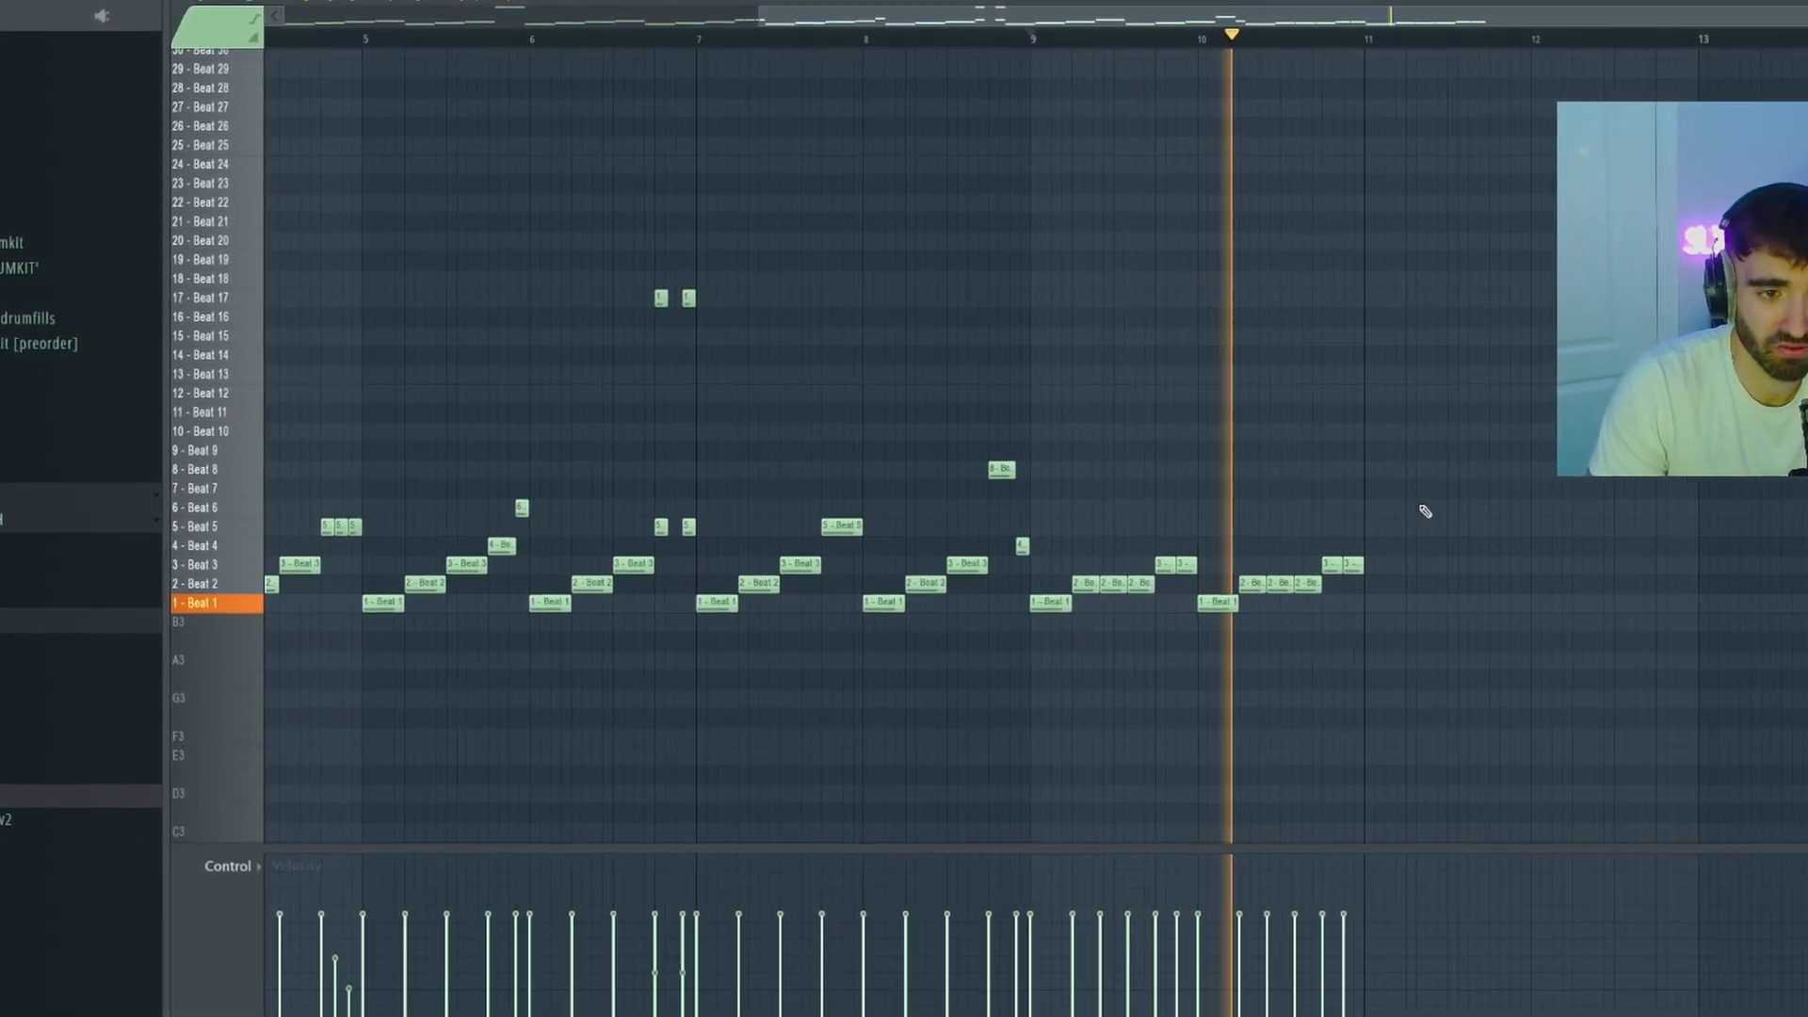
scroll(1413, 516, up, 3)
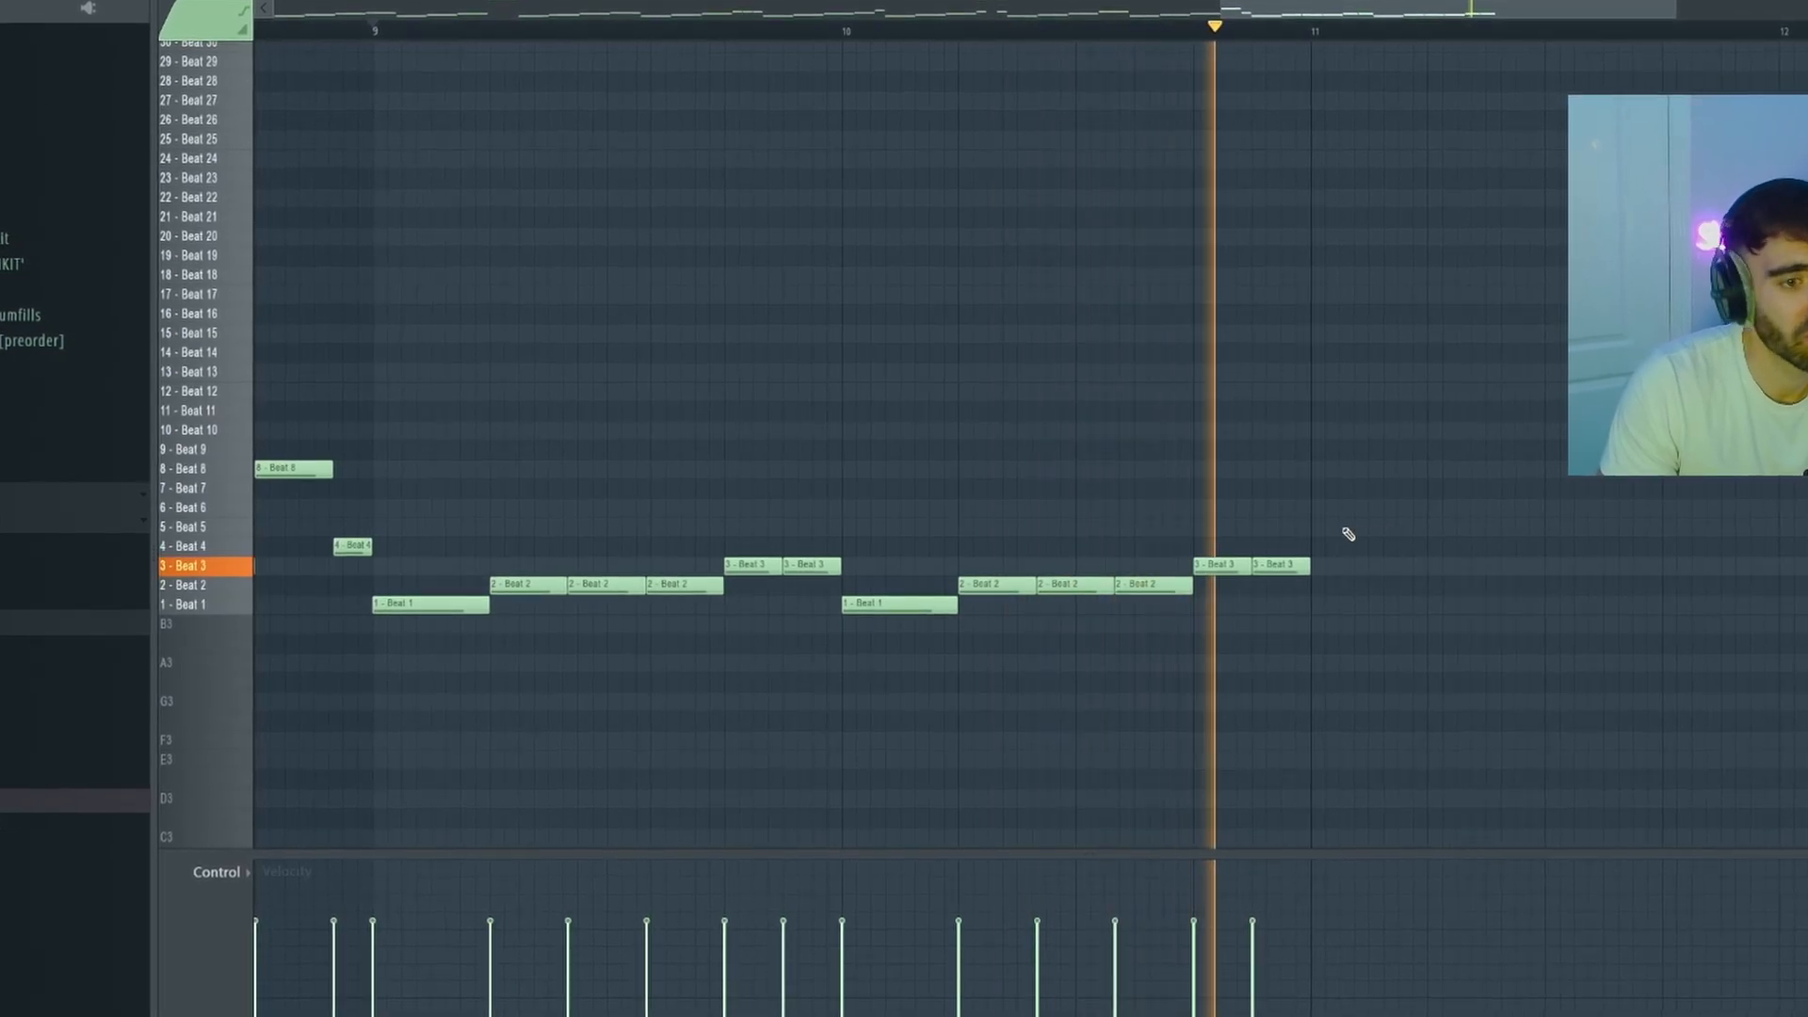
scroll(1348, 541, down, 2)
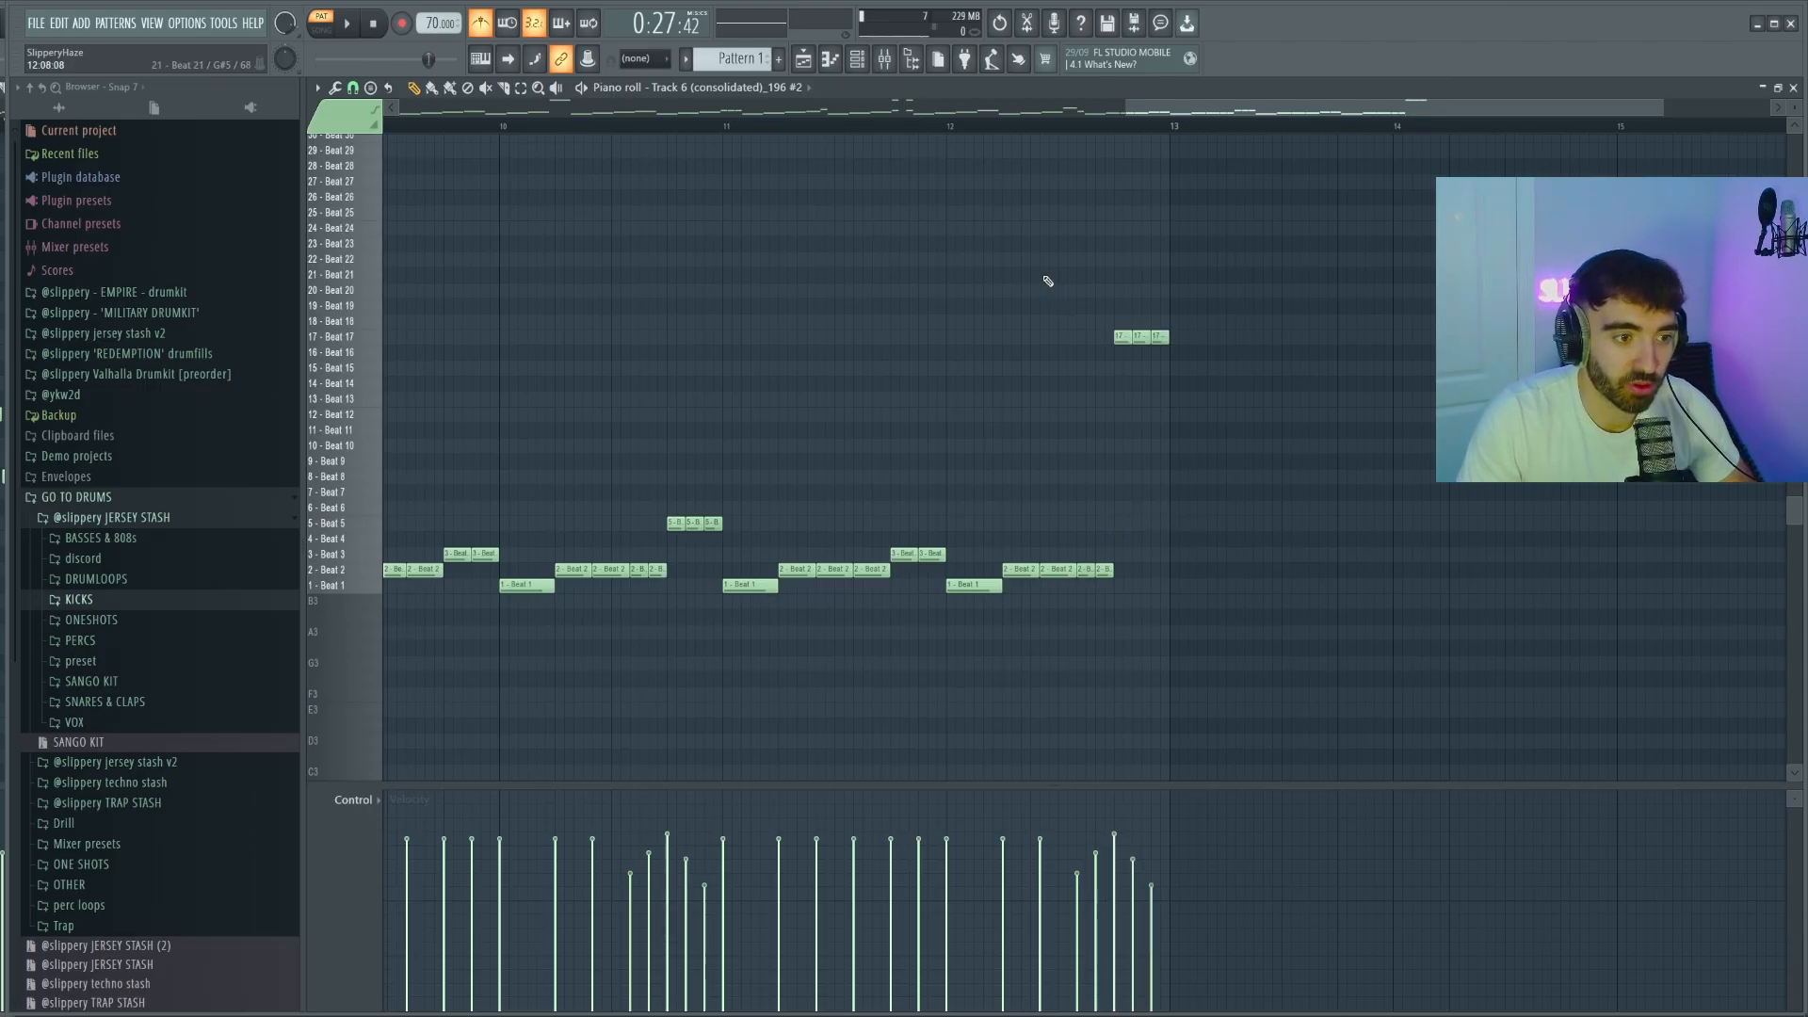
scroll(956, 339, down, 3)
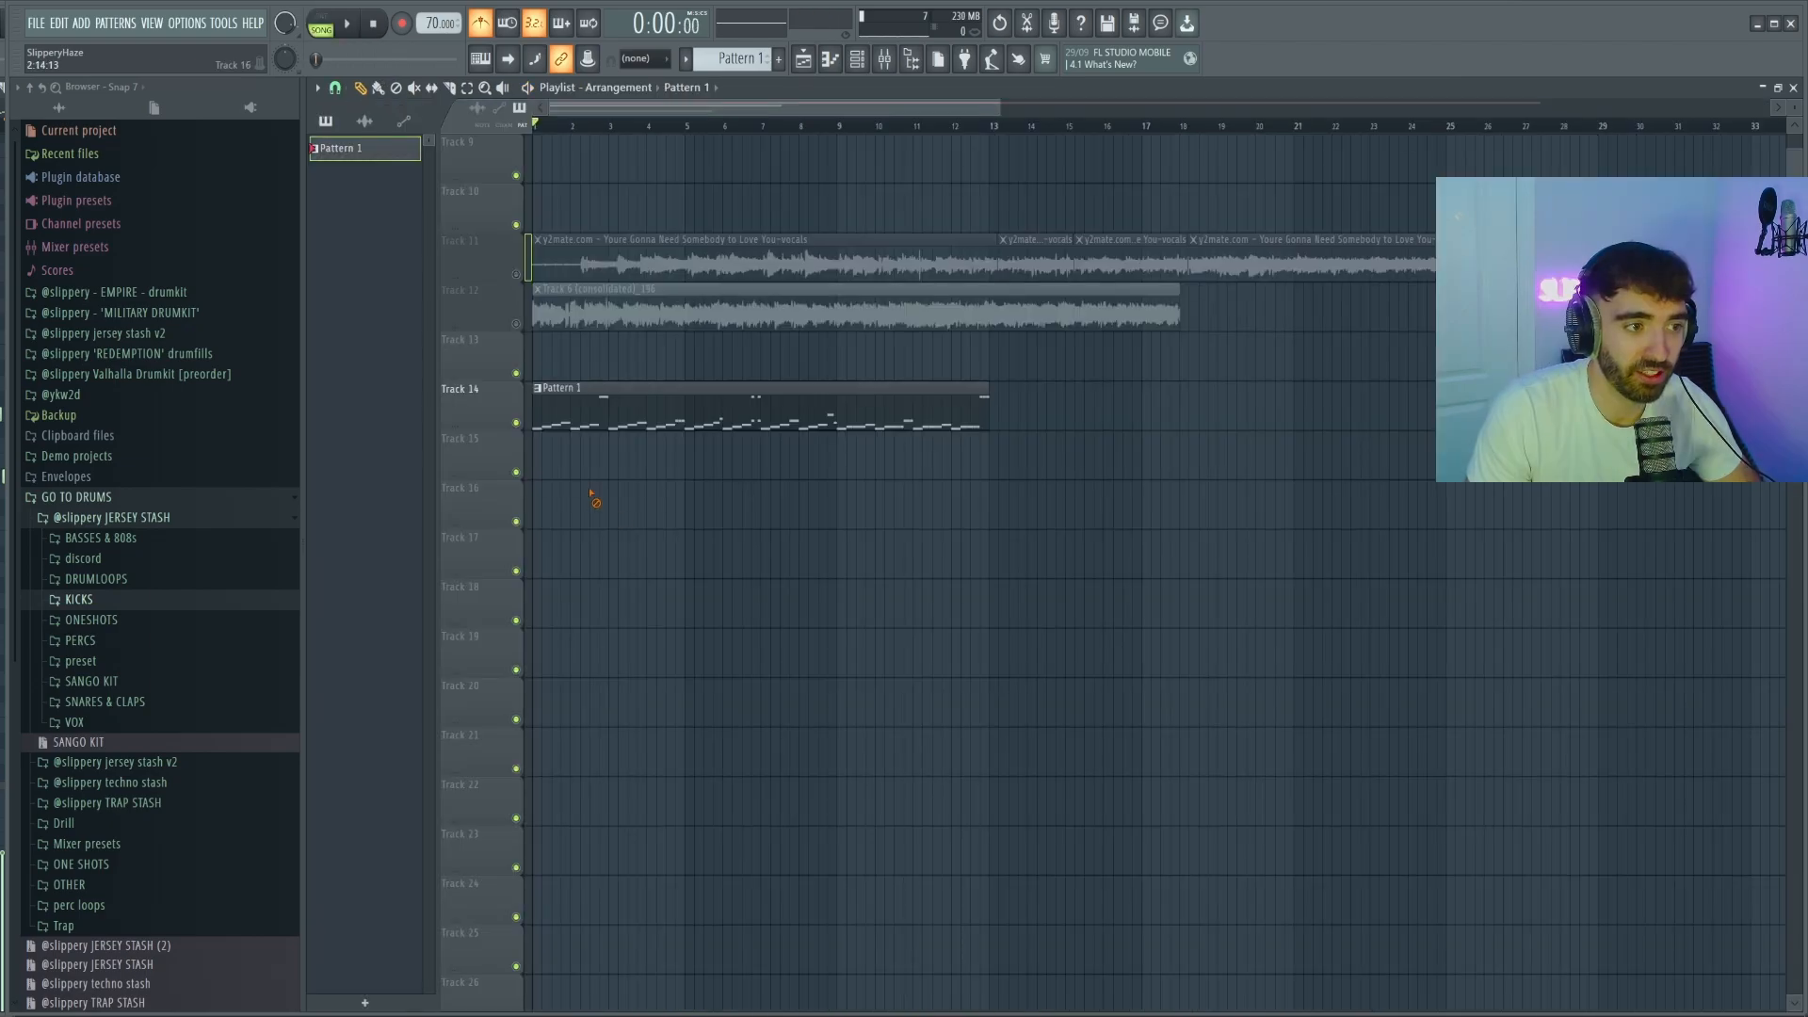
Step: Consolidate the Pattern 1 track into an audio clip from the track start
right_click(479, 403)
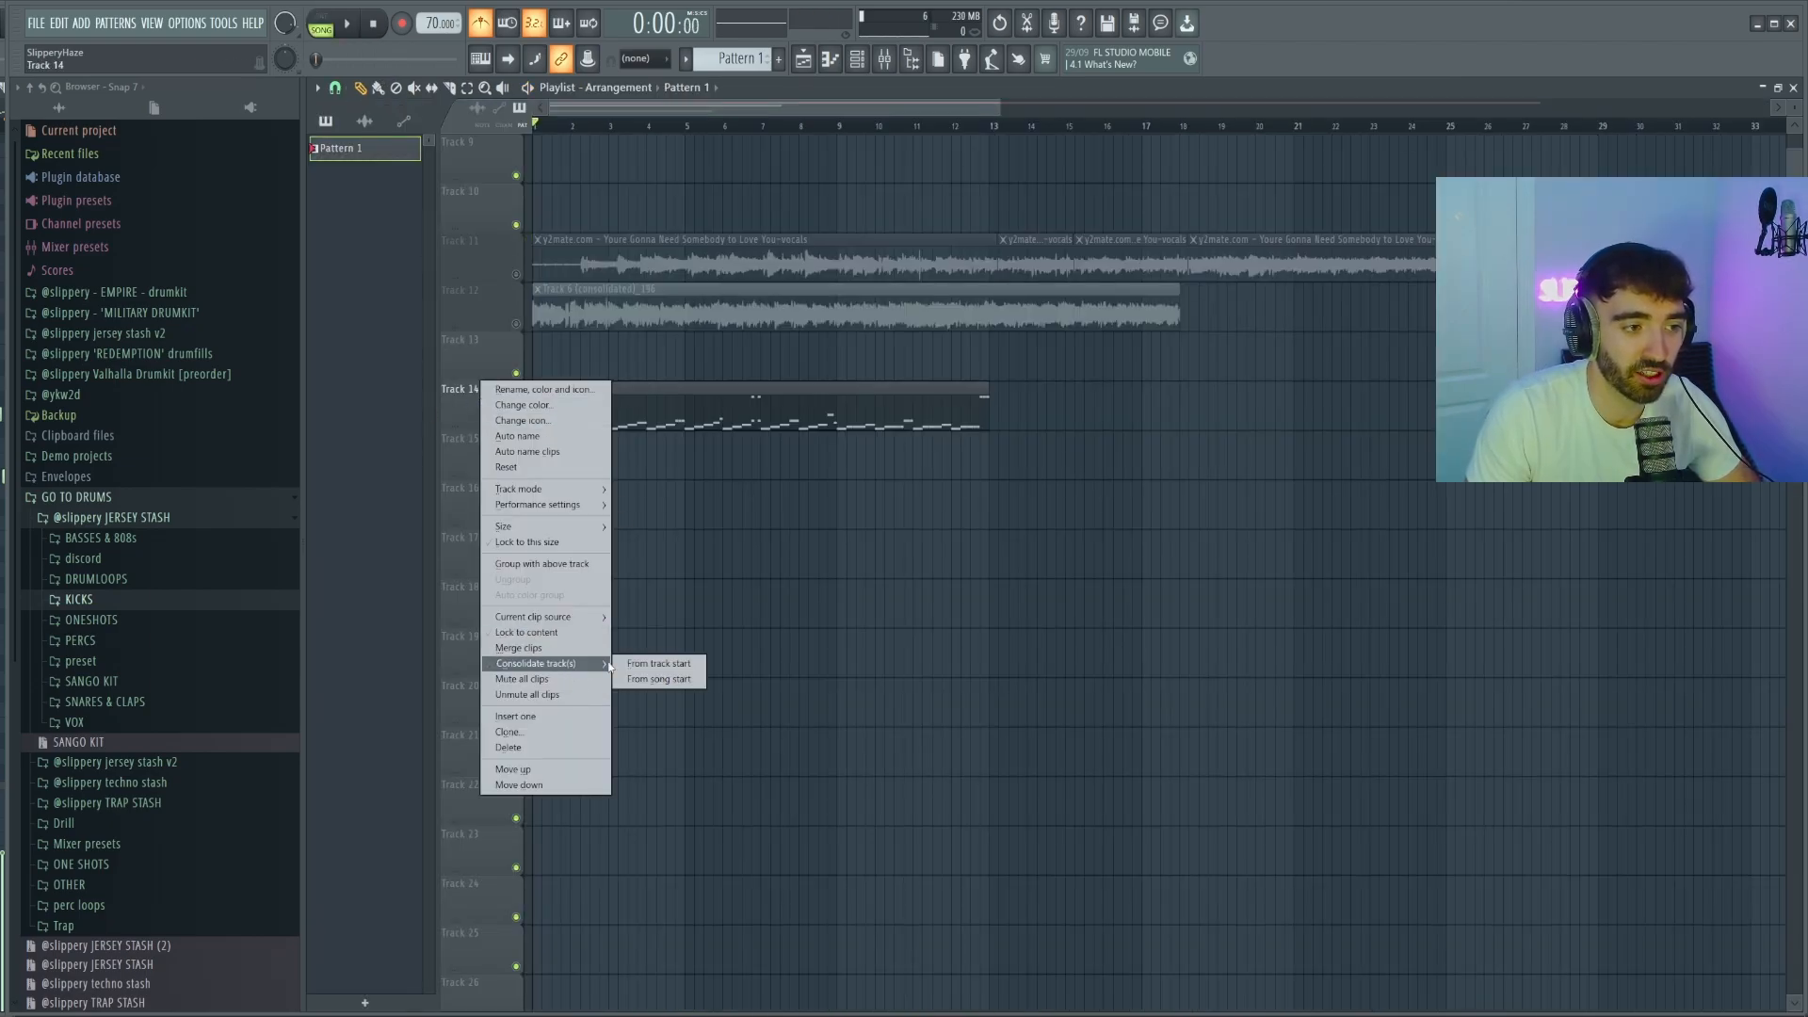
click(659, 663)
right_click(720, 469)
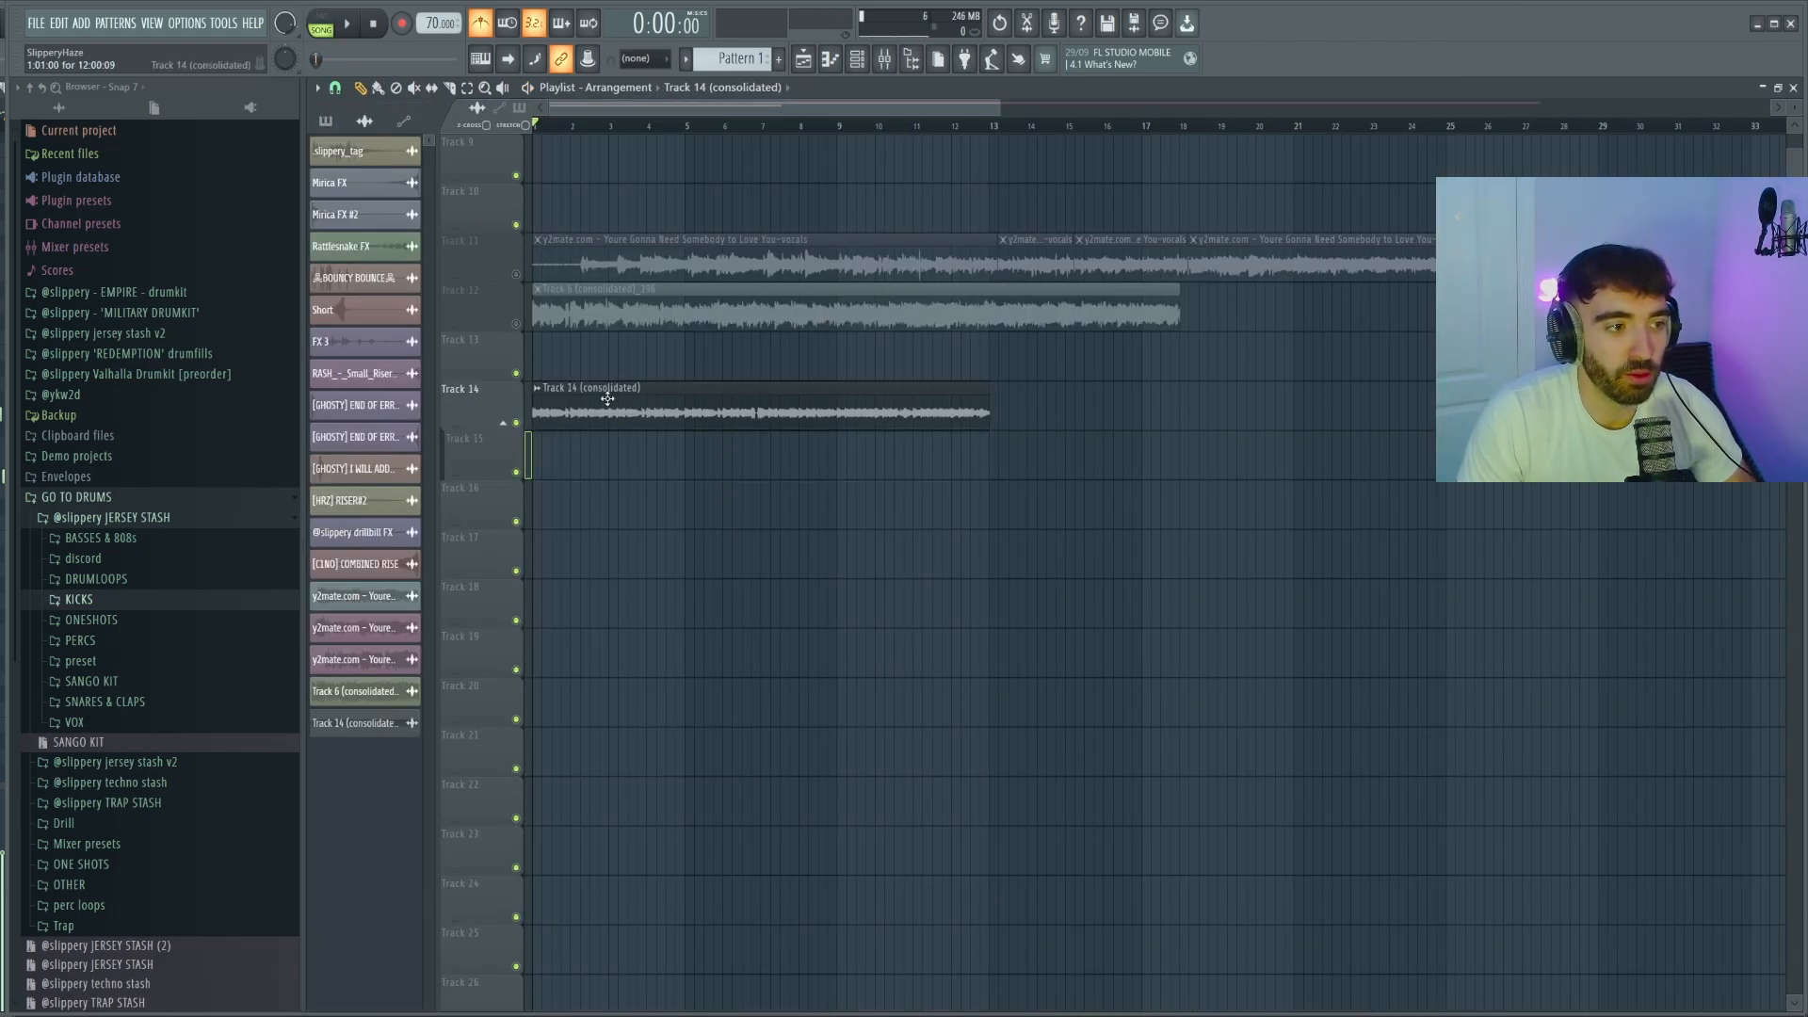
Step: Set the consolidated Track 14 clip's time-stretching mode to Stretch
double_click(611, 399)
click(780, 285)
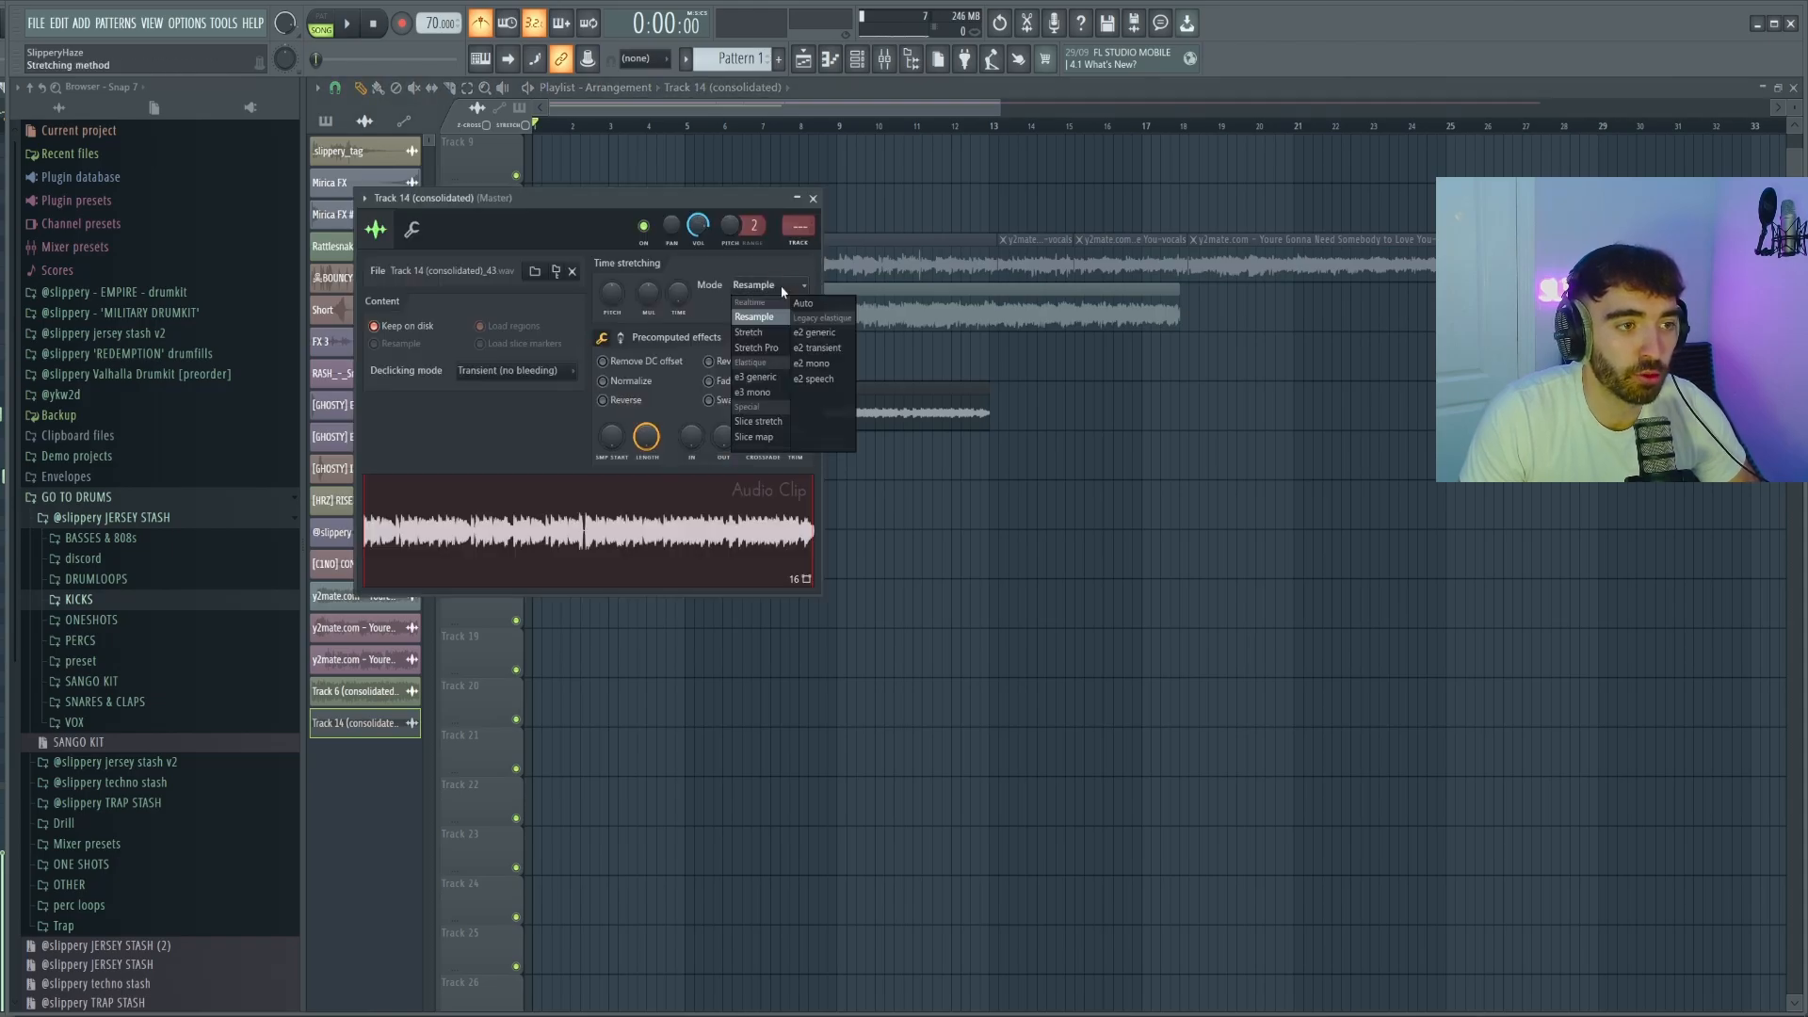
click(774, 335)
click(537, 269)
Step: Set the project tempo to 140 BPM, restretch all channels and play the consolidated clip
drag(434, 23, 434, 2)
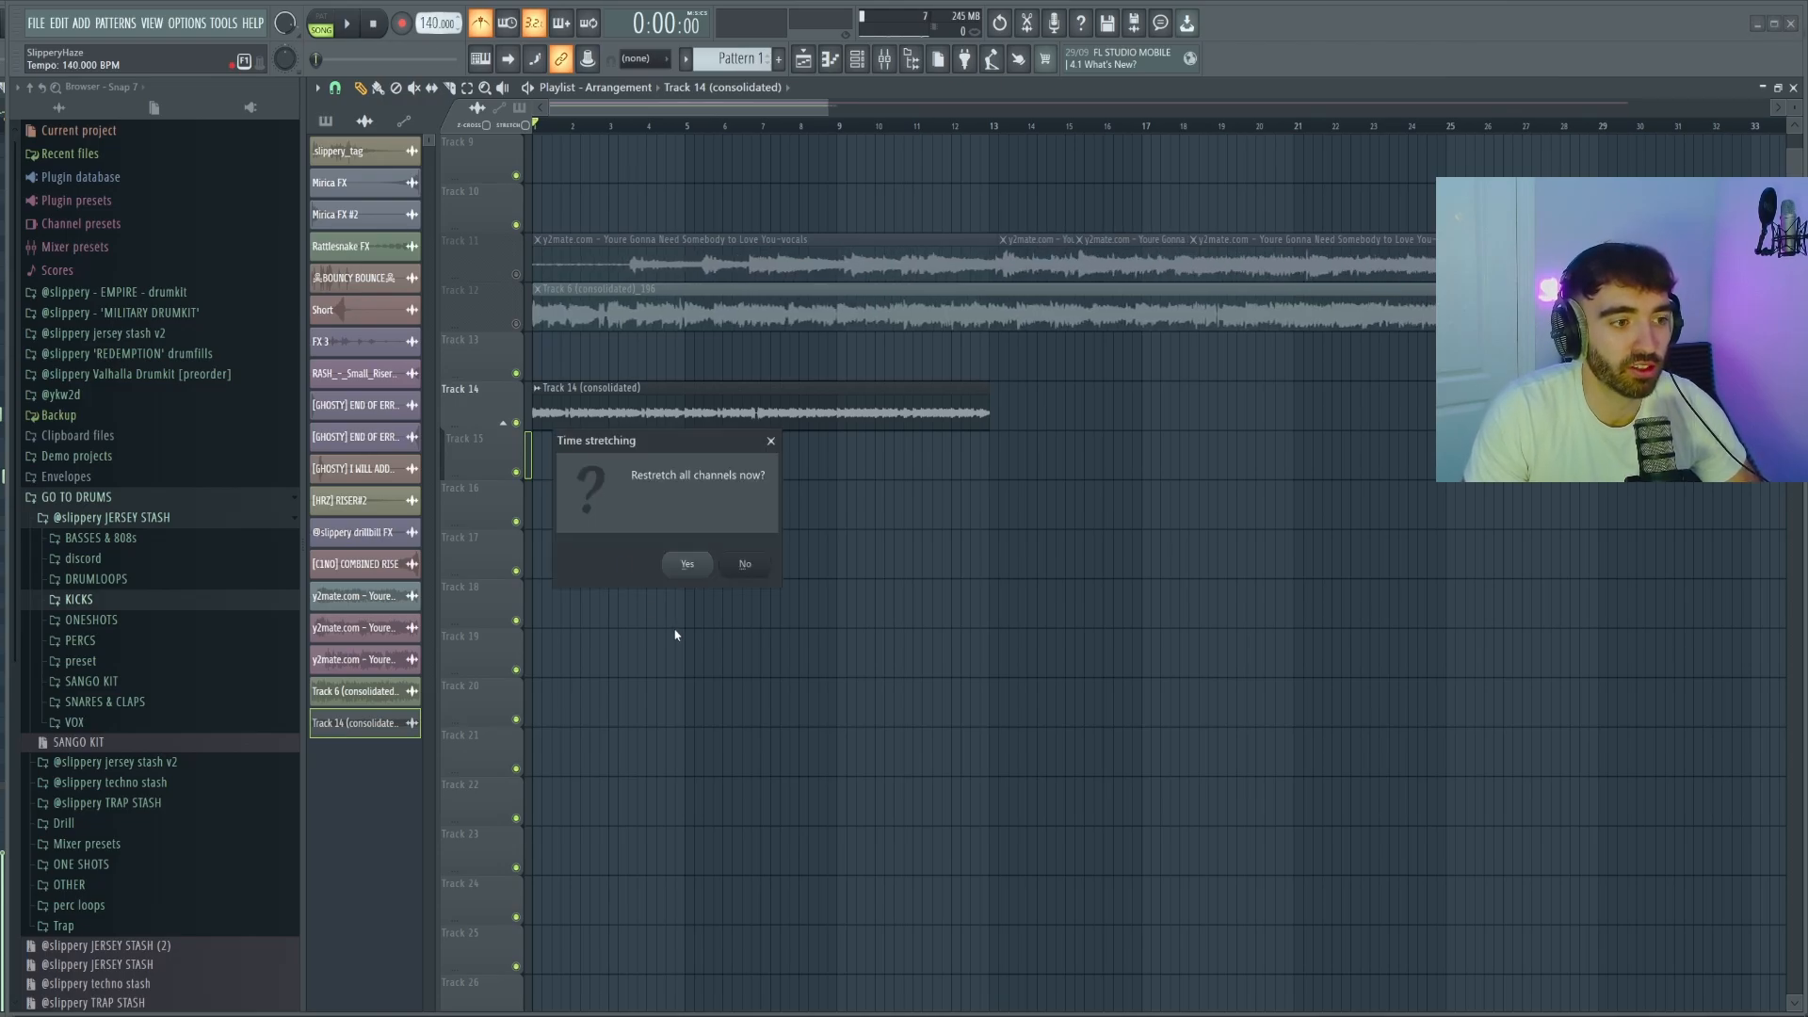
click(690, 563)
scroll(516, 362, up, 4)
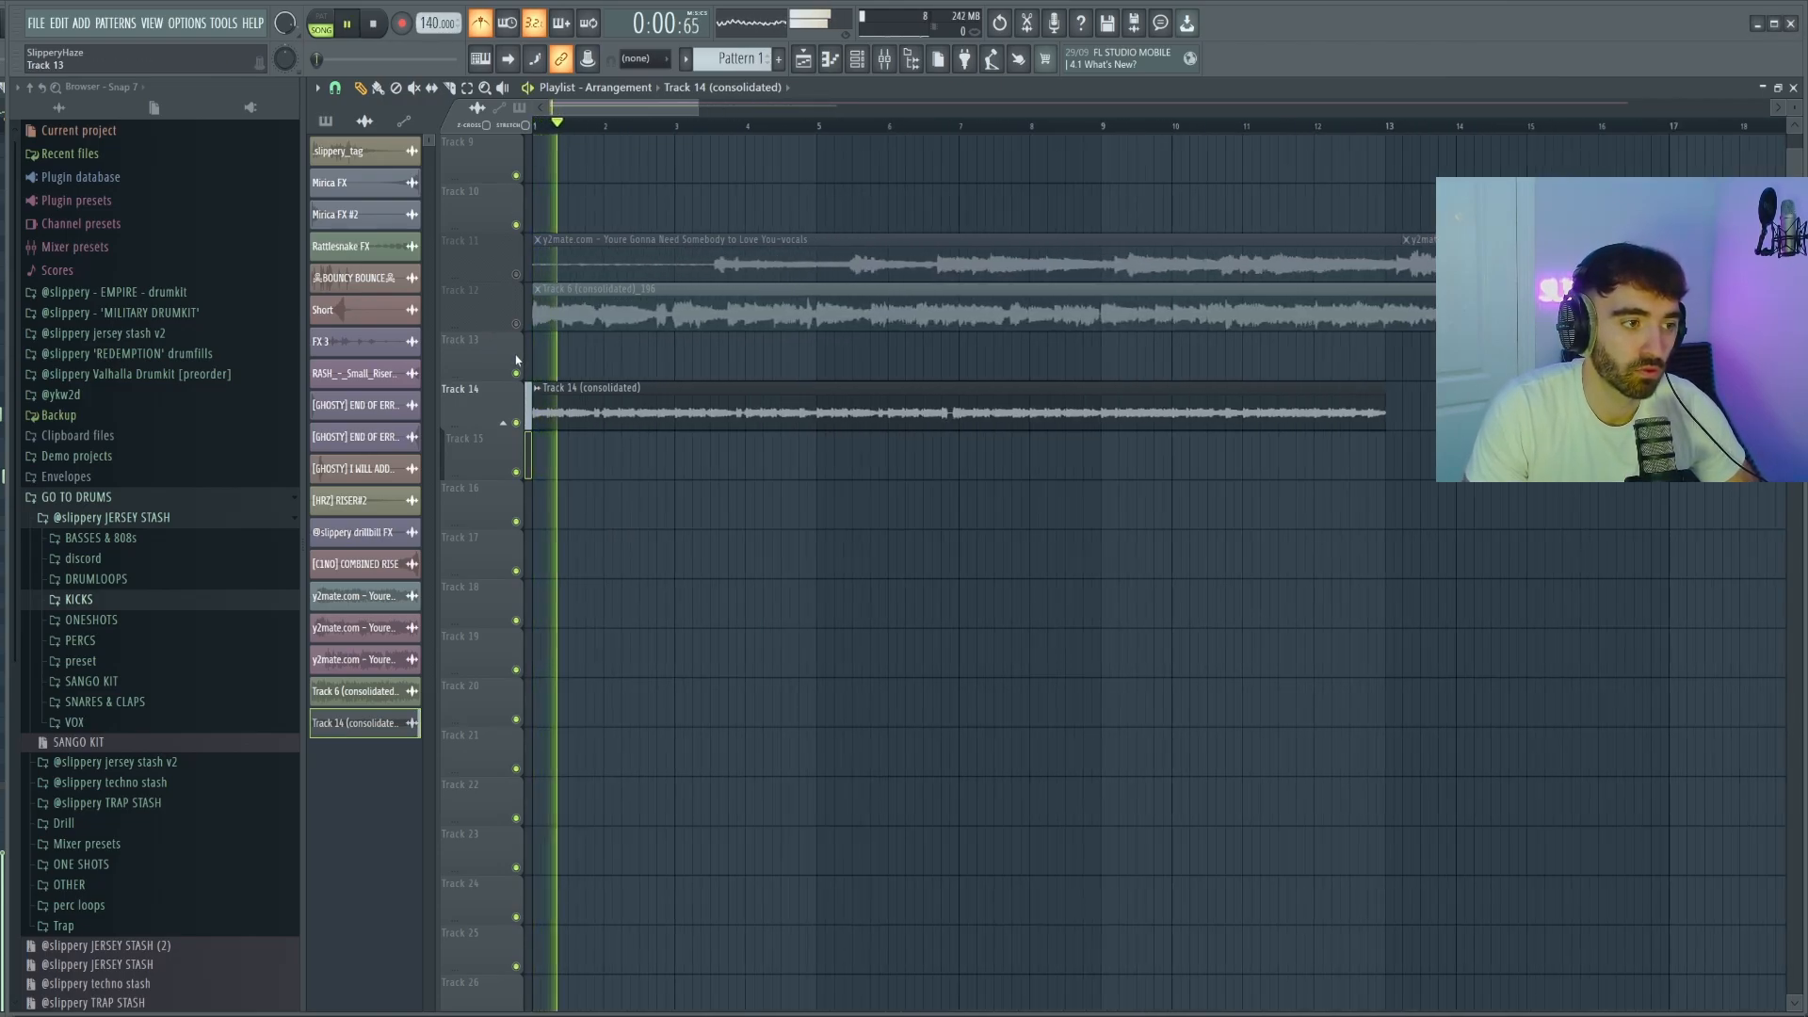
scroll(978, 402, down, 1)
Step: Set the Track 14 clip's time-stretching mode to Resample and audition it
double_click(977, 393)
key(space)
click(767, 286)
click(765, 315)
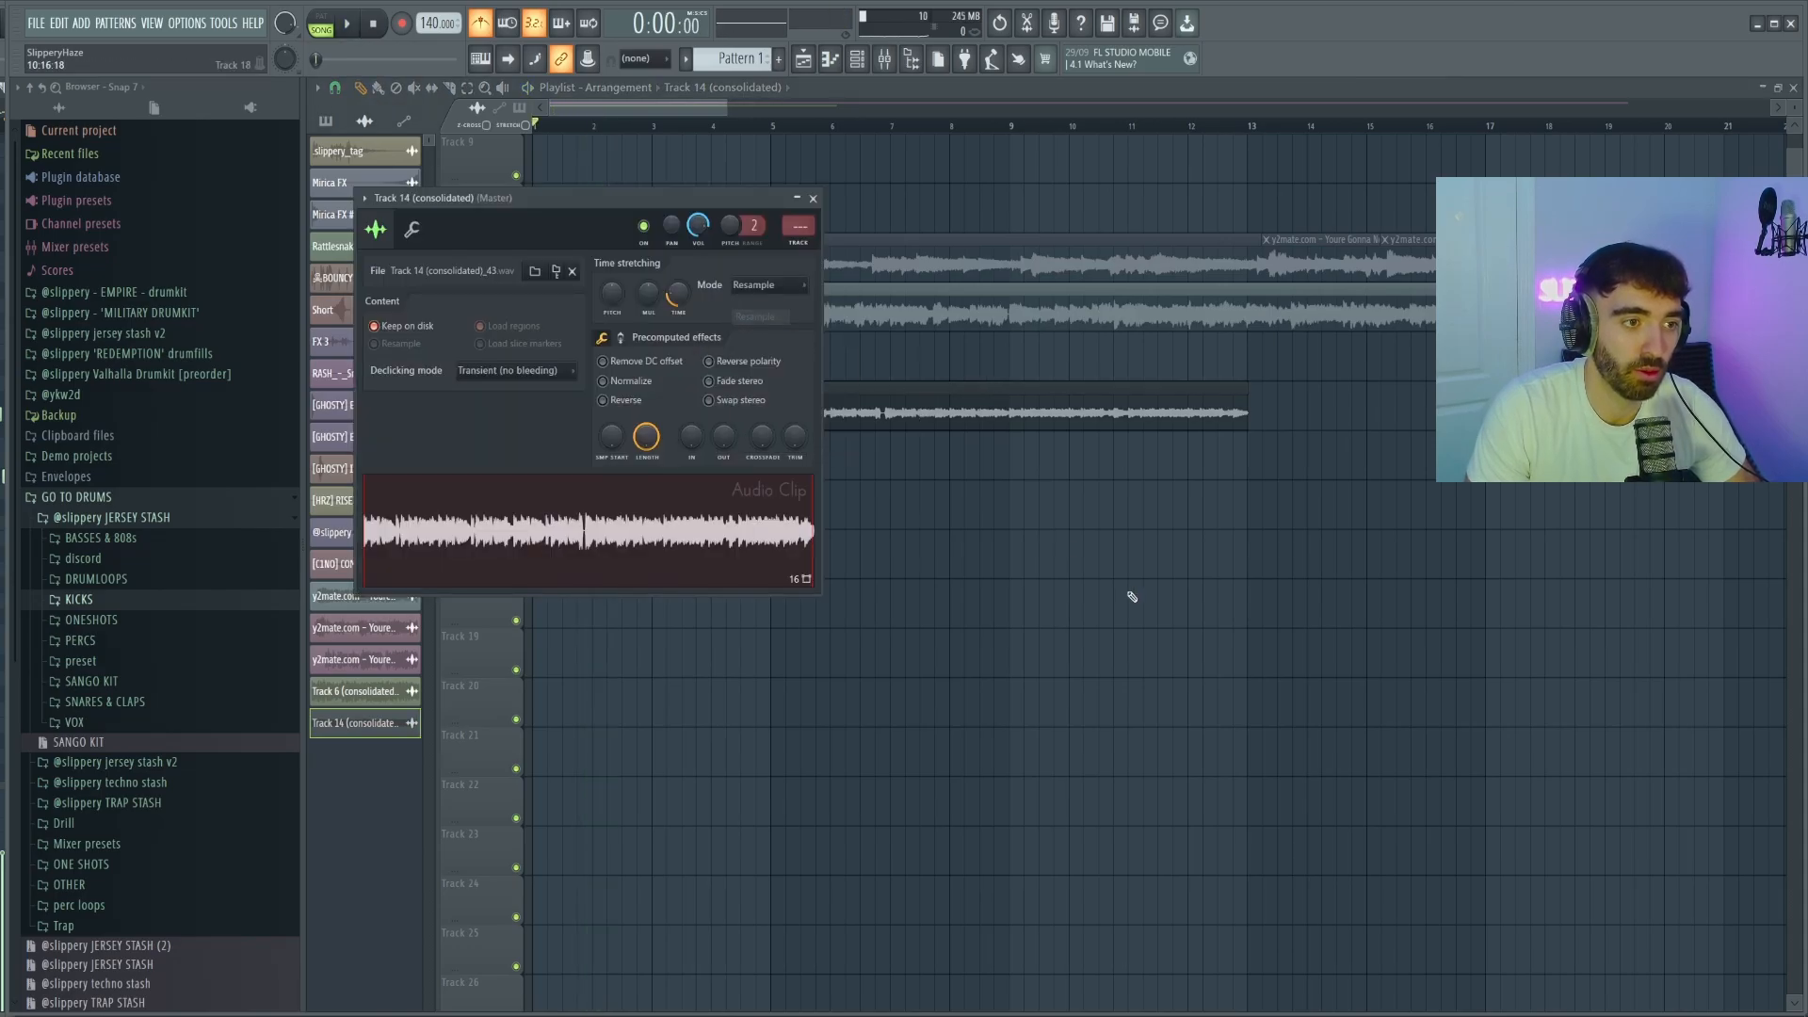
right_click(1129, 597)
key(space)
double_click(752, 412)
key(space)
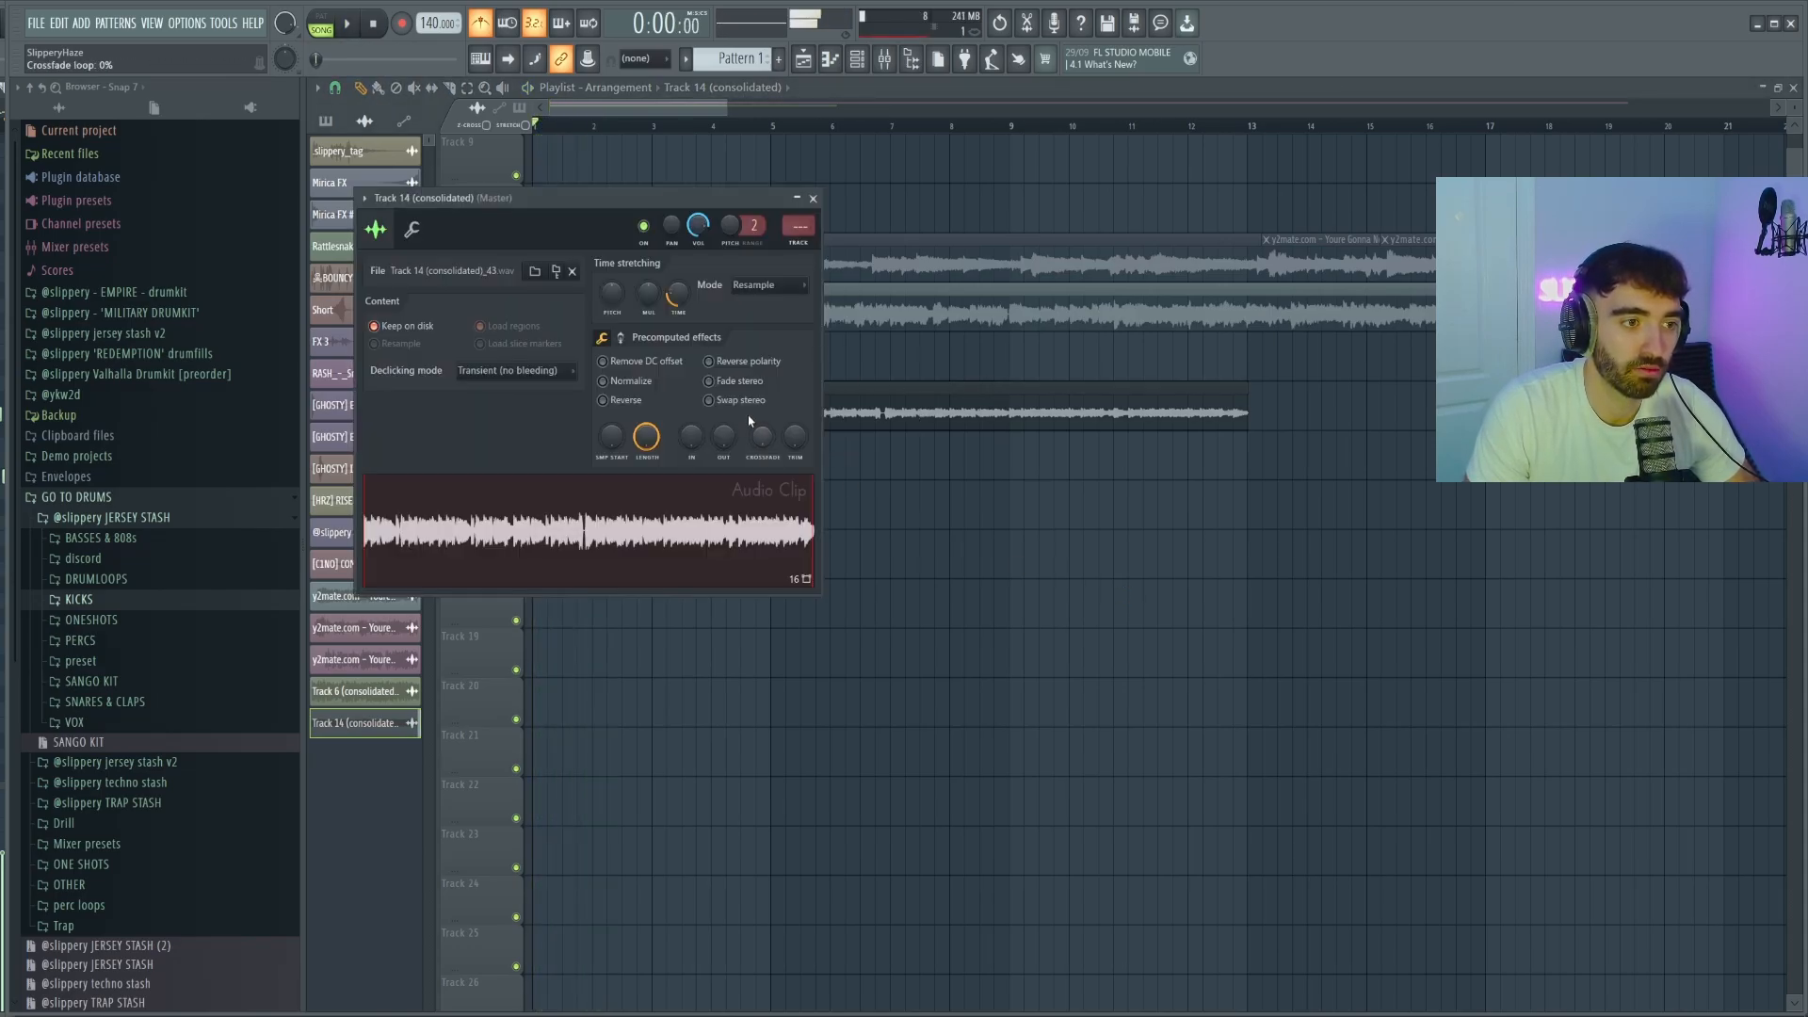
click(769, 285)
click(765, 315)
key(space)
Step: Fit the Track 14 clip to a tempo of 140 BPM and play it back
right_click(538, 391)
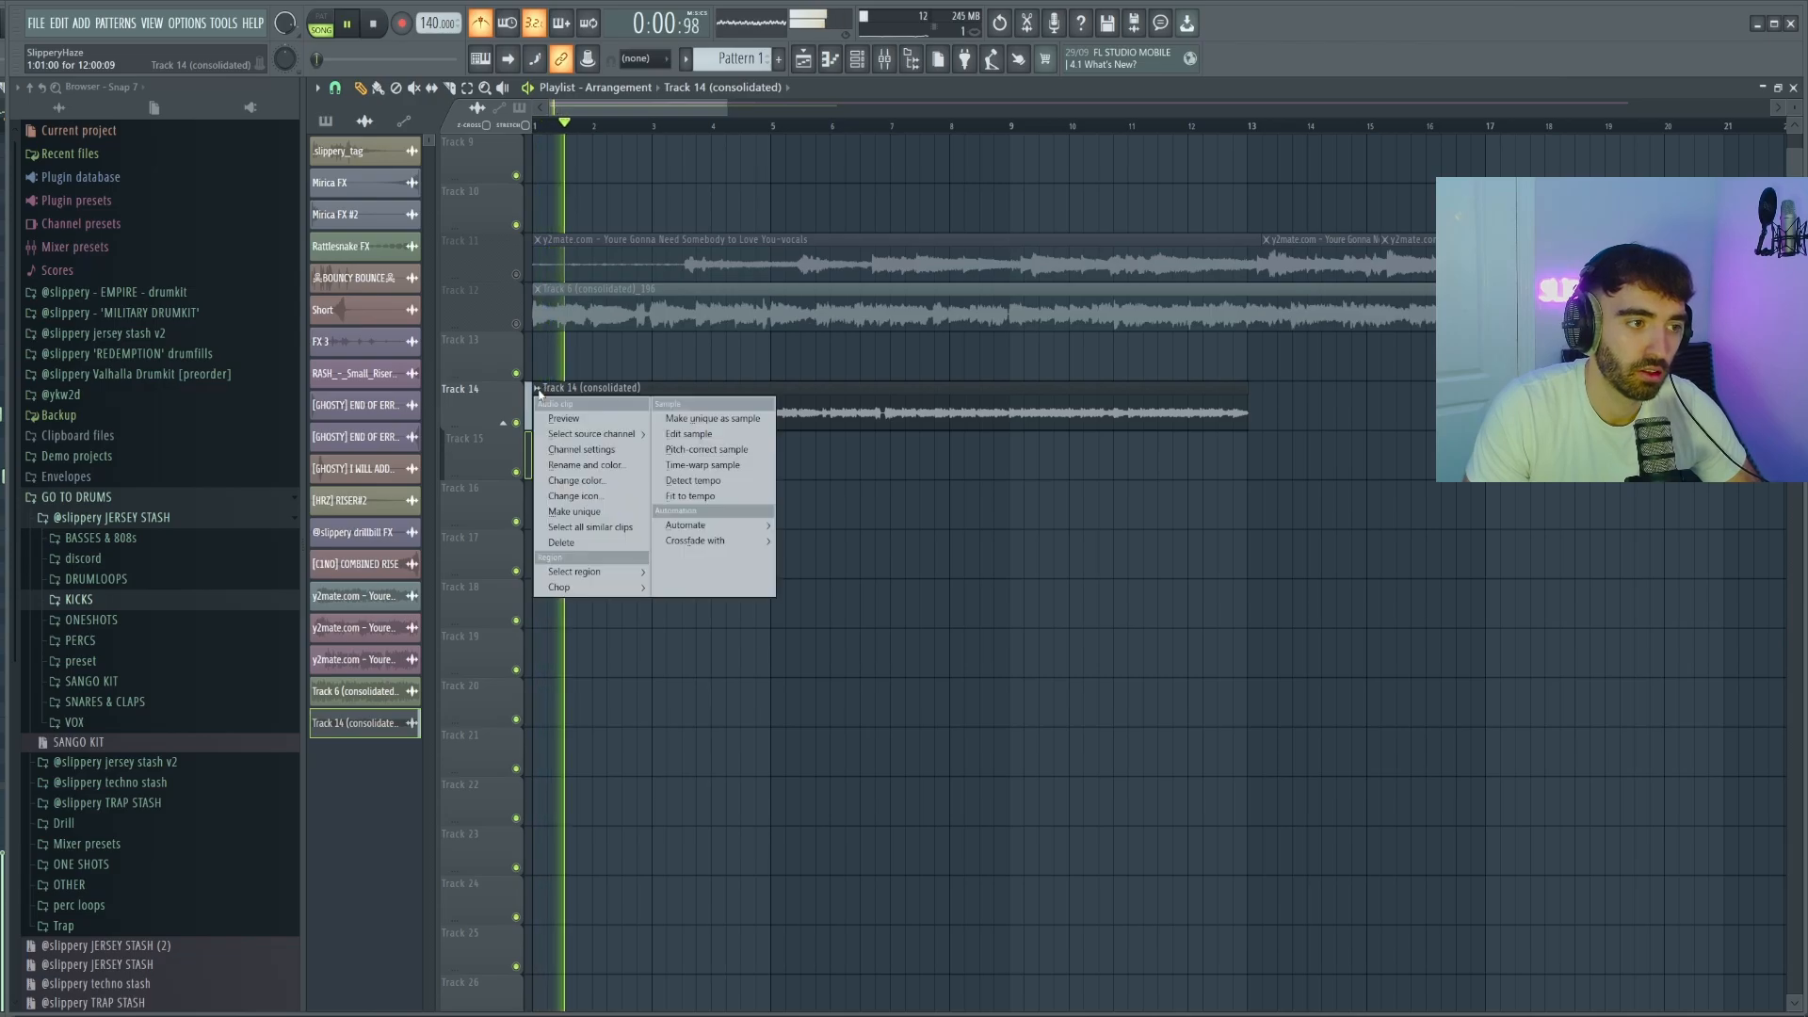
click(690, 496)
click(686, 704)
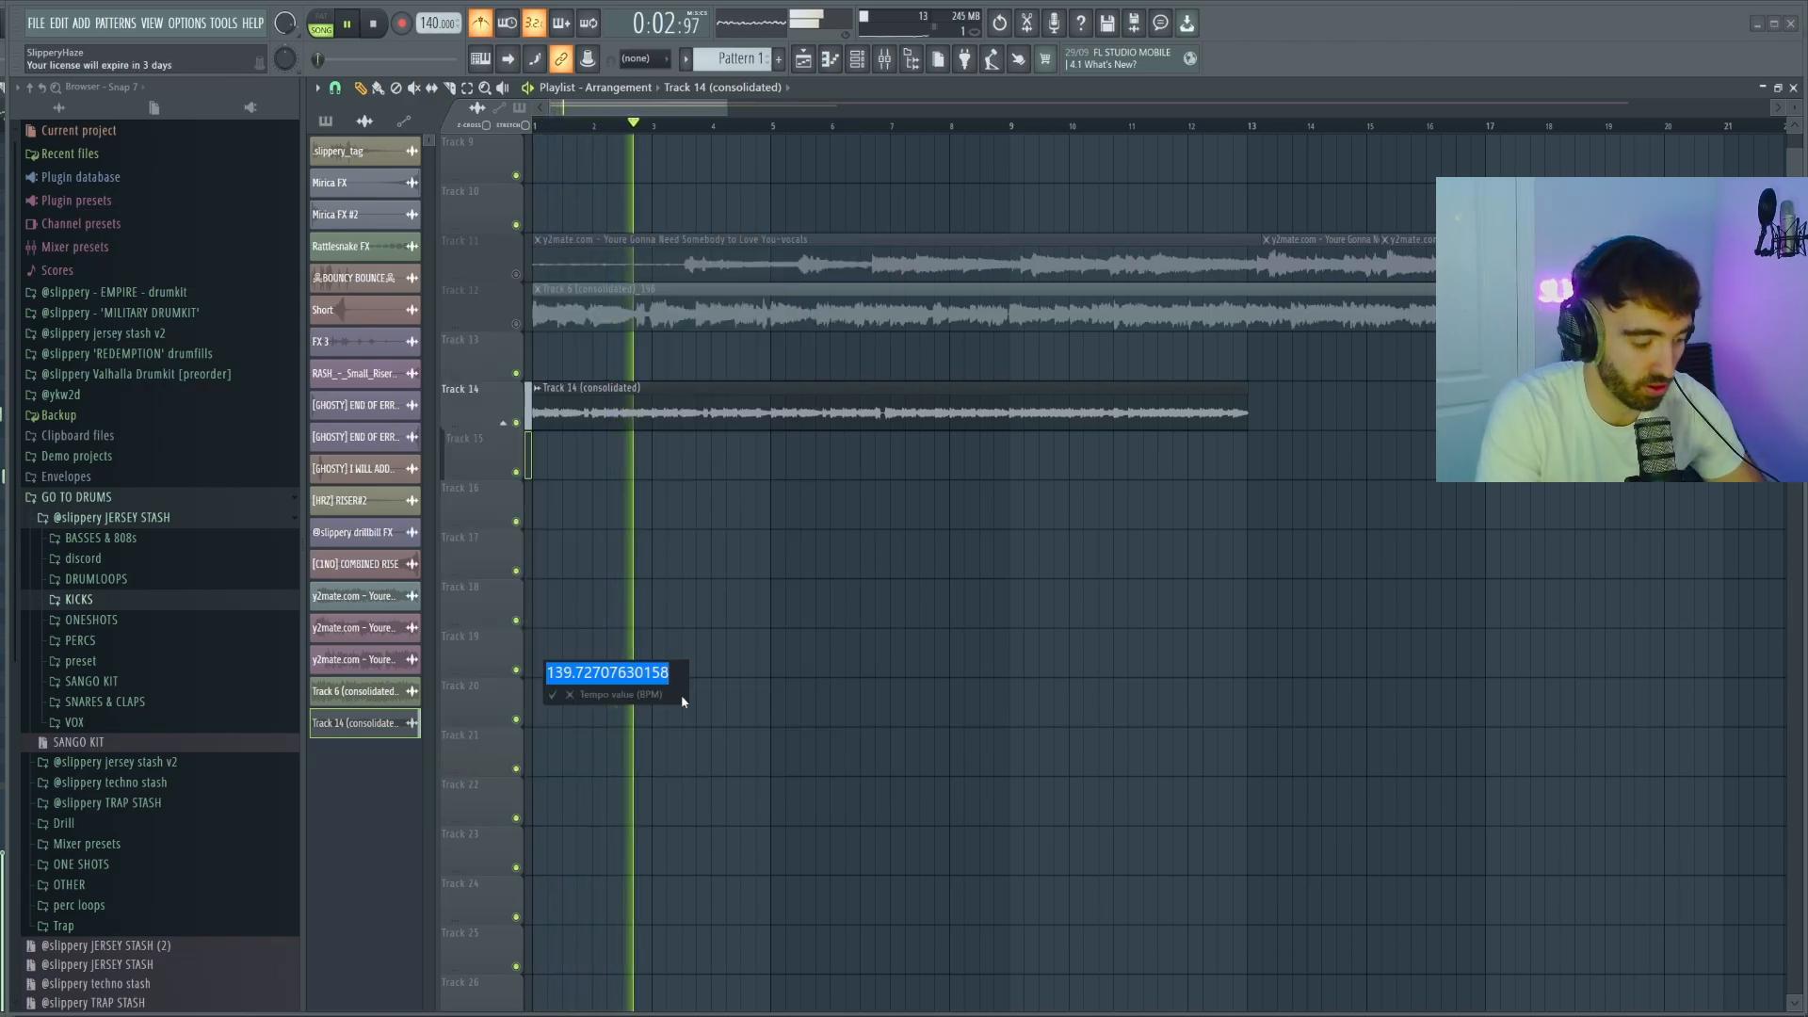
text(140)
key(Return)
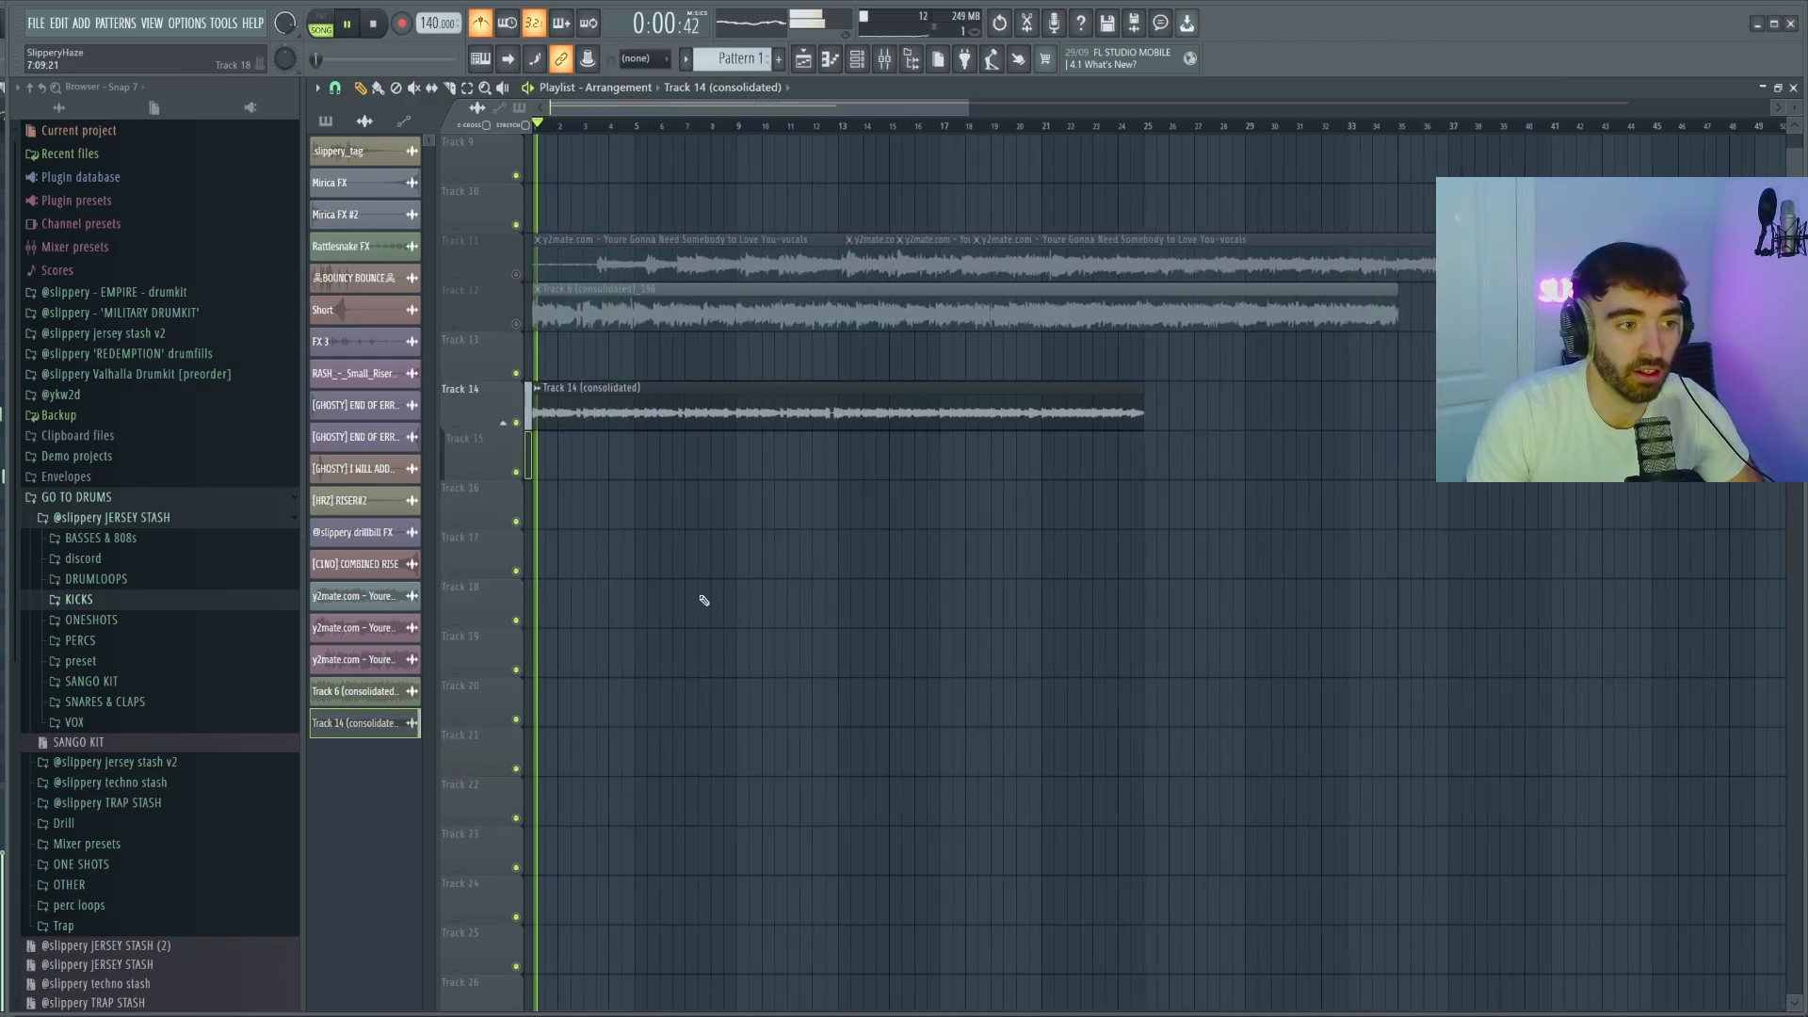
scroll(539, 498, up, 3)
key(space)
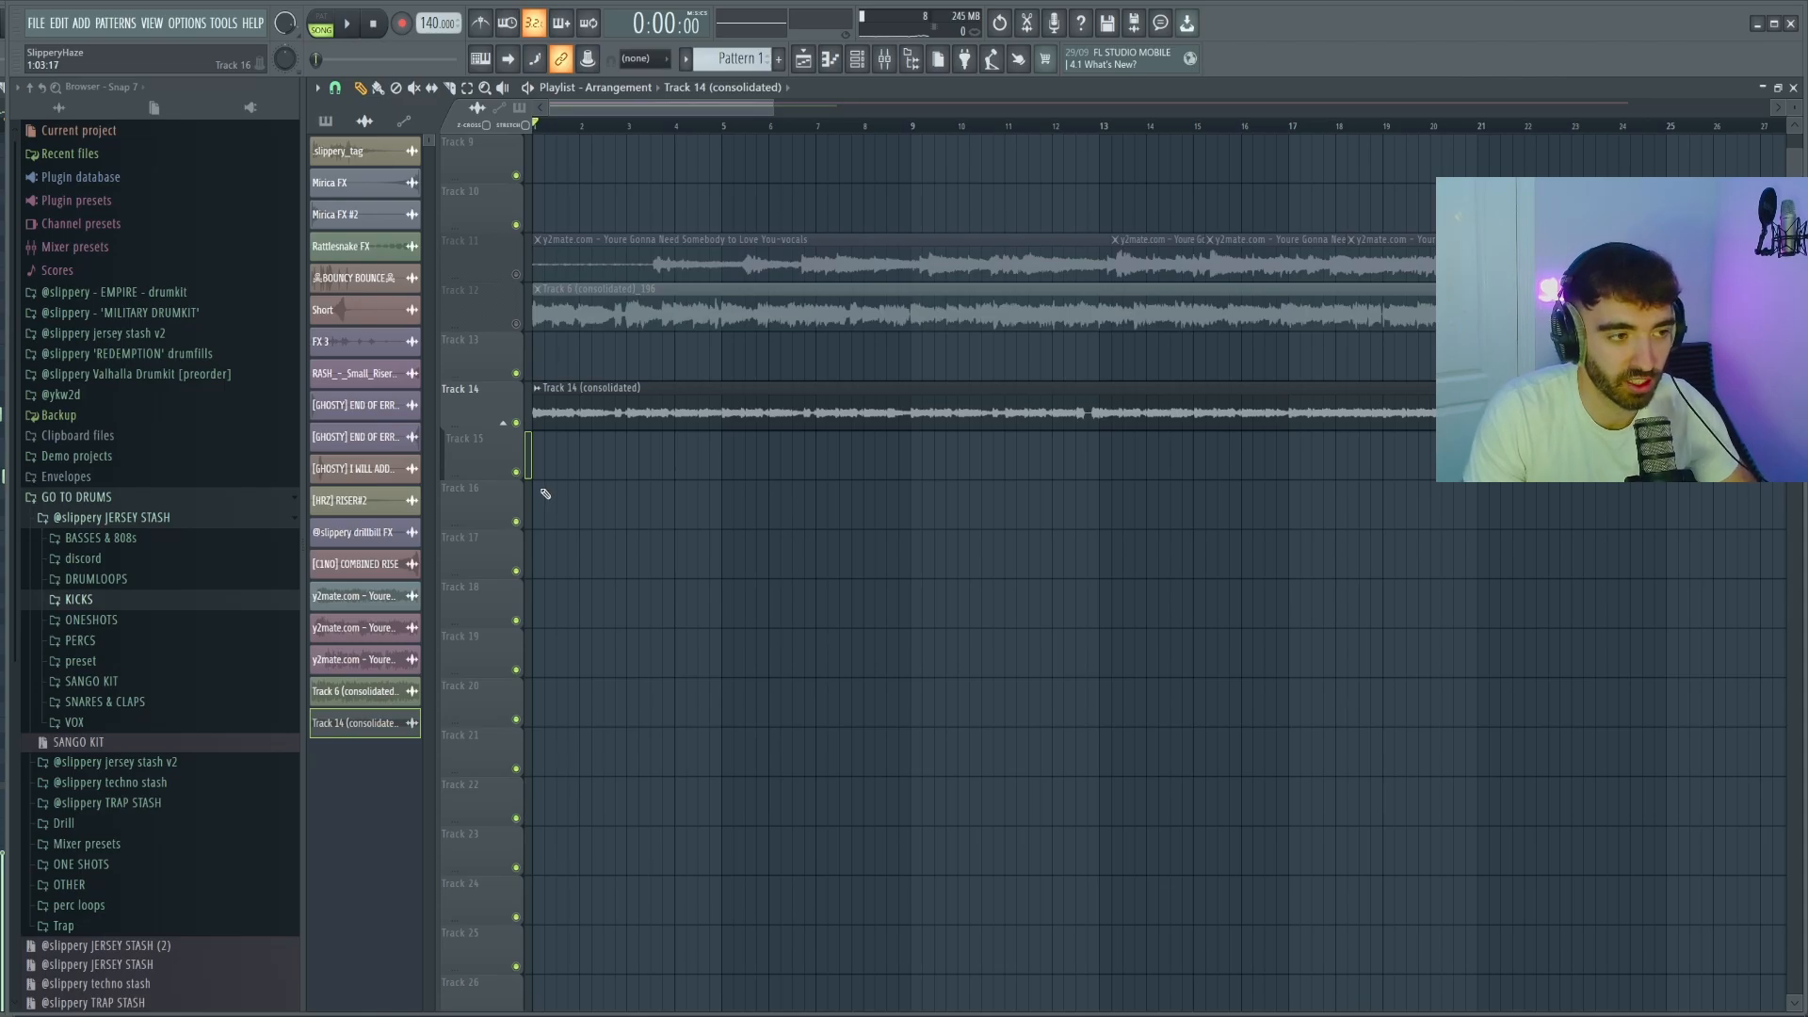
key(space)
scroll(556, 475, up, 1)
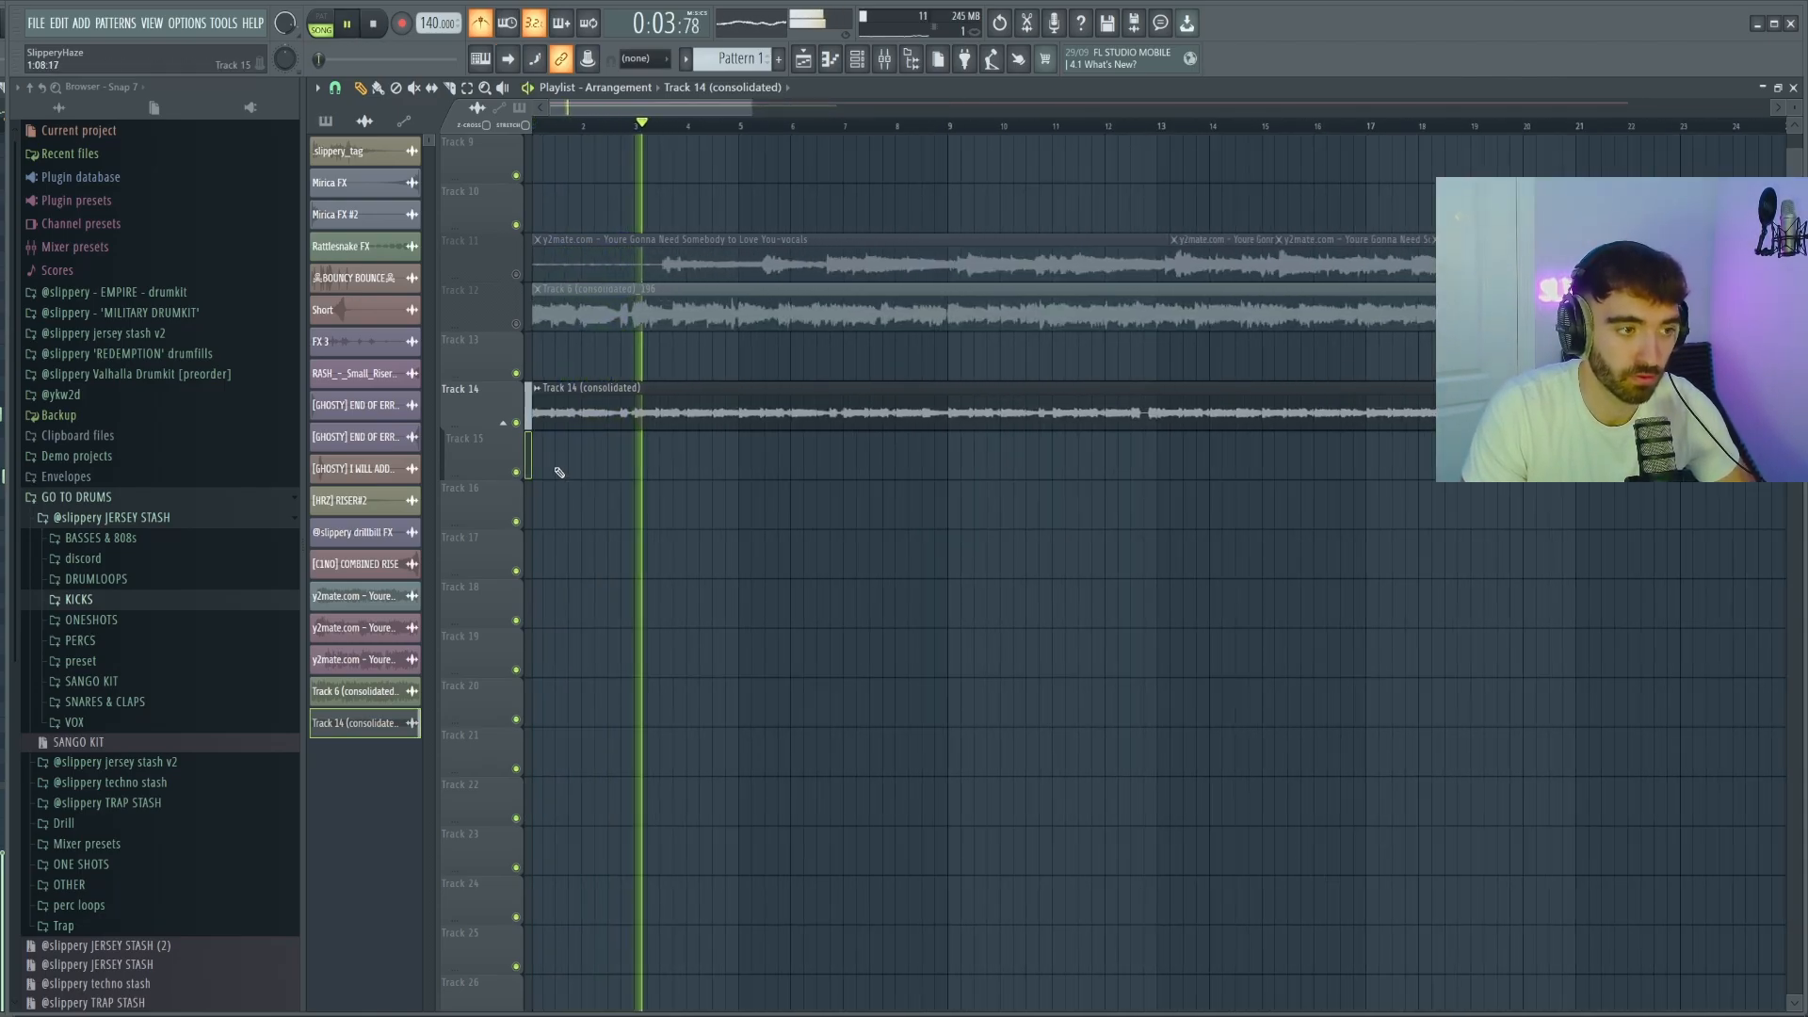
scroll(605, 485, down, 1)
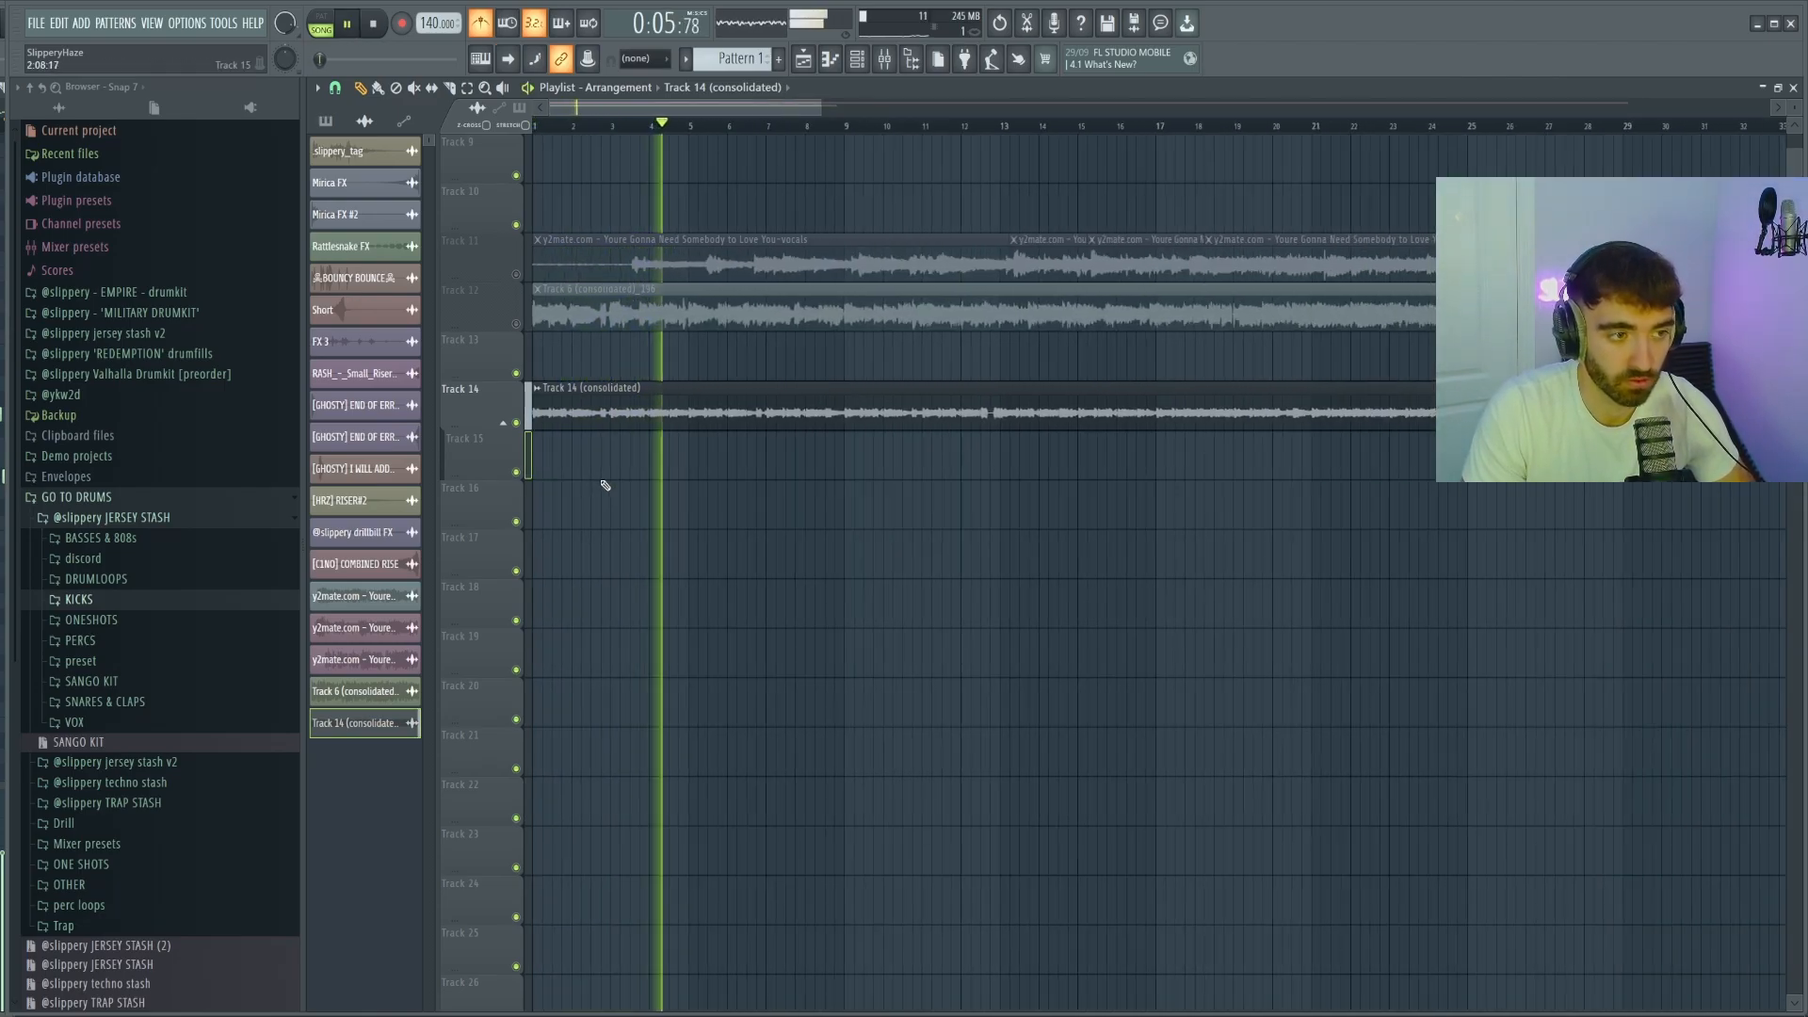
scroll(606, 485, down, 2)
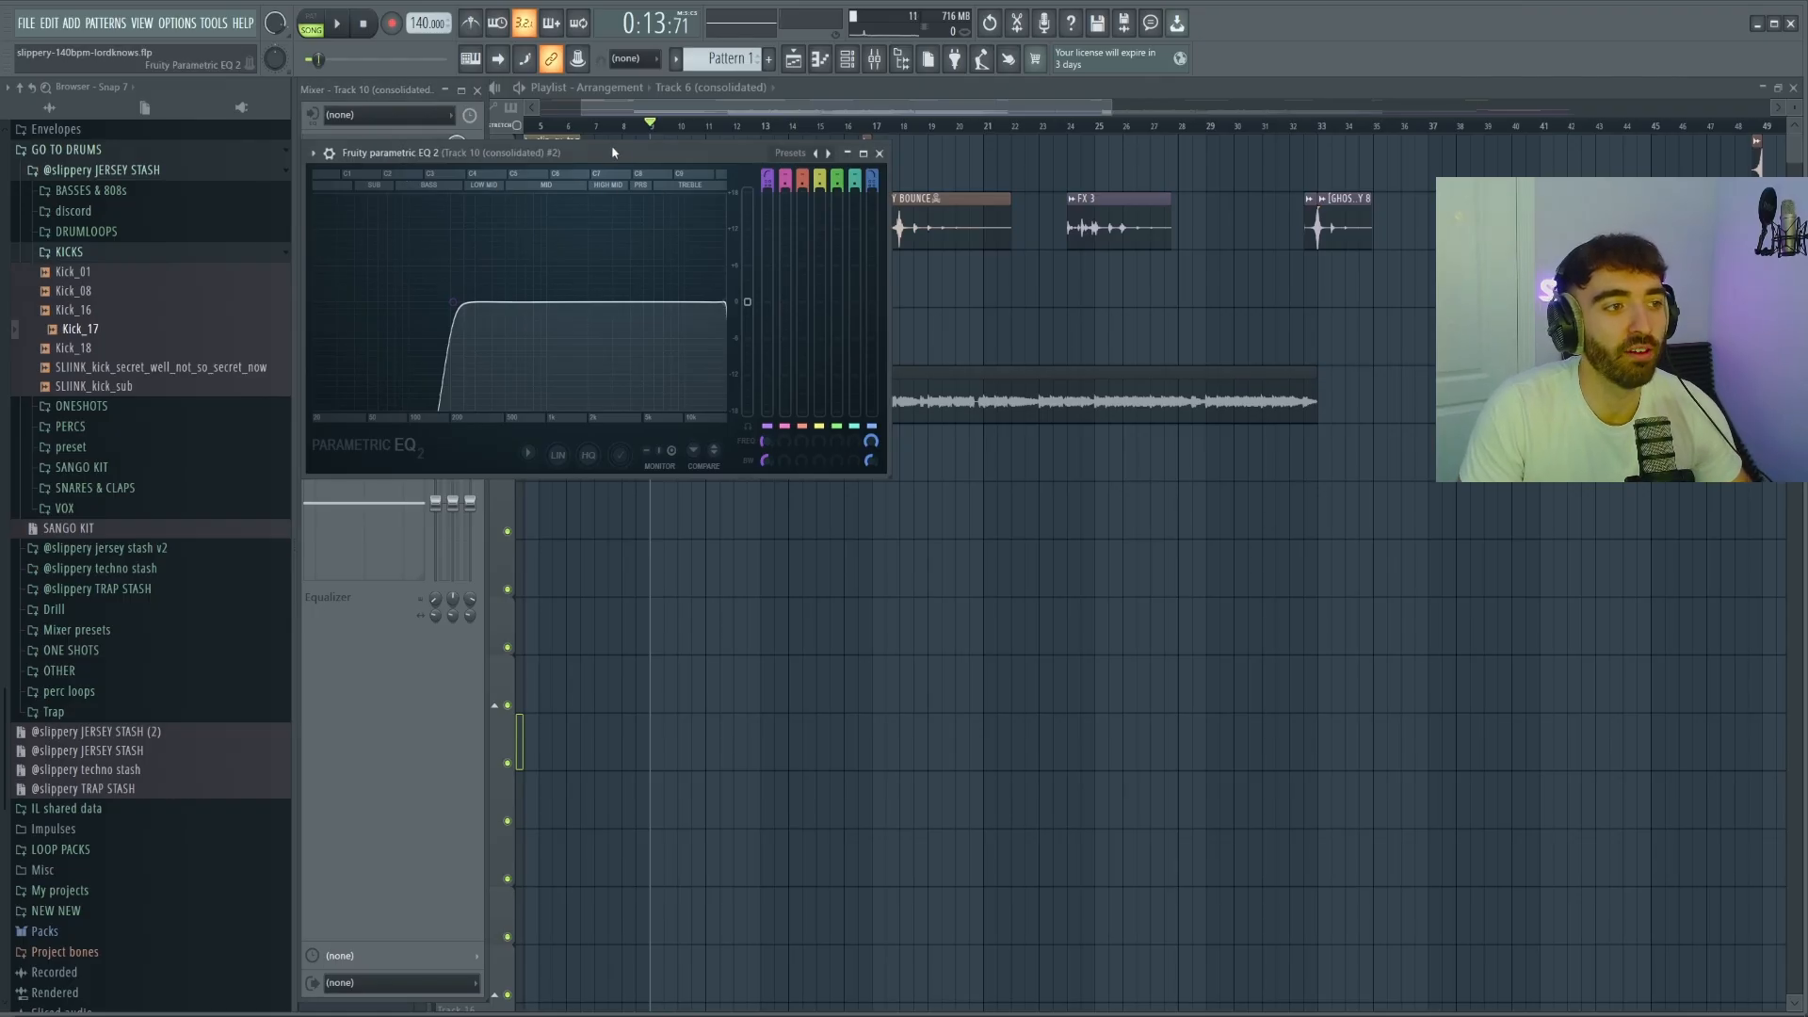
Step: Examine the Fruity Parametric EQ 2, ValhallaVintageVerb, Vintage Chorus and Fruity Flangus settings on the Track 10 sample's mixer track
drag(612, 151, 972, 479)
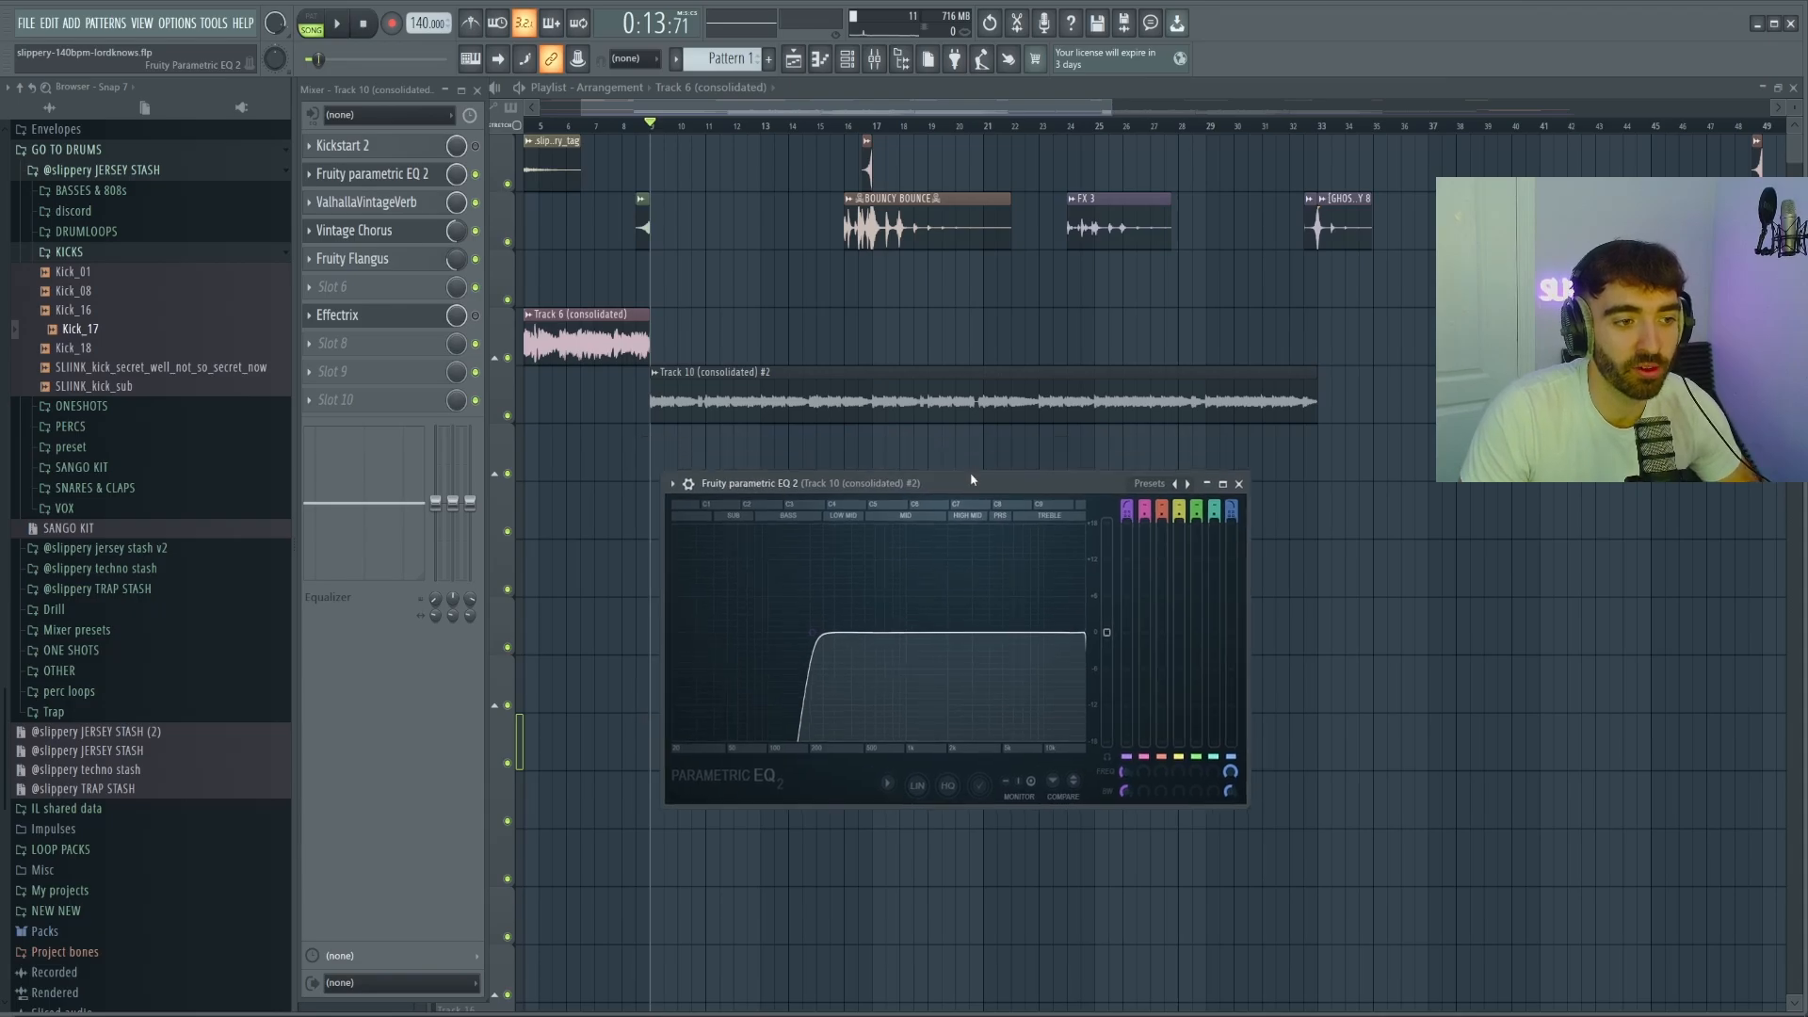
click(381, 173)
click(376, 201)
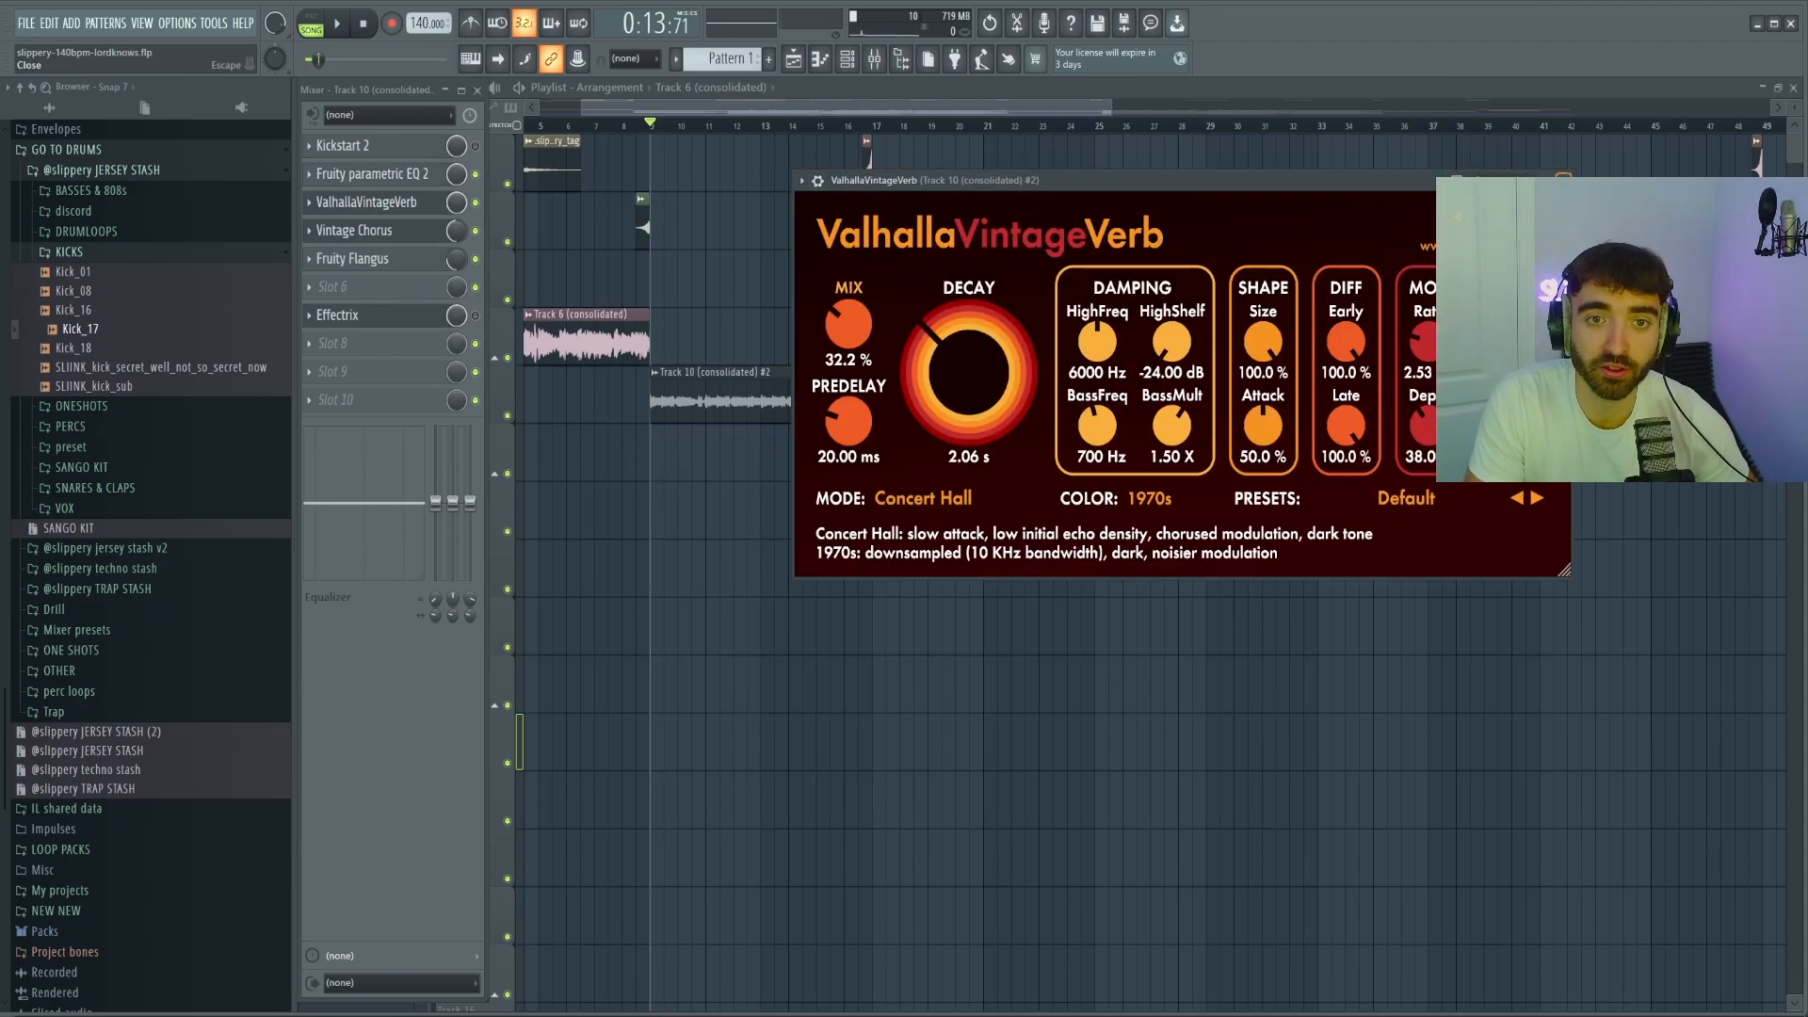
click(376, 202)
click(377, 230)
click(377, 230)
click(377, 258)
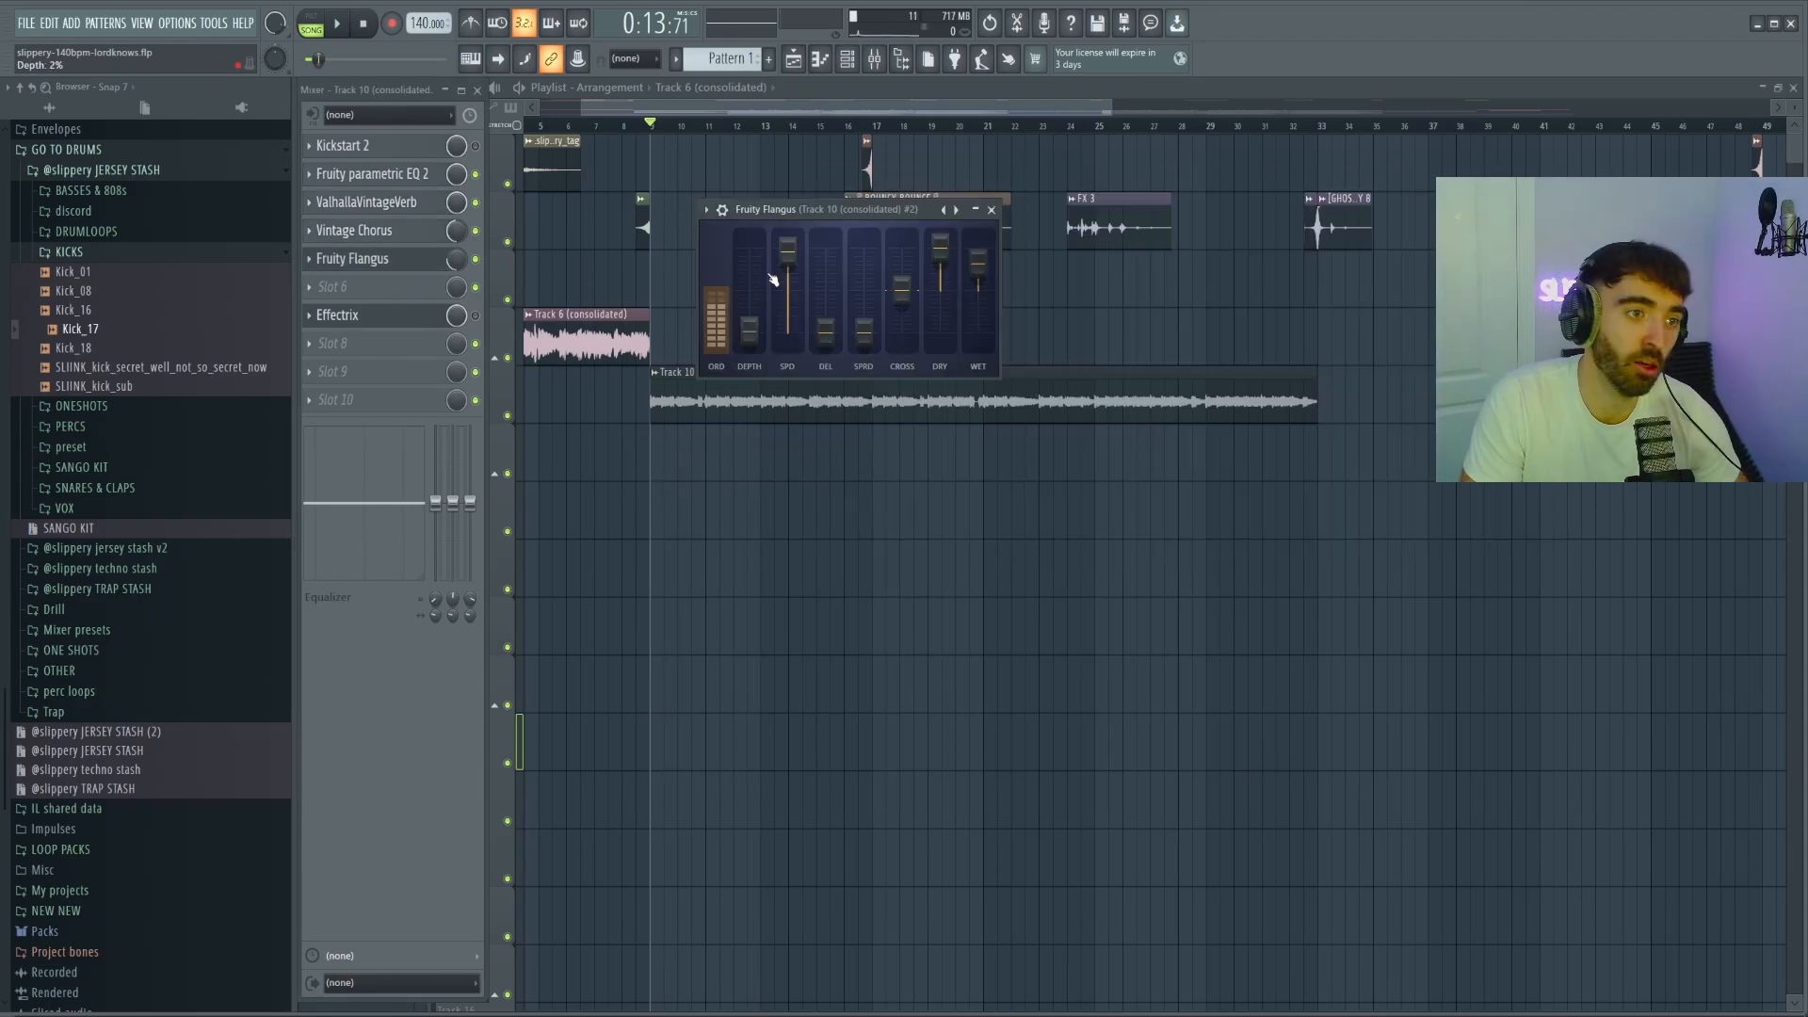
click(991, 210)
key(F9)
key(space)
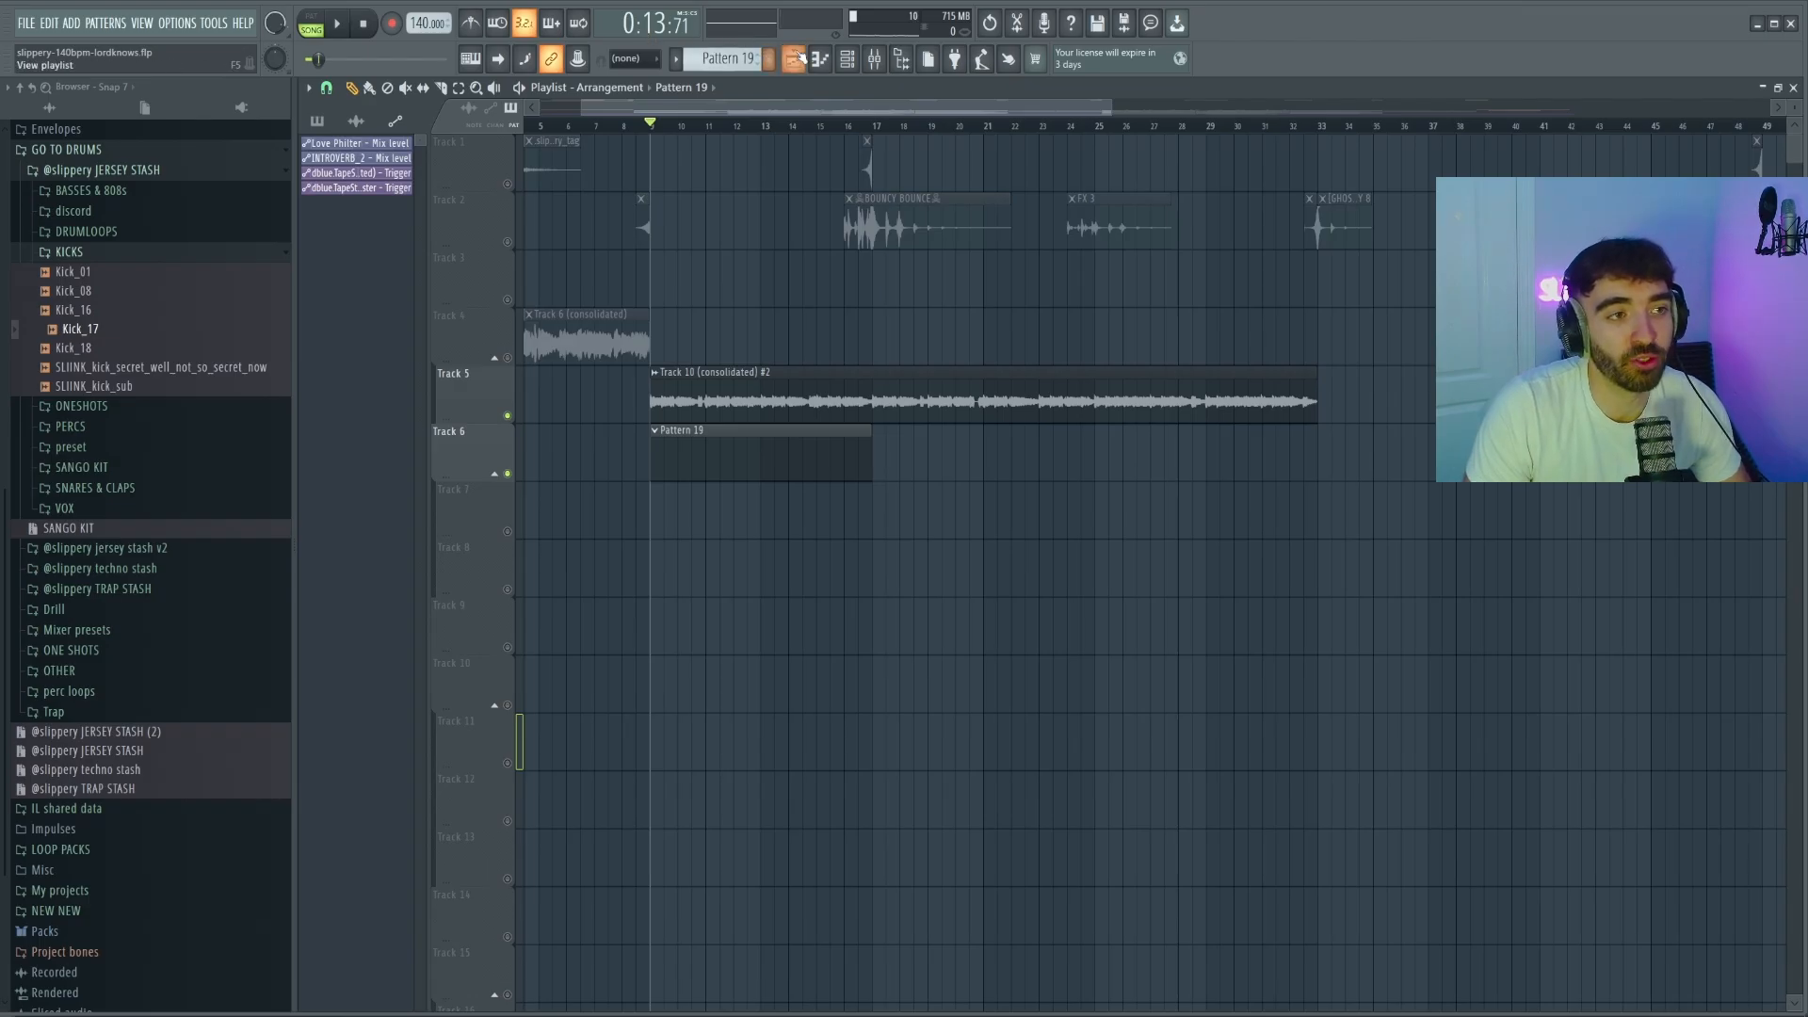
Step: Repeat the one-bar, five-hit JERSEY KICK 1 rhythm across eight bars of Pattern 19 and play it with the sample
click(846, 60)
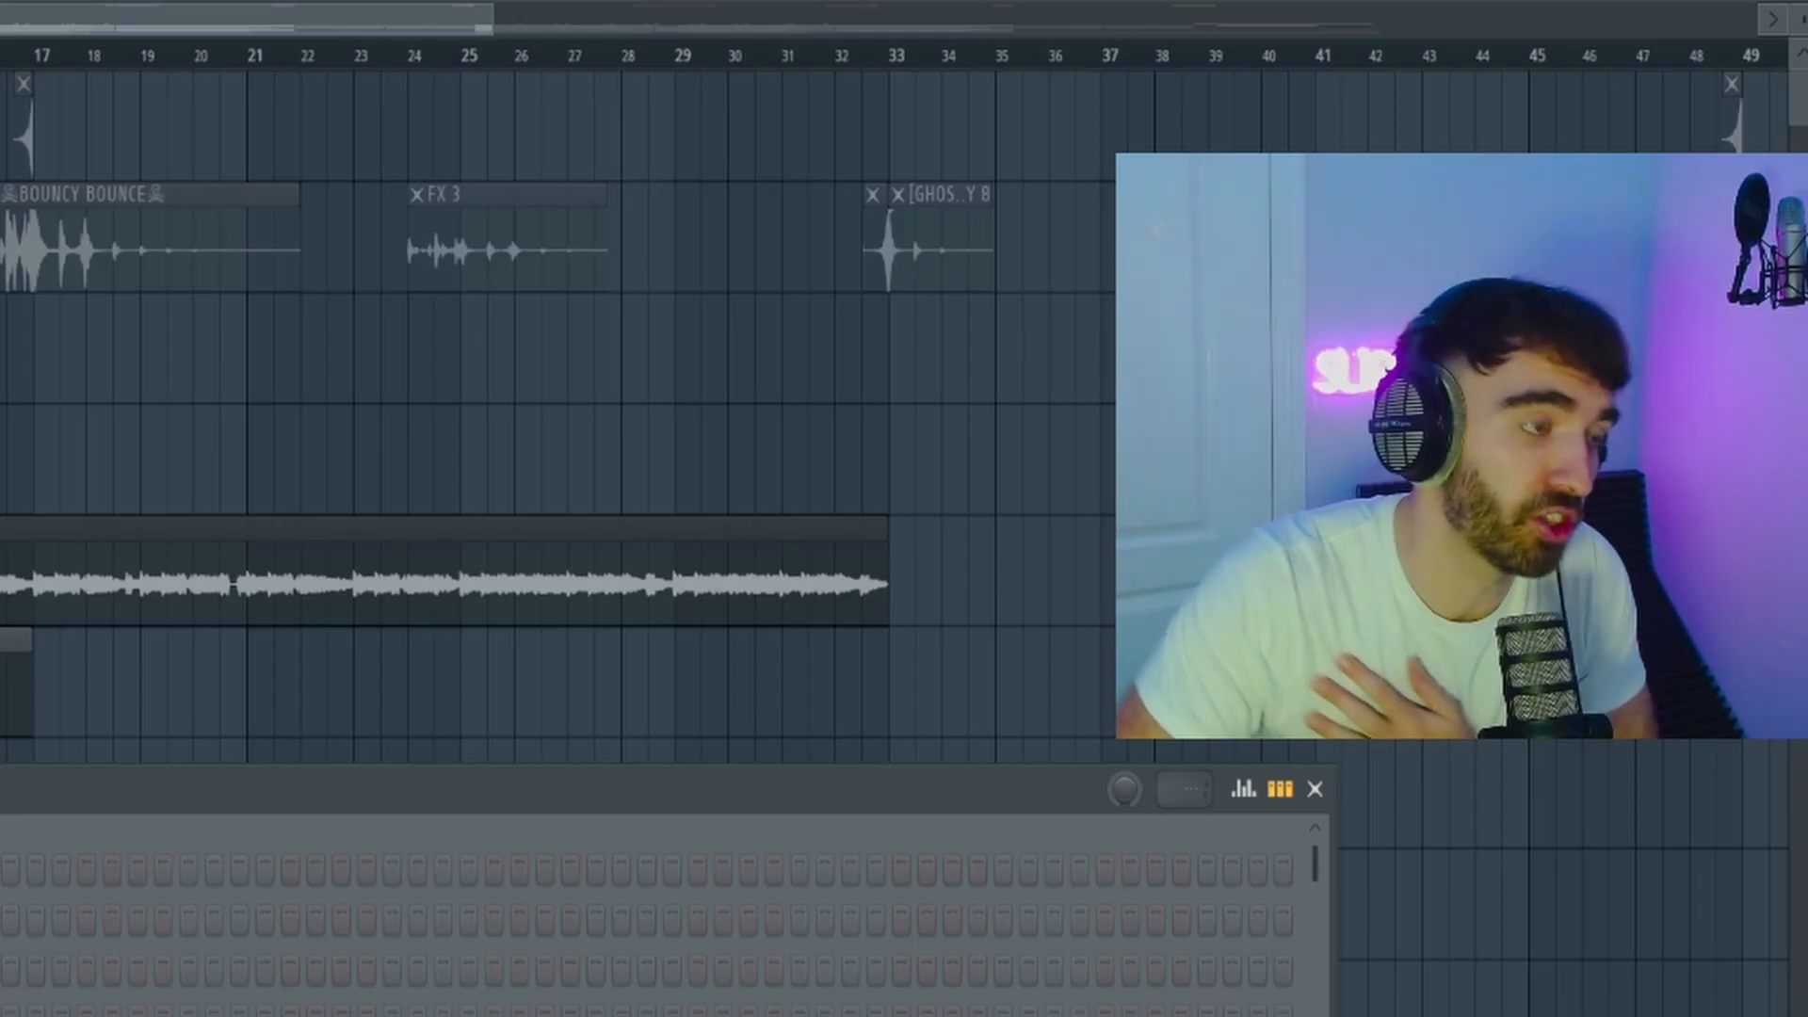
drag(565, 789, 615, 777)
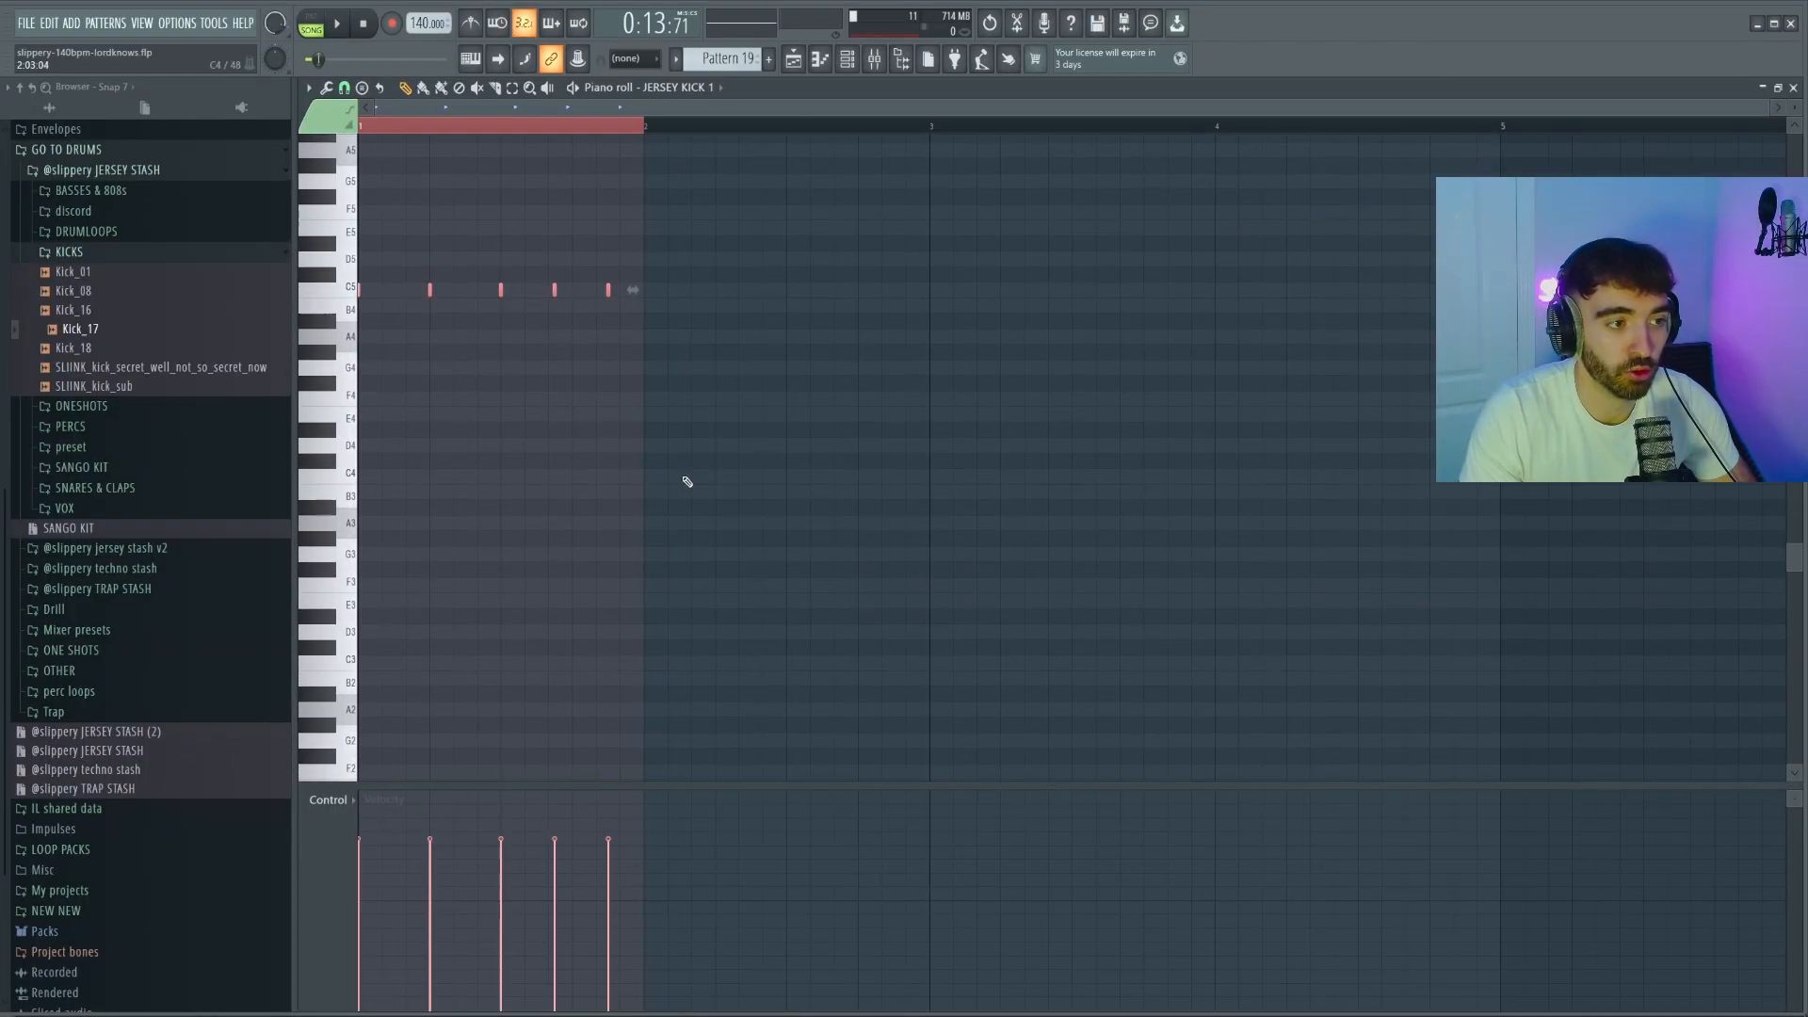
key(ctrl+b)
key(ctrl+b)
key(ctrl+b)
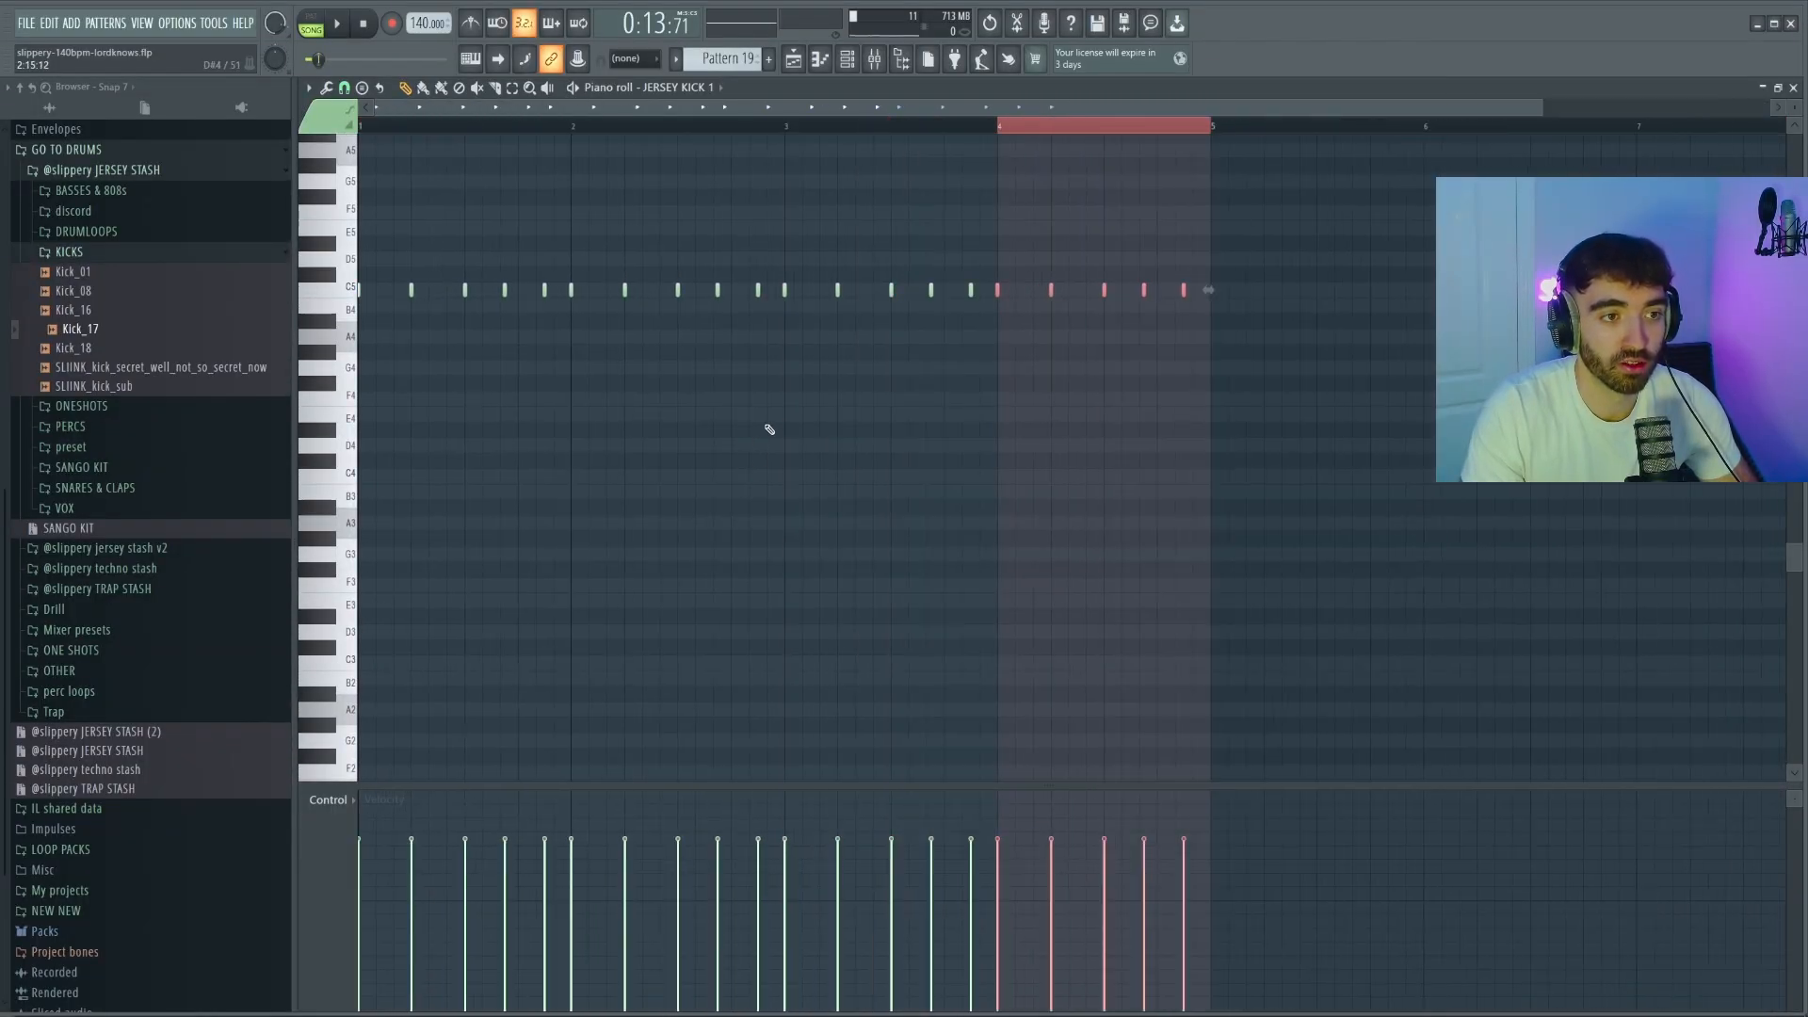
key(ctrl+b)
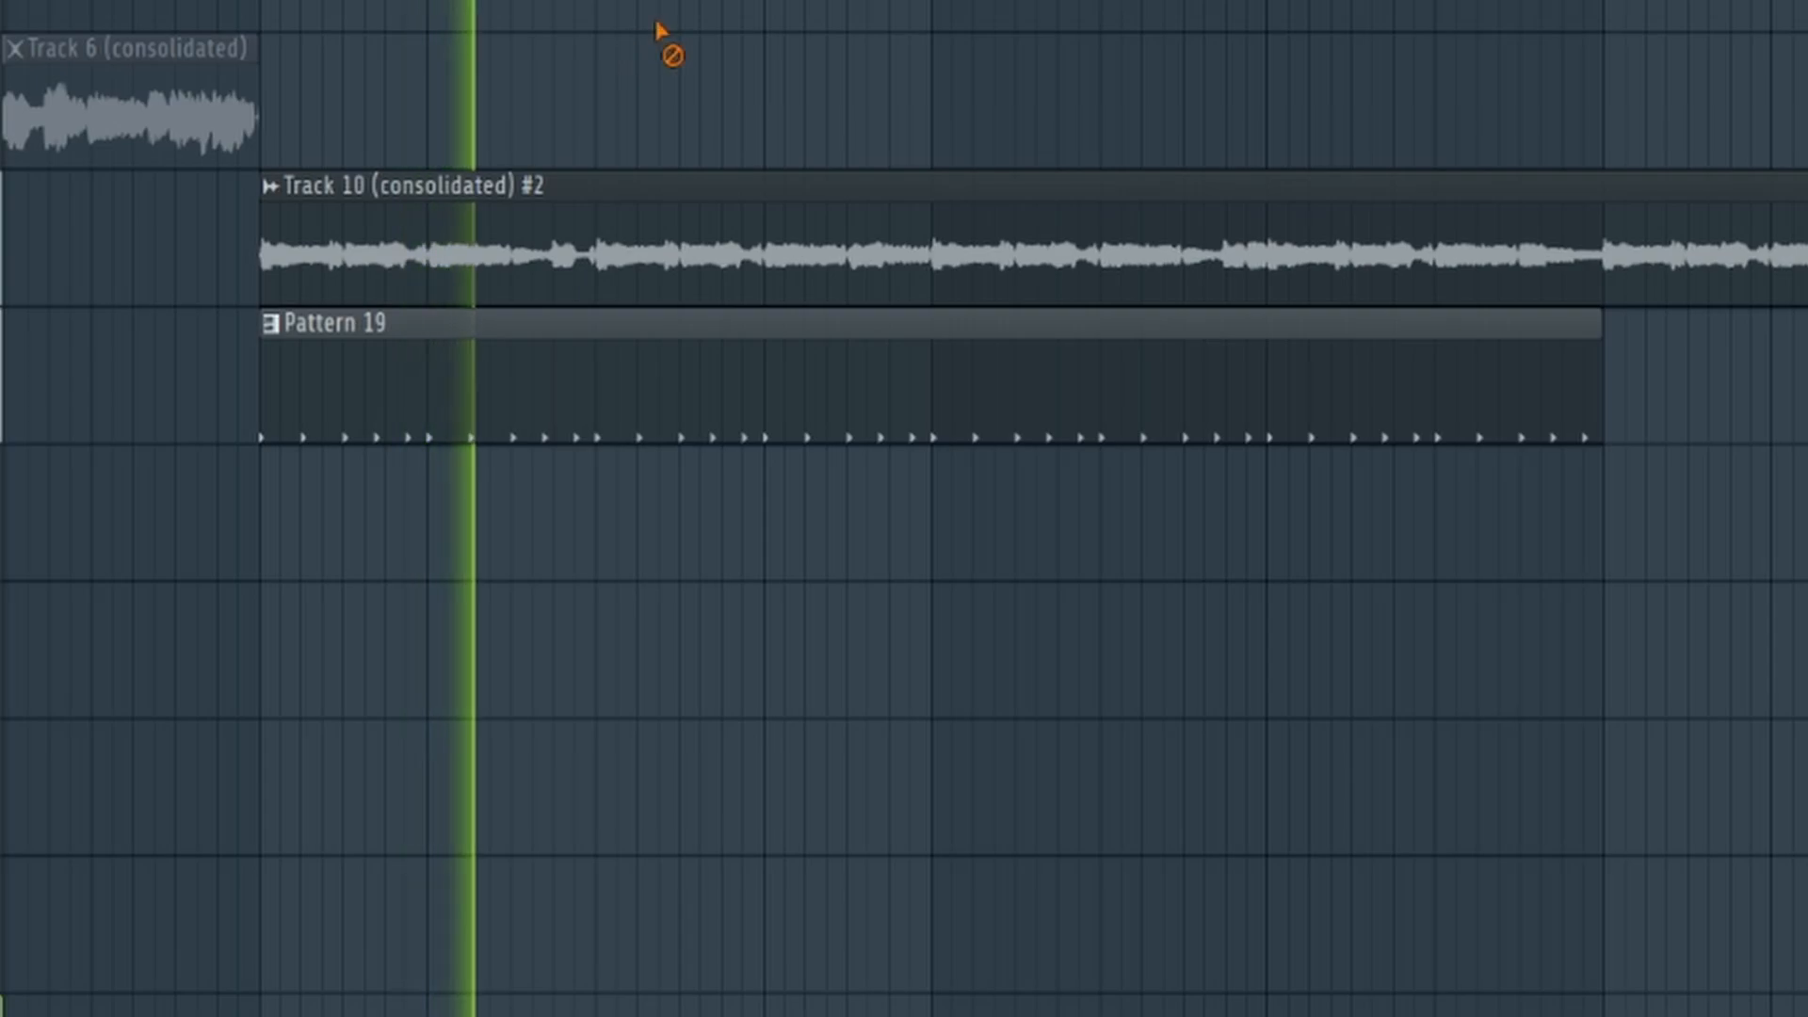
key(space)
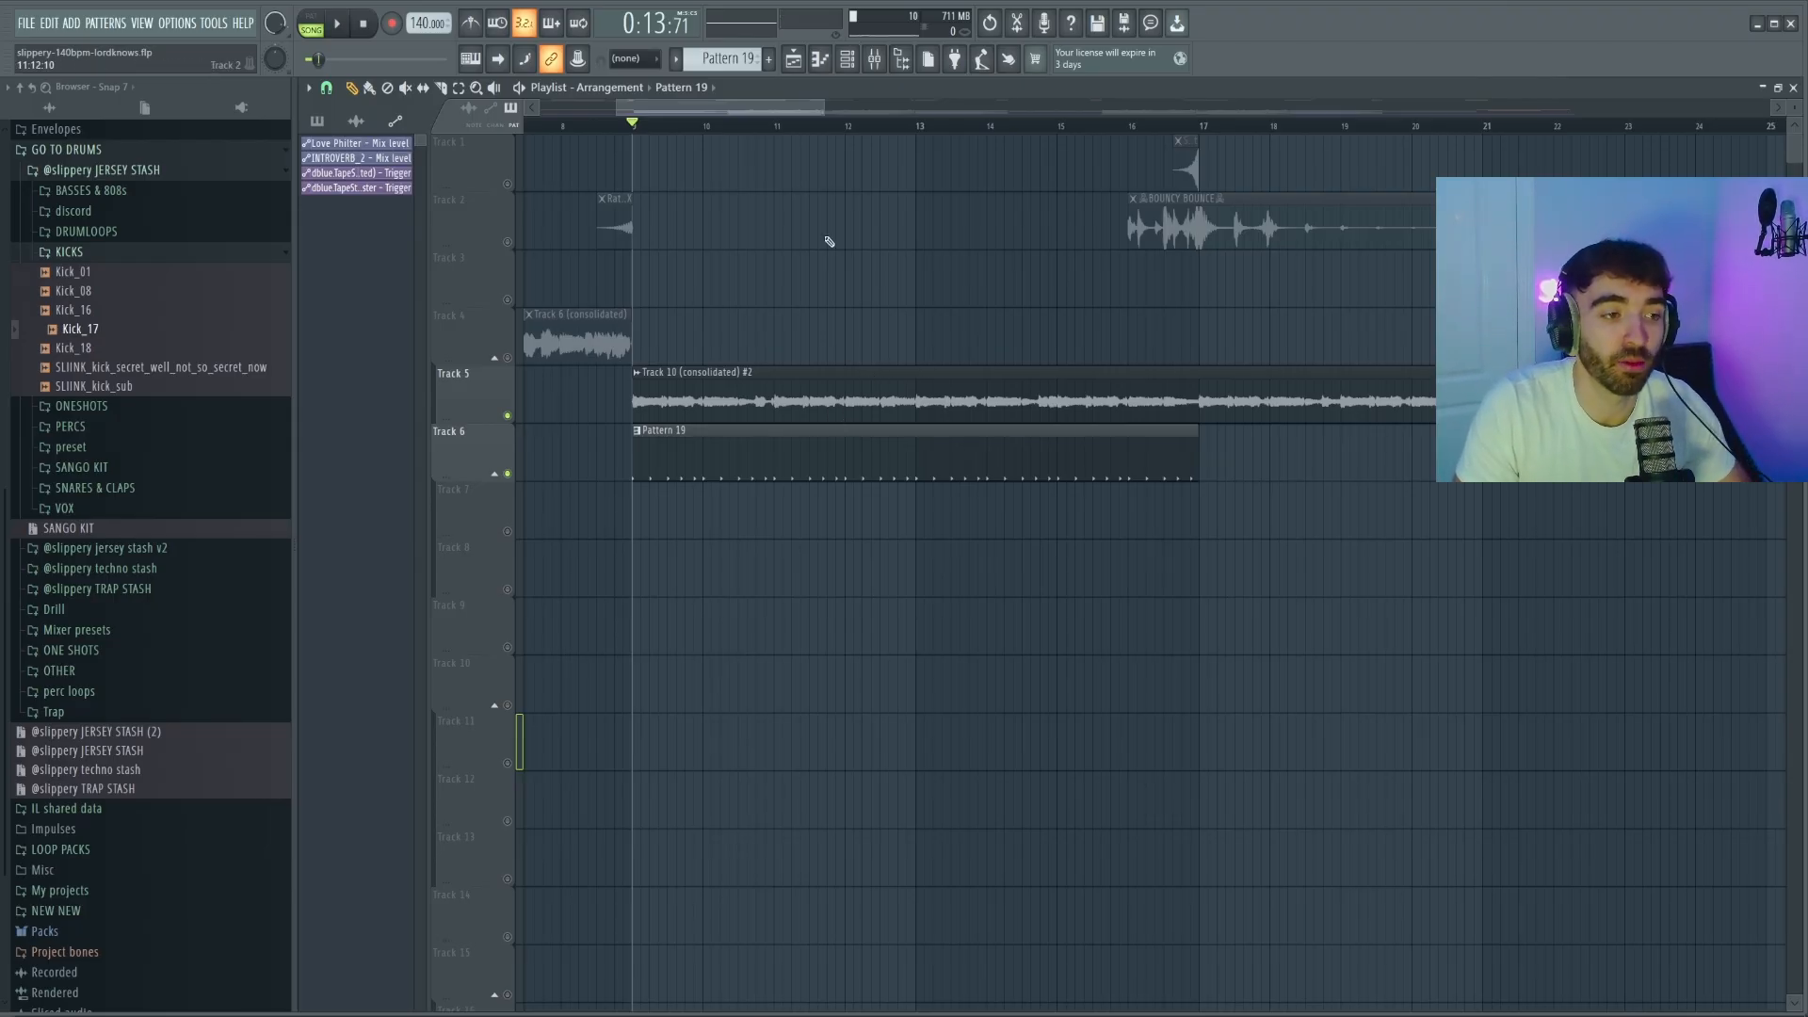
Step: Sidechain the JERSEY KICK 1 mixer track to the Track 10 sample's mixer track
key(F9)
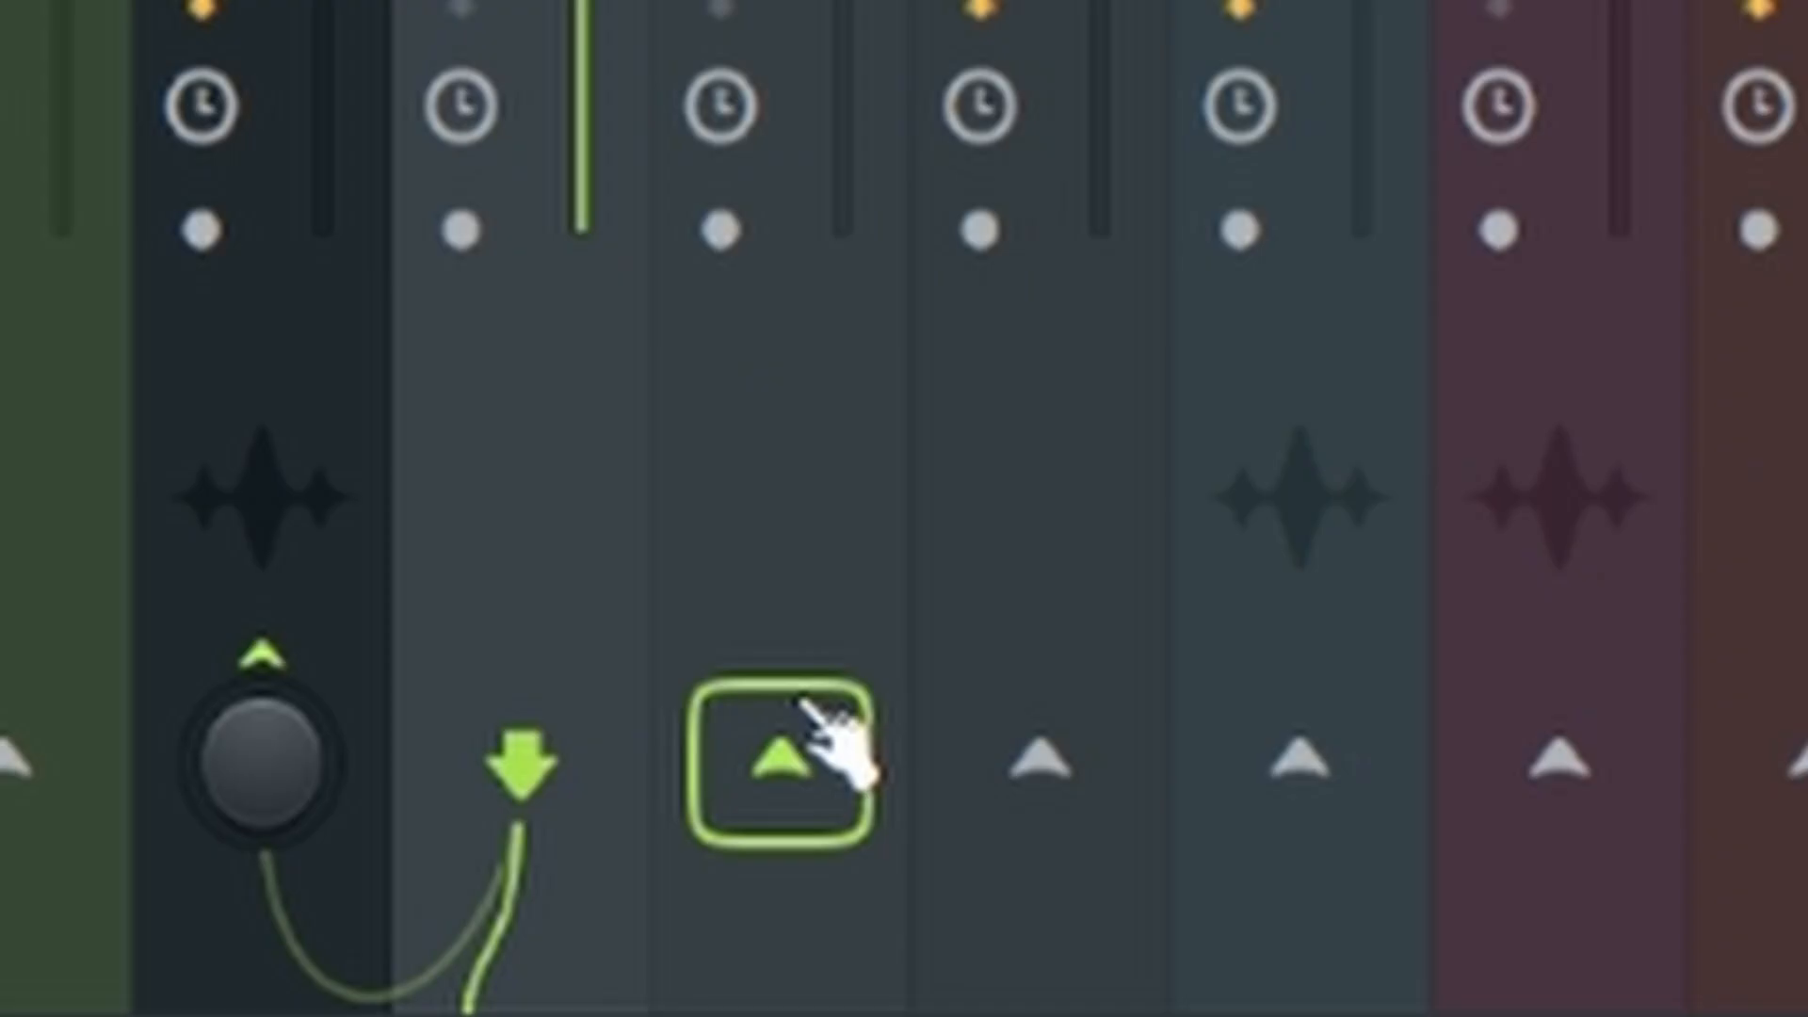
right_click(703, 974)
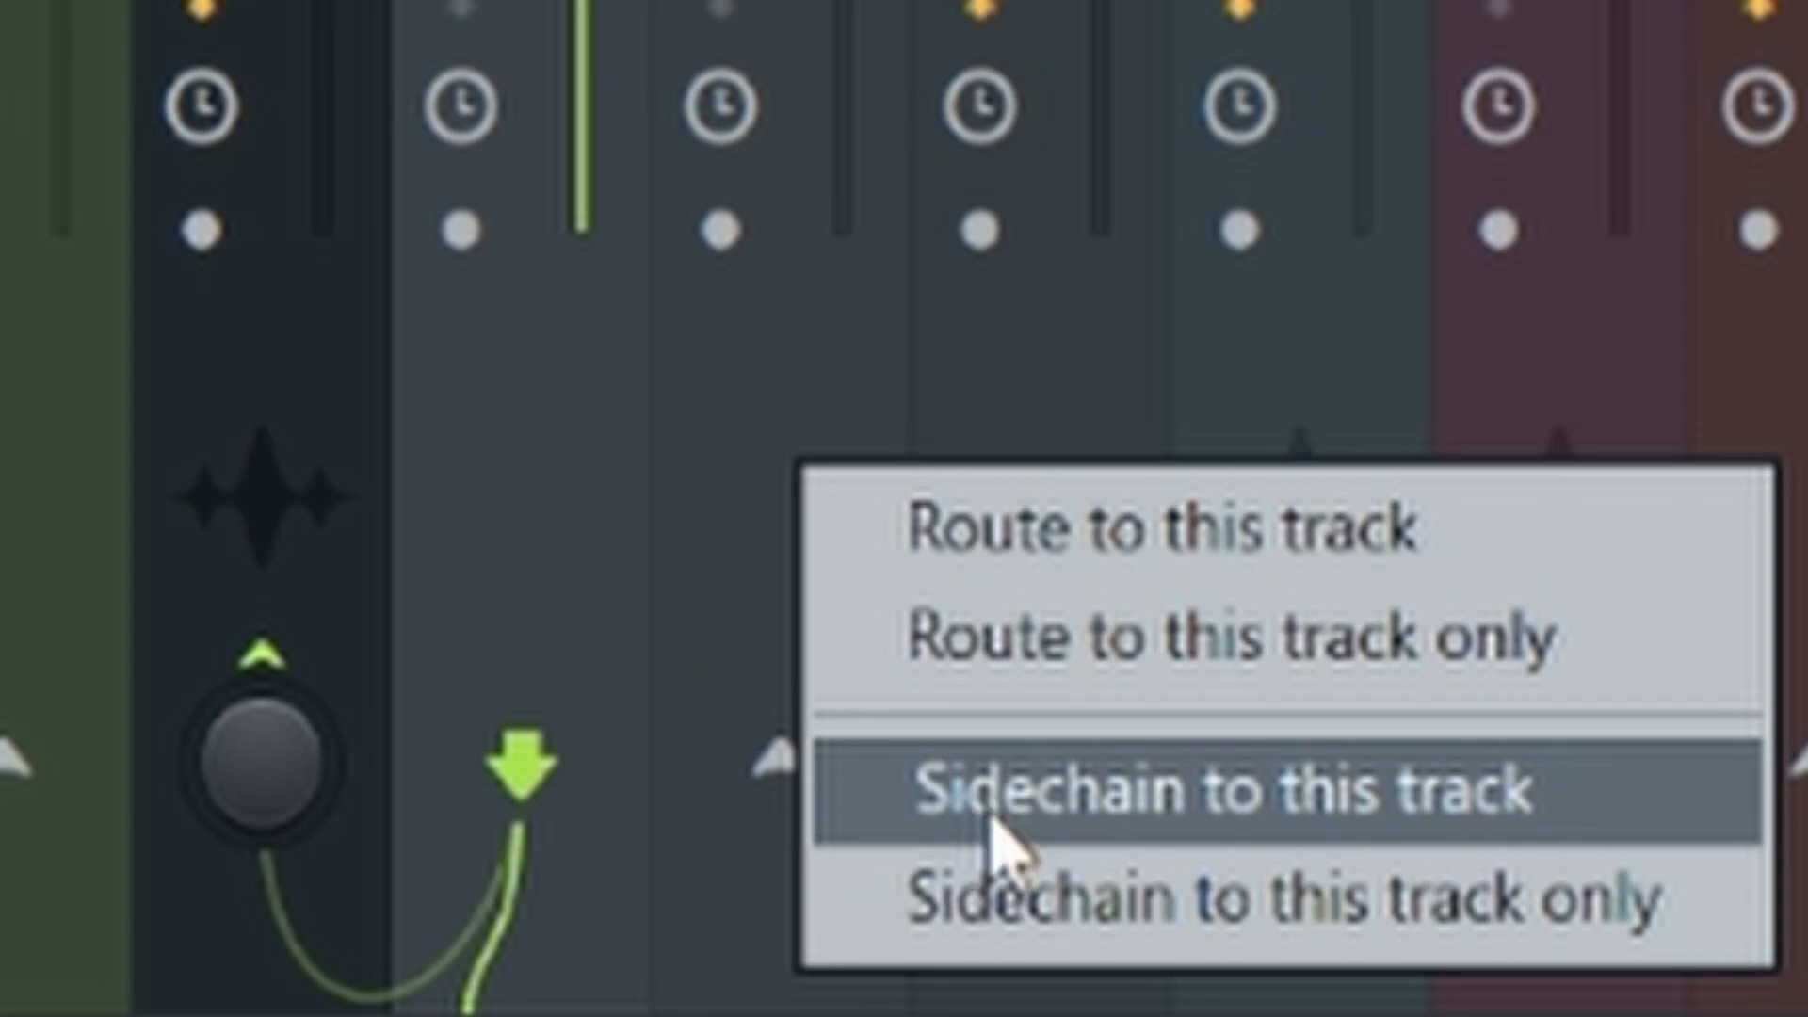
click(936, 532)
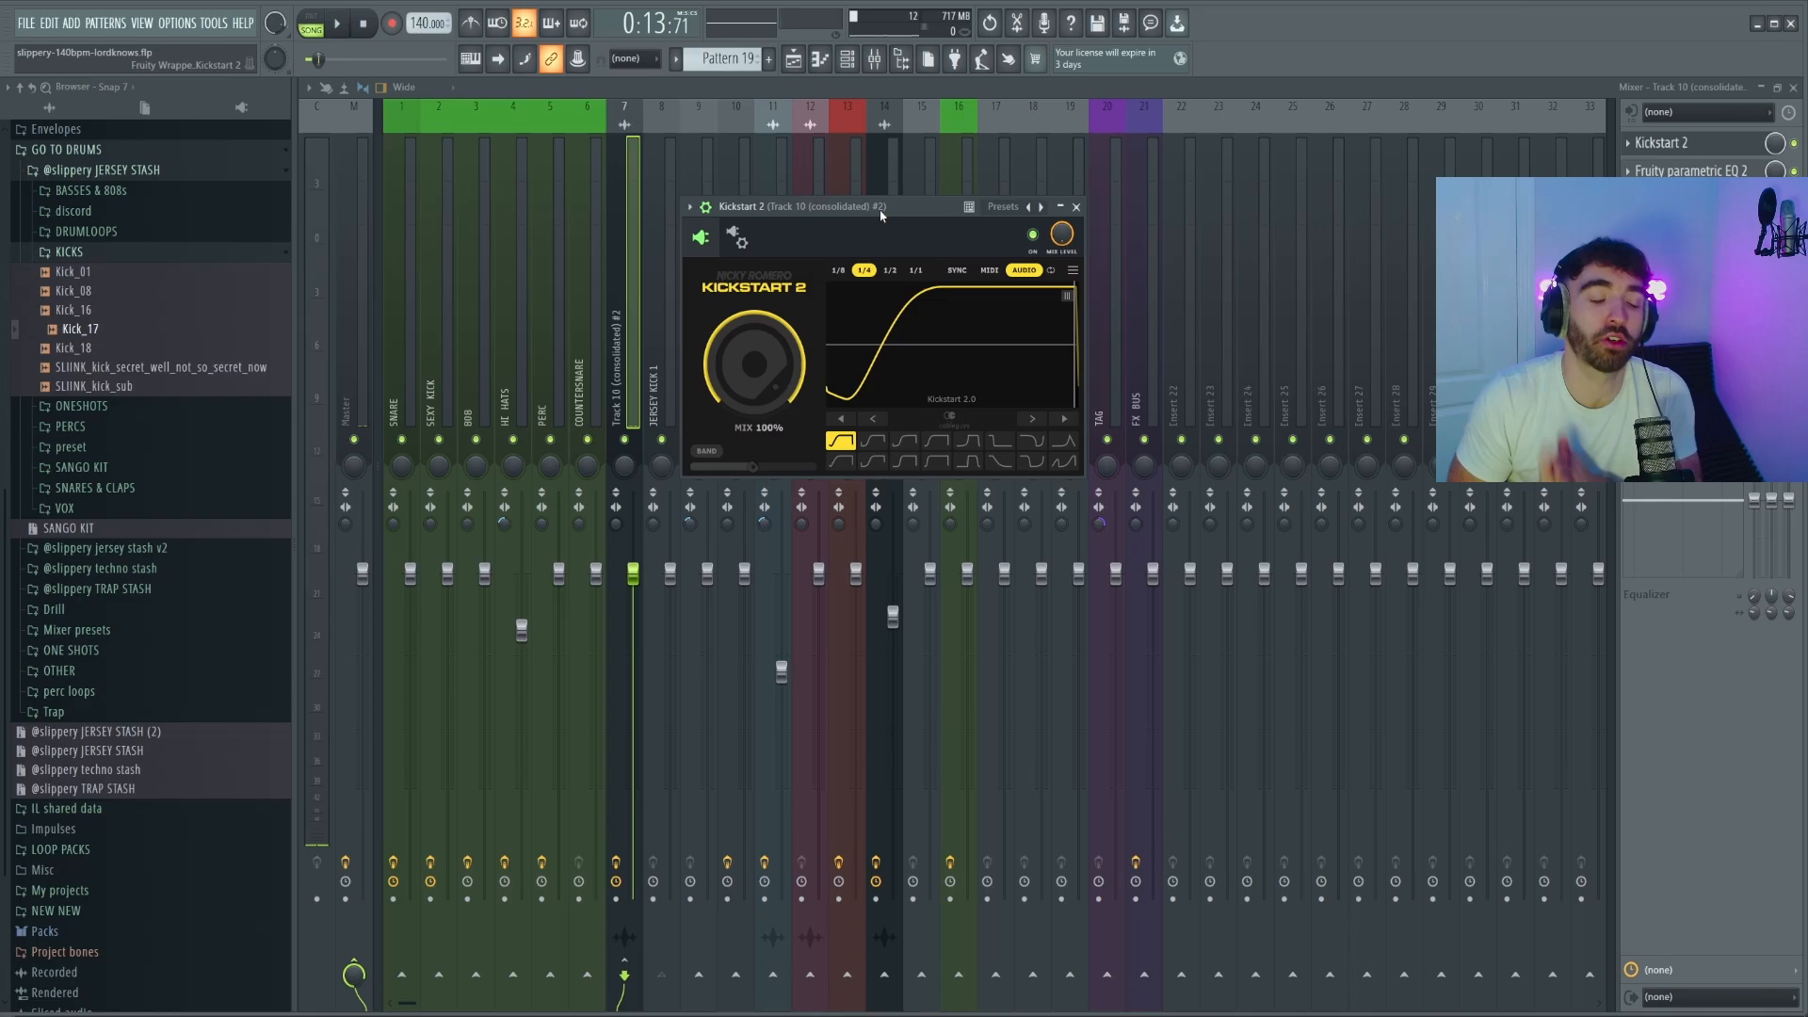
Step: Map Kickstart 2's Sidechain L / Sidechain R input to 1 in its processing settings
click(740, 242)
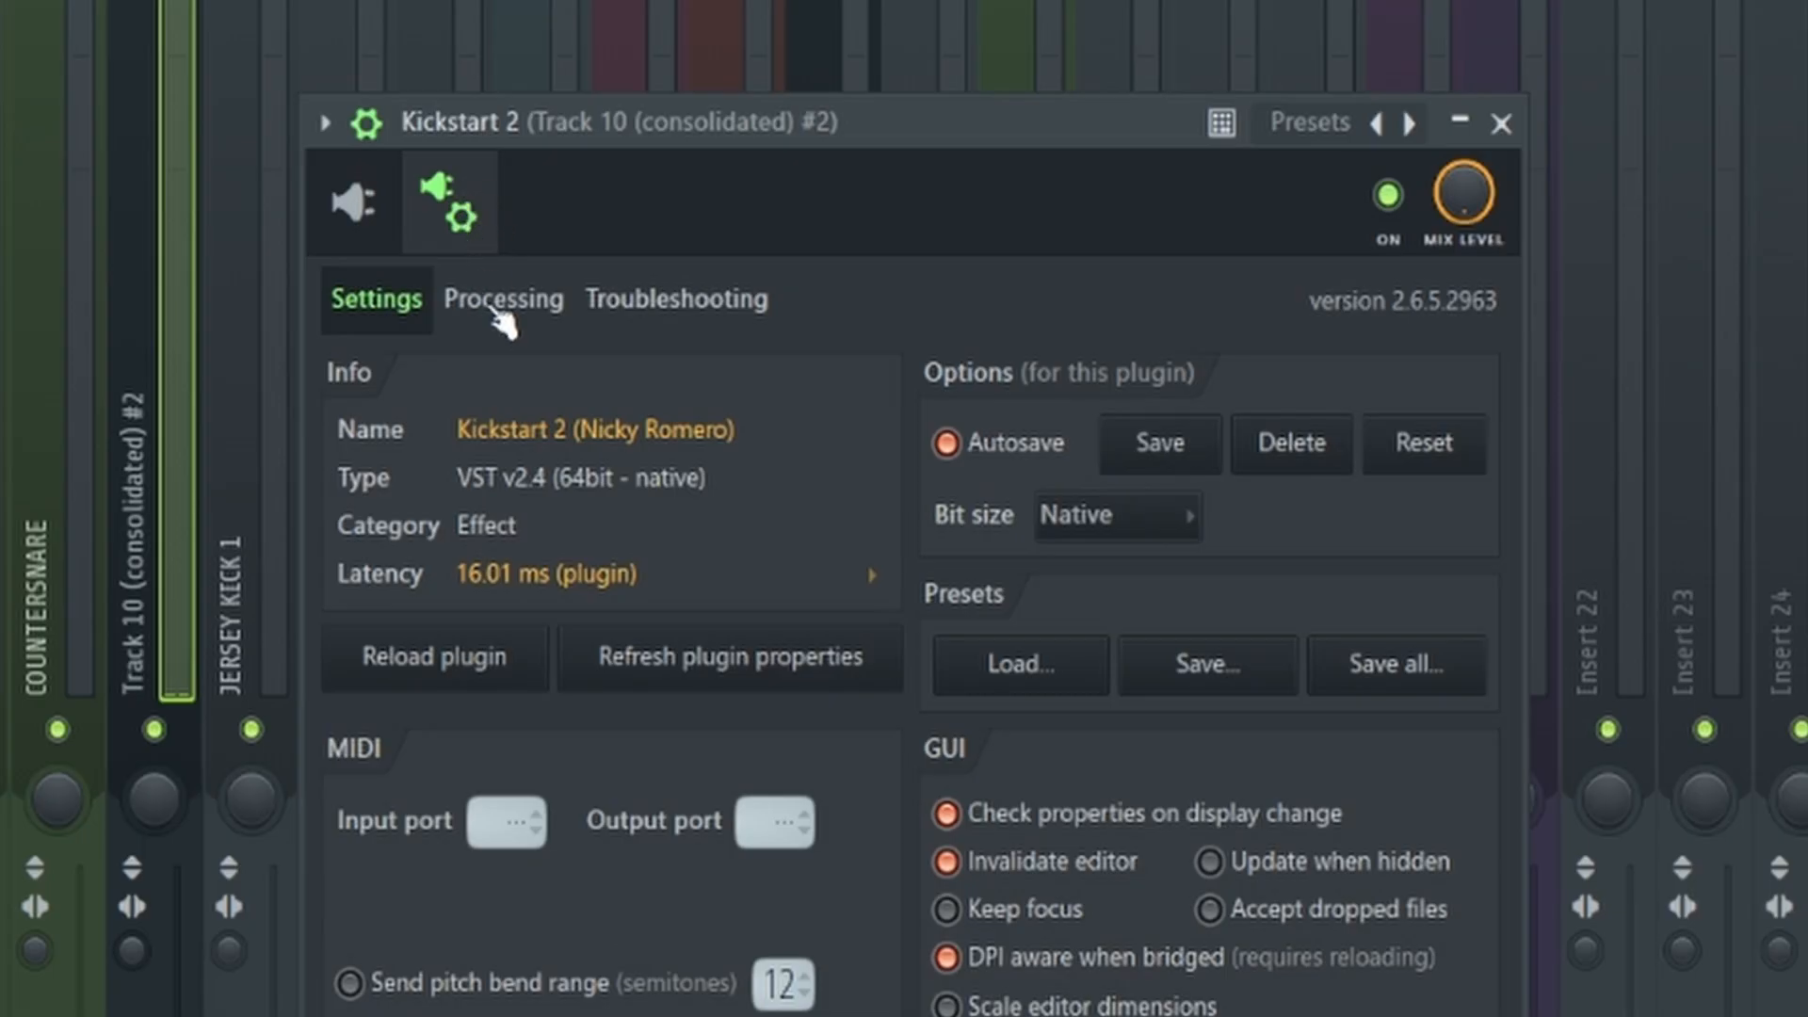
click(499, 311)
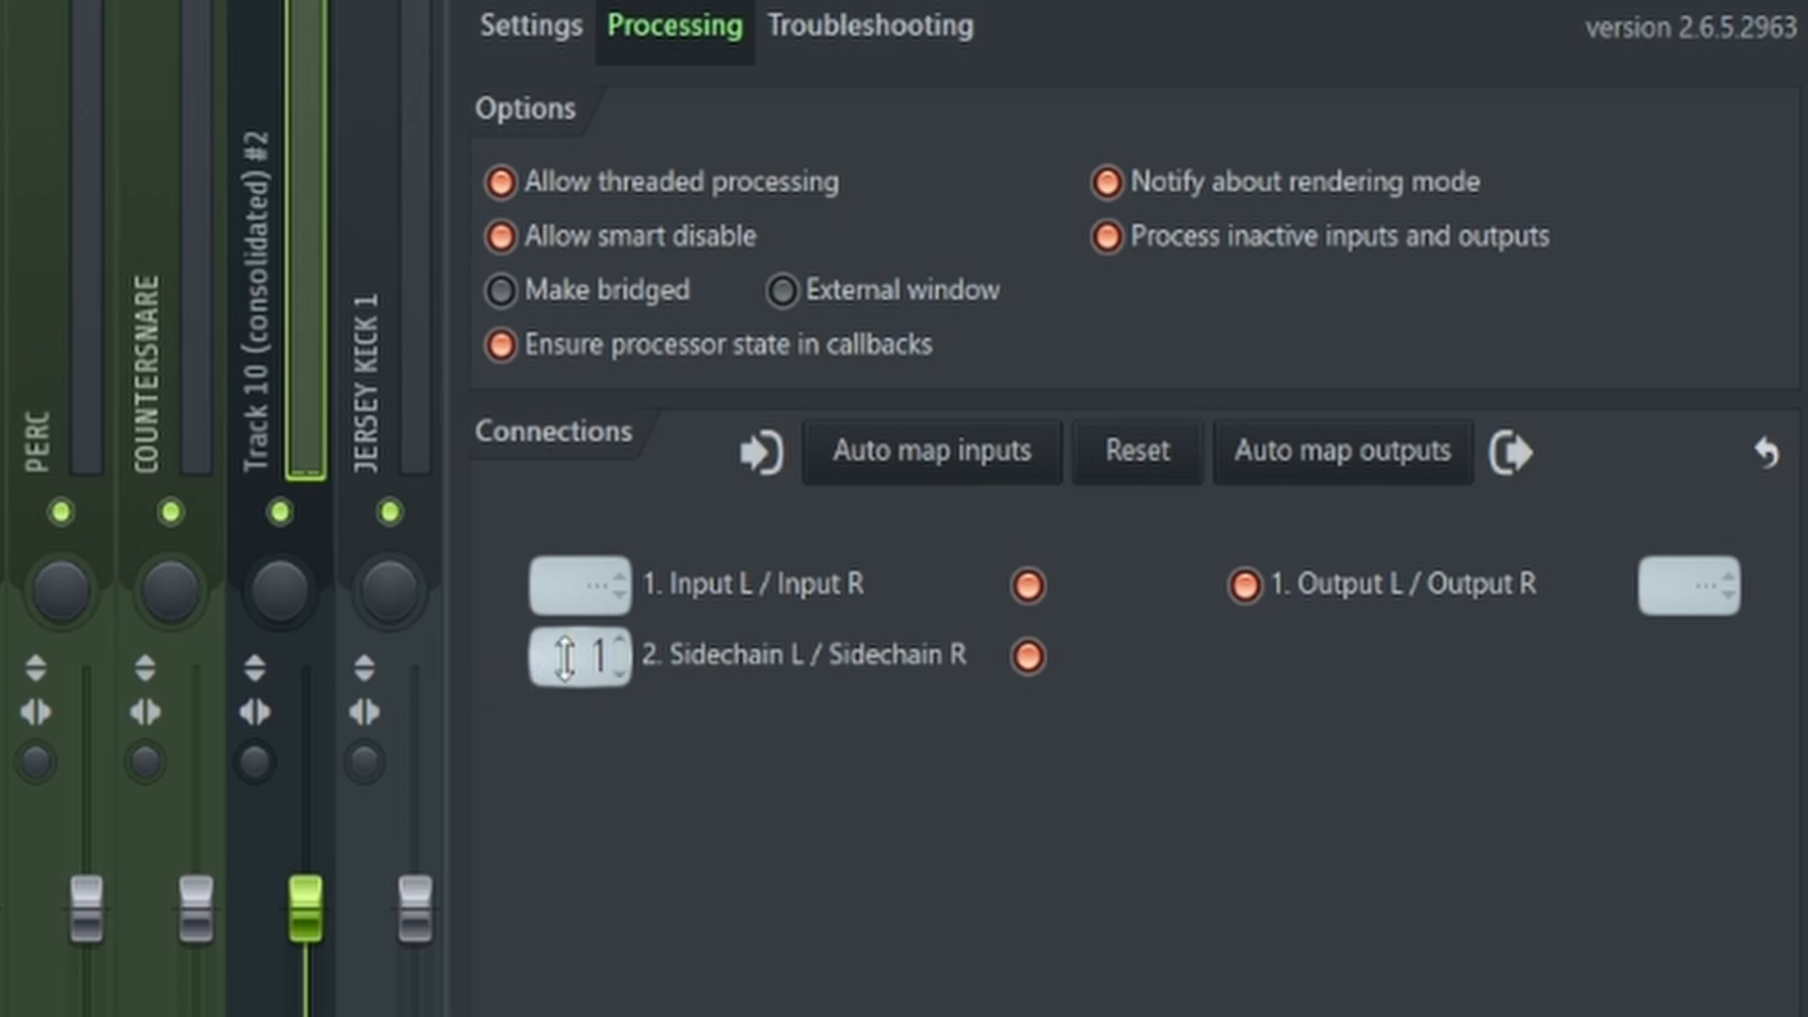
click(565, 656)
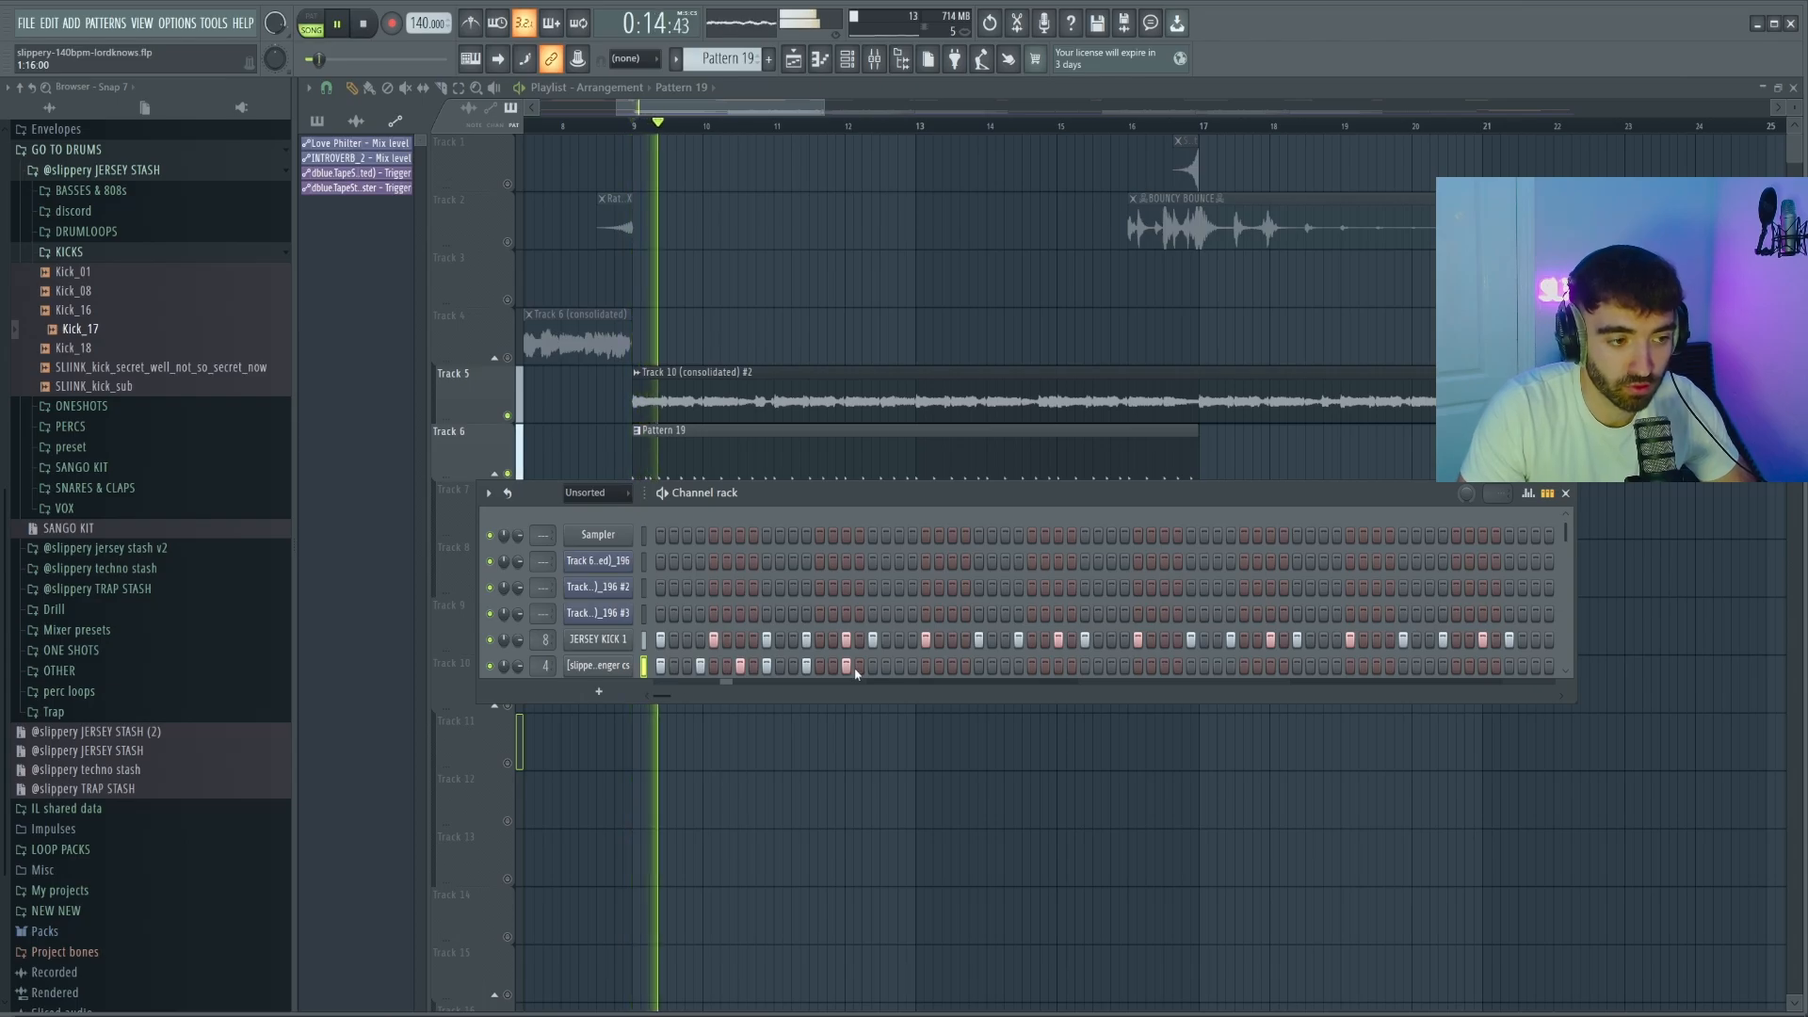
Step: Restart playback to audition the hits on the channel below JERSEY KICK 1 with the sample
key(space)
key(space)
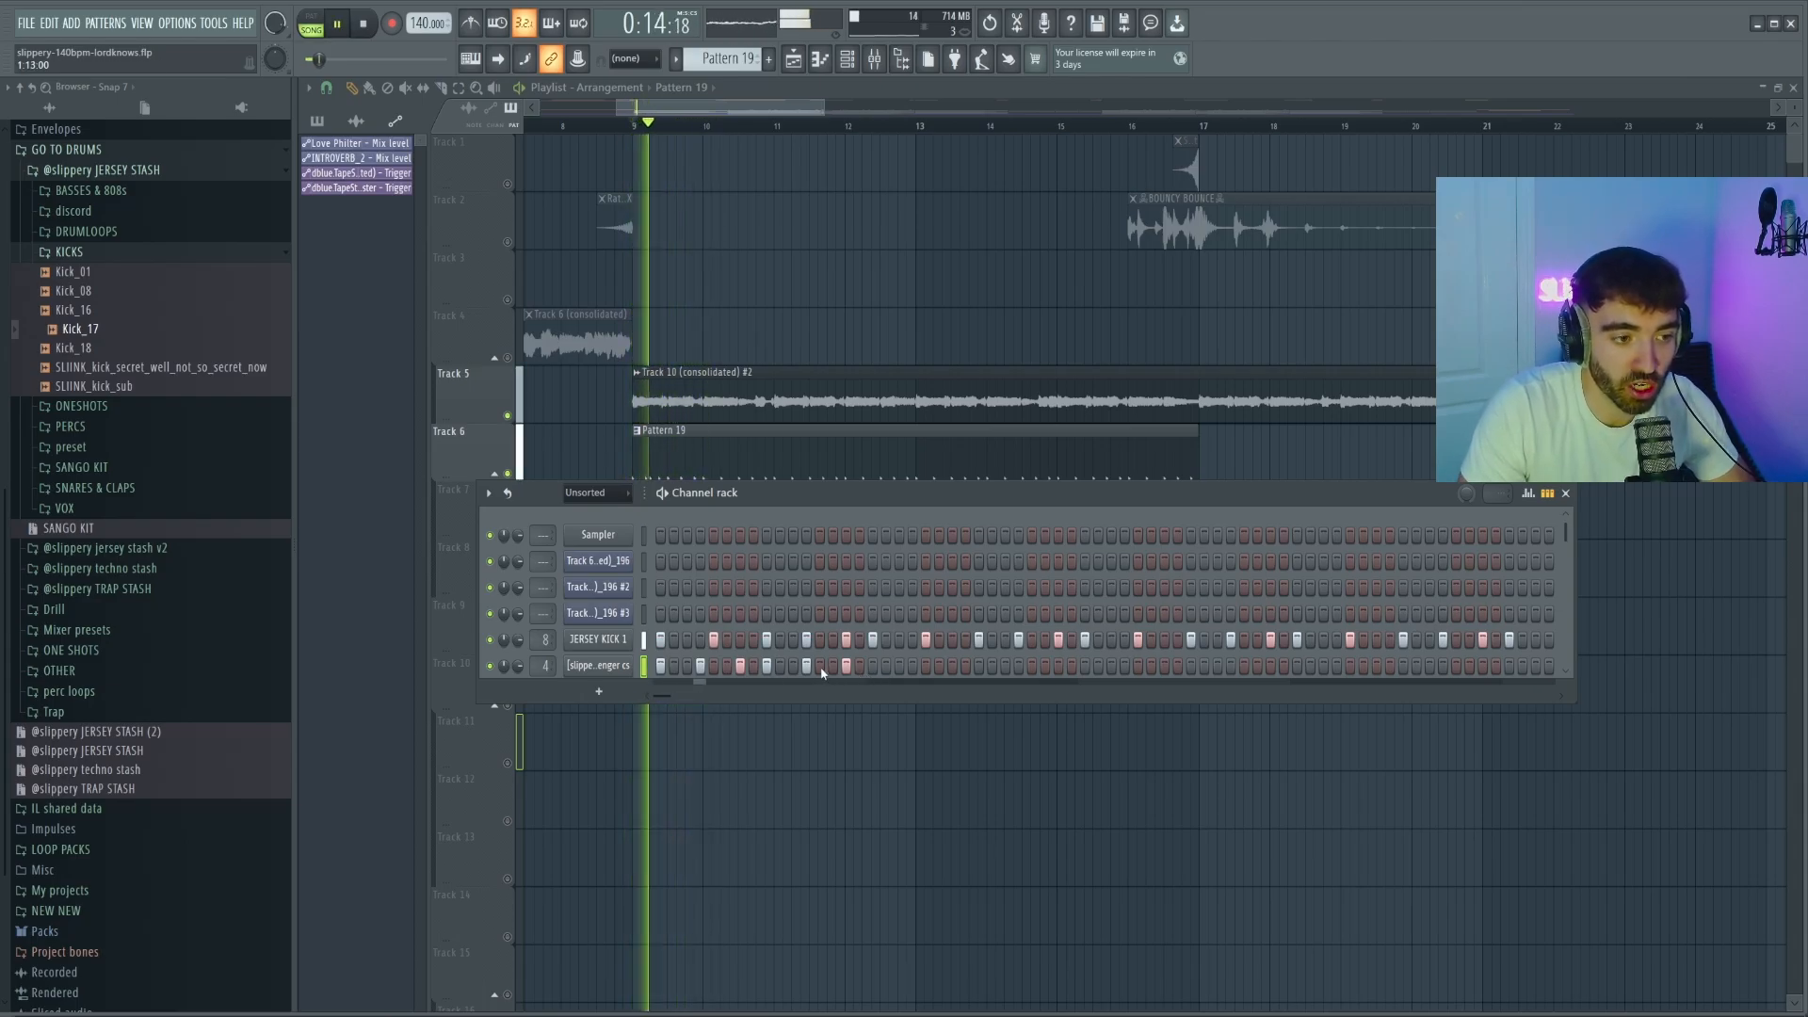
Step: Add [slippery] avenger cs hits on steps 17, 20 and 23 and play them with the kick and sample
key(space)
key(space)
click(874, 667)
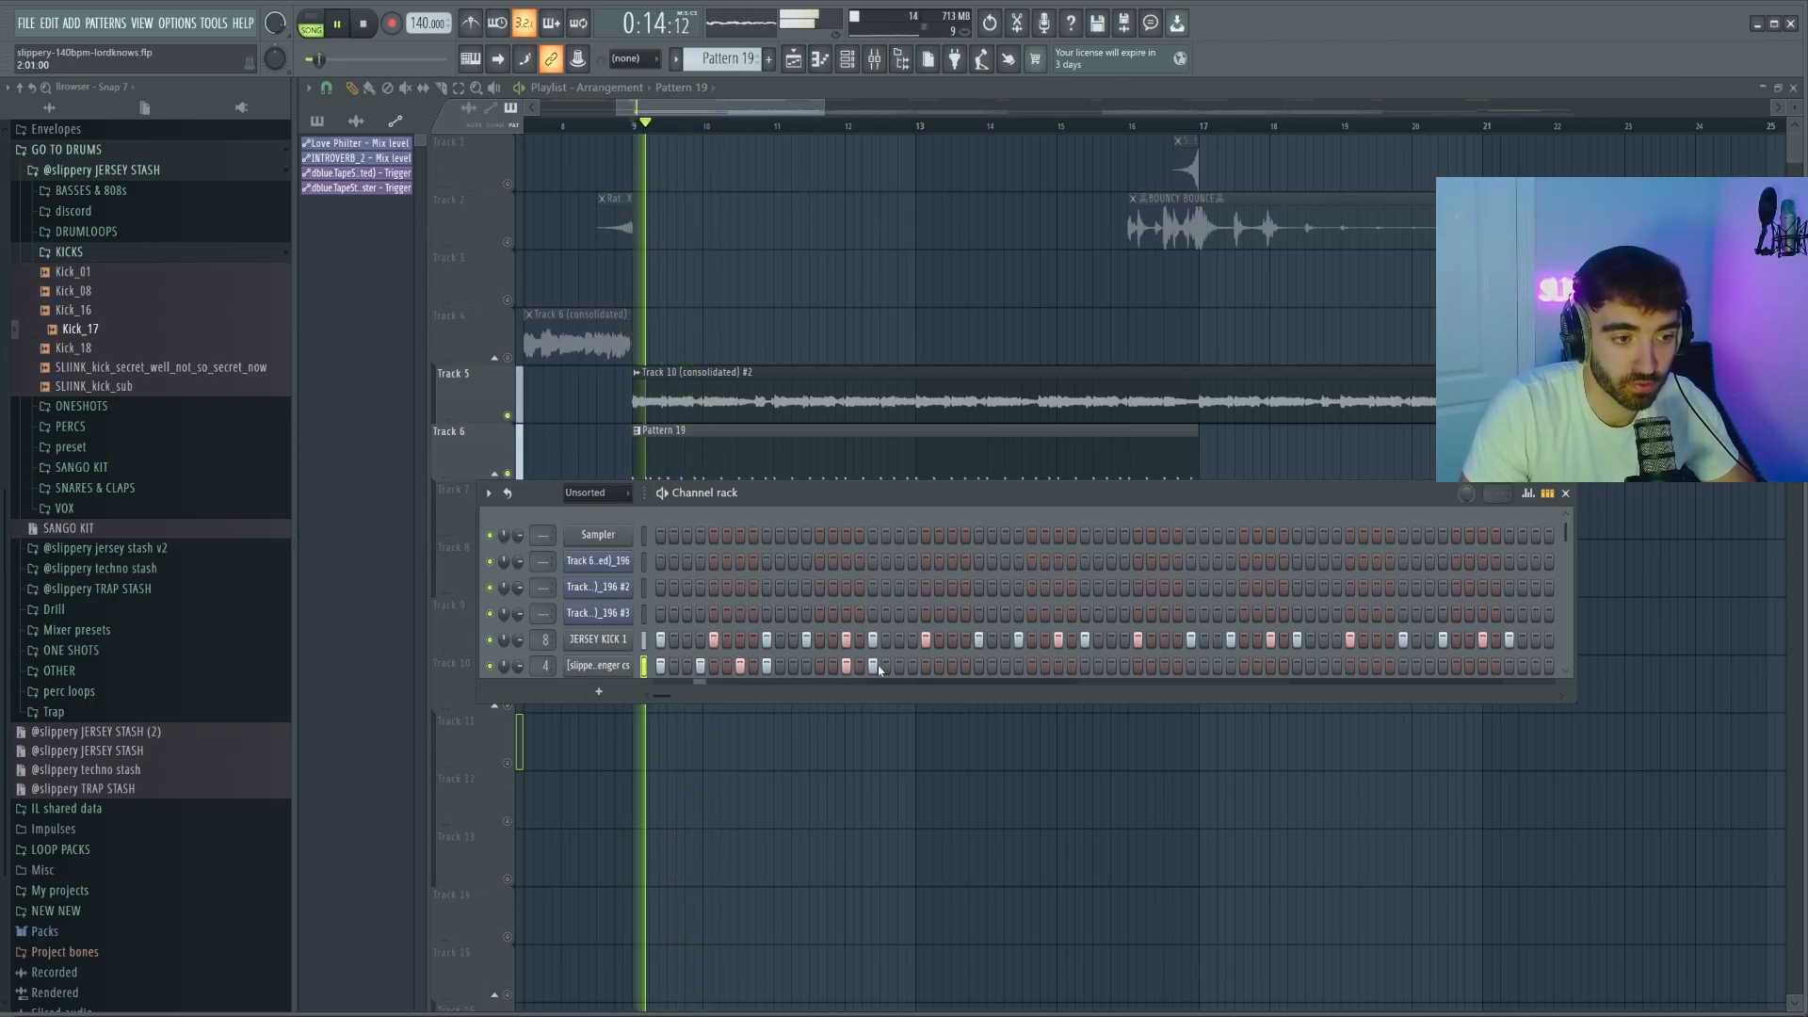
click(911, 667)
click(950, 667)
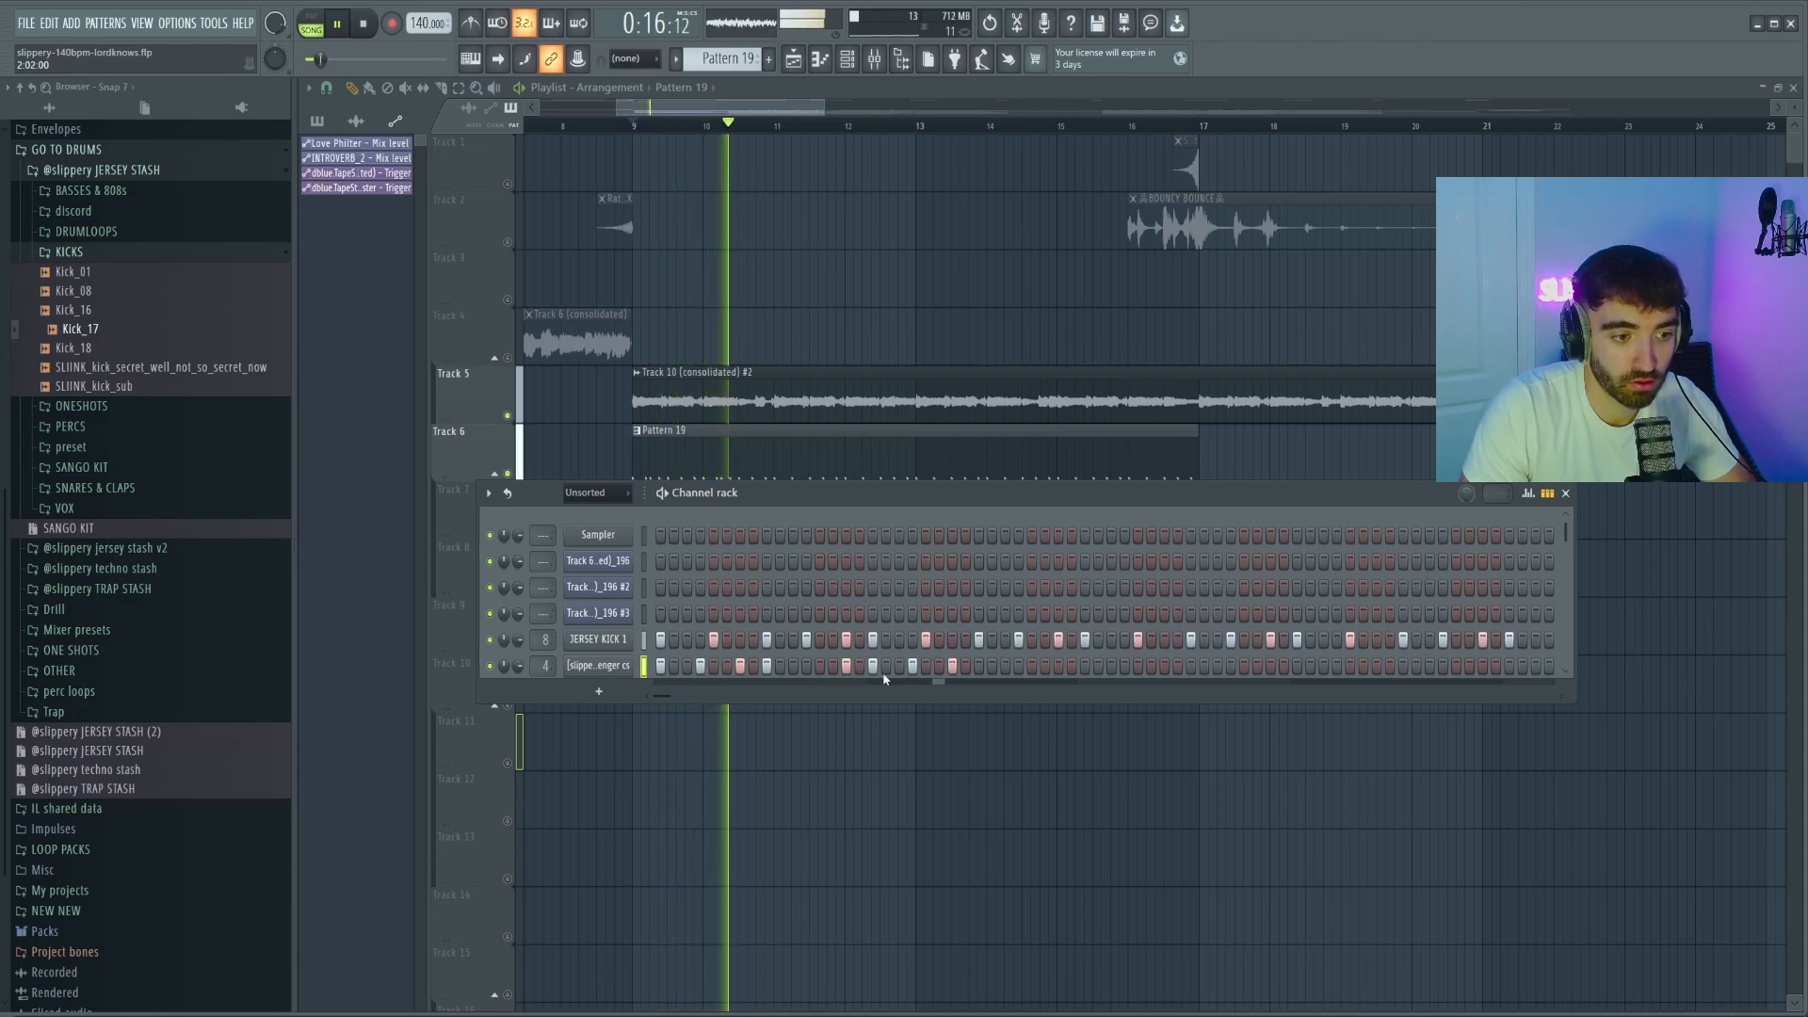
key(space)
key(space)
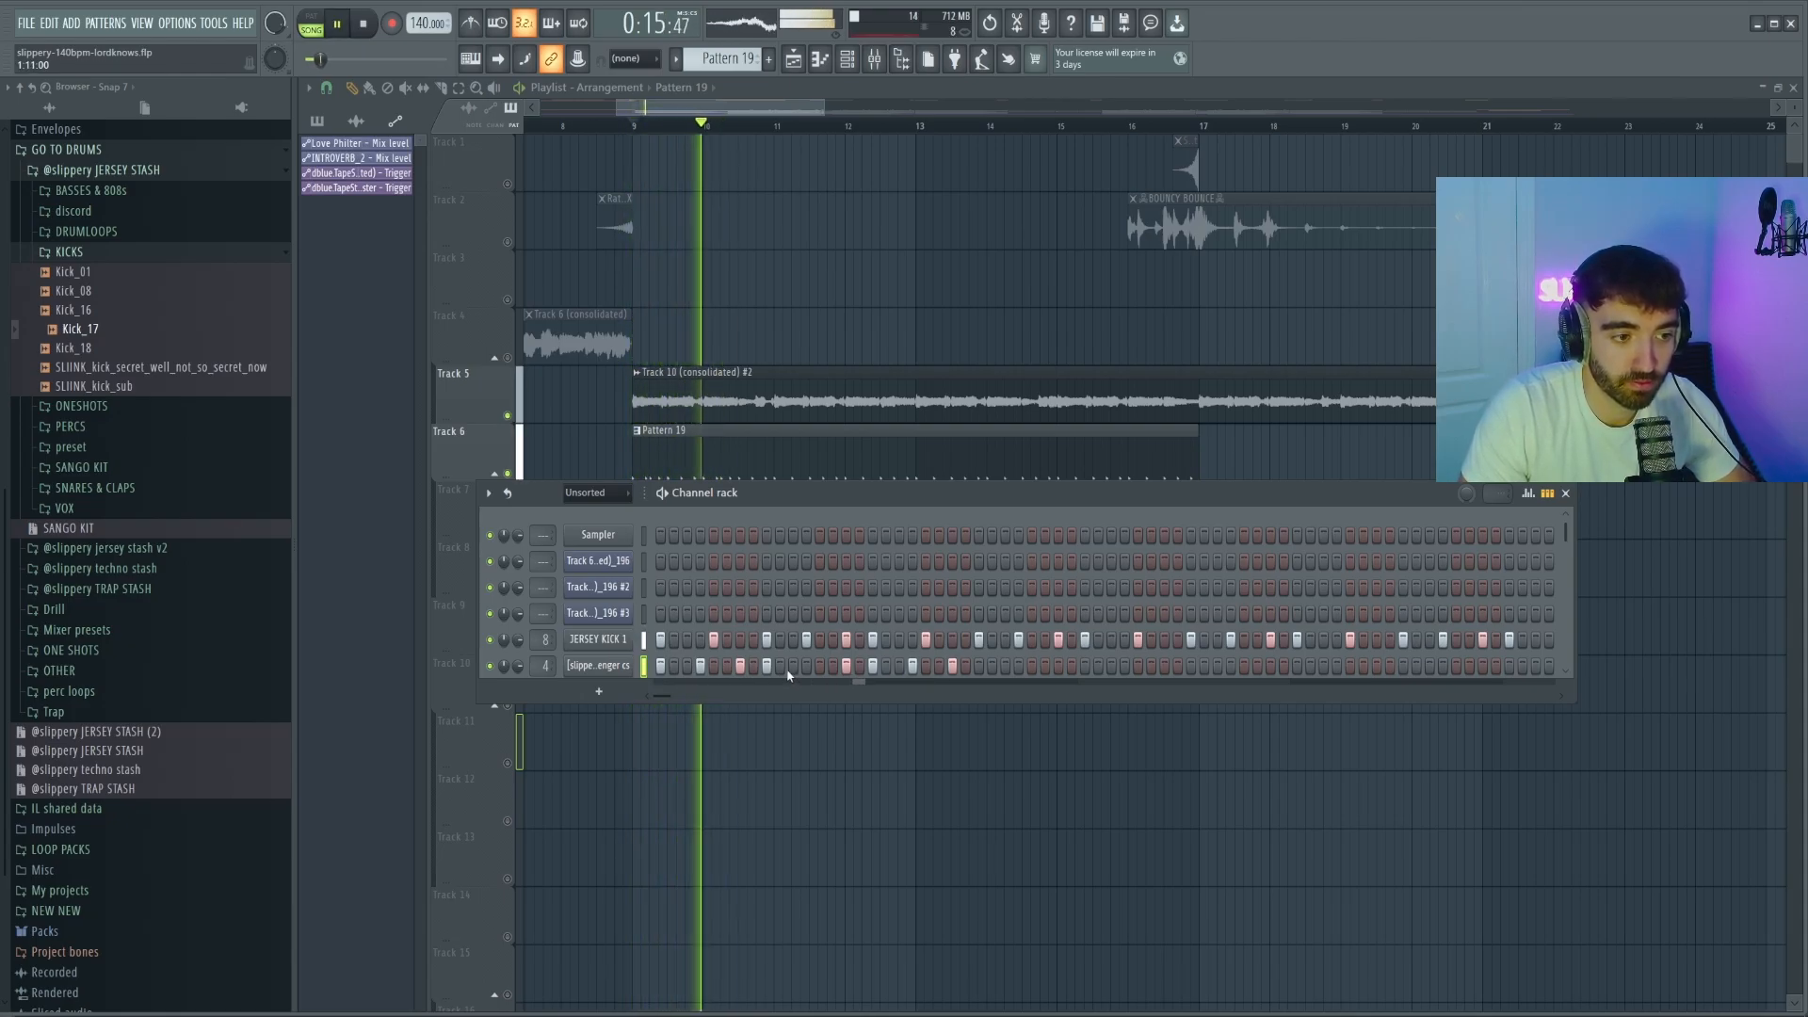
Step: Add [slippery] avenger cs hits on steps 25, 28 and 31 and remove the hit on step 17
click(979, 670)
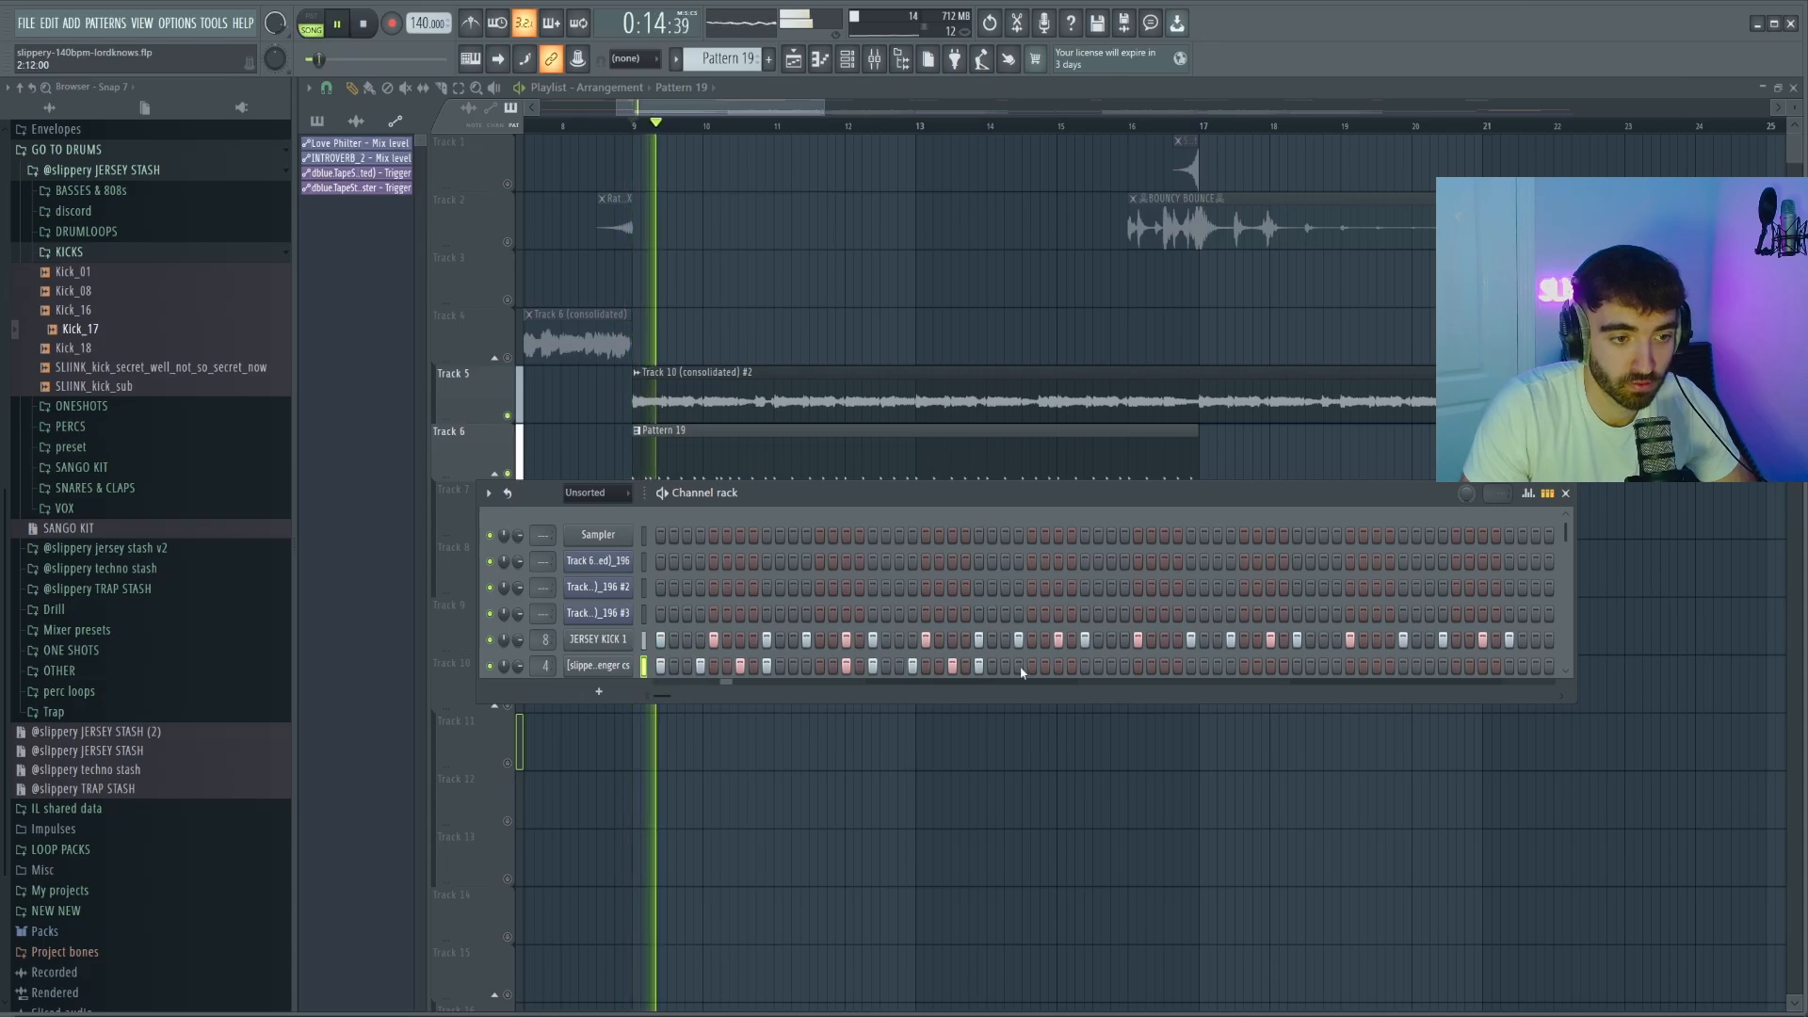
click(1020, 669)
right_click(873, 668)
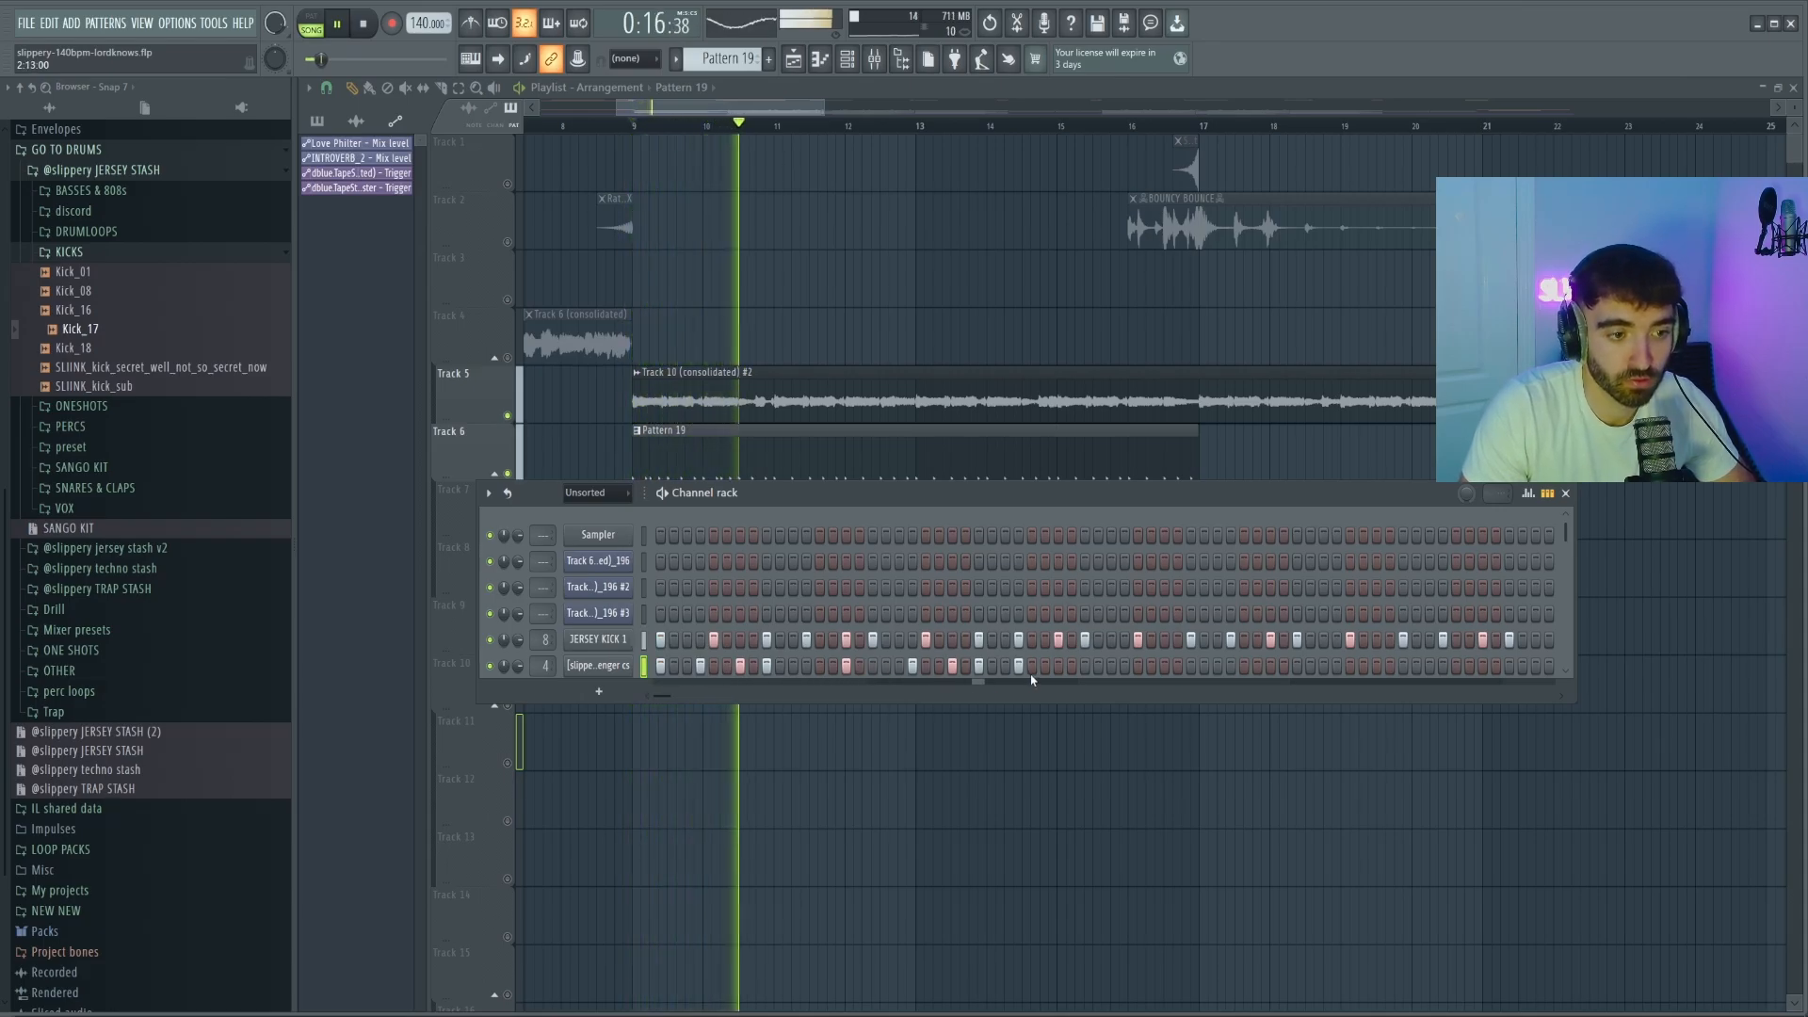
click(1057, 670)
key(space)
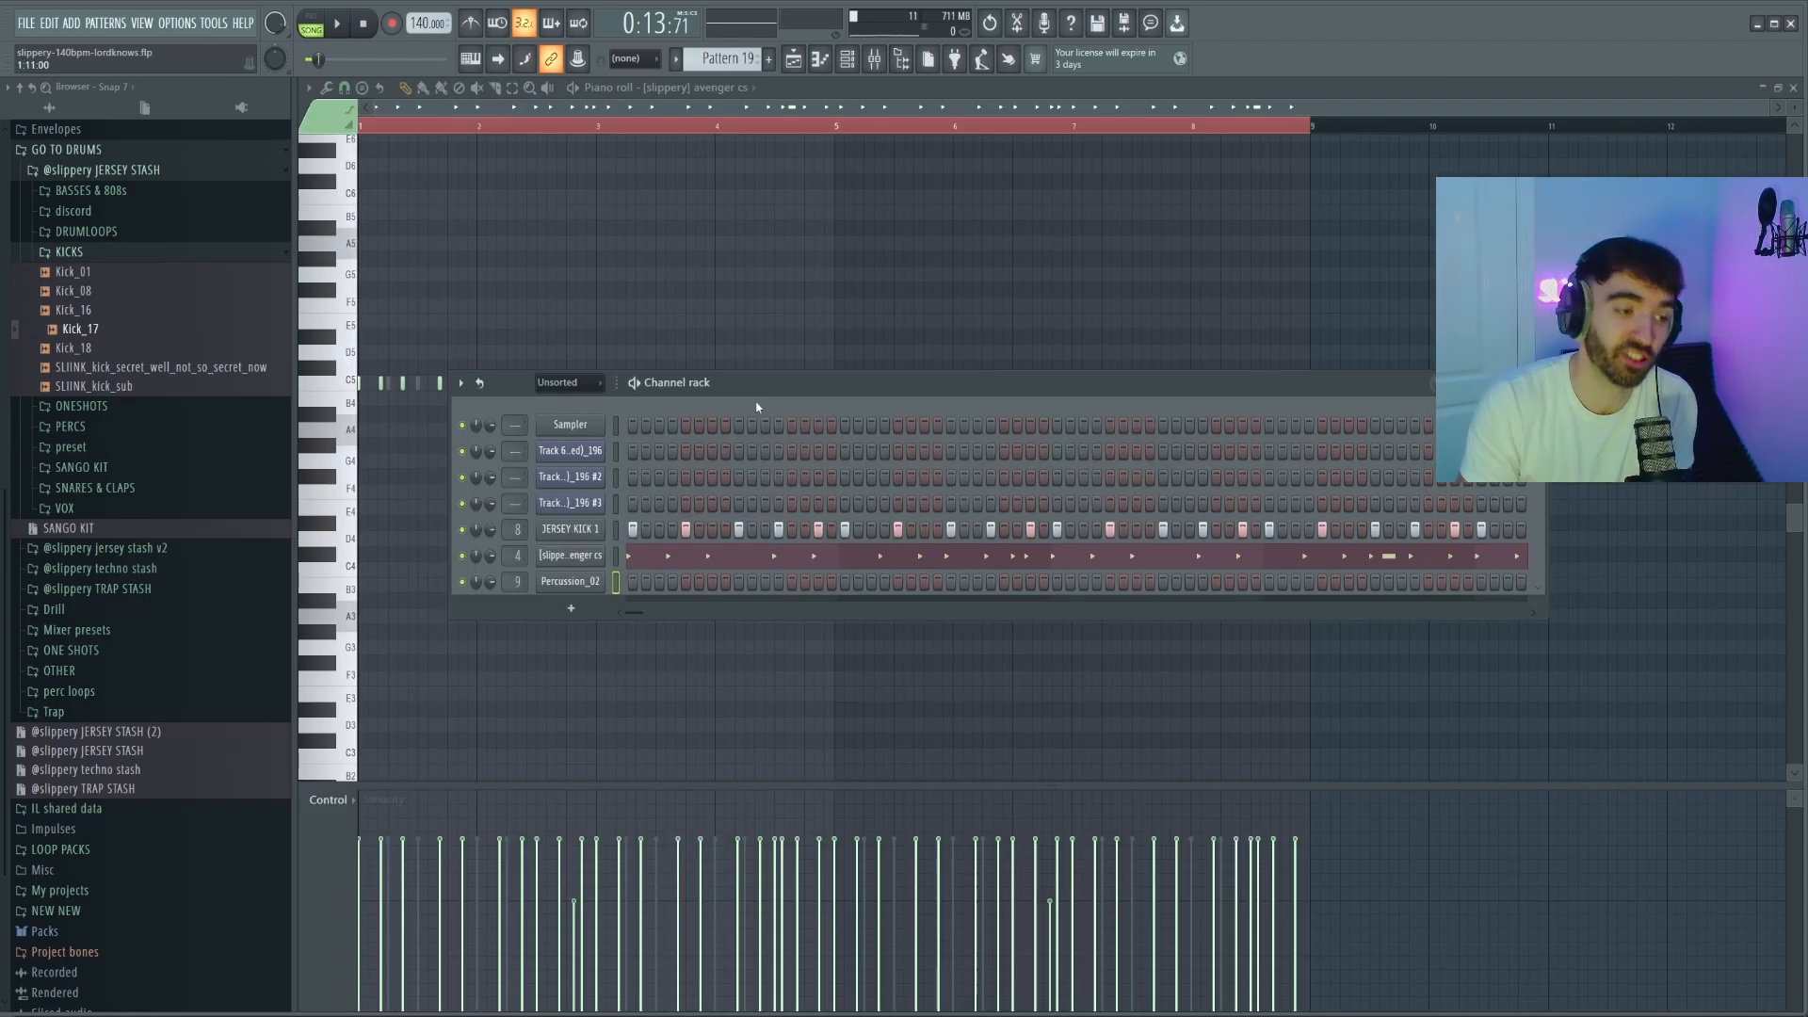
Step: Audition the Percussion_02 notes in the piano roll with the rest of the beat
key(space)
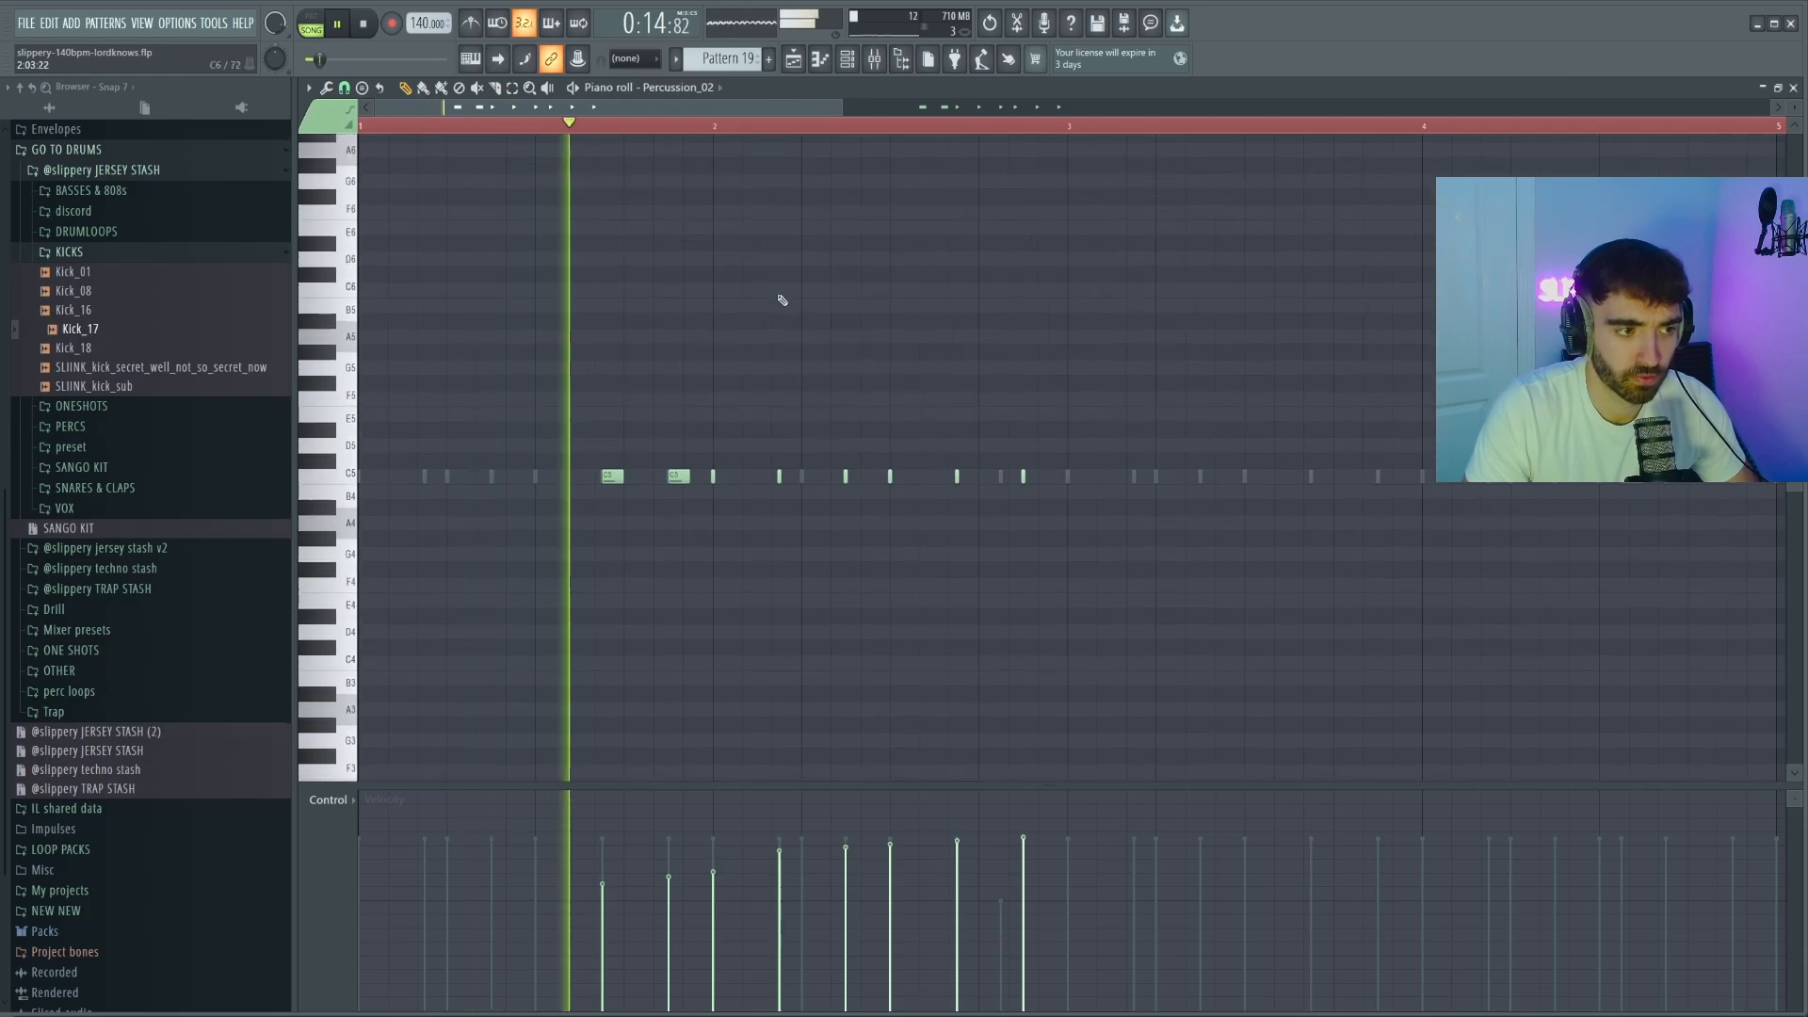
scroll(855, 338, down, 1)
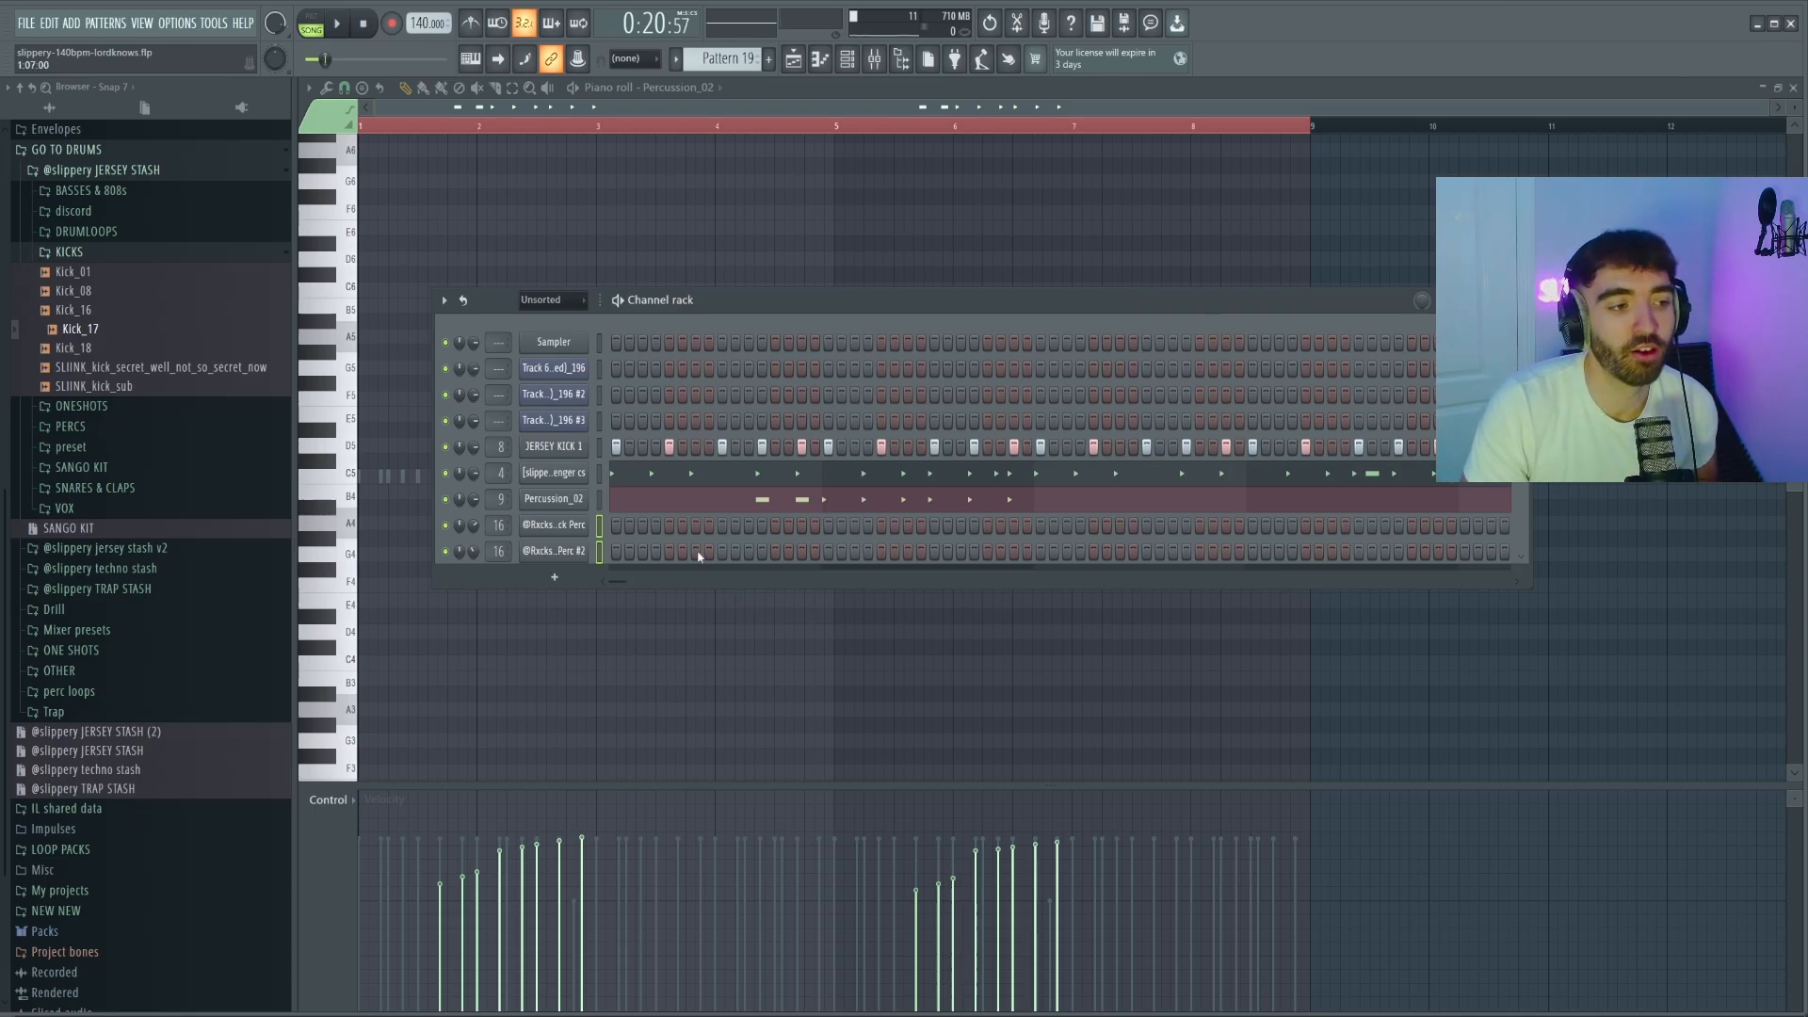
Step: Alternate the two click percs during playback, placing the second on steps 27 and 59 and the first on step 41
click(578, 551)
key(space)
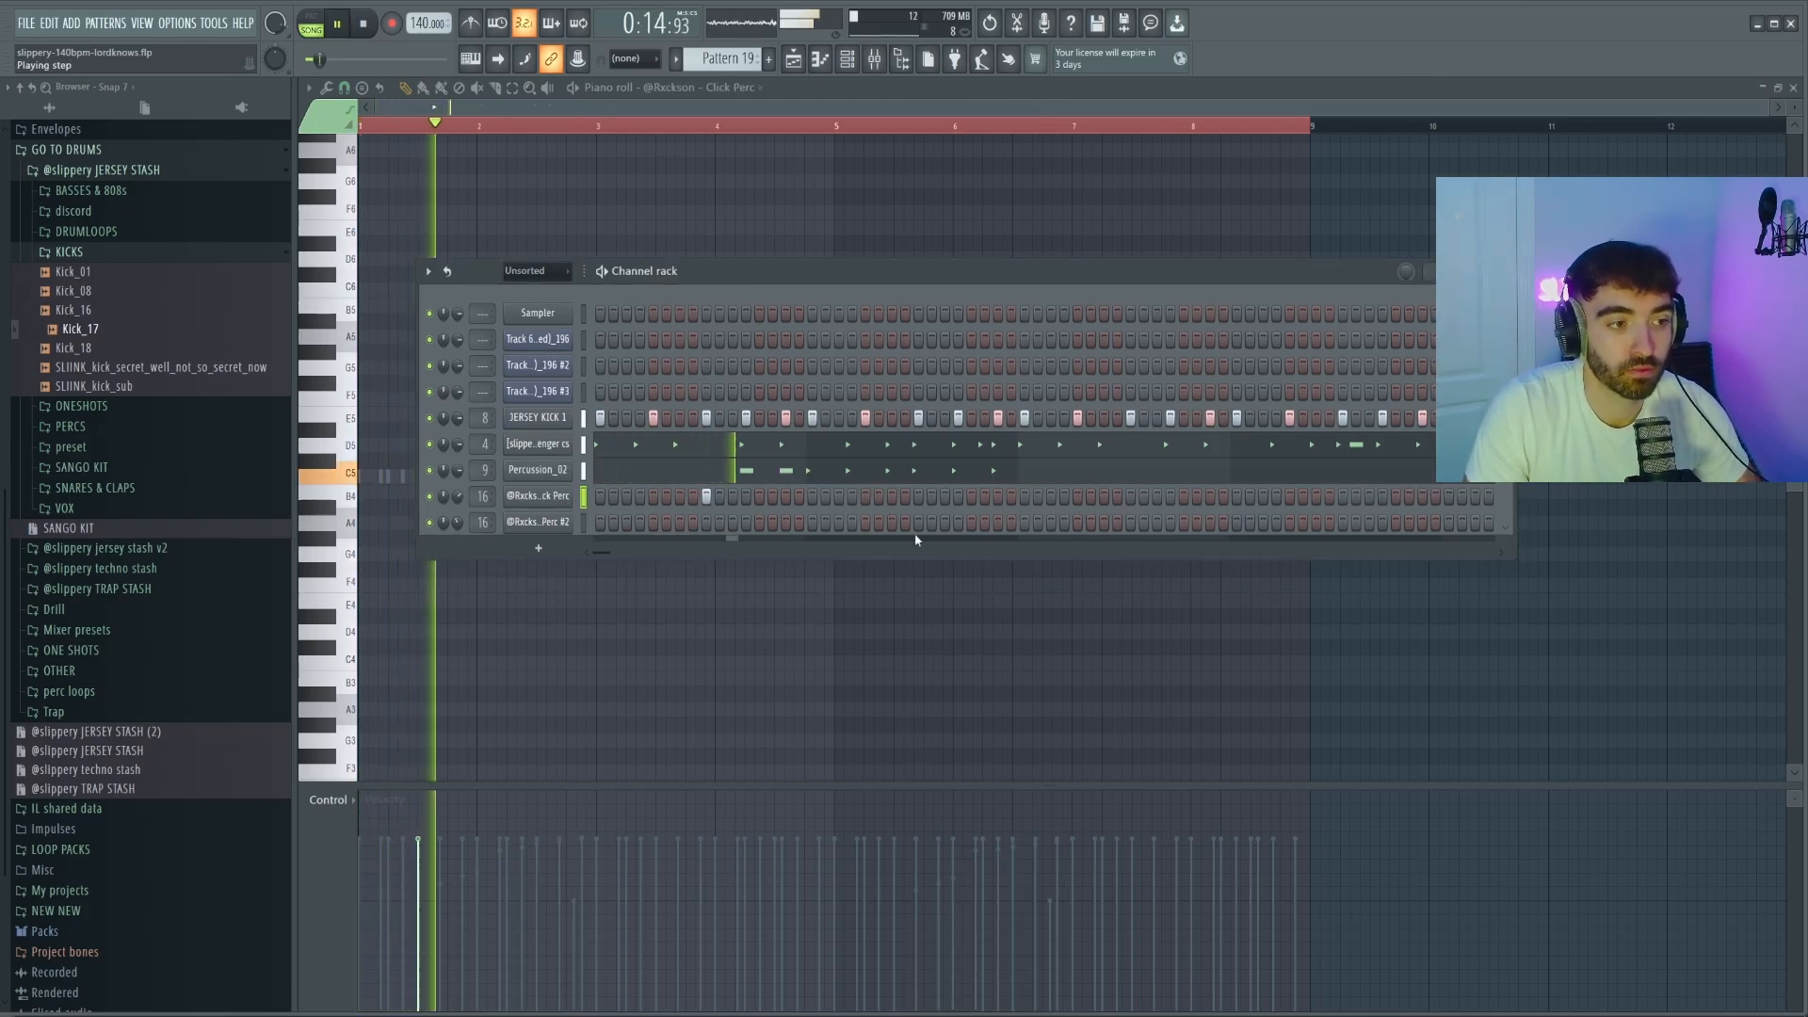
click(945, 523)
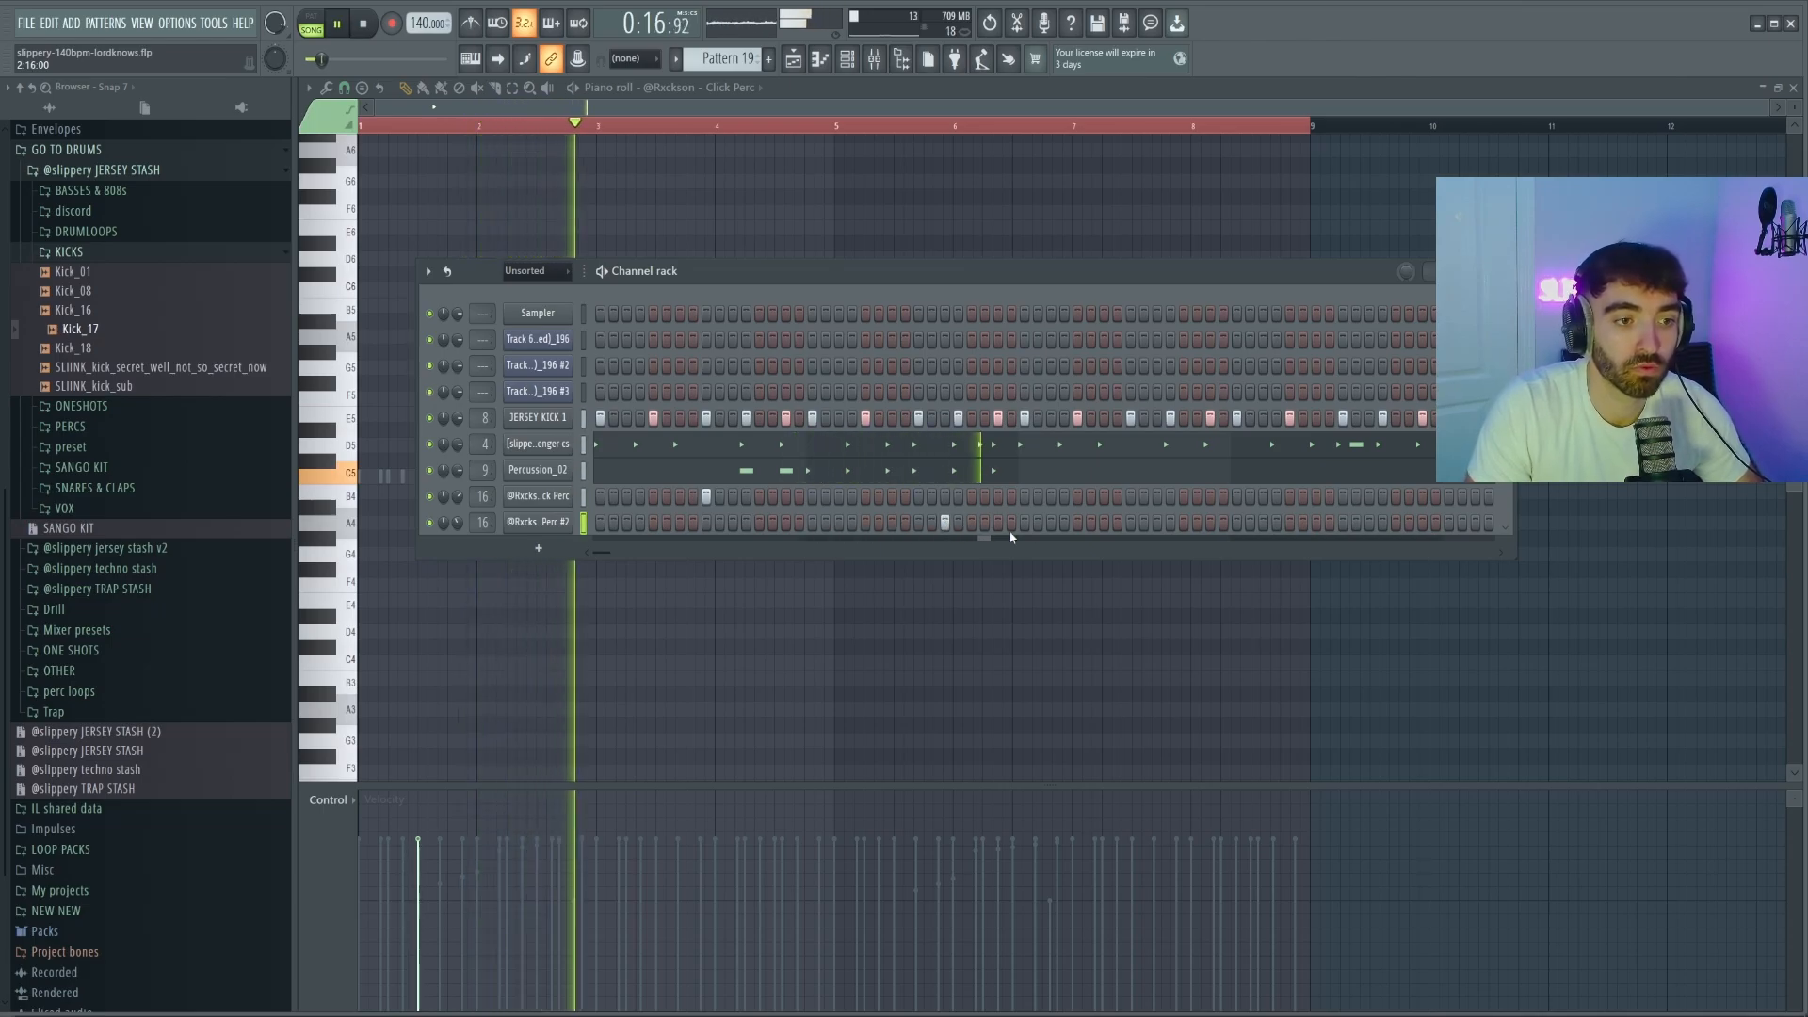
click(1130, 496)
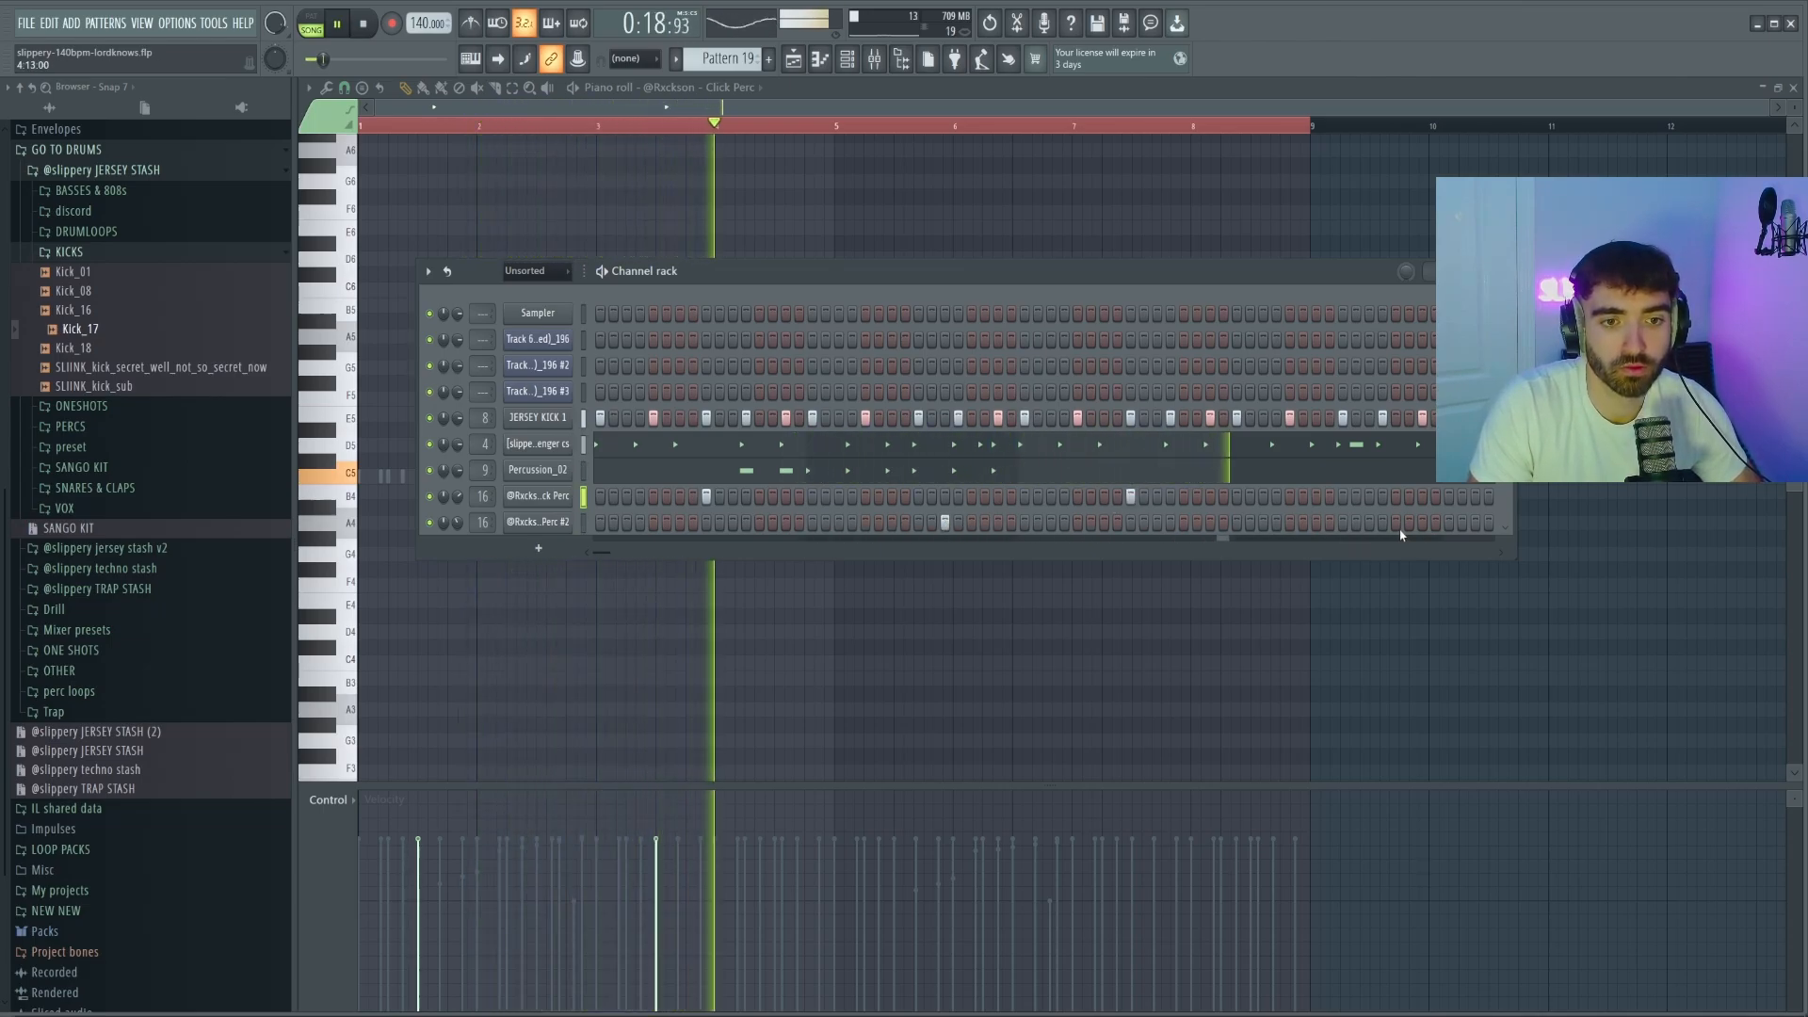
click(1373, 523)
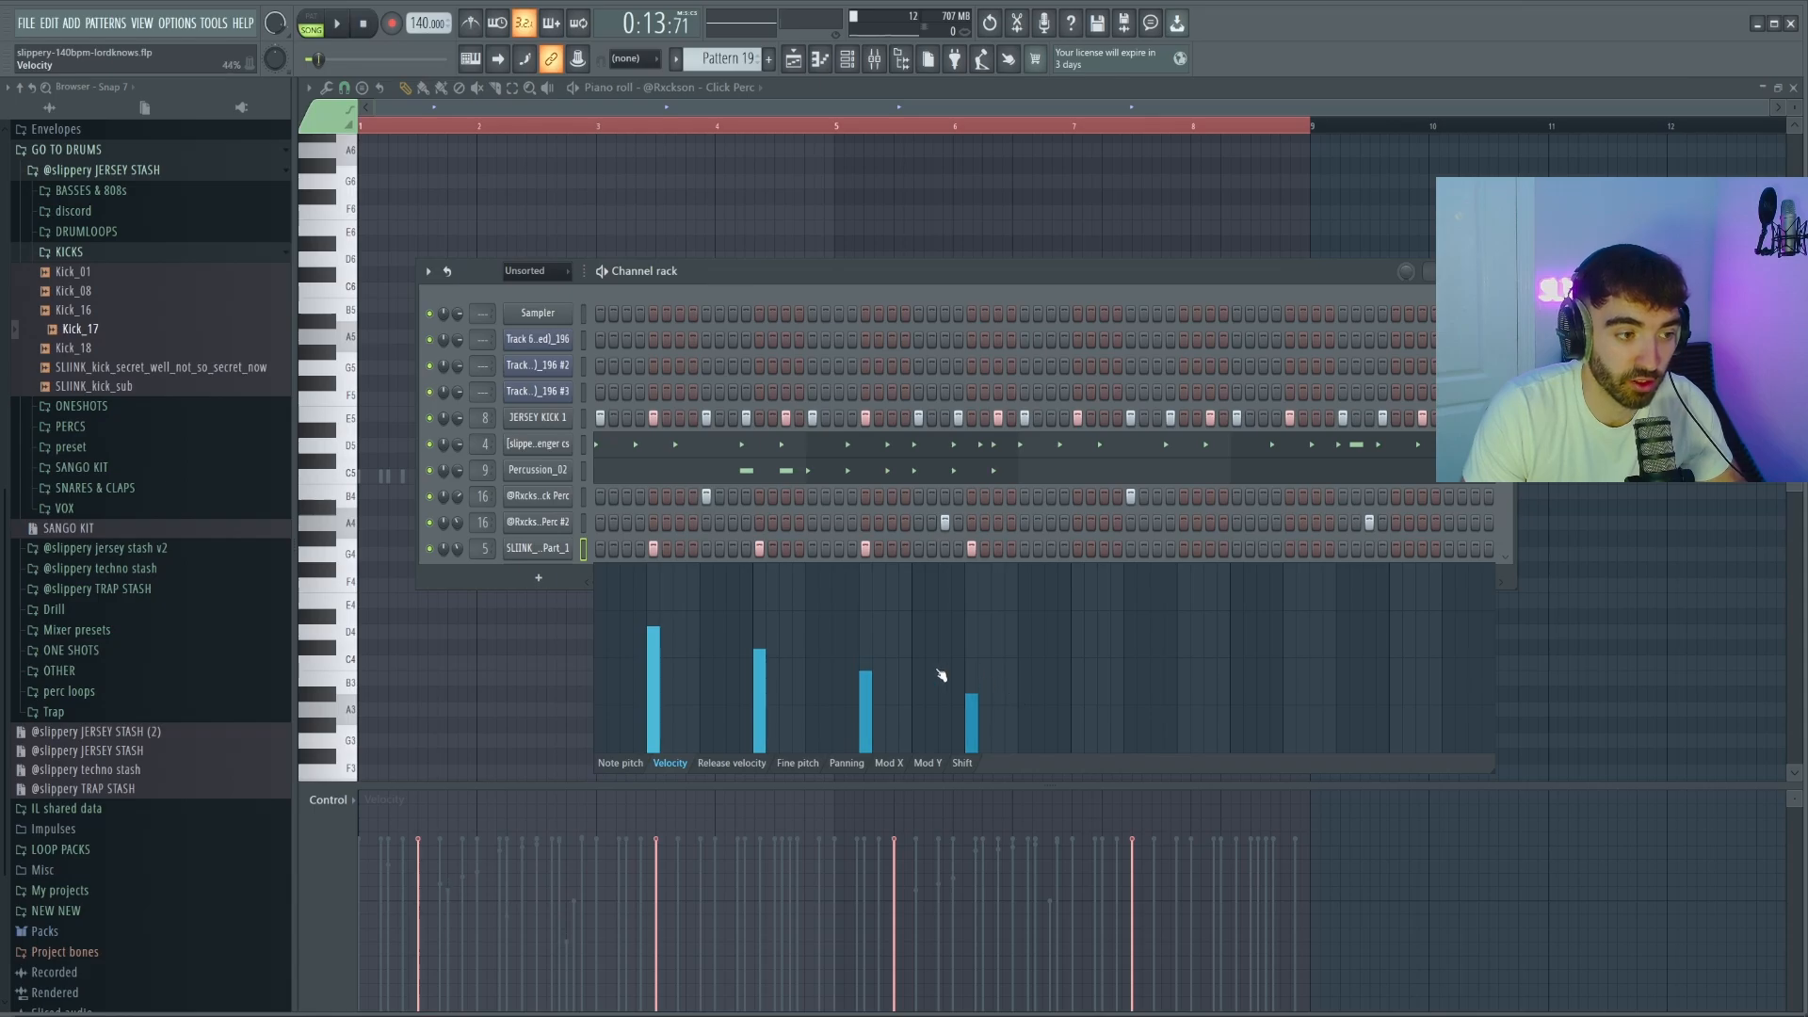
Step: Open the SLIINK_percussion_loop_gun_130 - Part_1 notes in the piano roll and repeat their four-hit phrase across the pattern
right_click(570, 541)
click(582, 567)
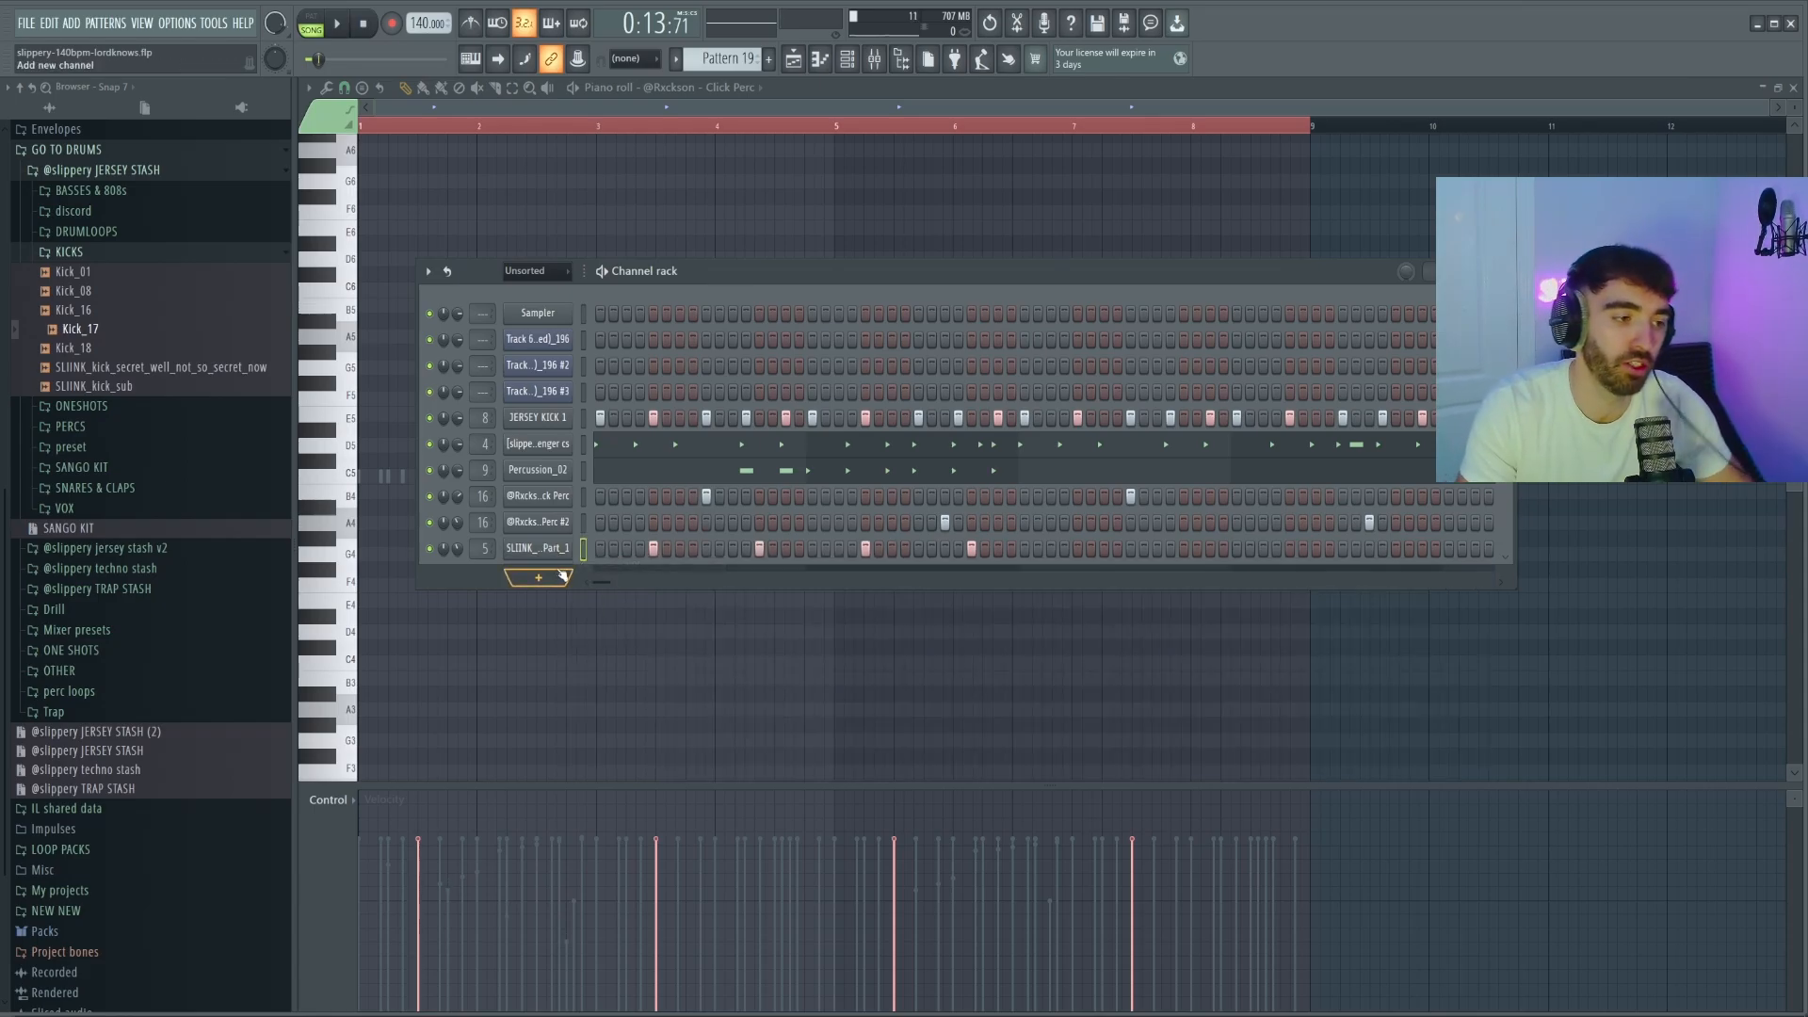
drag(836, 266, 814, 250)
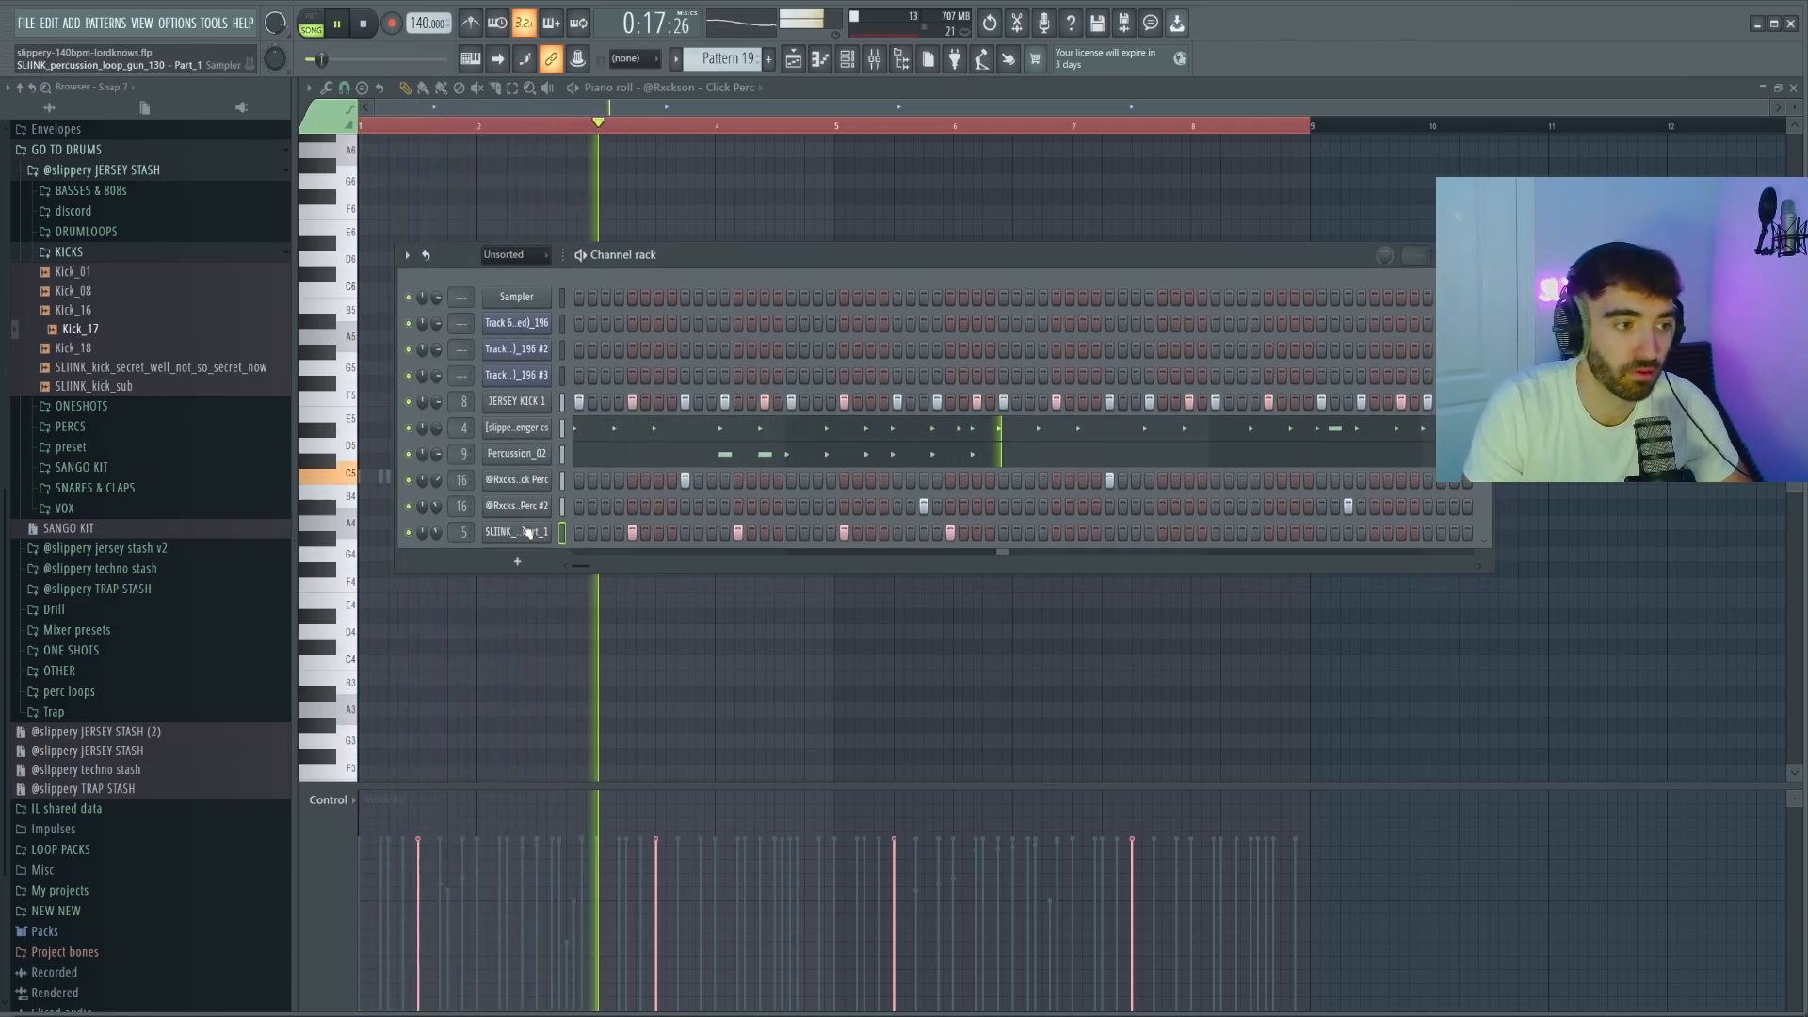
right_click(556, 525)
click(568, 532)
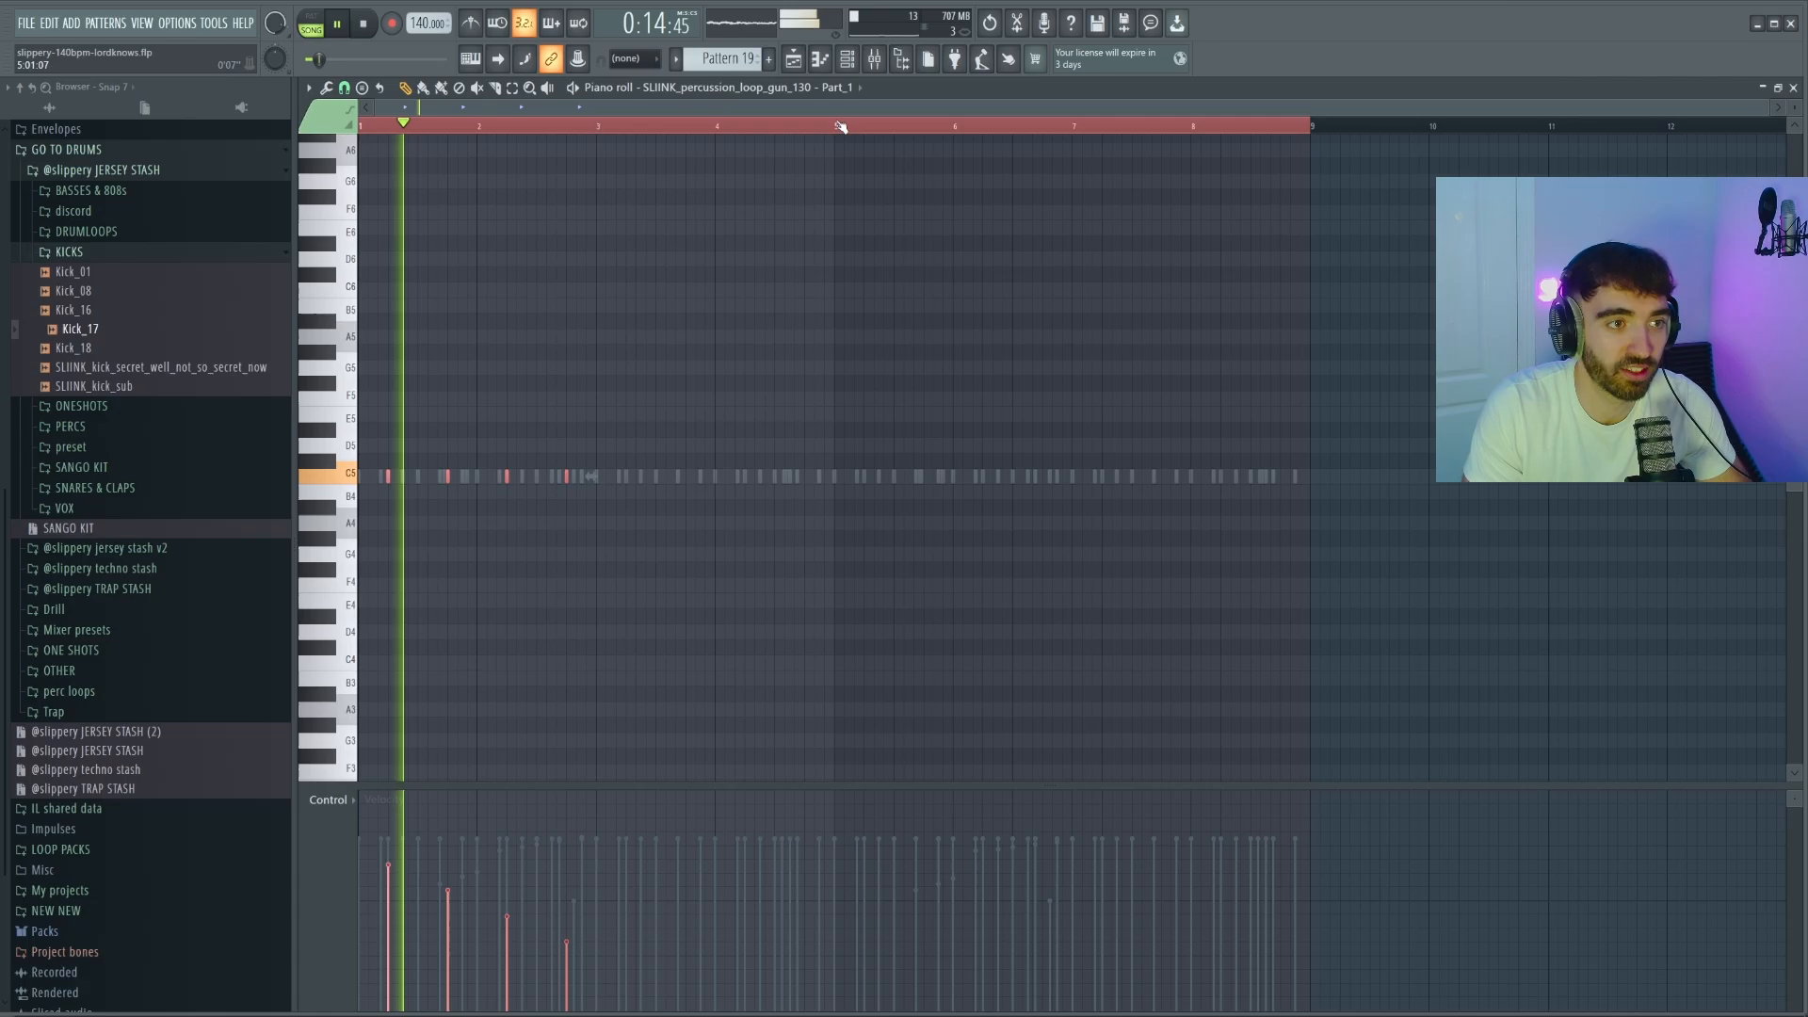
drag(839, 126, 373, 152)
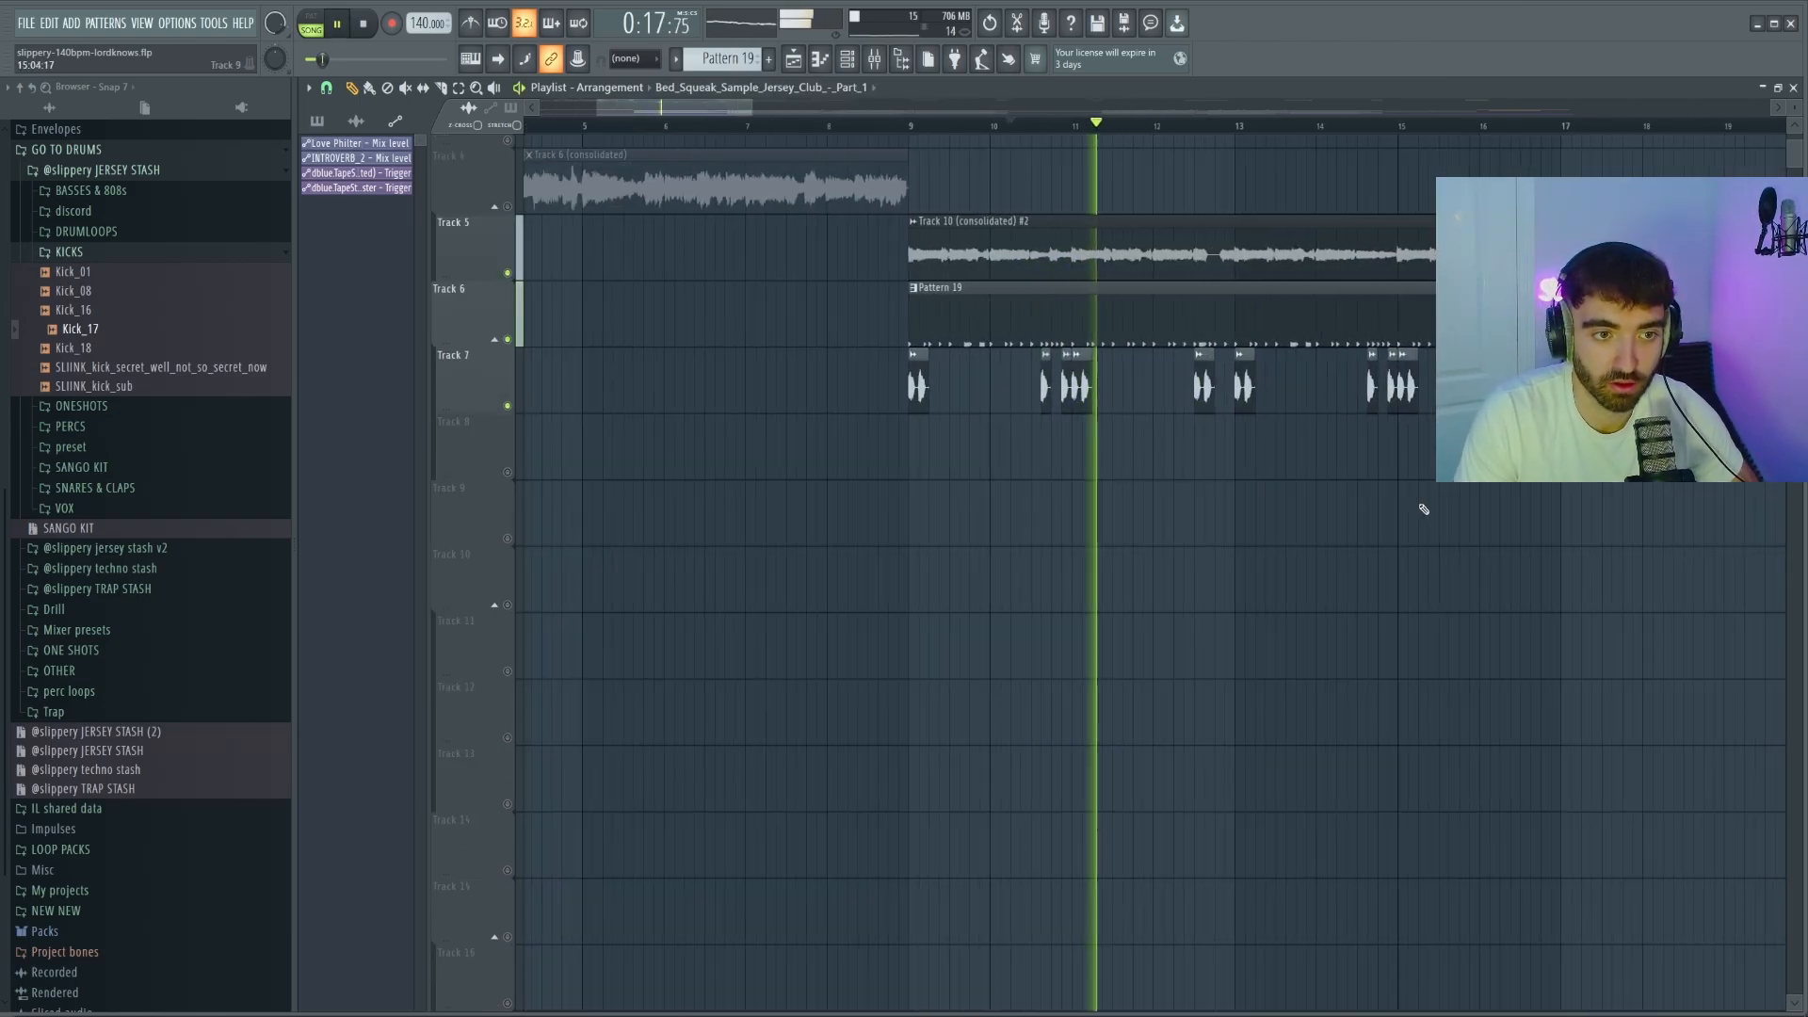
Step: Play the arrangement from bar 9 to audition the Bed_Squeak_Sample_Jersey_Club chops on Track 7 with the drums
scroll(1424, 509, up, 2)
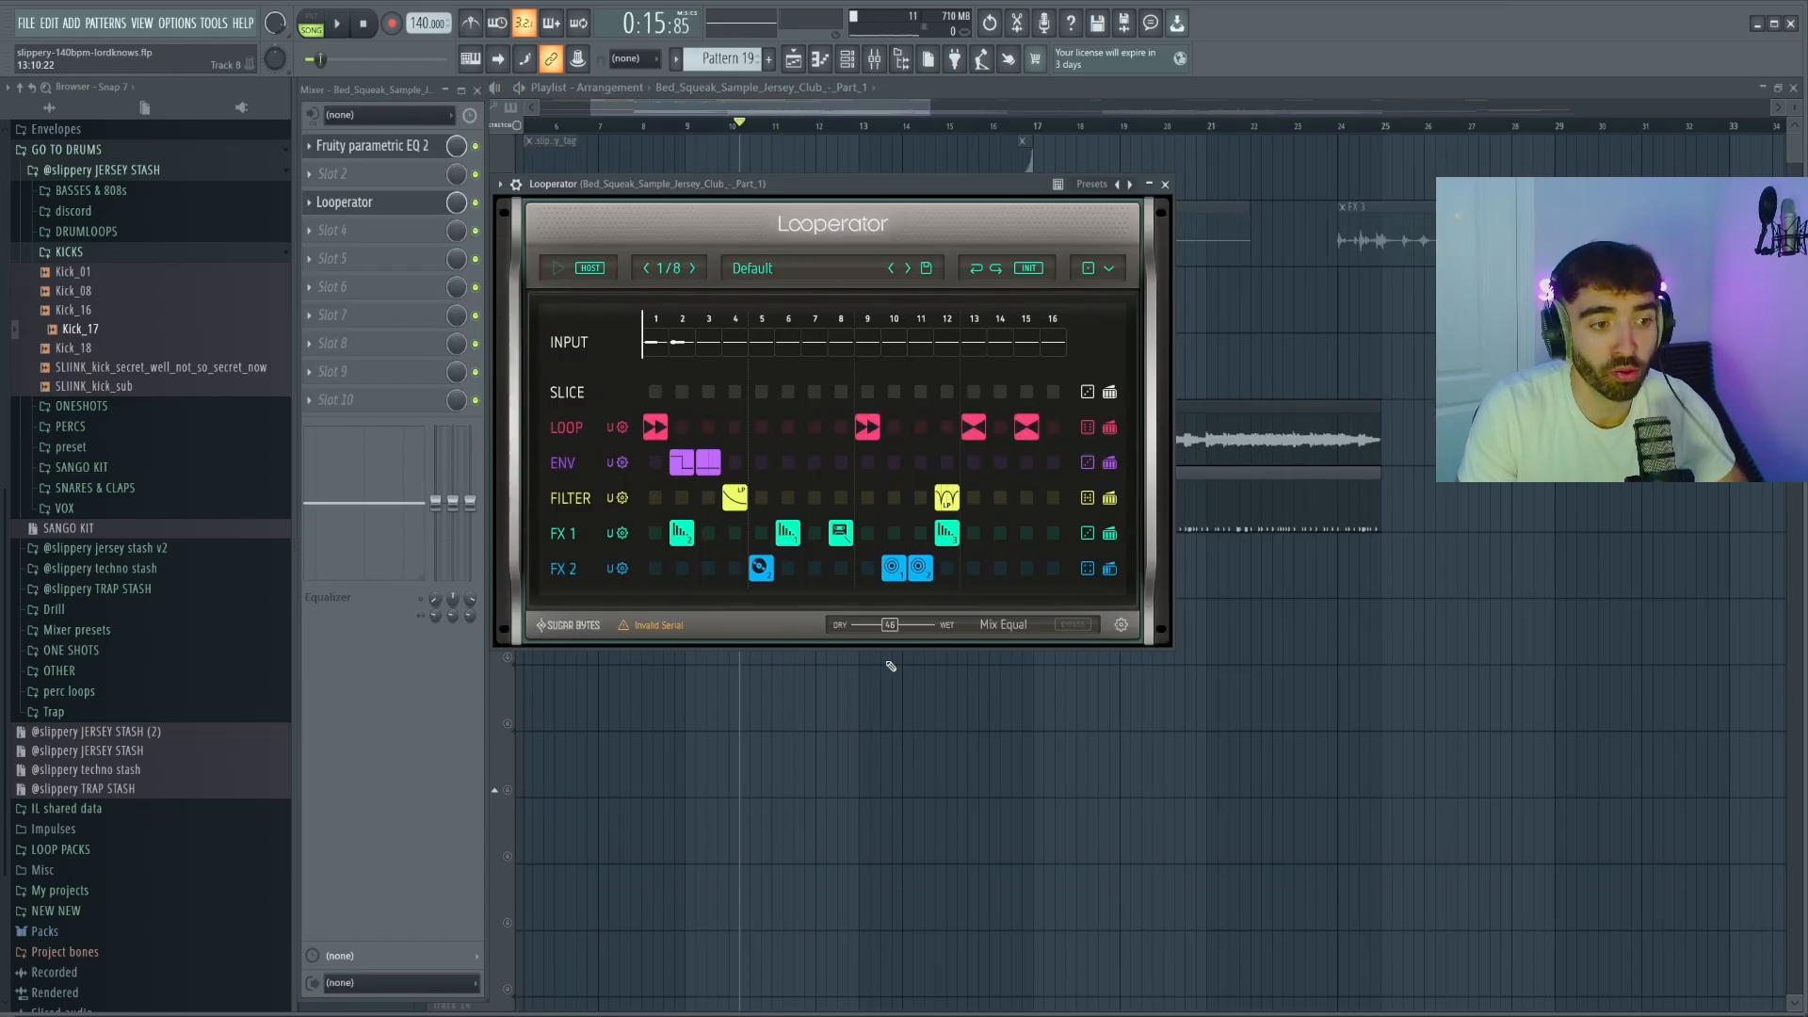
right_click(1402, 666)
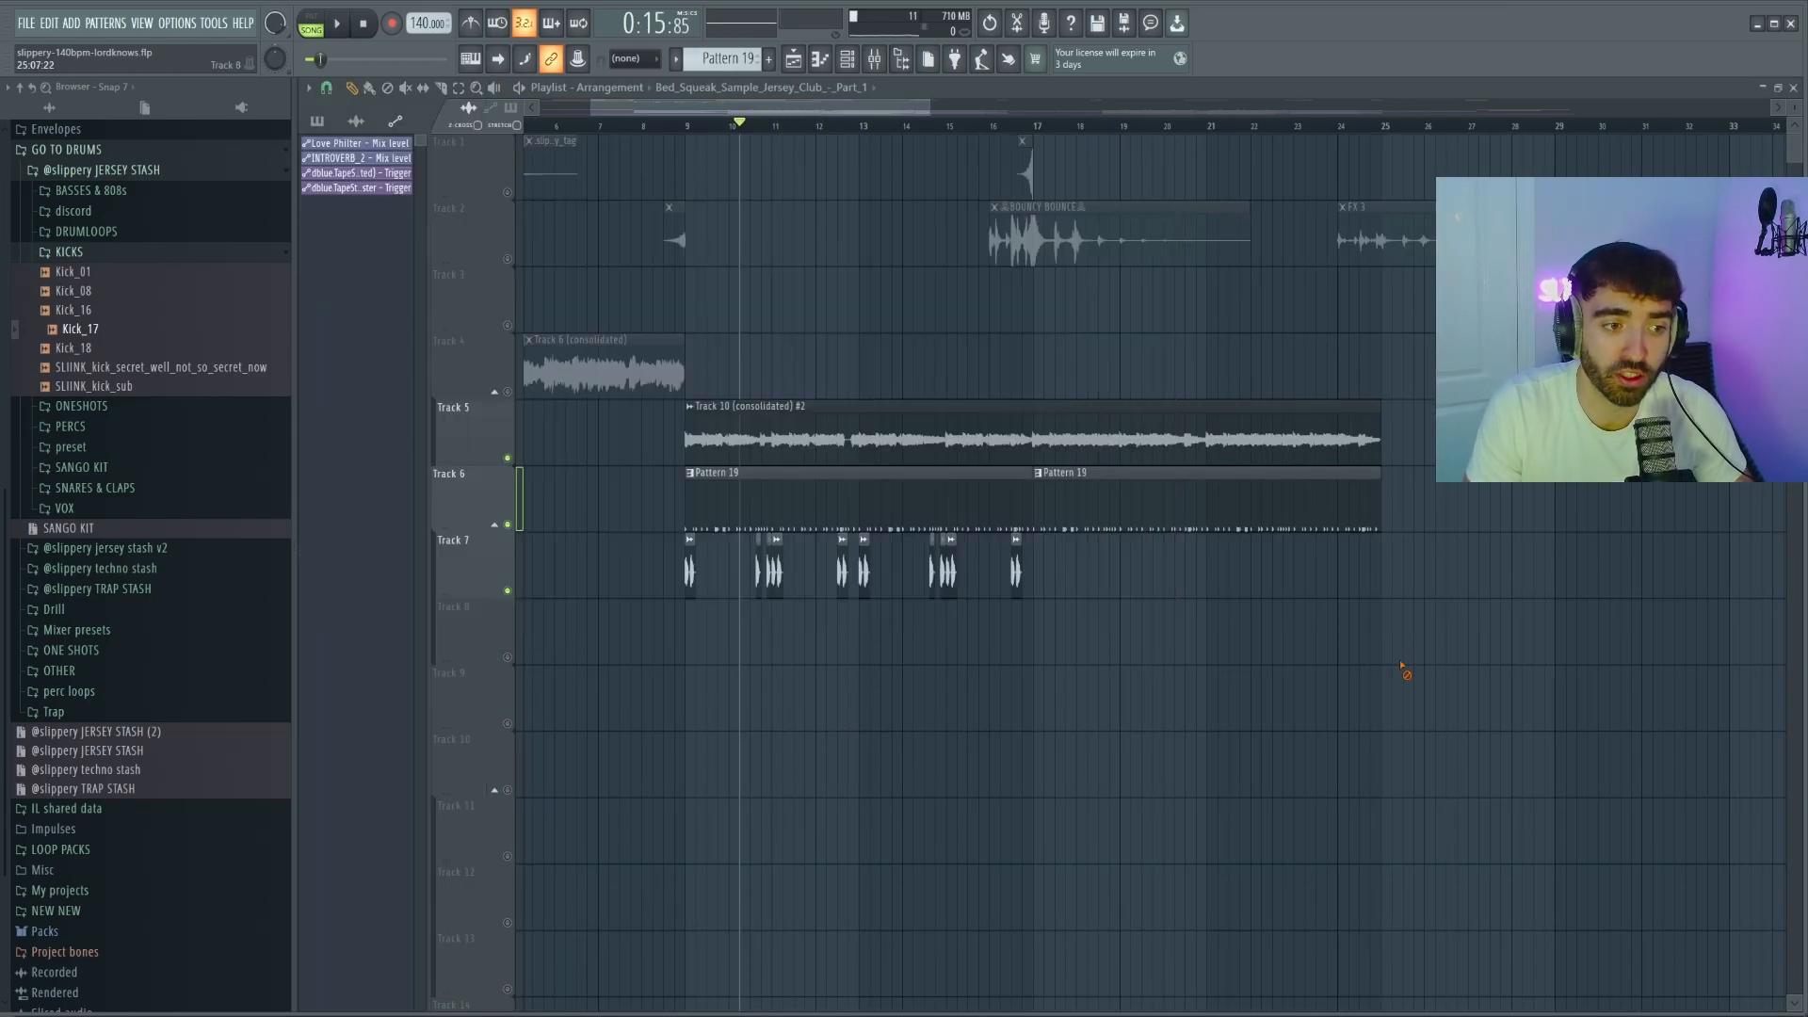
key(space)
scroll(821, 273, up, 2)
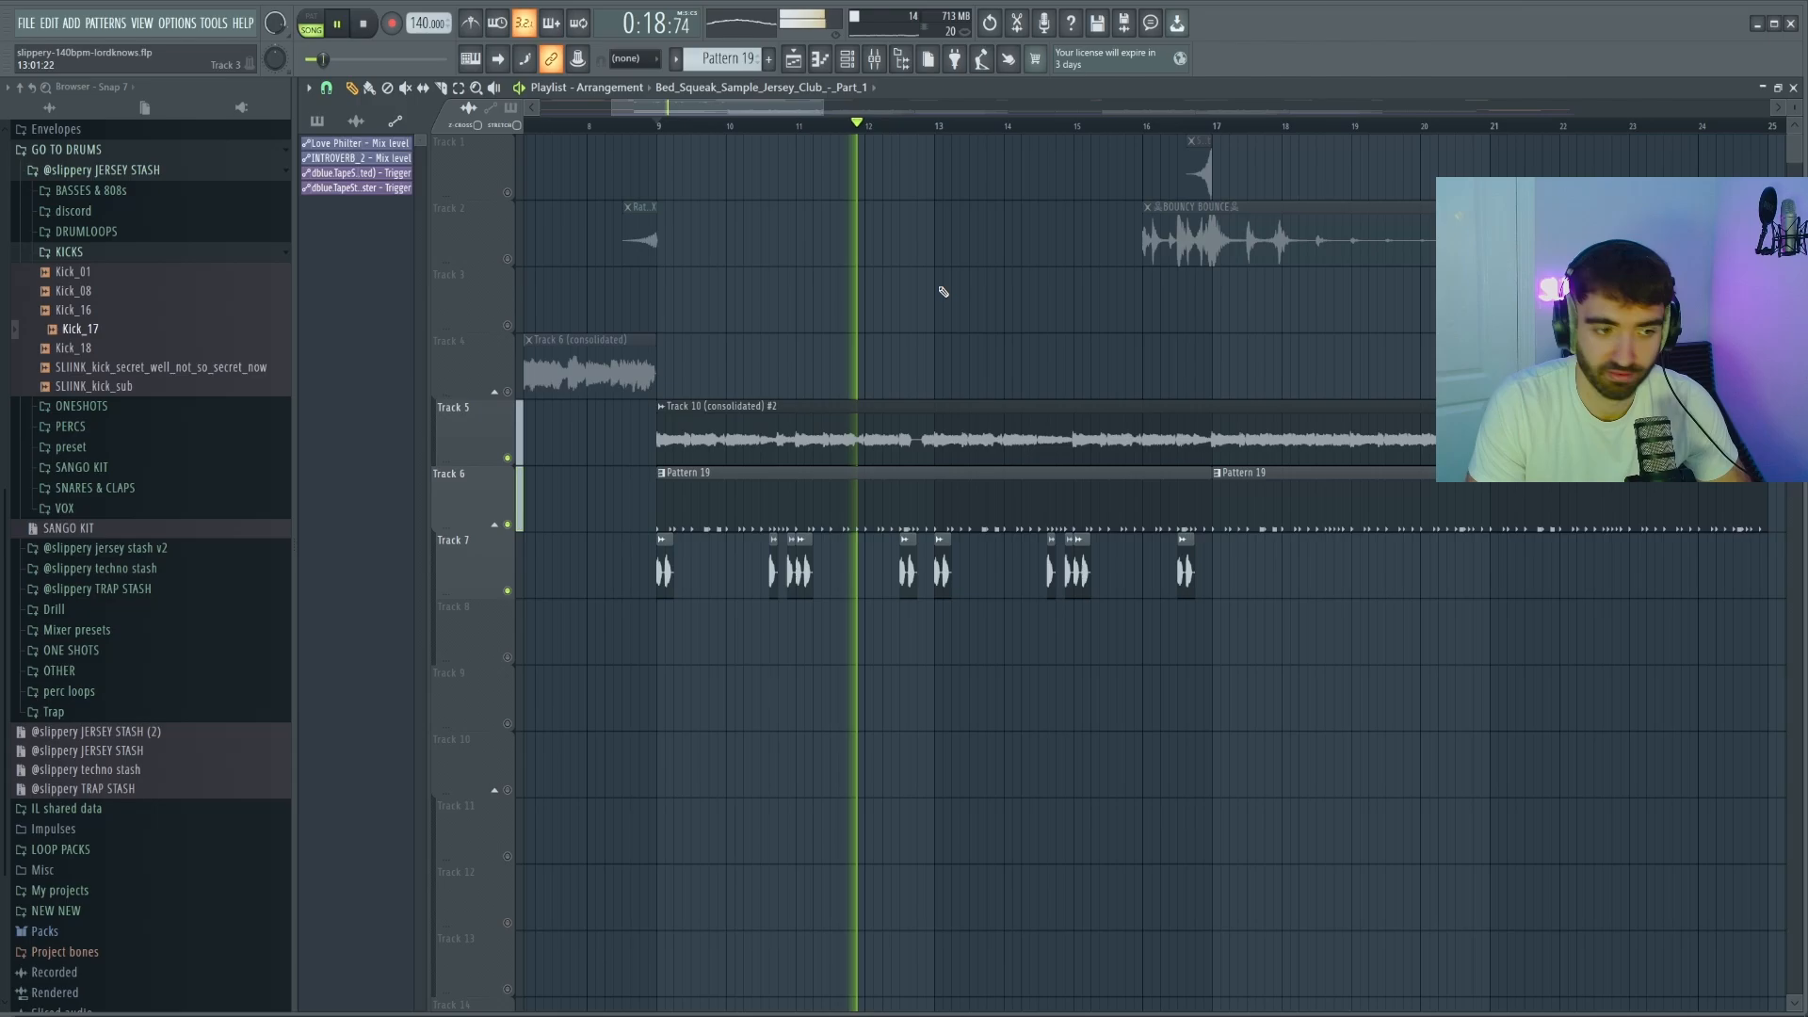
key(space)
scroll(998, 396, down, 2)
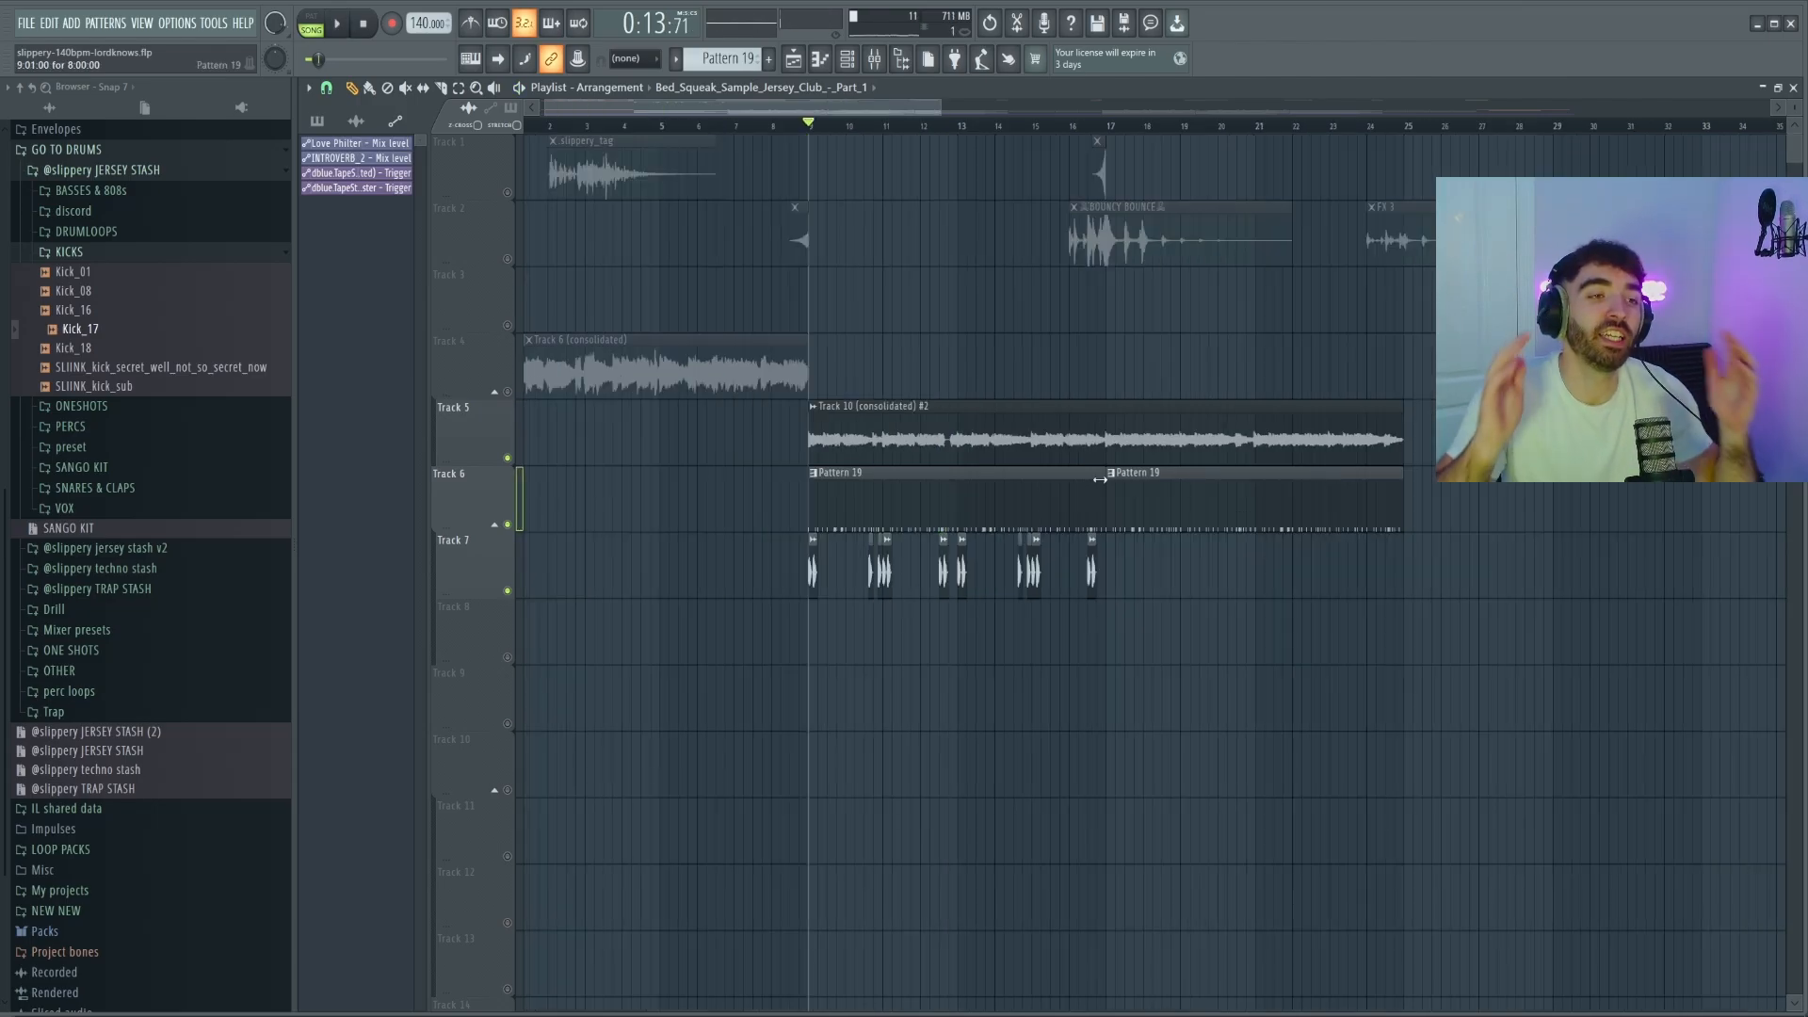
Step: Open the Zay_808(1) notes in the piano roll and lengthen them legato so each reaches the next
key(F6)
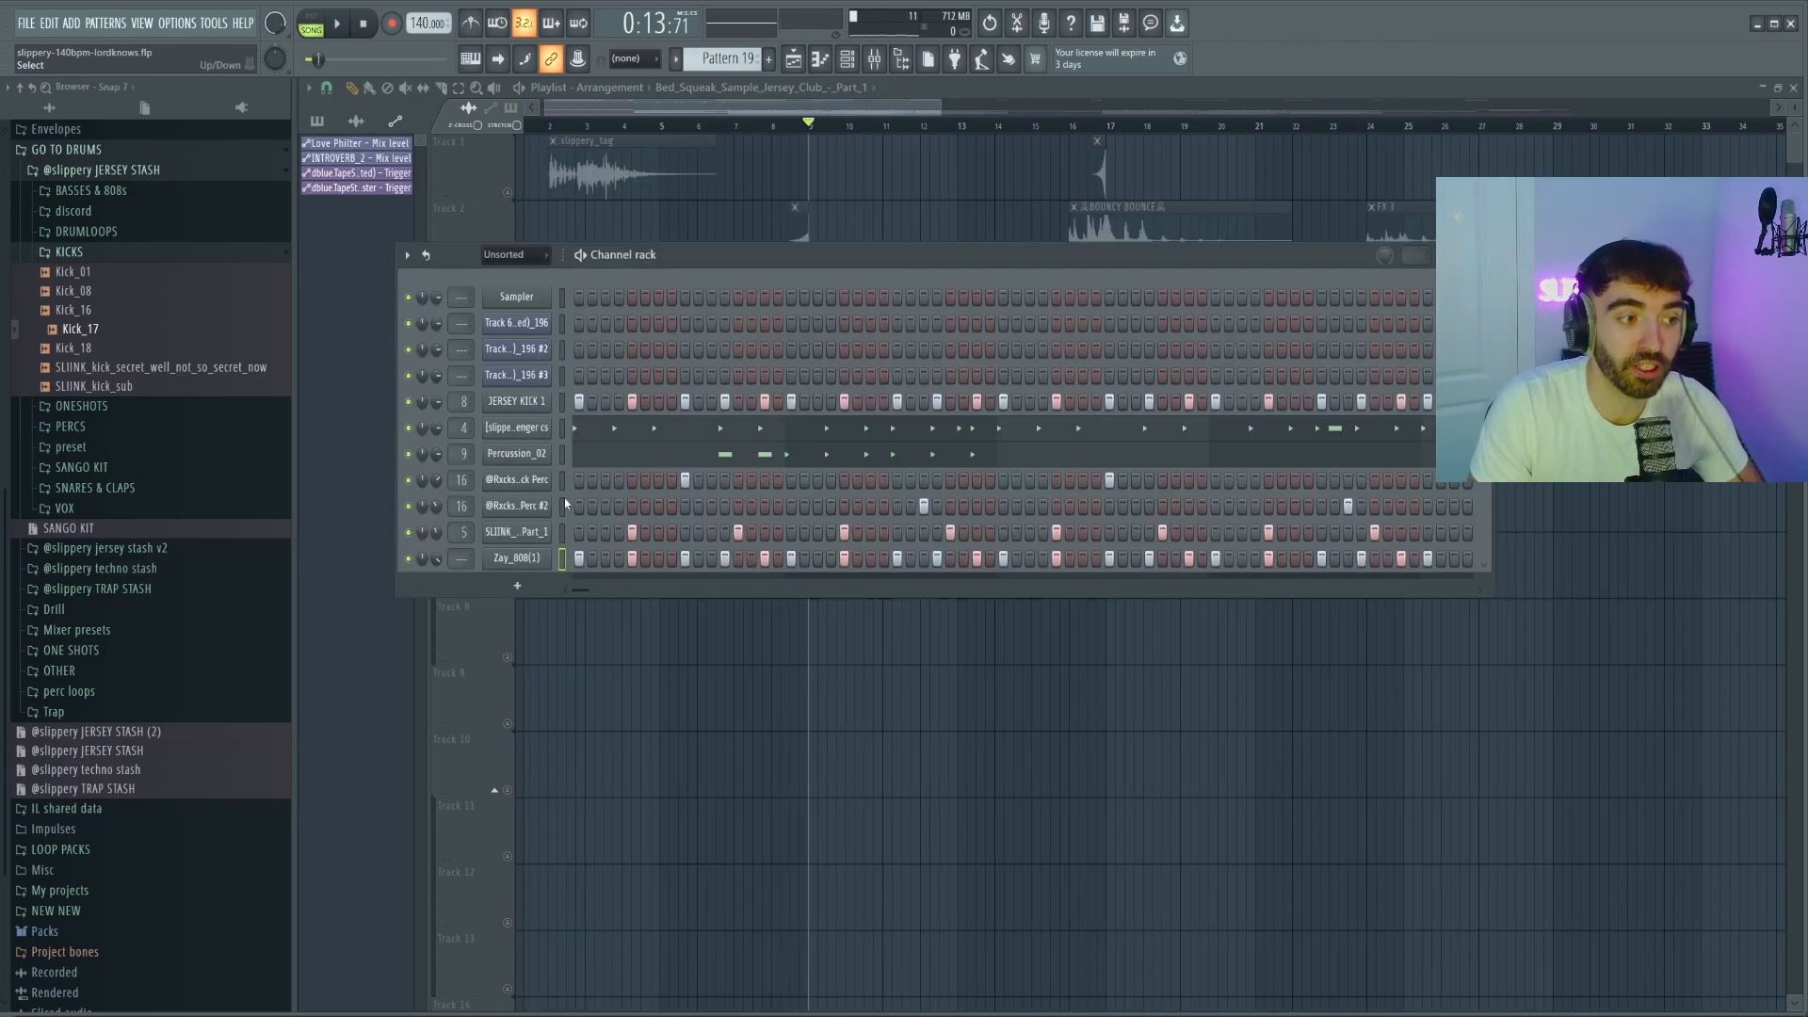
key(F7)
key(ctrl+l)
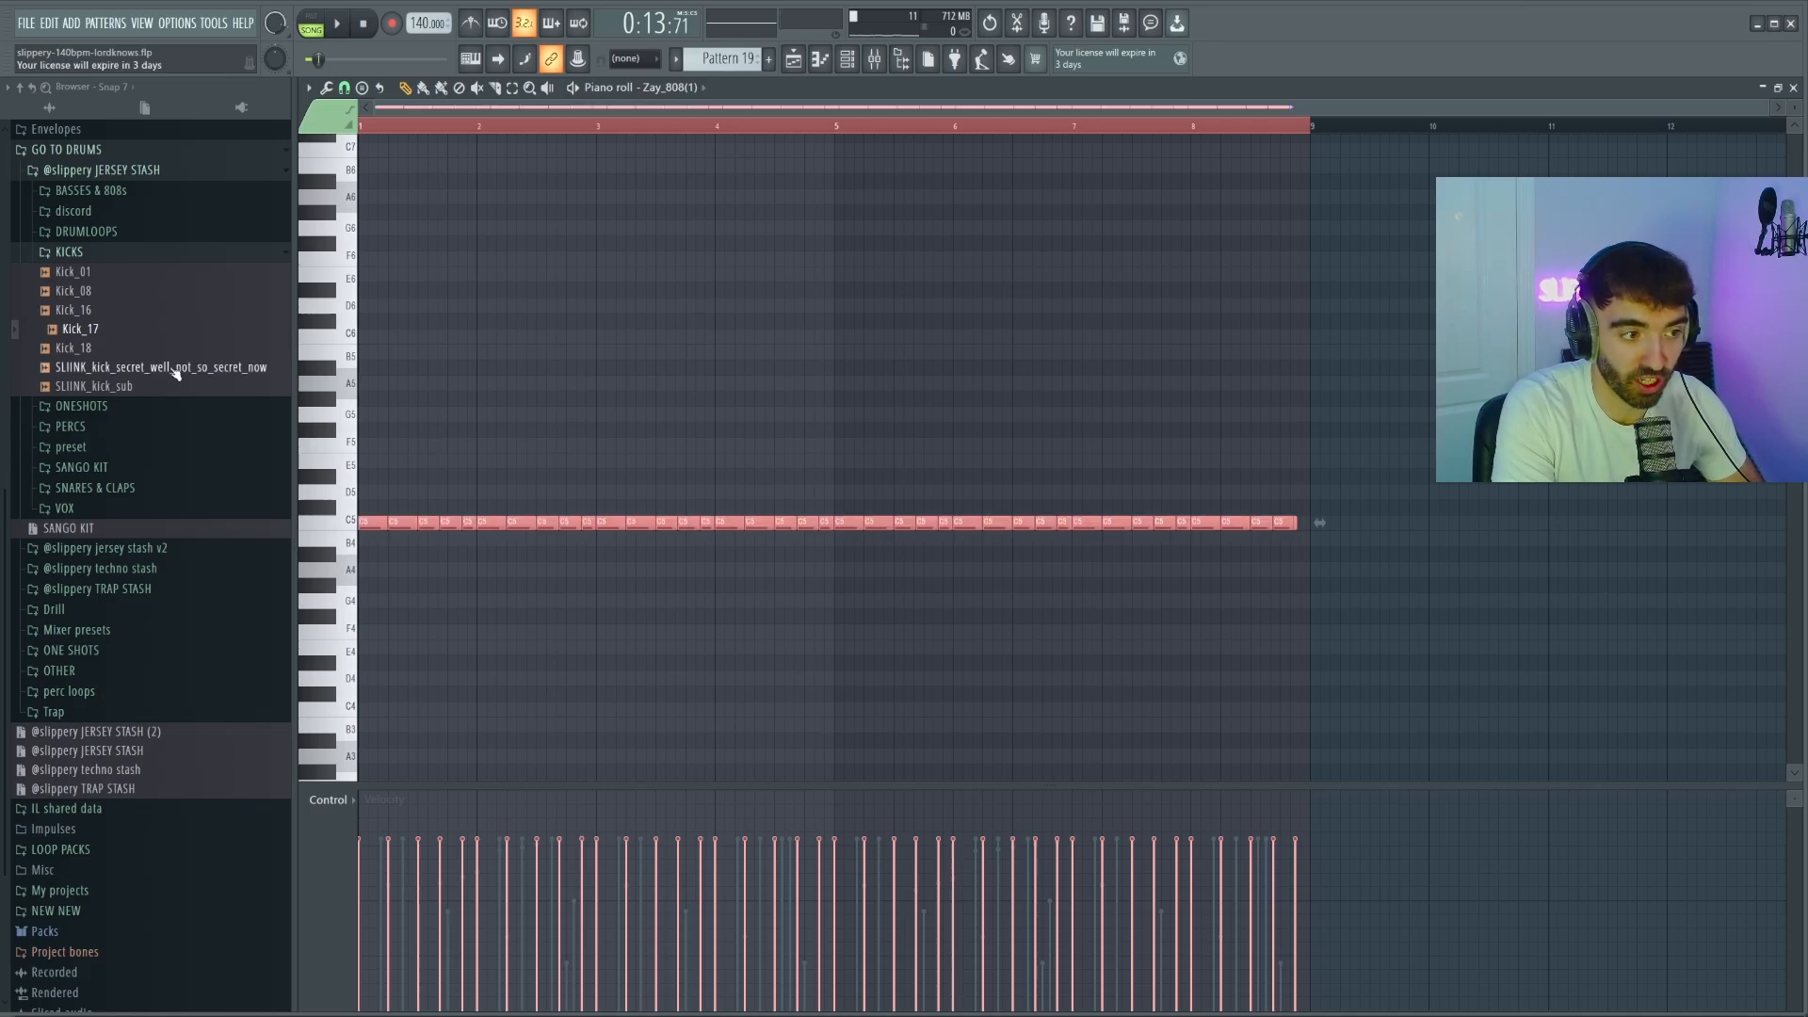
ctrl+click(520, 430)
key(ctrl+l)
Step: Transpose all Zay_808(1) notes up six semitones to F#5 and play them with the beat
key(shift+Up)
key(shift+Up)
key(shift+Up)
key(shift+Up)
key(shift+Up)
key(shift+Up)
key(space)
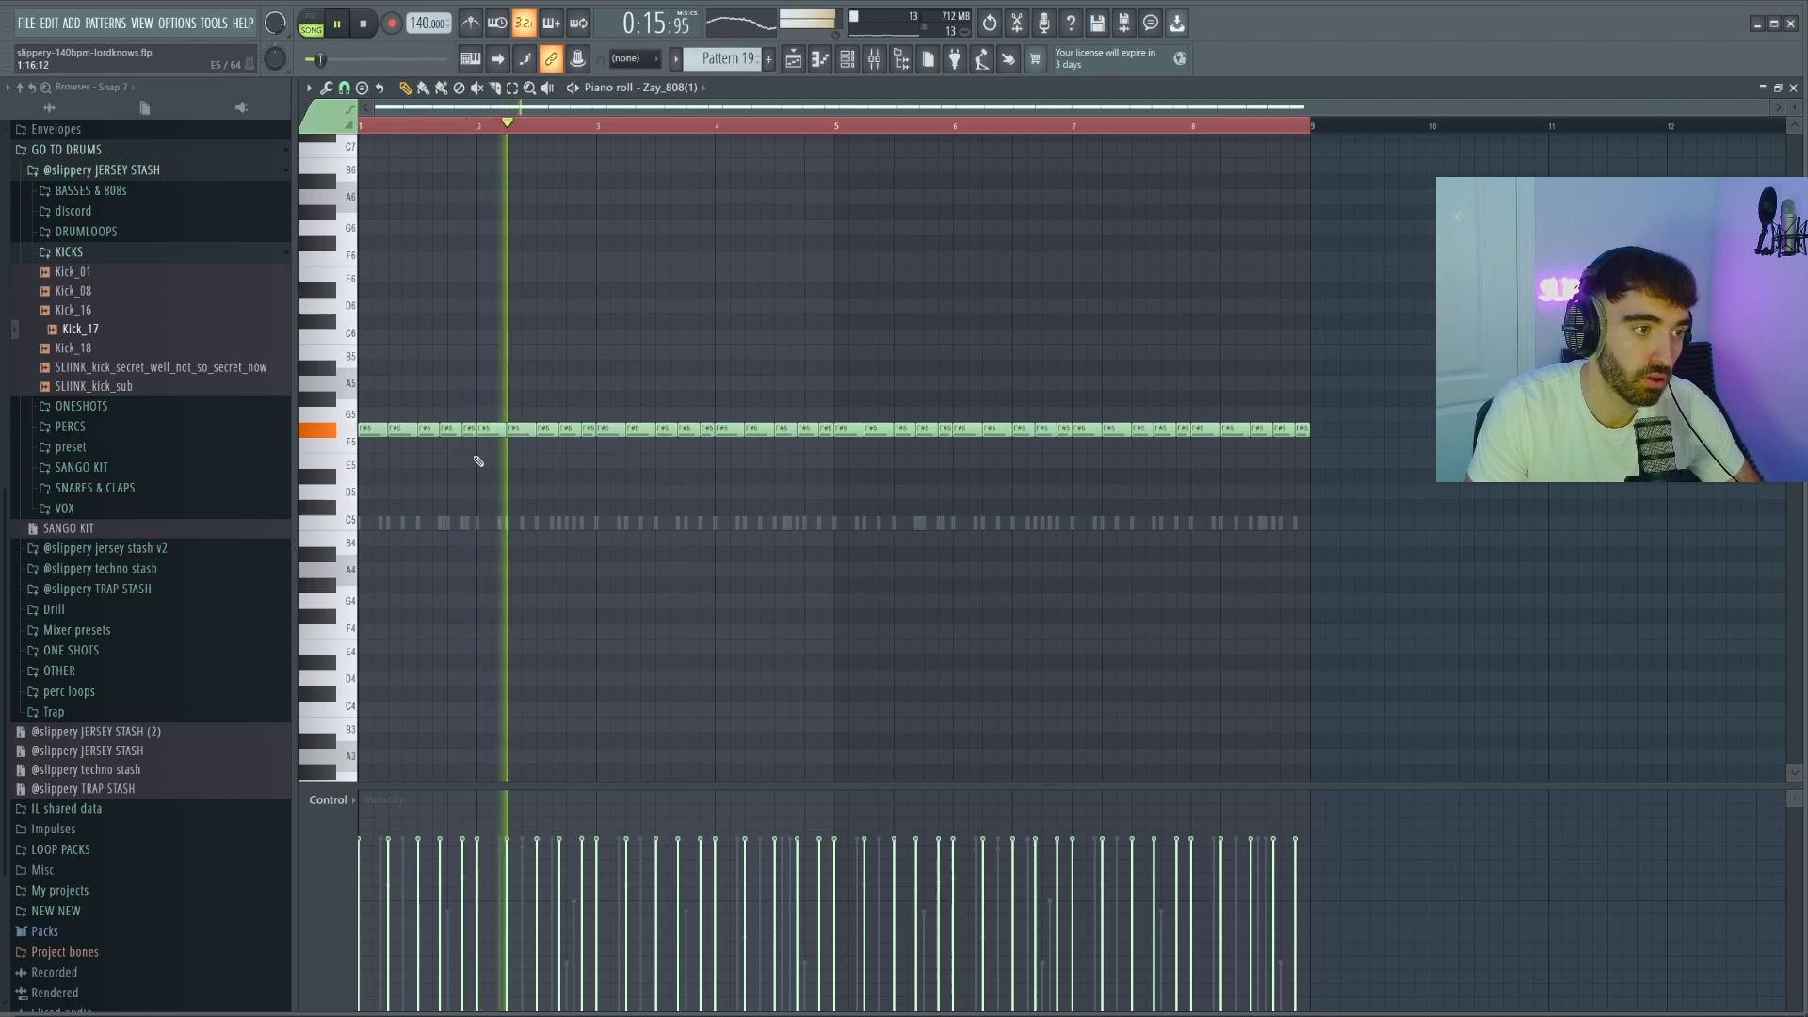
key(space)
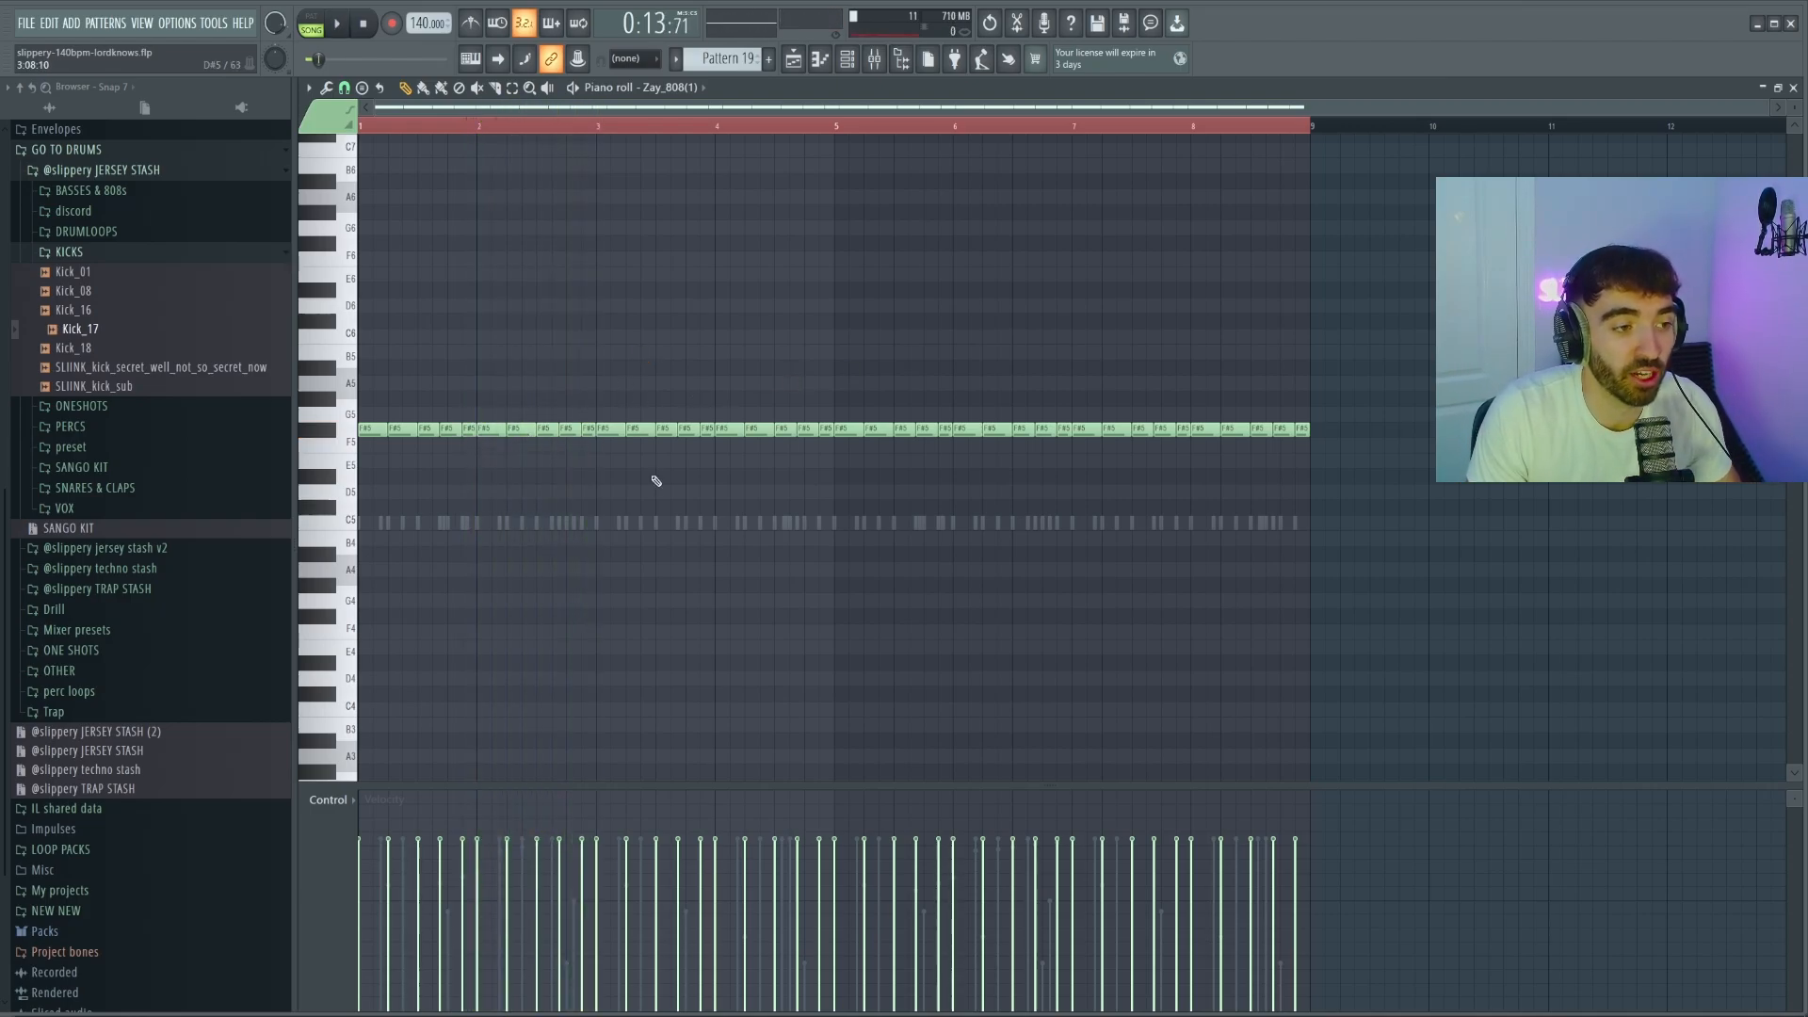
Step: Play the Zay_808(1) line and raise its last two notes at the end of bar 8 by two semitones
key(space)
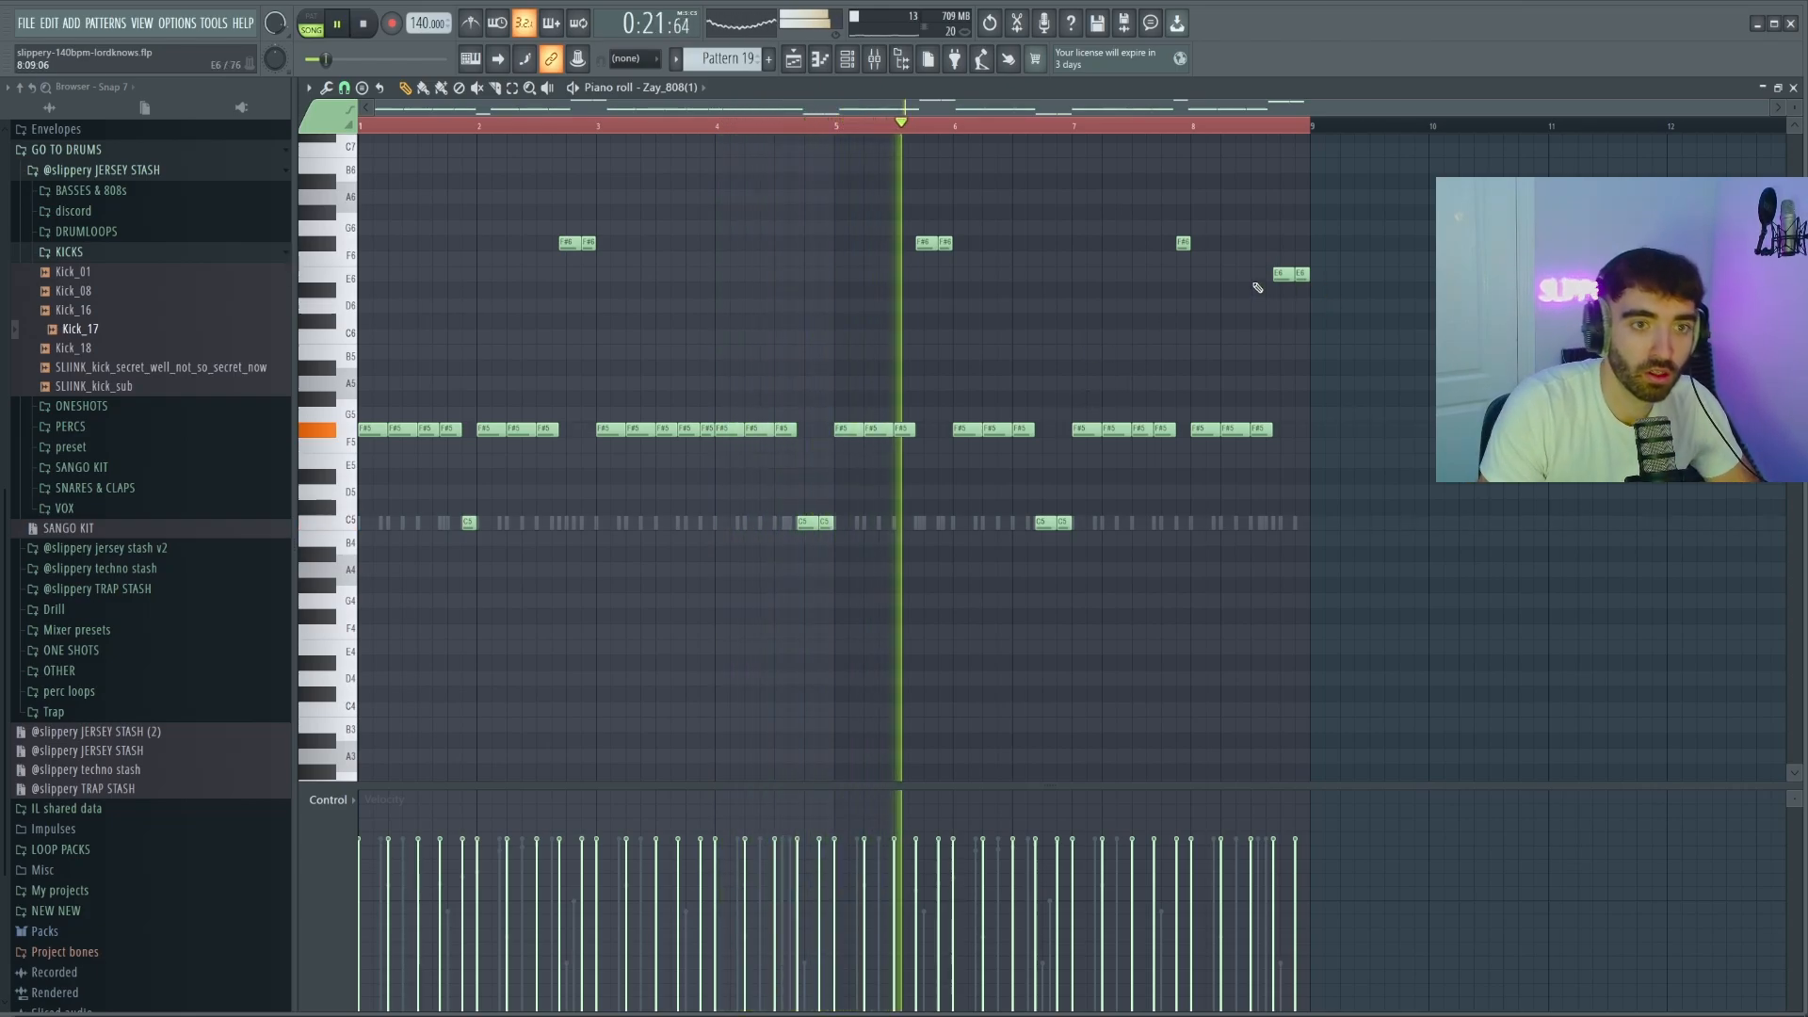
drag(1253, 277, 1377, 280)
key(shift+Up)
key(shift+Up)
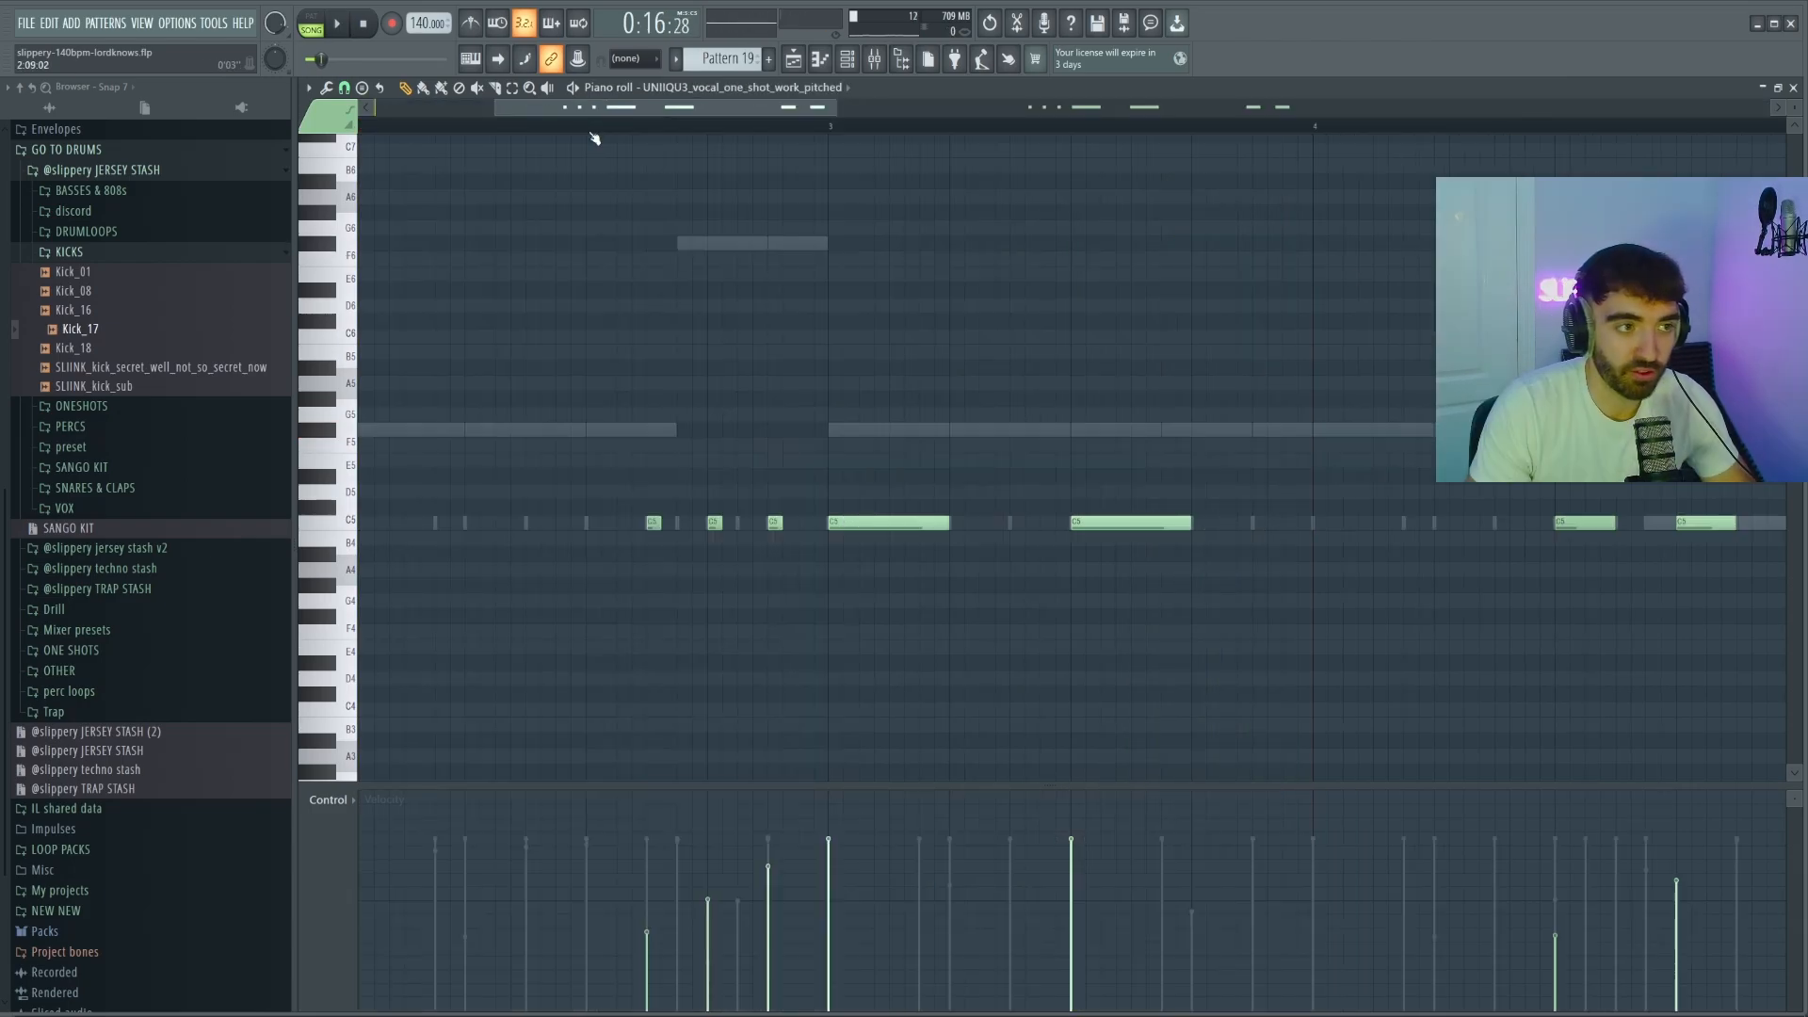
Step: Audition the UNIIQU3_vocal_one_shot_work_pitched notes across the pattern with the beat
key(space)
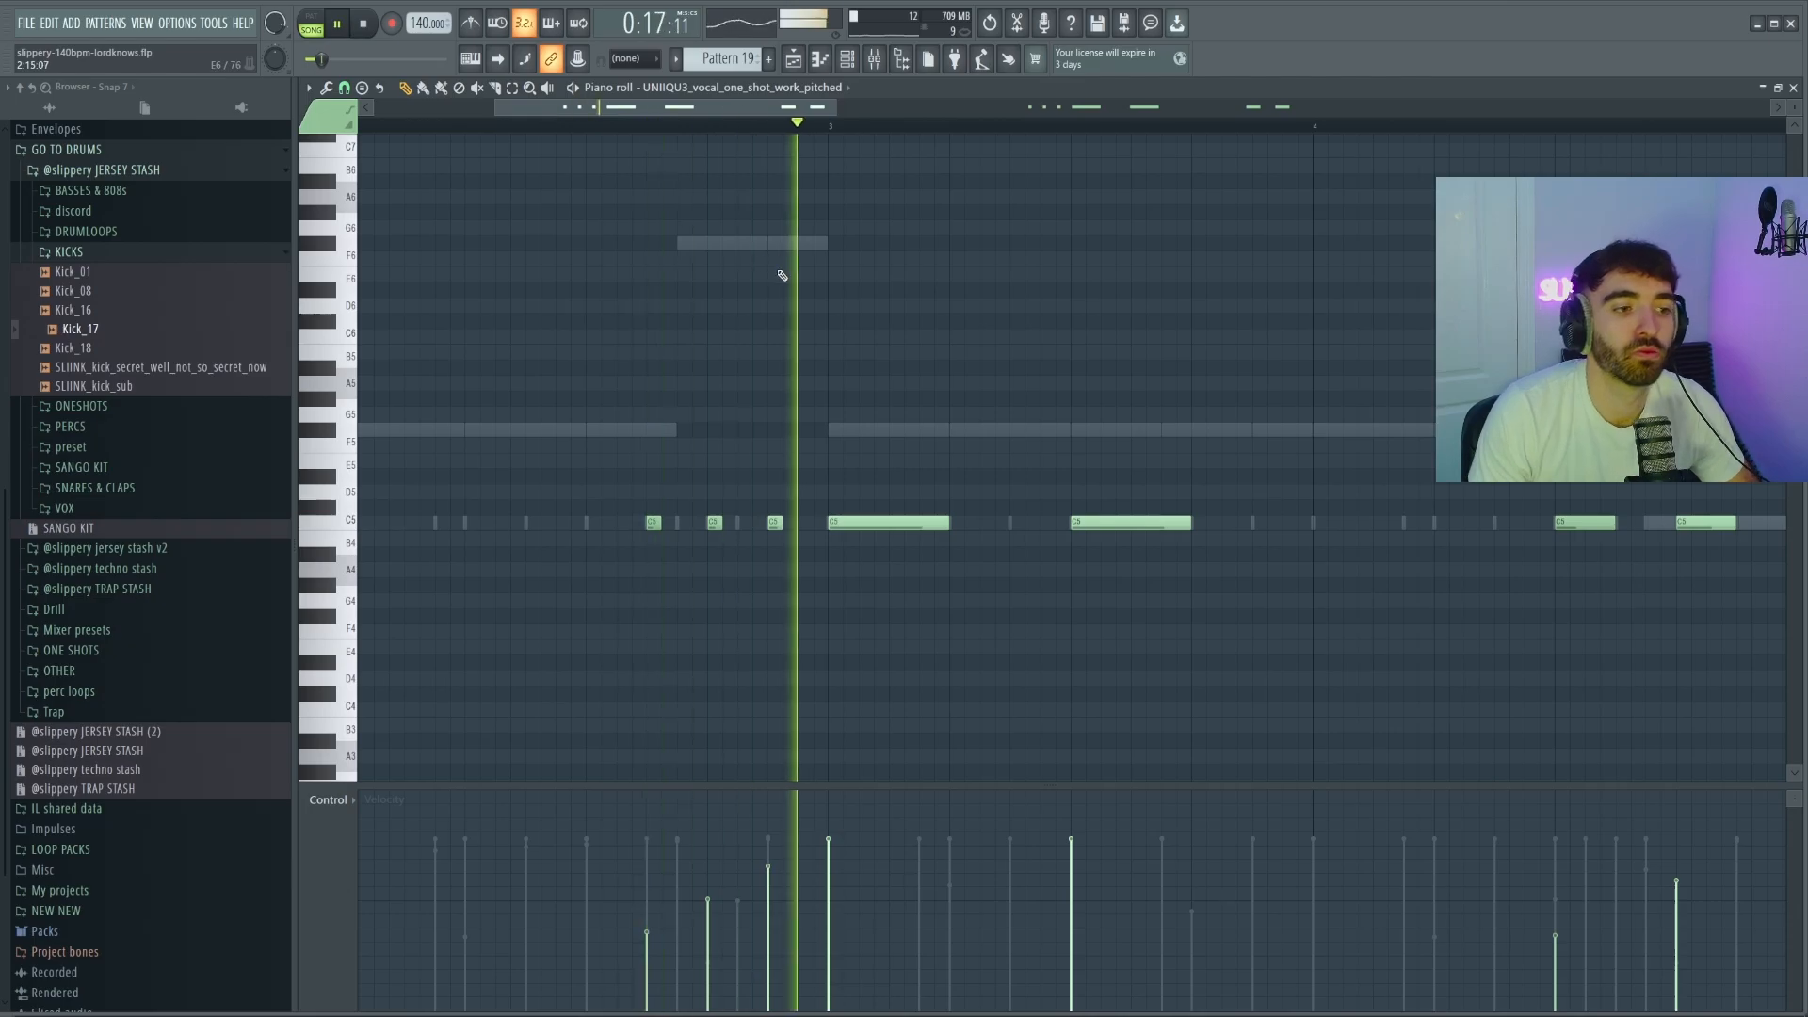
scroll(835, 331, down, 3)
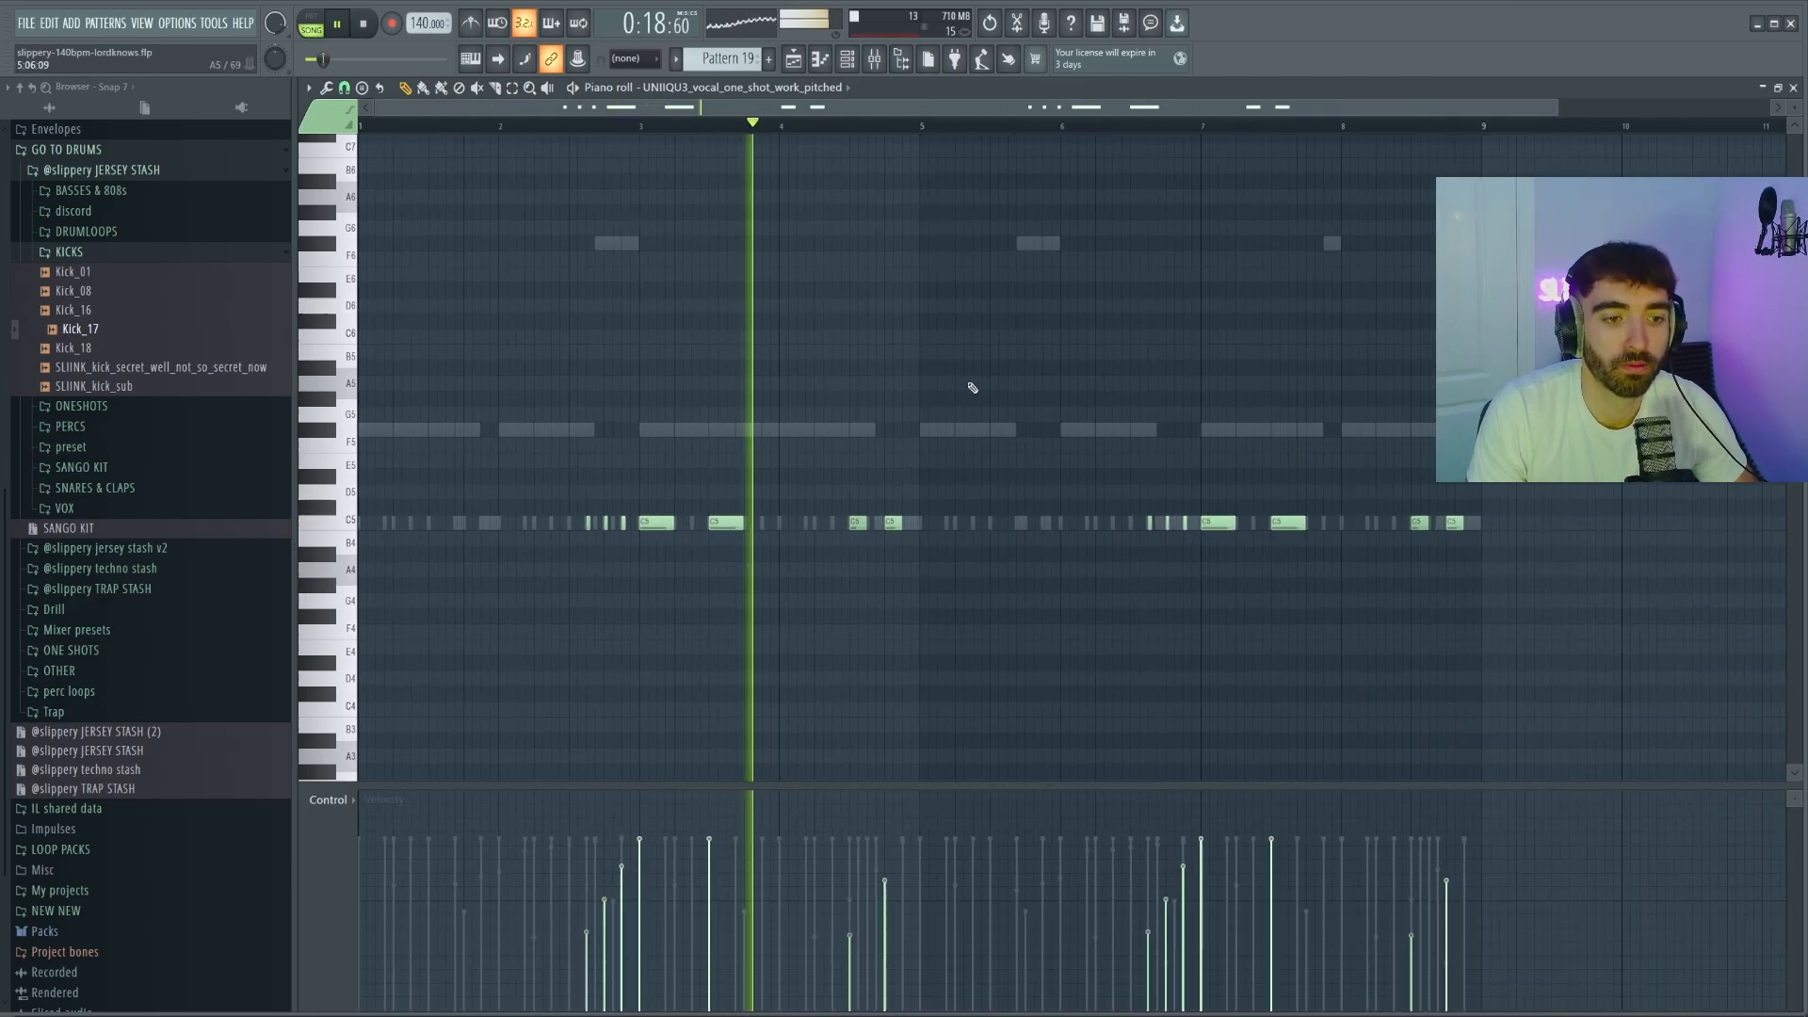
key(space)
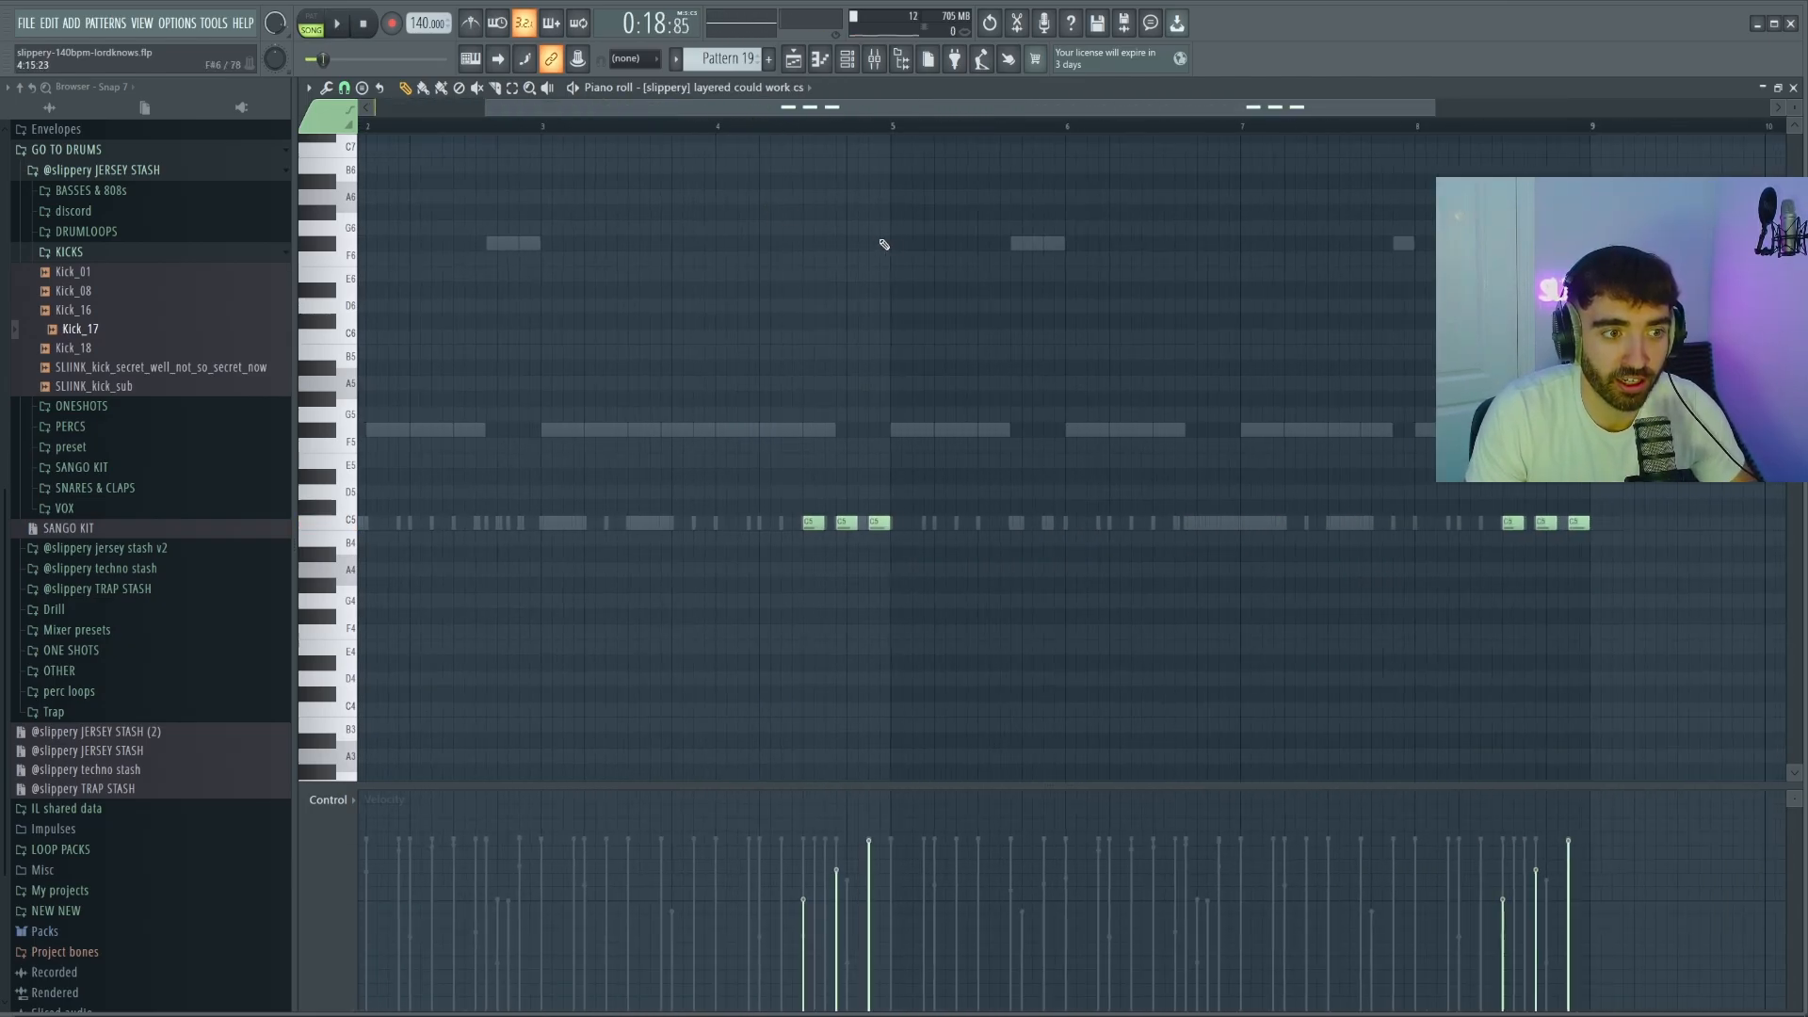
Step: Audition the [slippery] layered could work cs notes and the [GHOSTY] TOM I THINK hits with the beat
scroll(872, 456, up, 2)
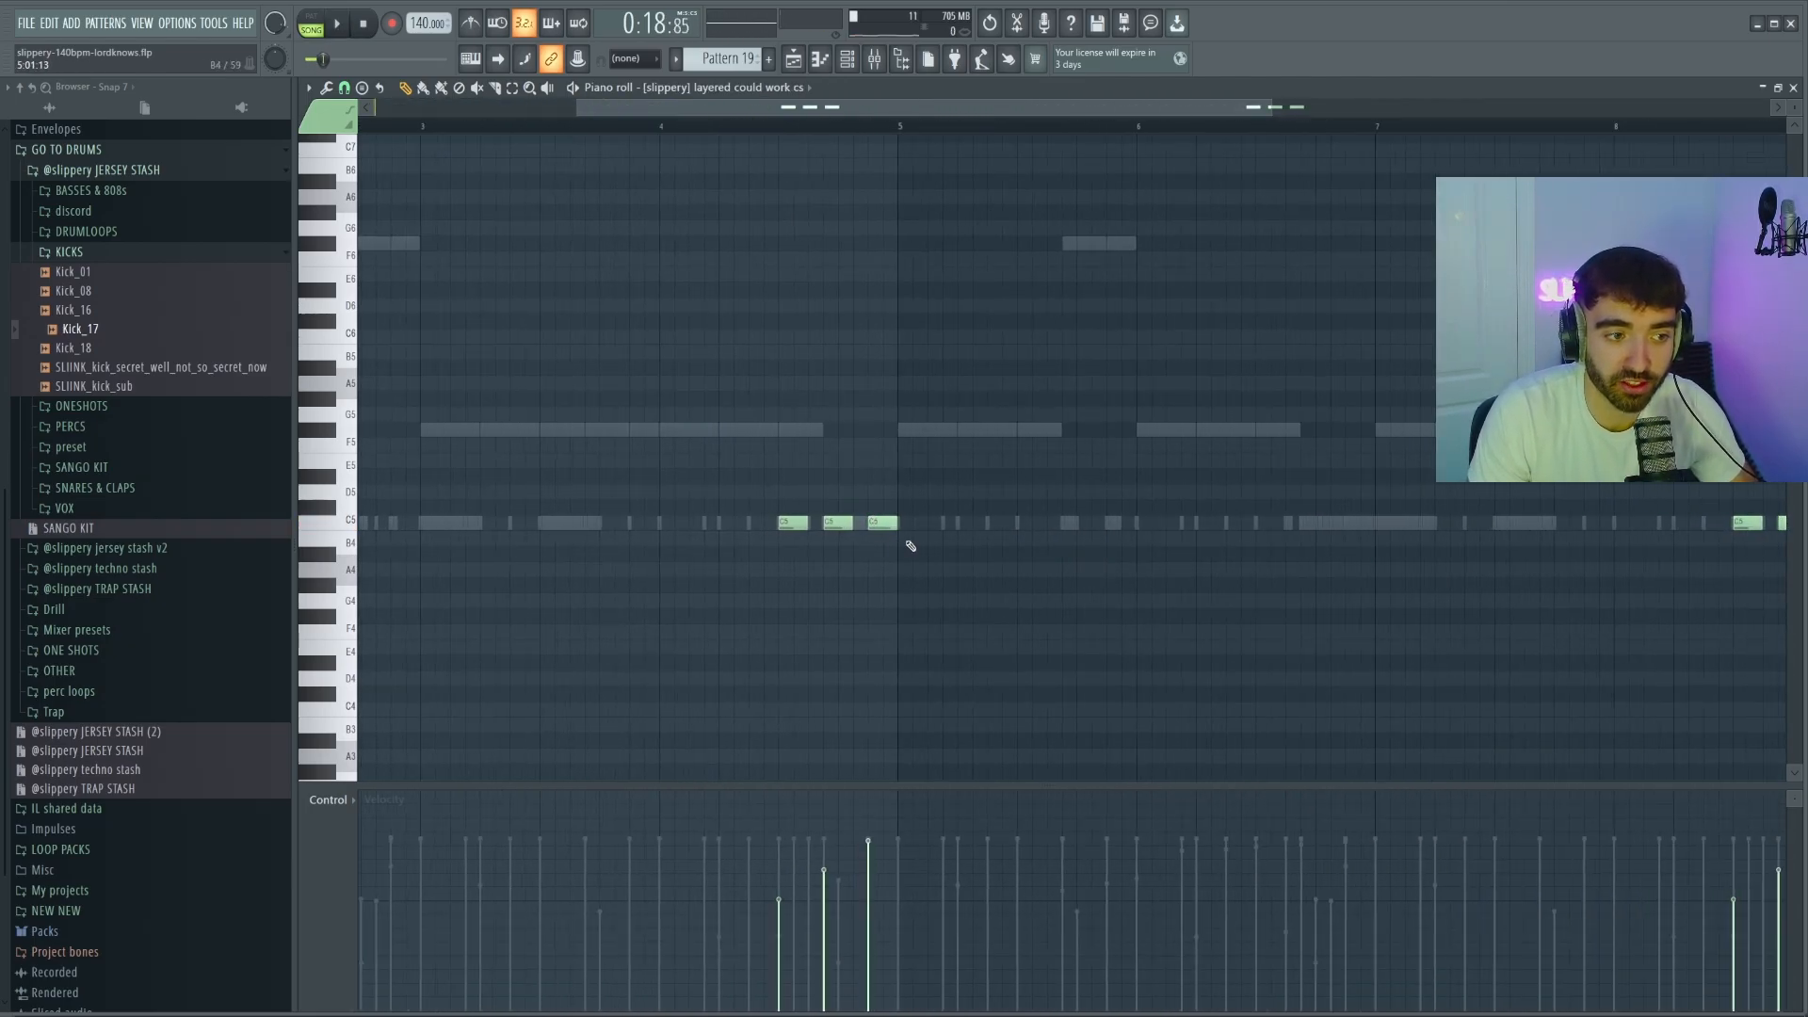
key(space)
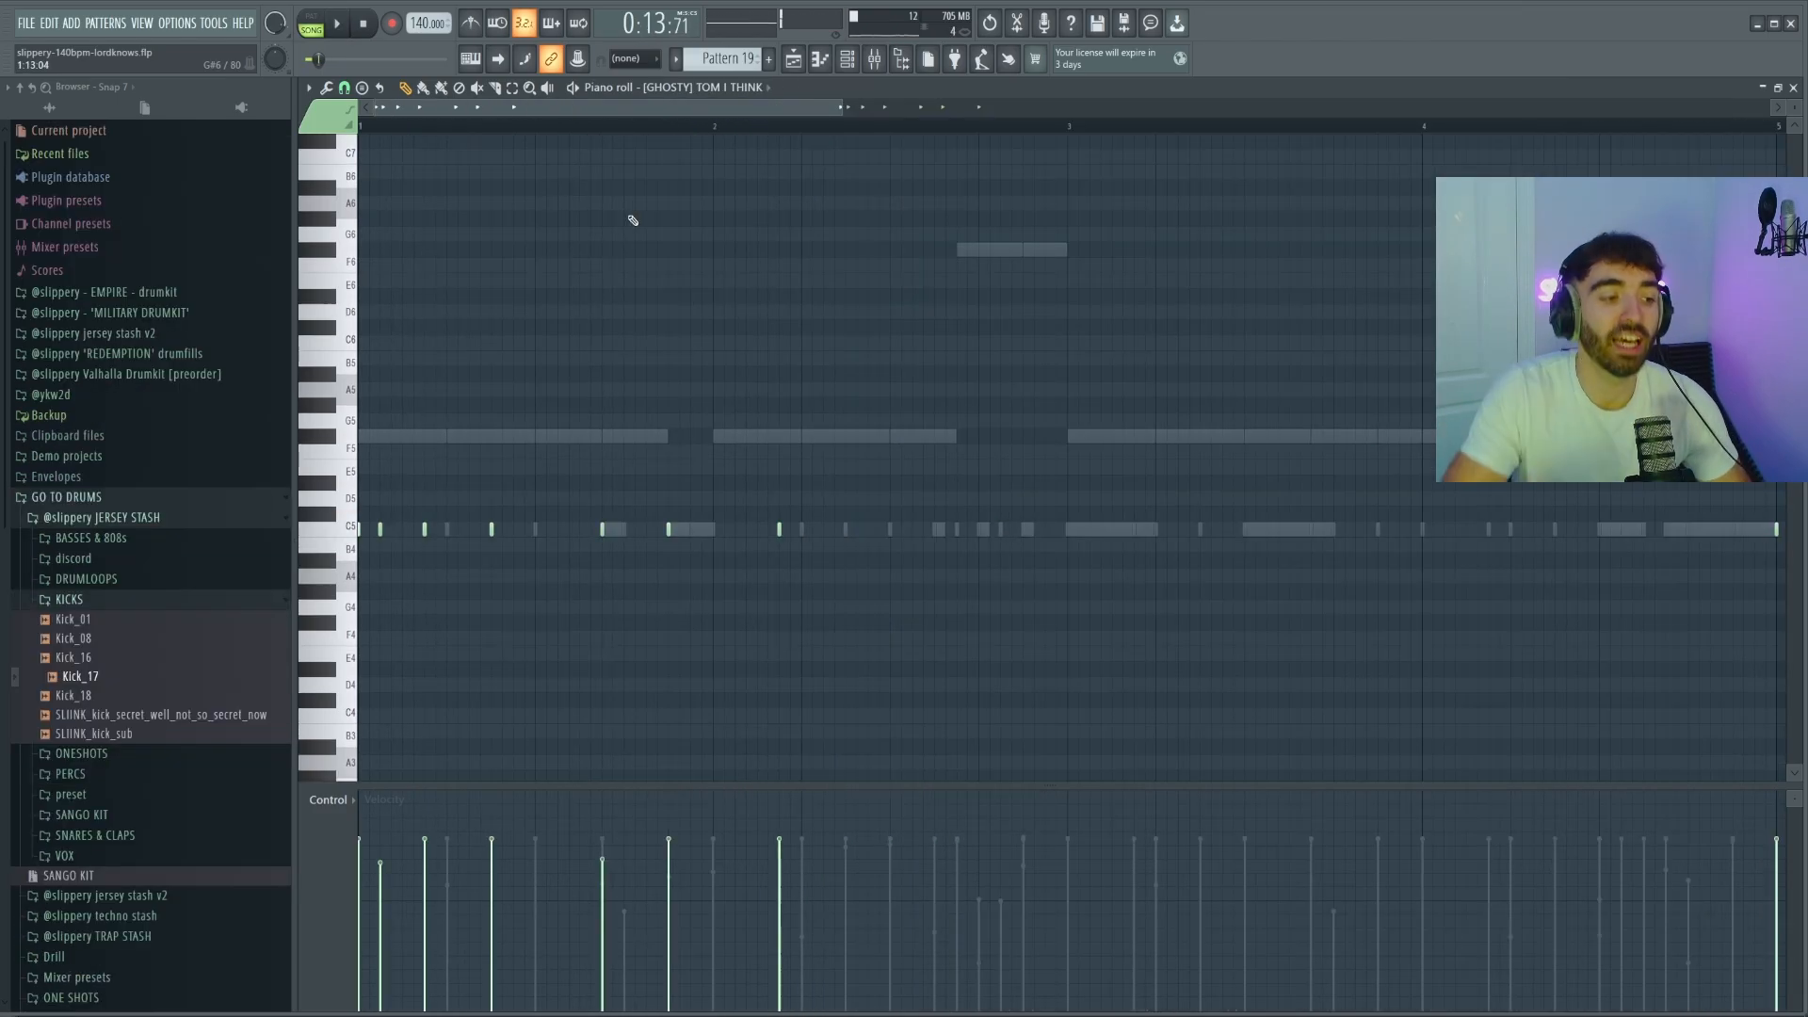
key(space)
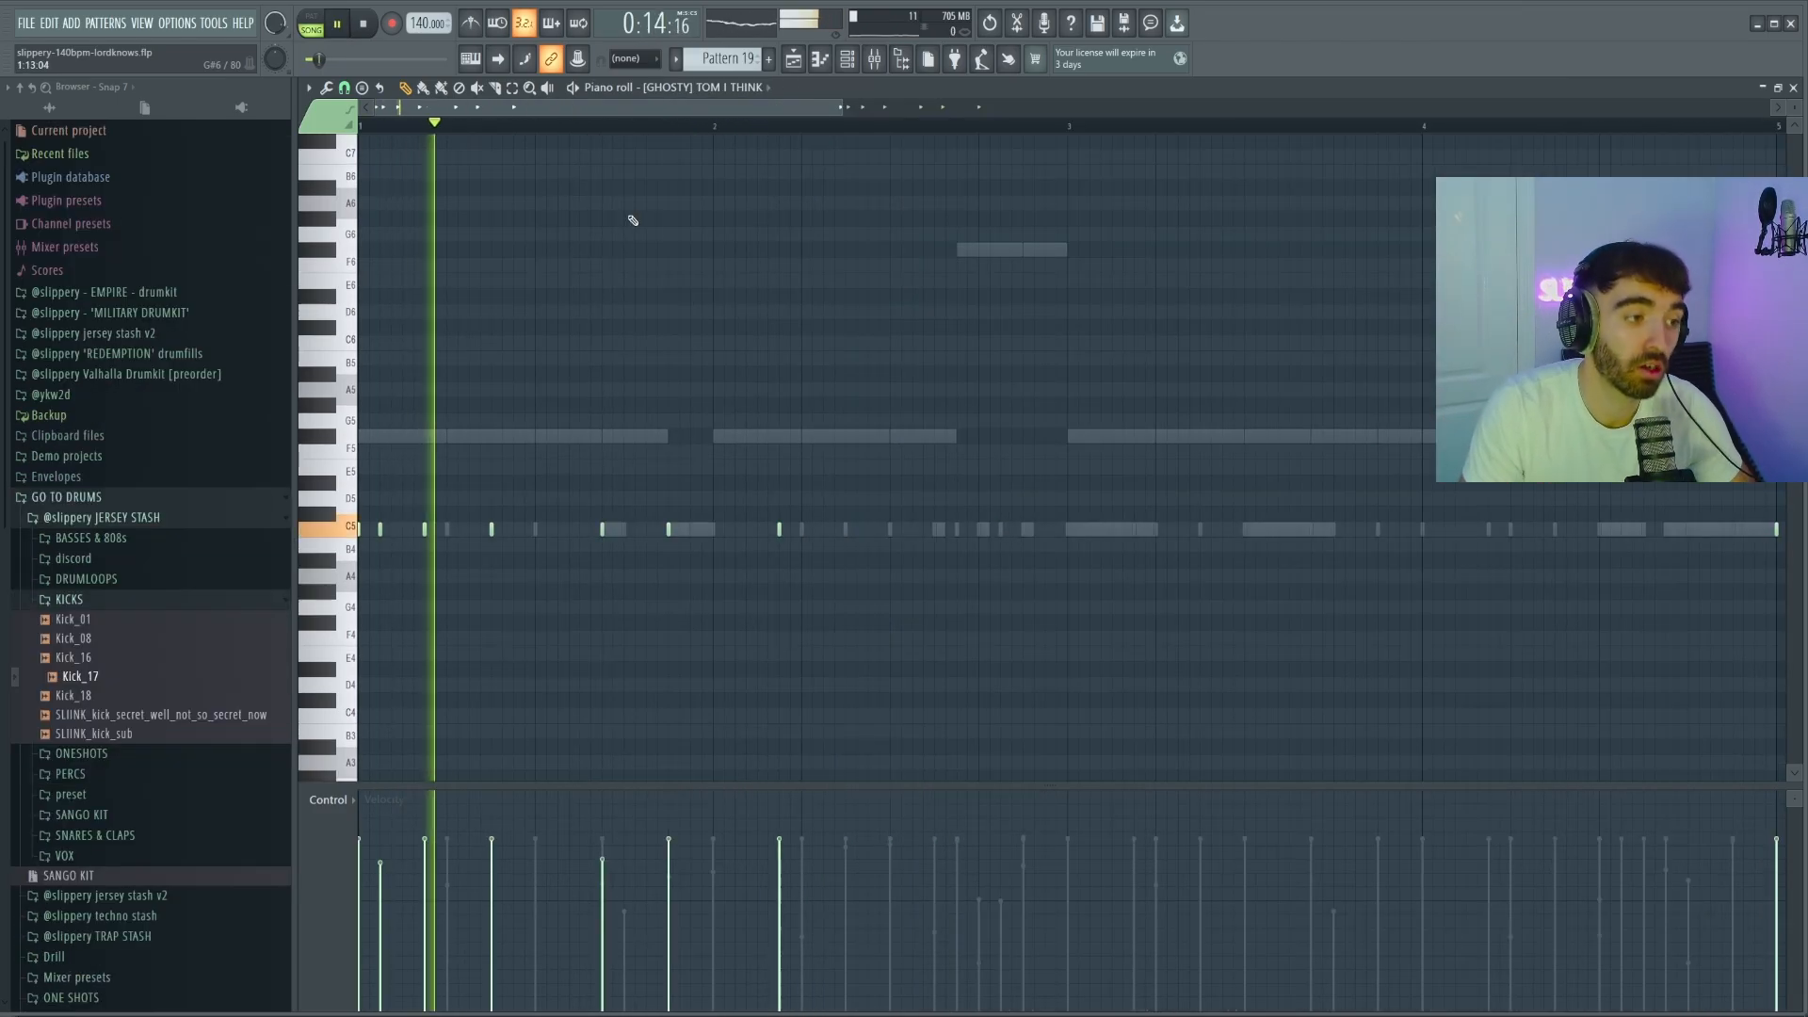
scroll(796, 282, down, 3)
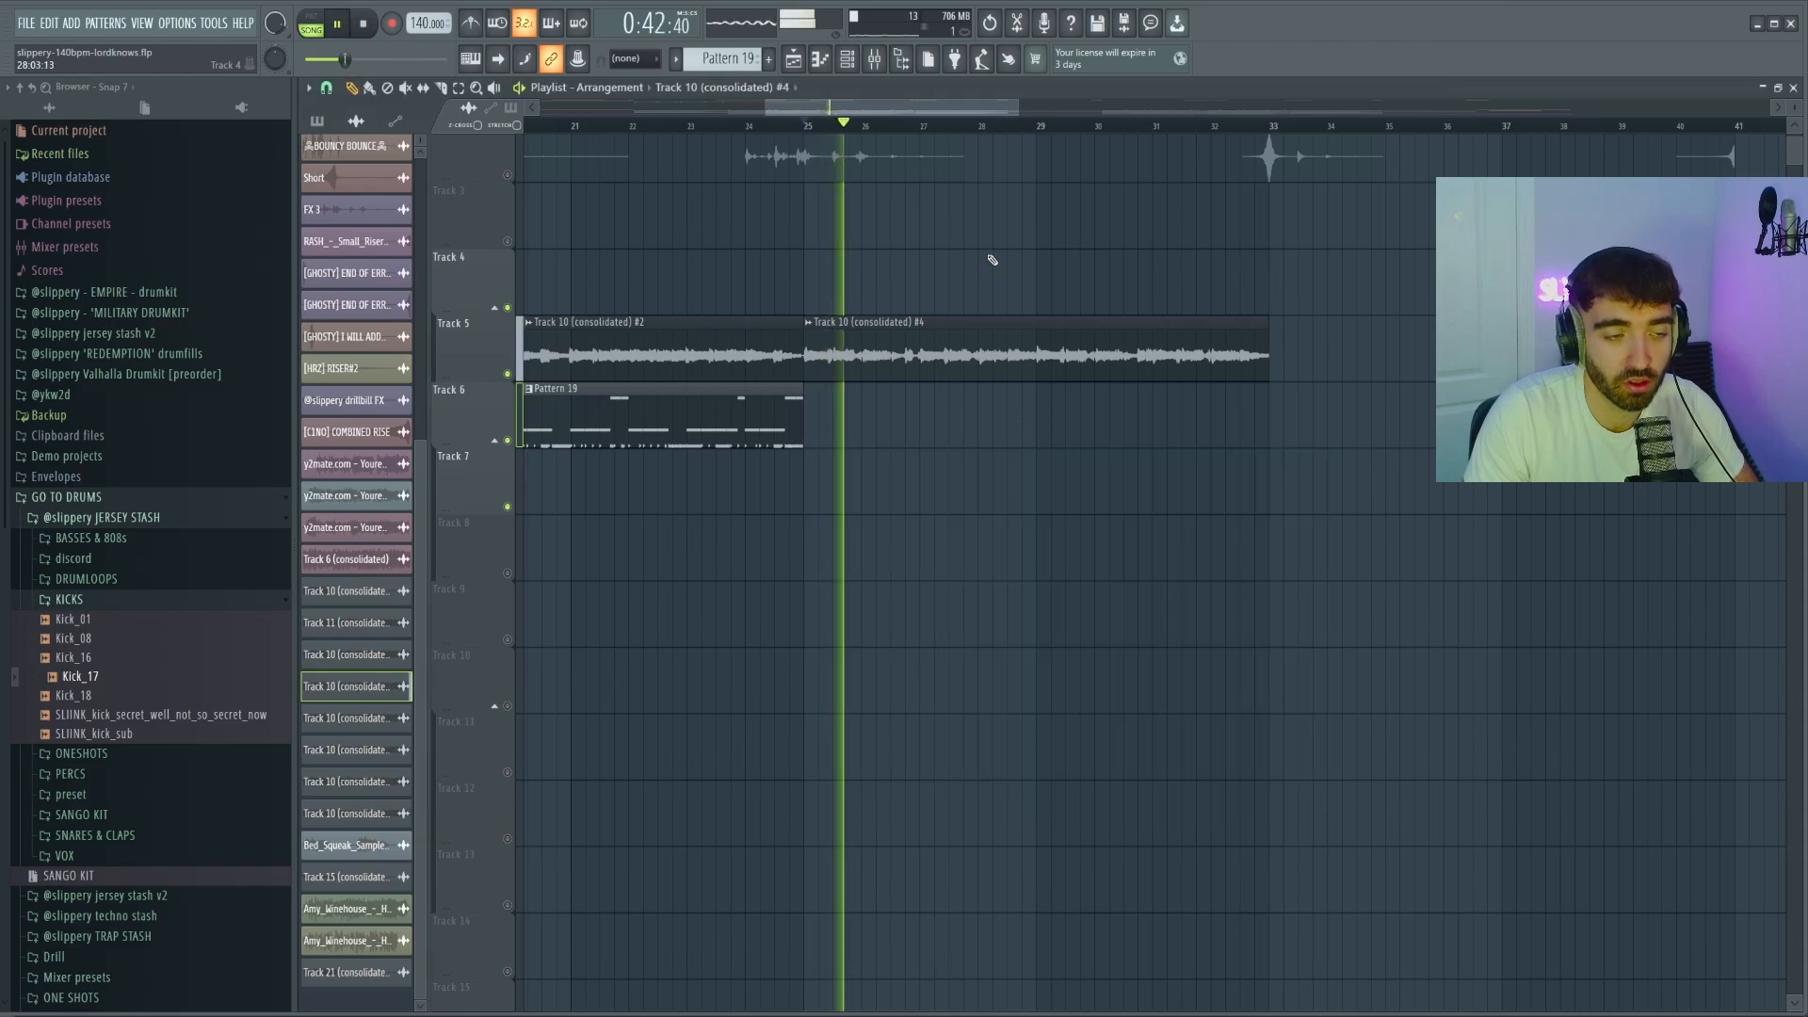
Step: Play the arrangement's second section through Track 10 (consolidated) #4 and the Part_2 clip on Track 4 from bar 33
scroll(1001, 260, down, 2)
drag(1157, 363, 1400, 363)
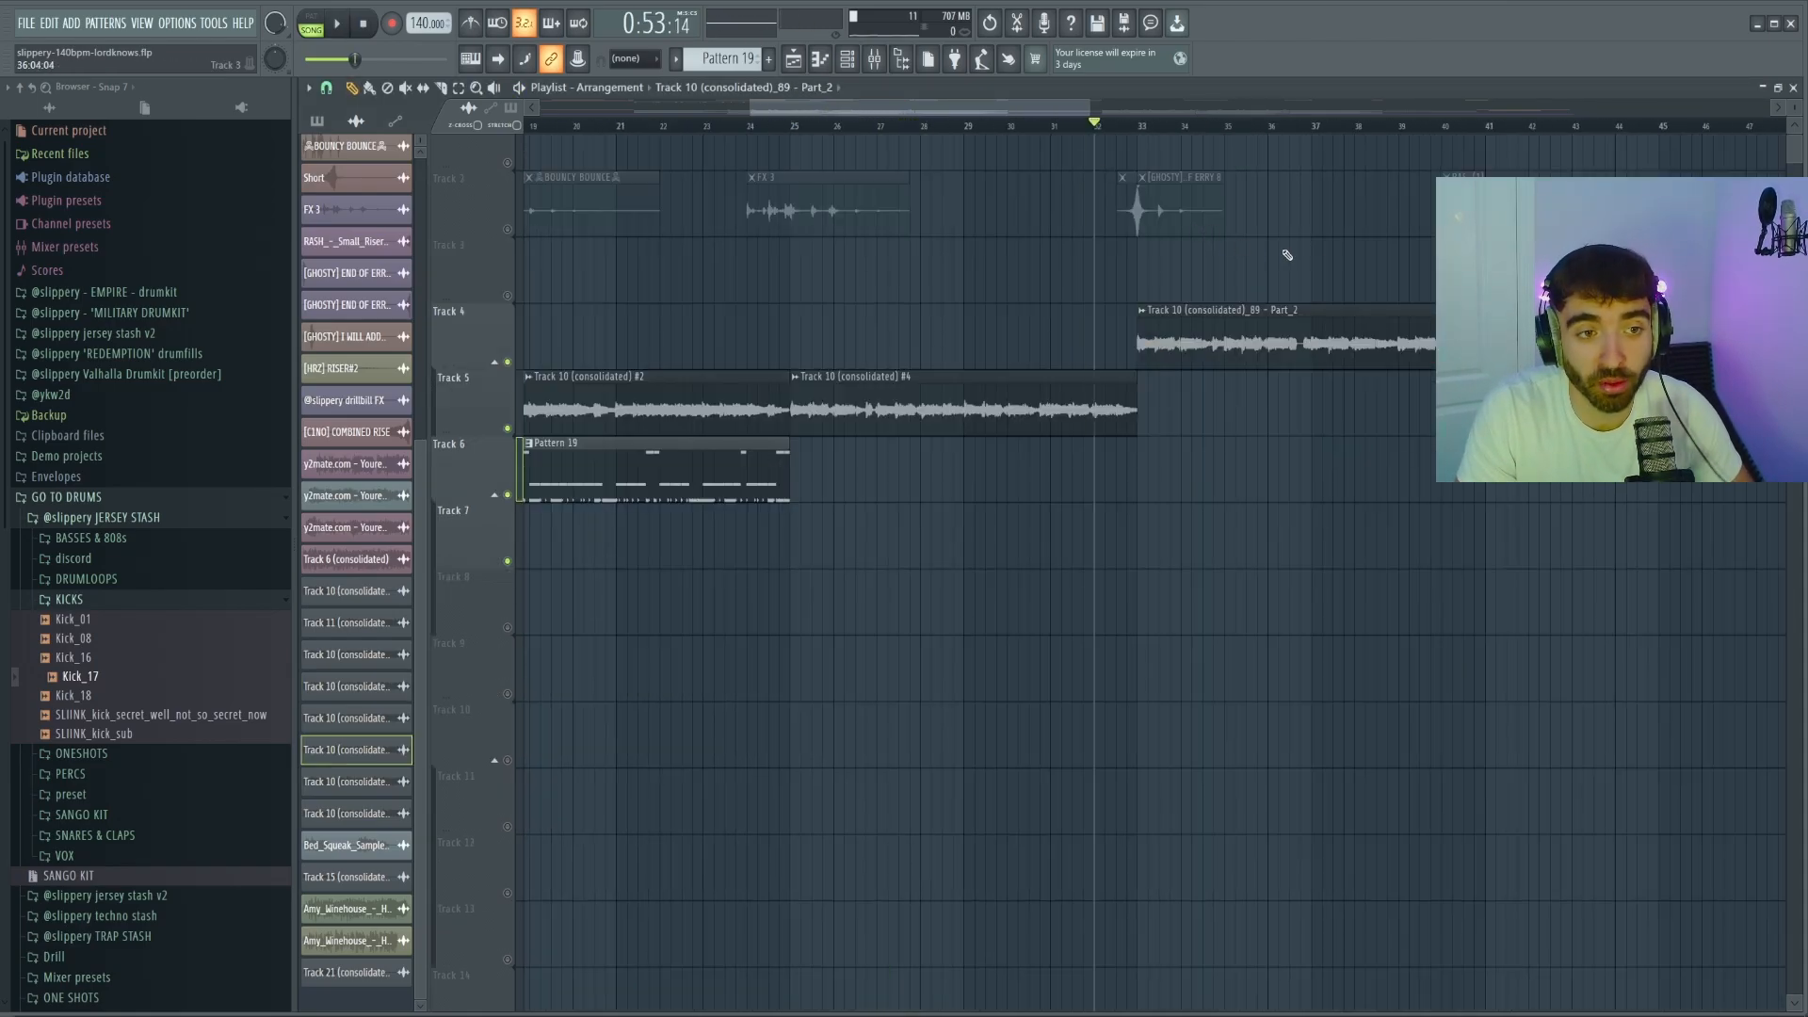
key(space)
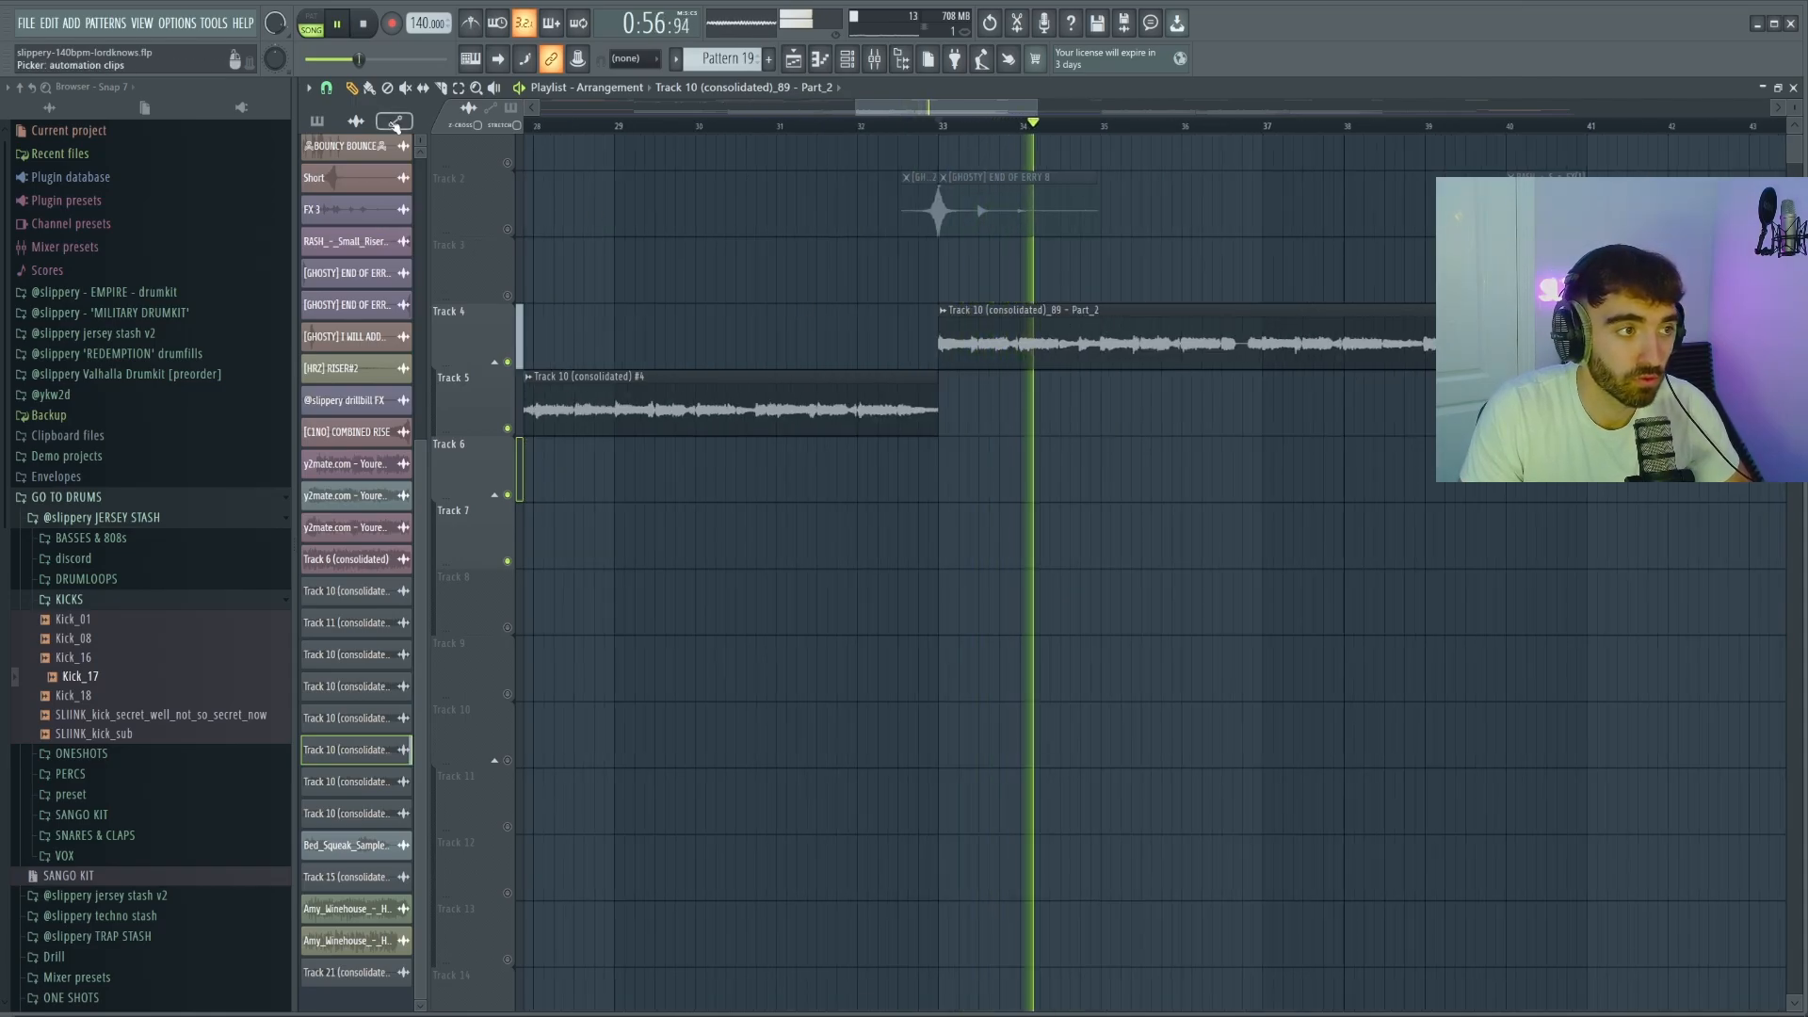
Step: Unmute Track 4 to hear its Part_2 clip layered with the Track 21 (consolidated) clip from bar 33
click(394, 121)
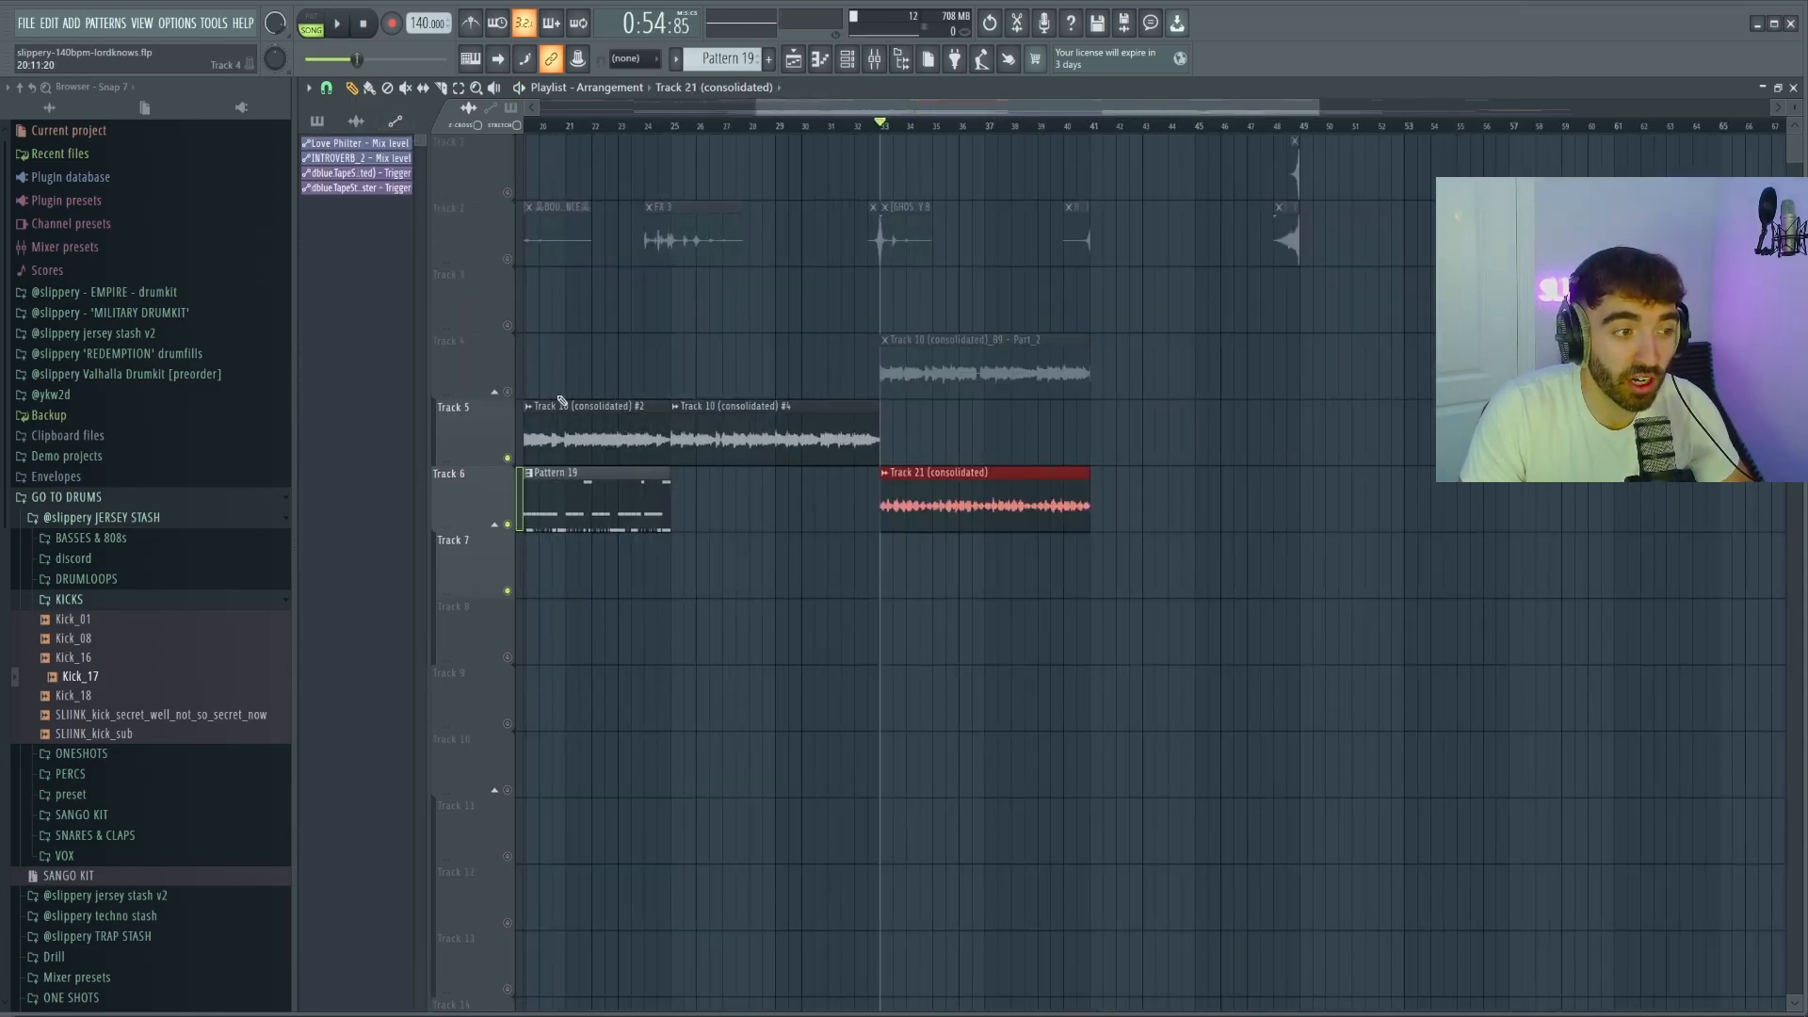
scroll(734, 410, up, 2)
right_click(1212, 444)
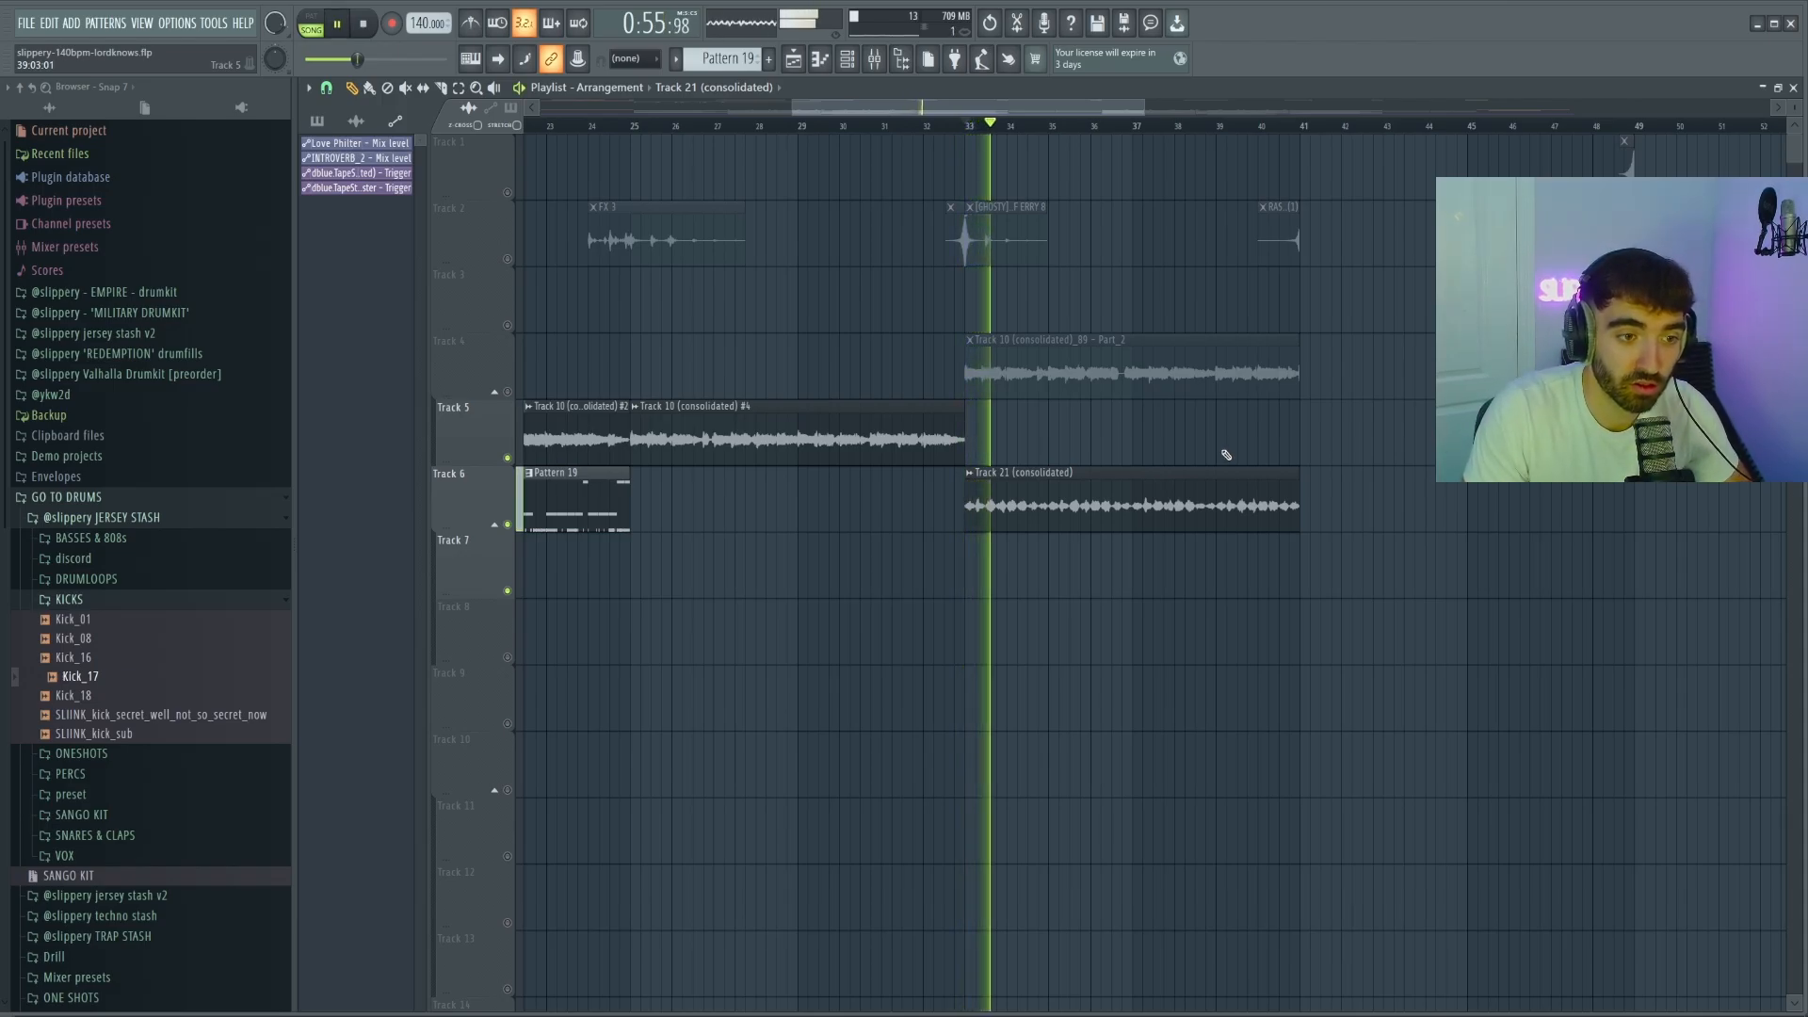
click(508, 391)
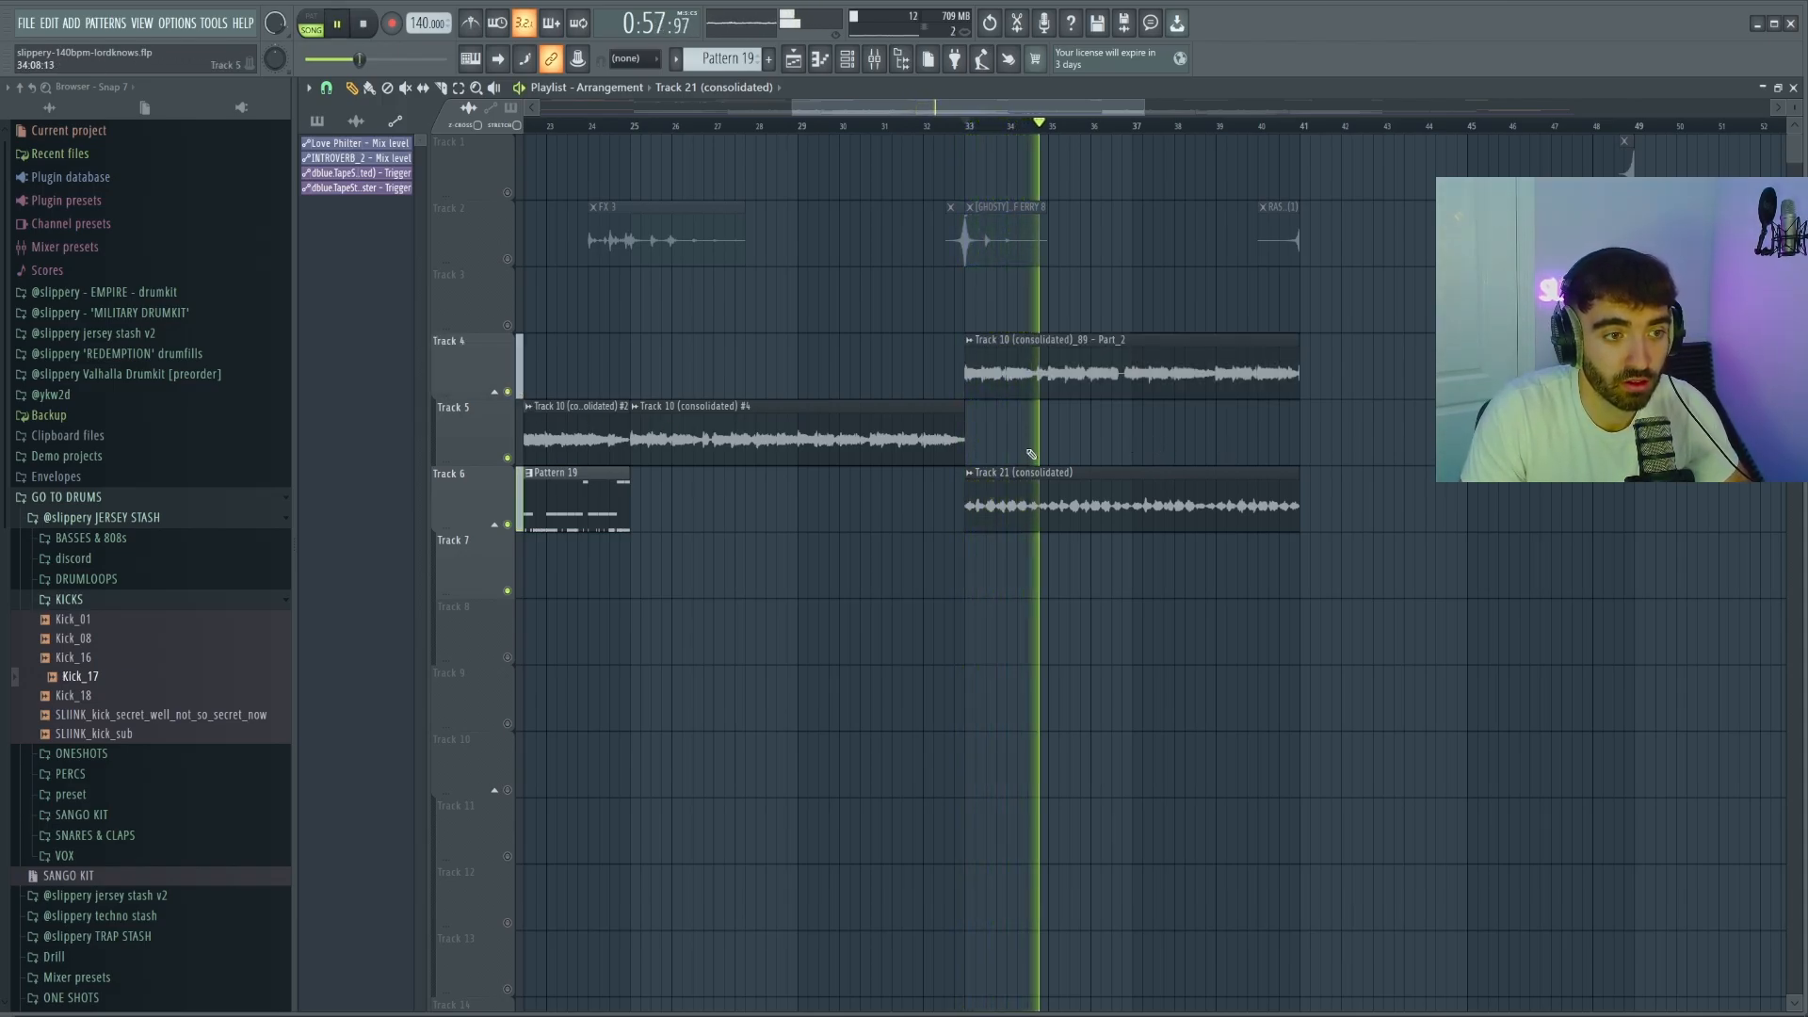
Step: Play the full arrangement from the Track 6 (consolidated) intro through the first drums and the 808 section to the FX 3 clip
scroll(1184, 444, down, 2)
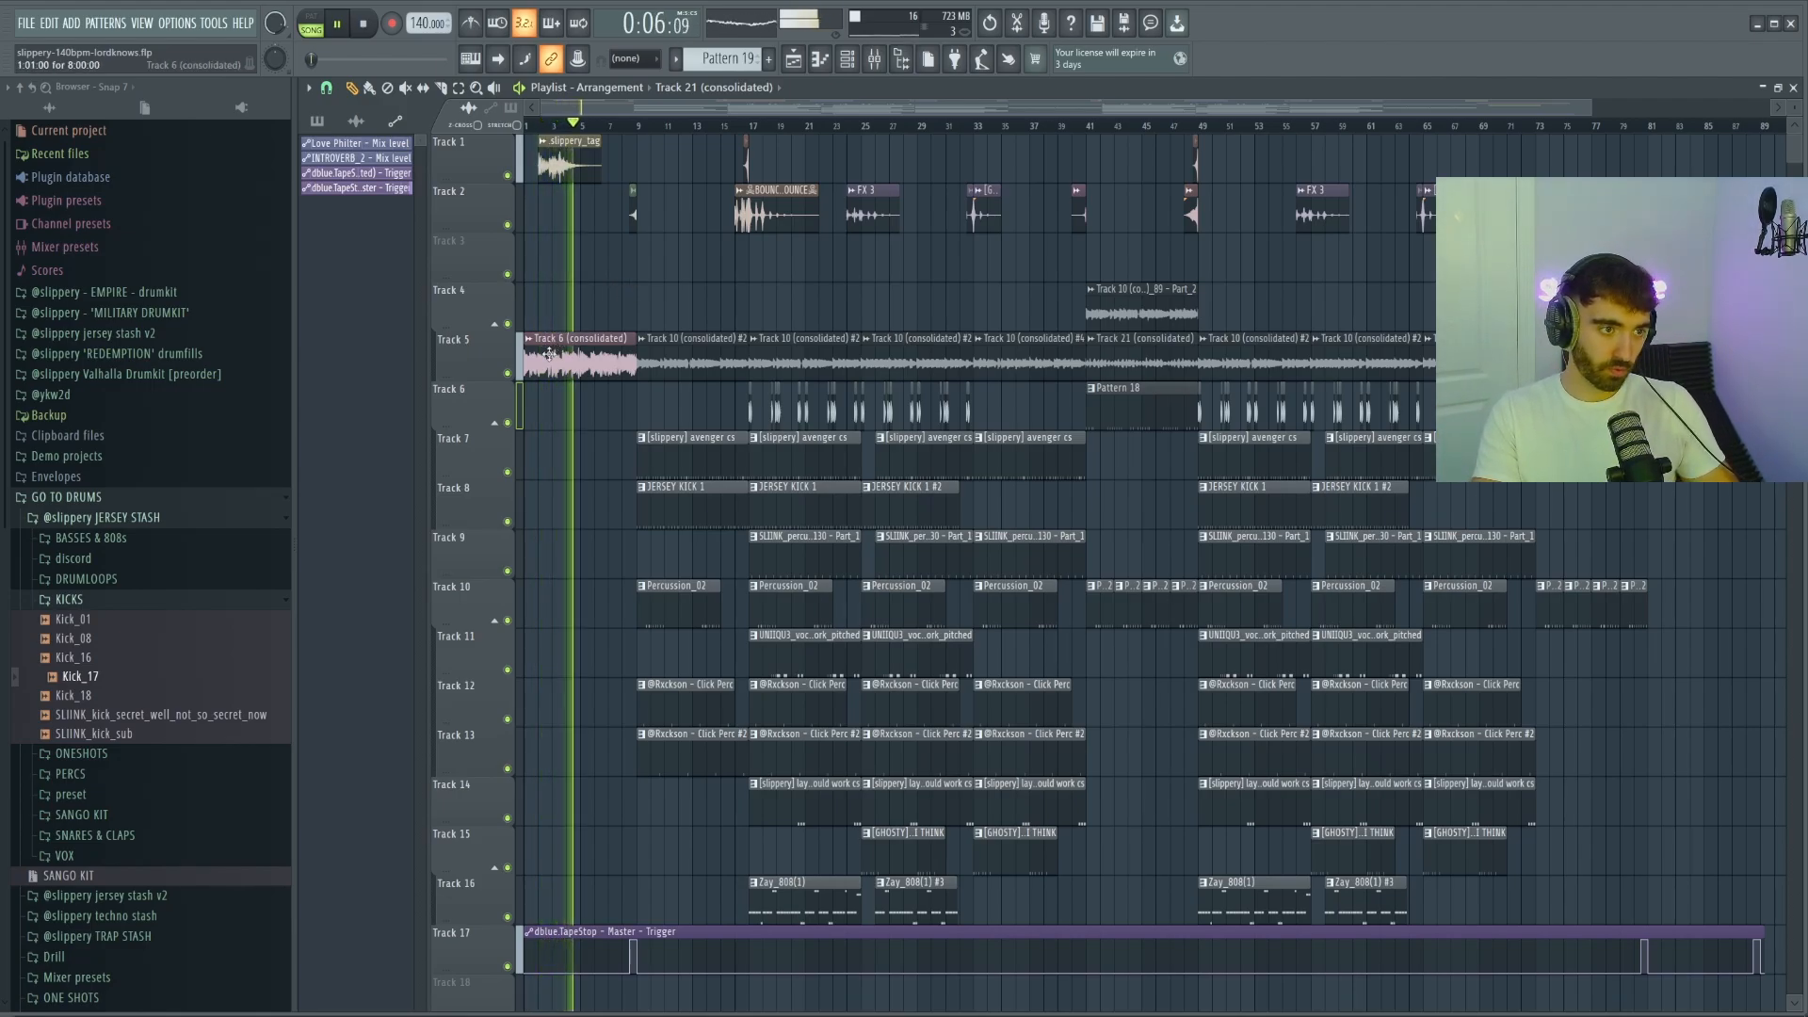
scroll(612, 315, up, 2)
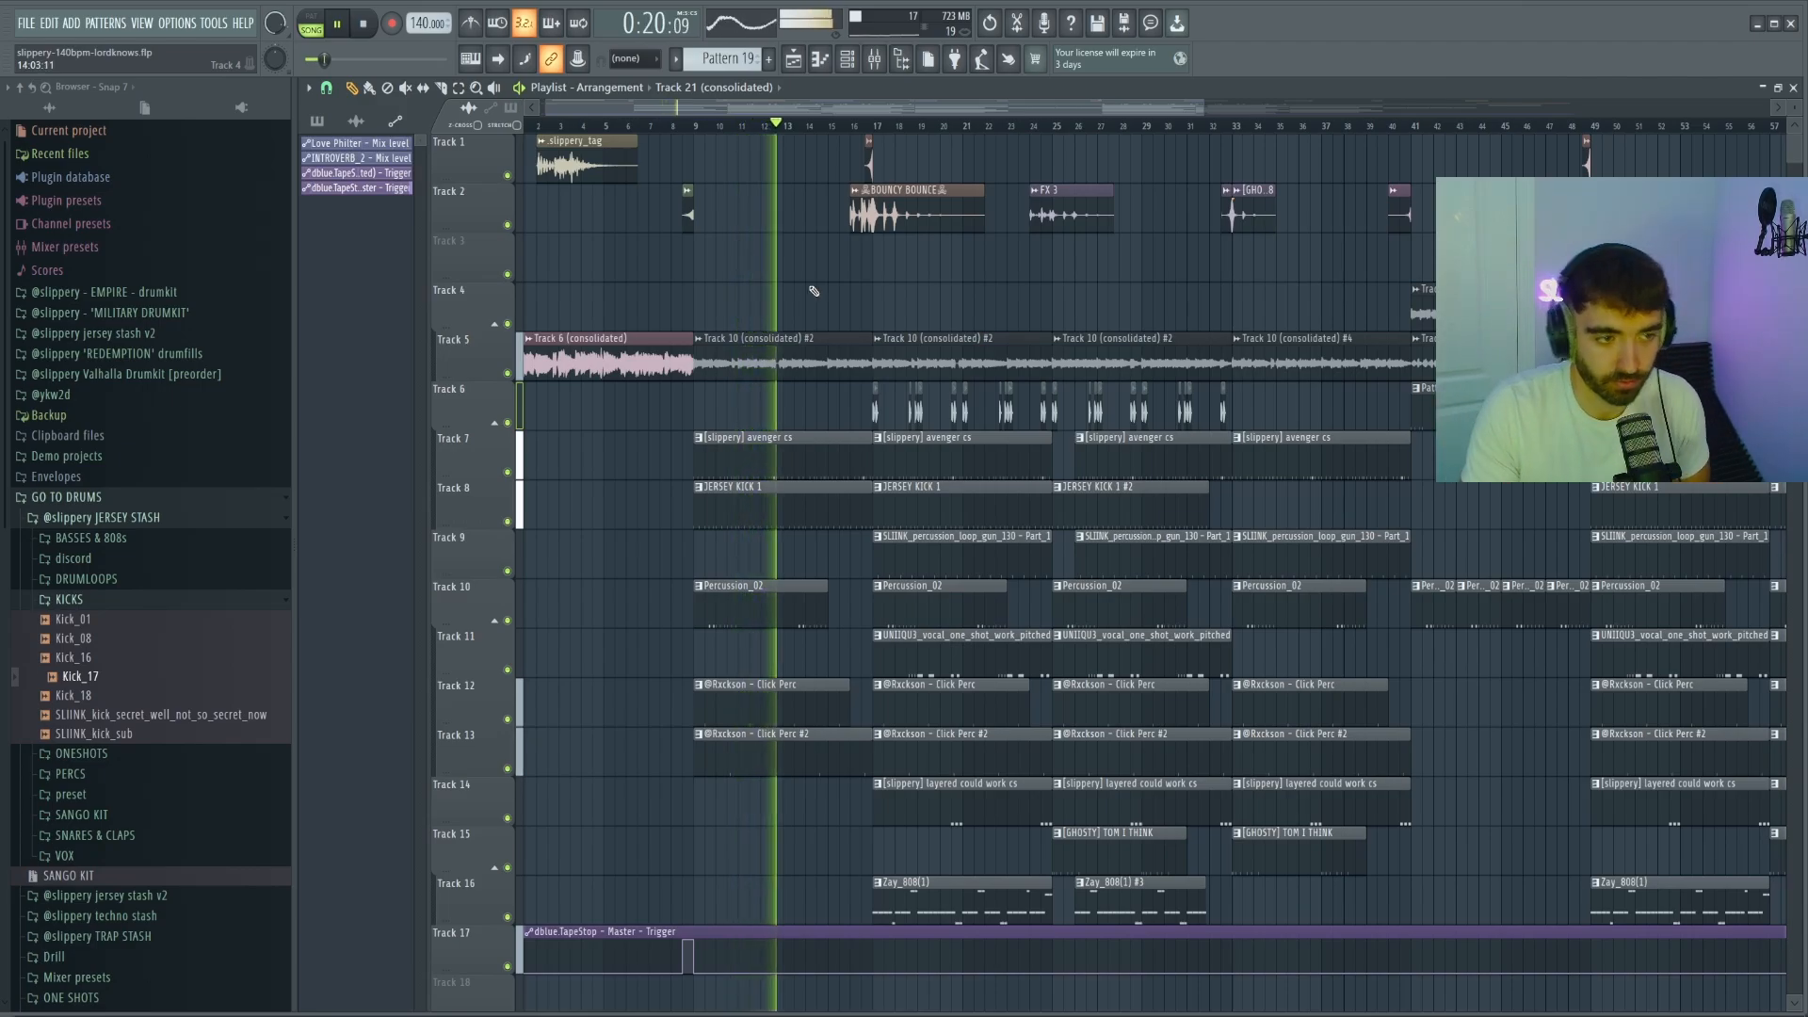
scroll(805, 295, down, 1)
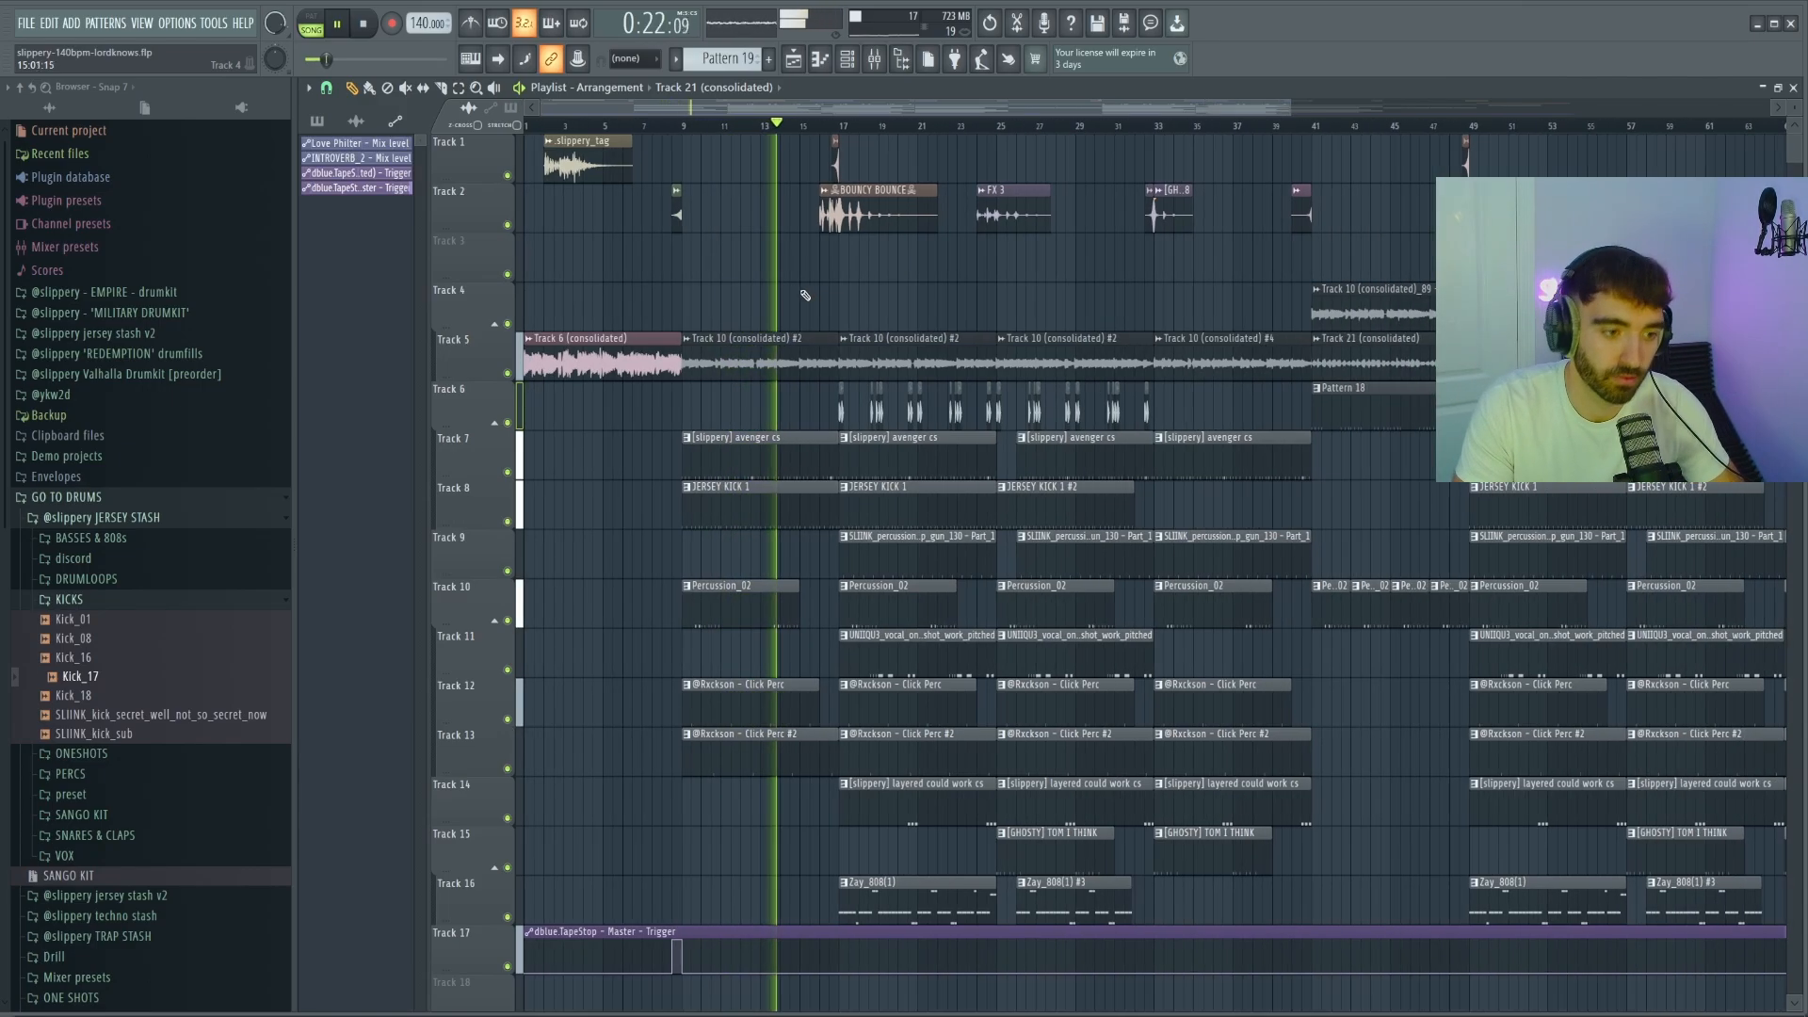
scroll(729, 301, up, 1)
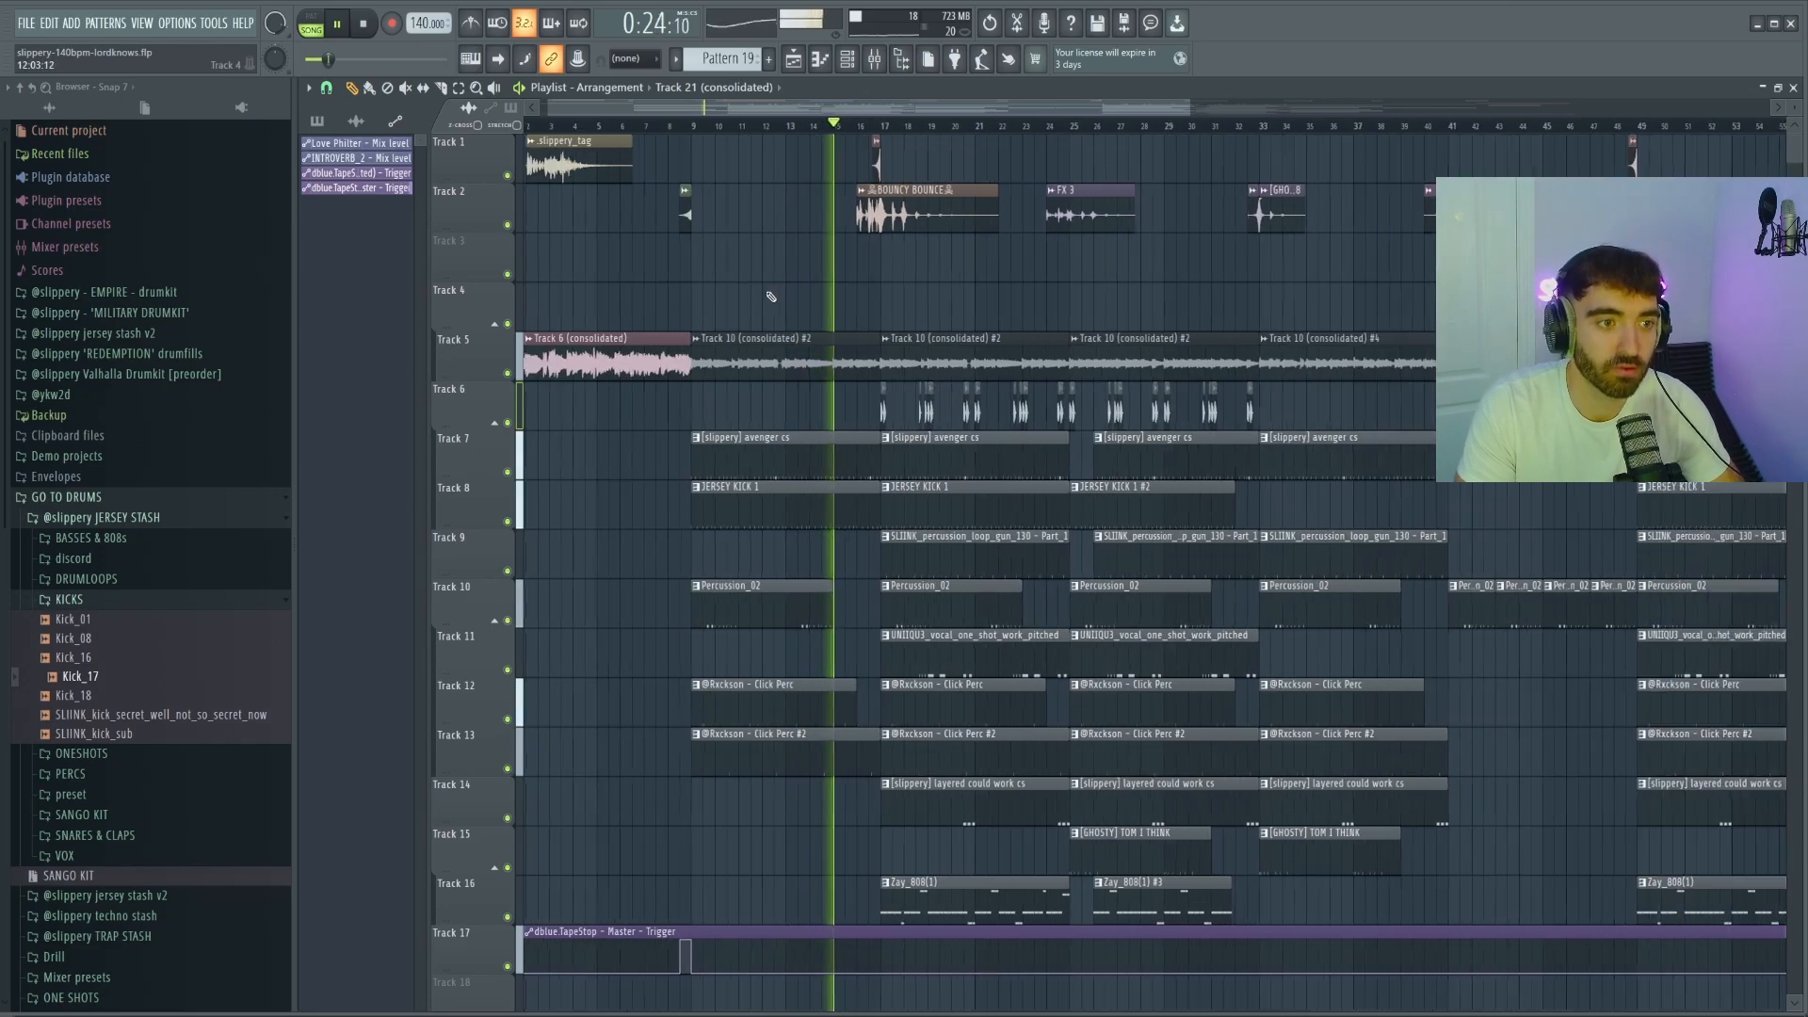
scroll(772, 293, down, 1)
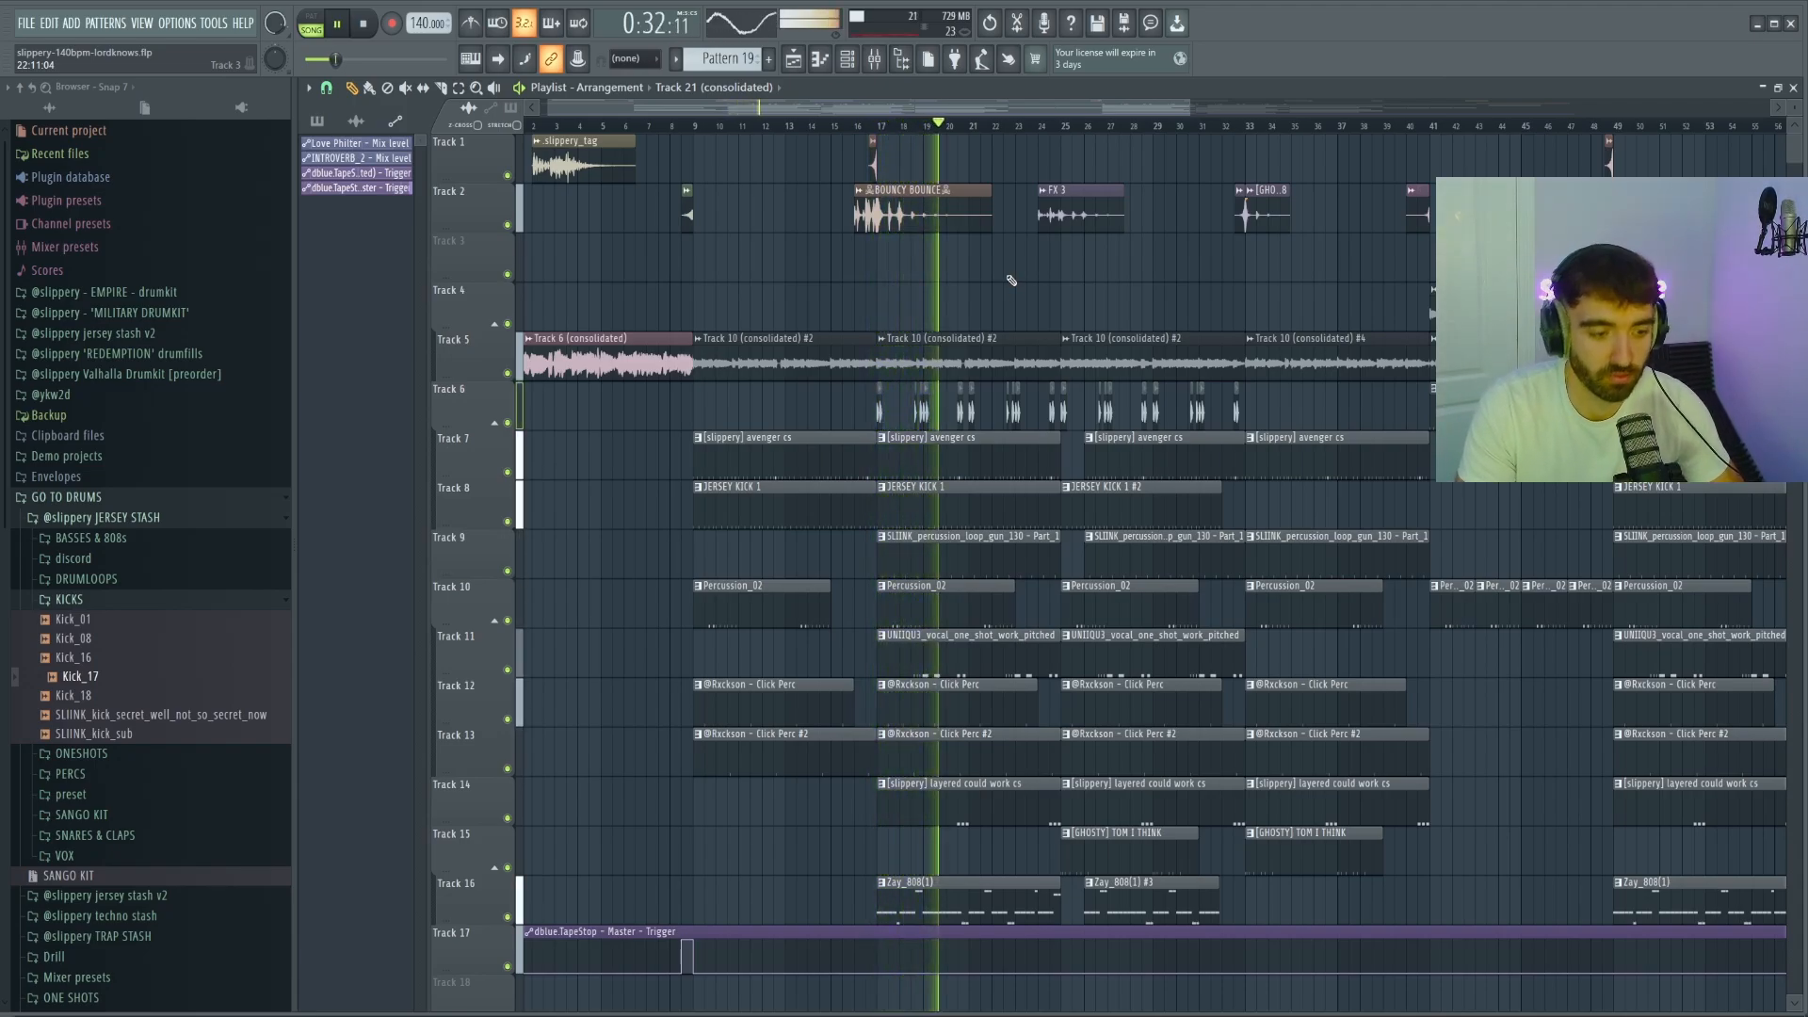
scroll(1011, 279, down, 1)
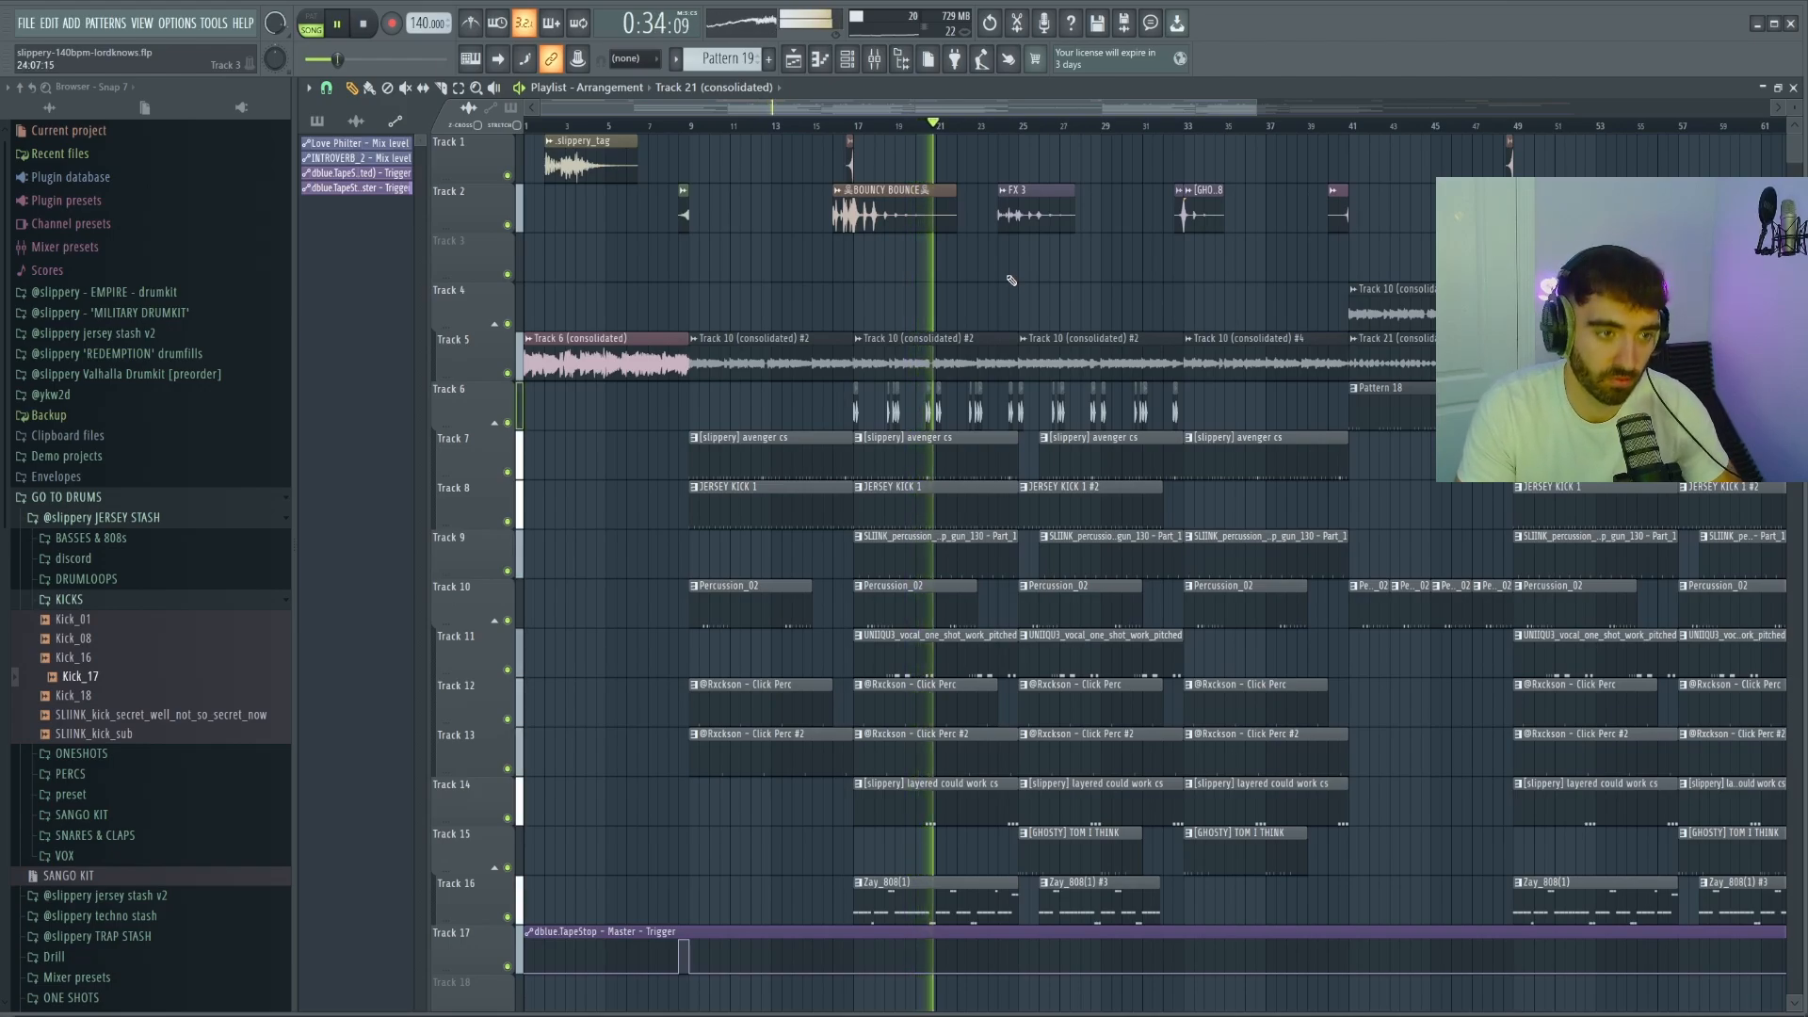
scroll(1011, 280, down, 1)
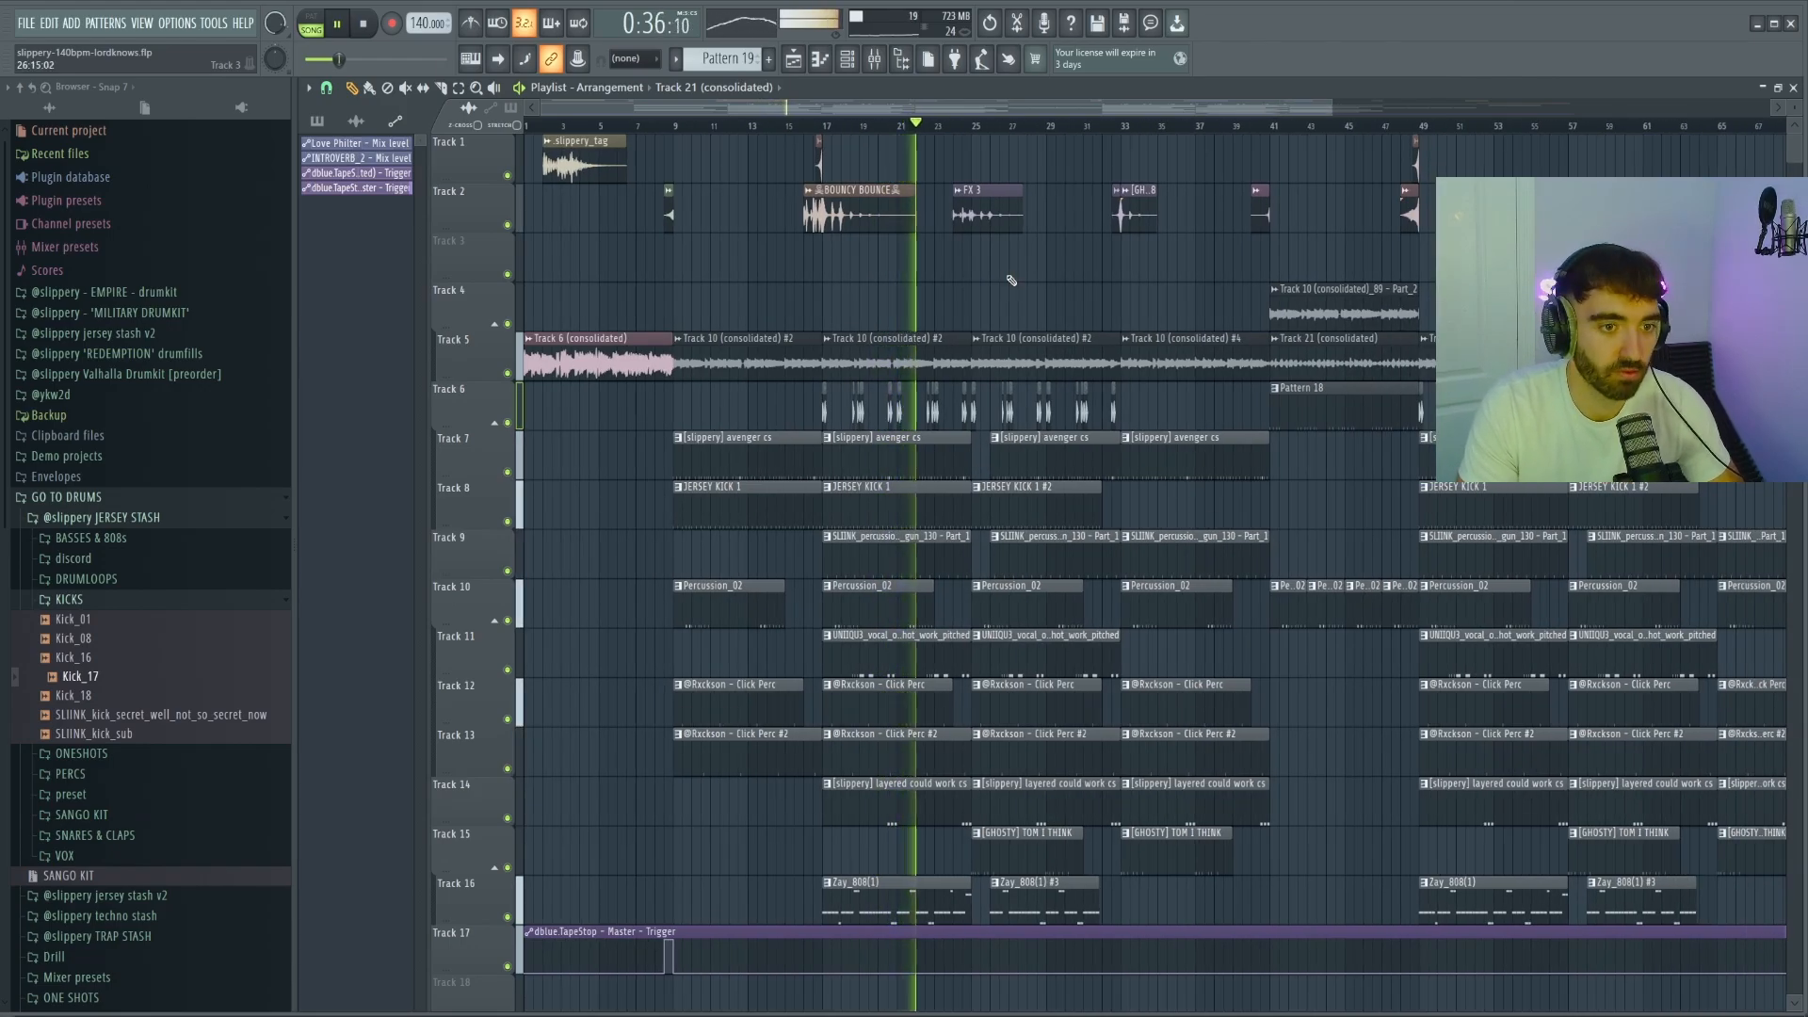
scroll(1010, 280, up, 5)
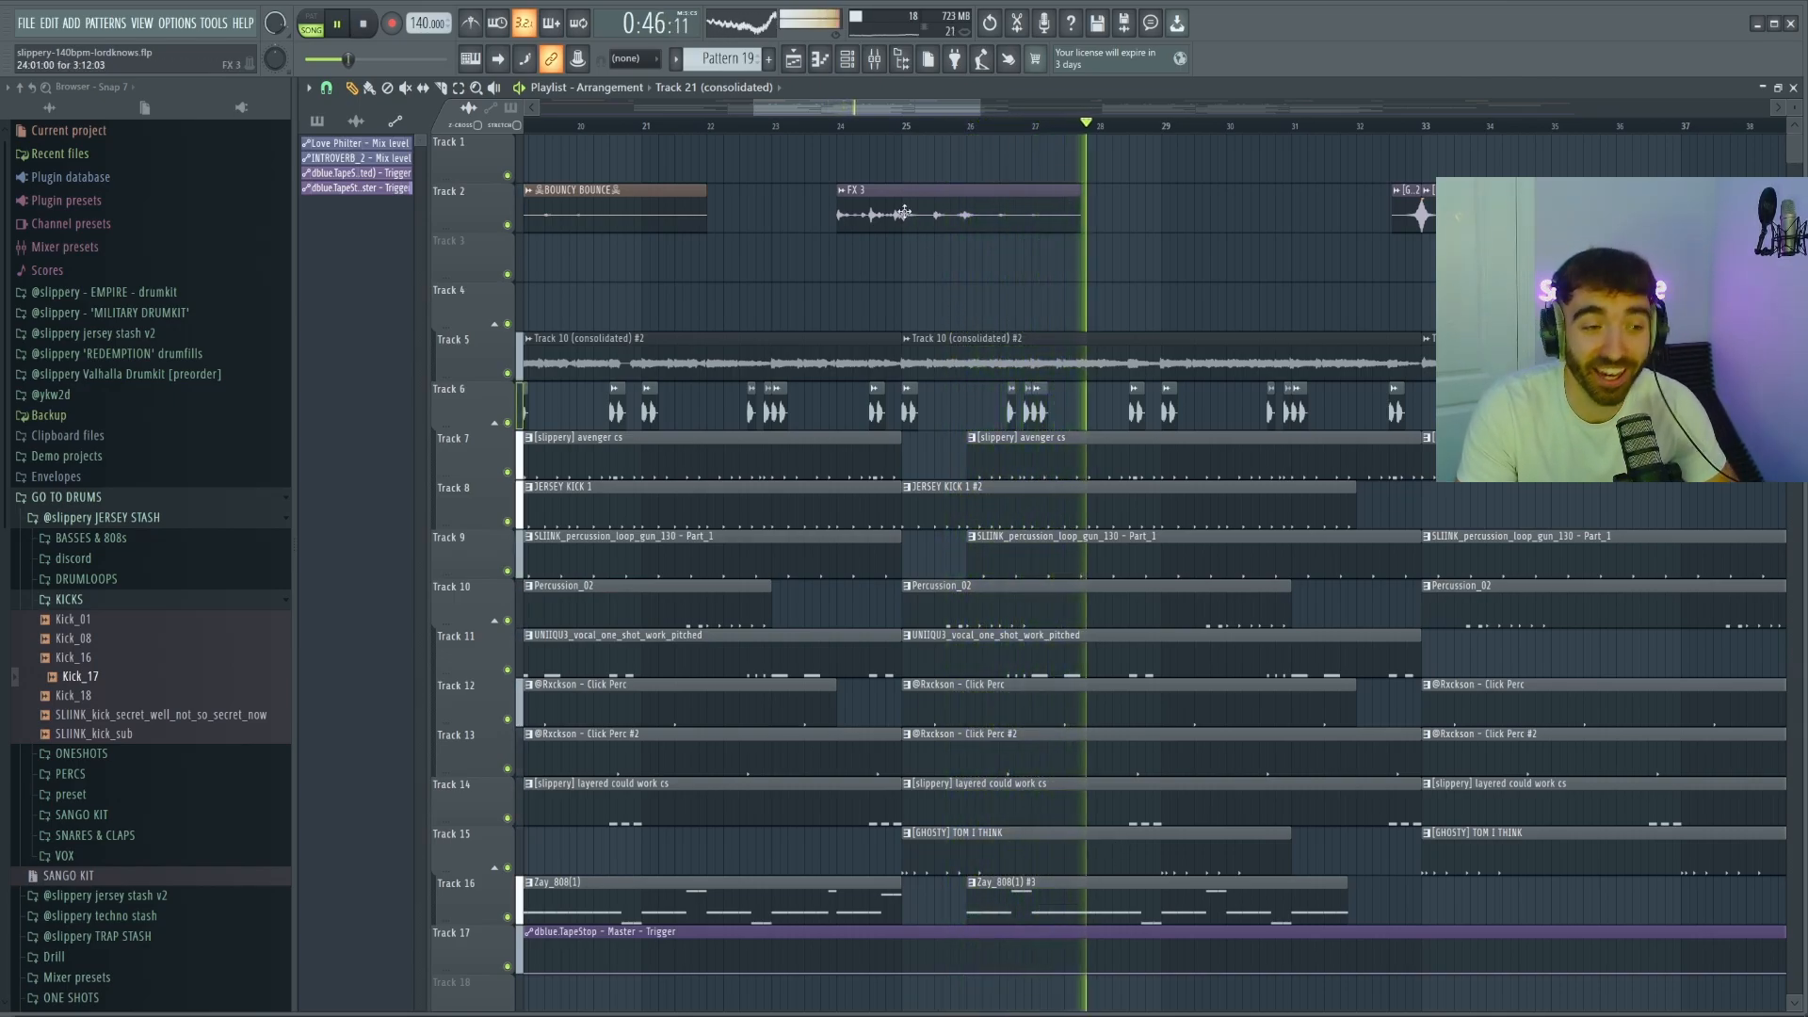
Step: Resume playback around bar 27 and listen through the change to Track 10 (consolidated) #4 at bar 33
key(space)
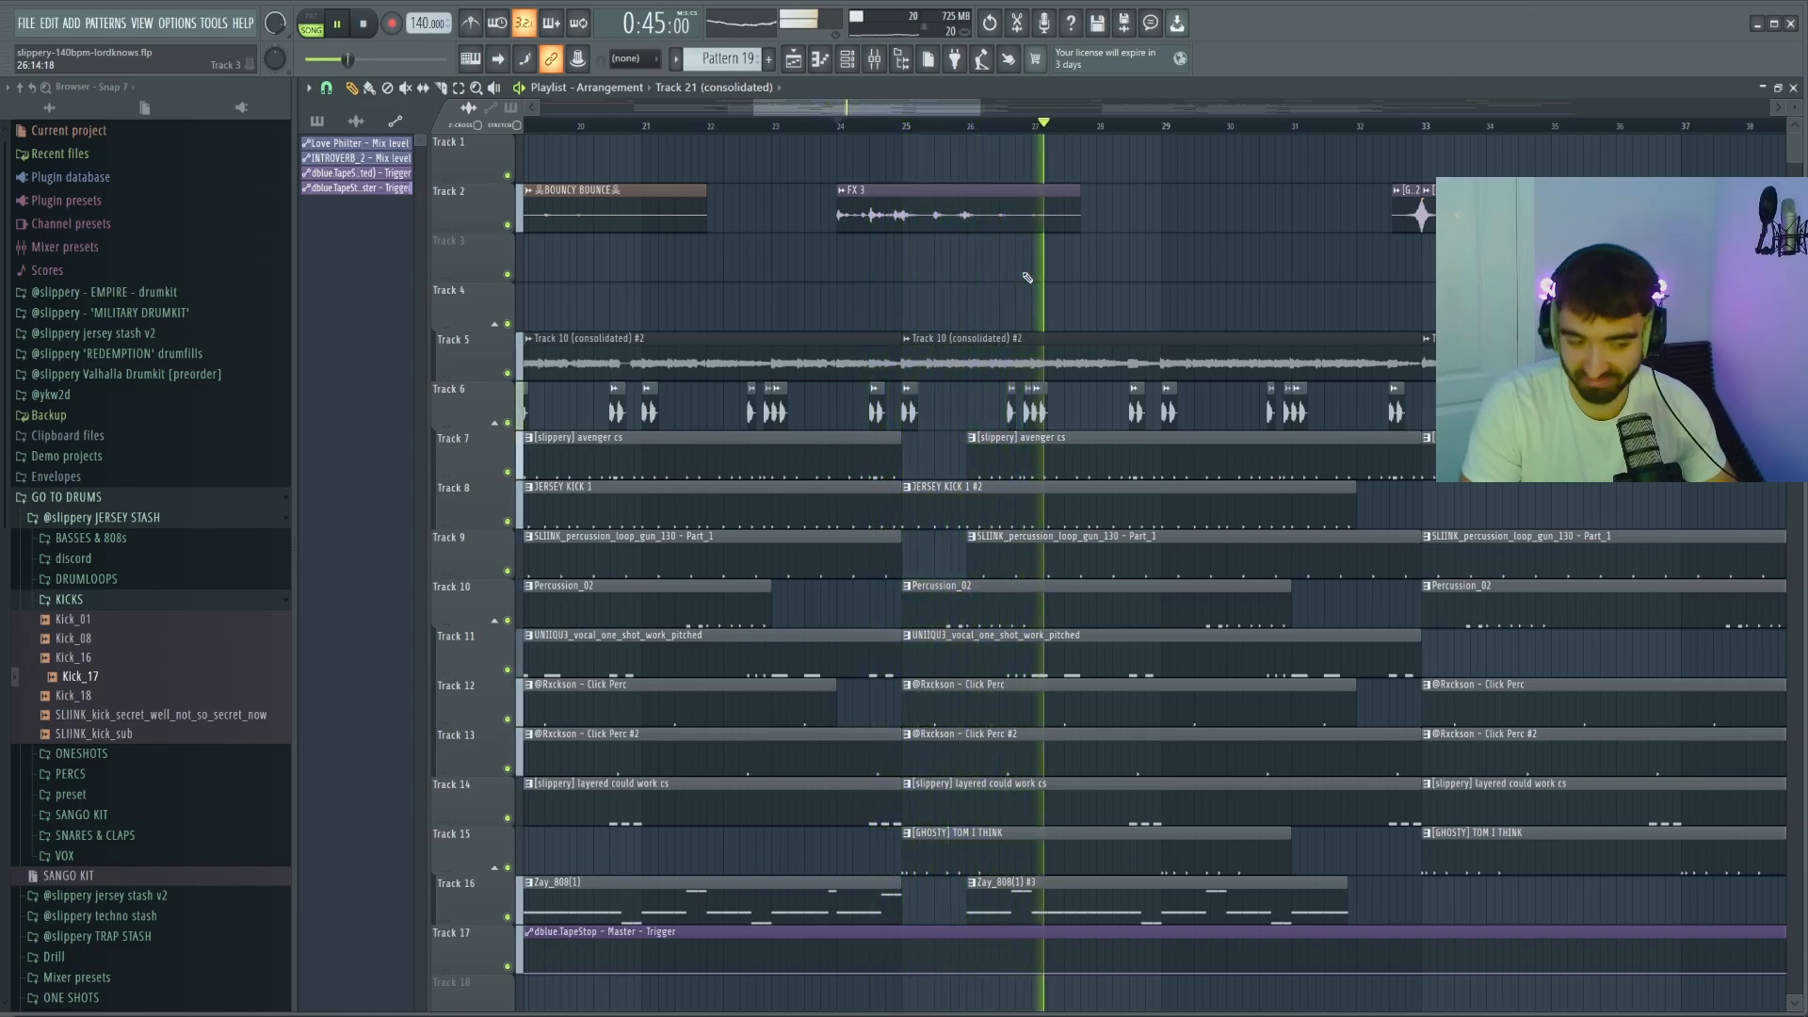
scroll(1029, 278, down, 5)
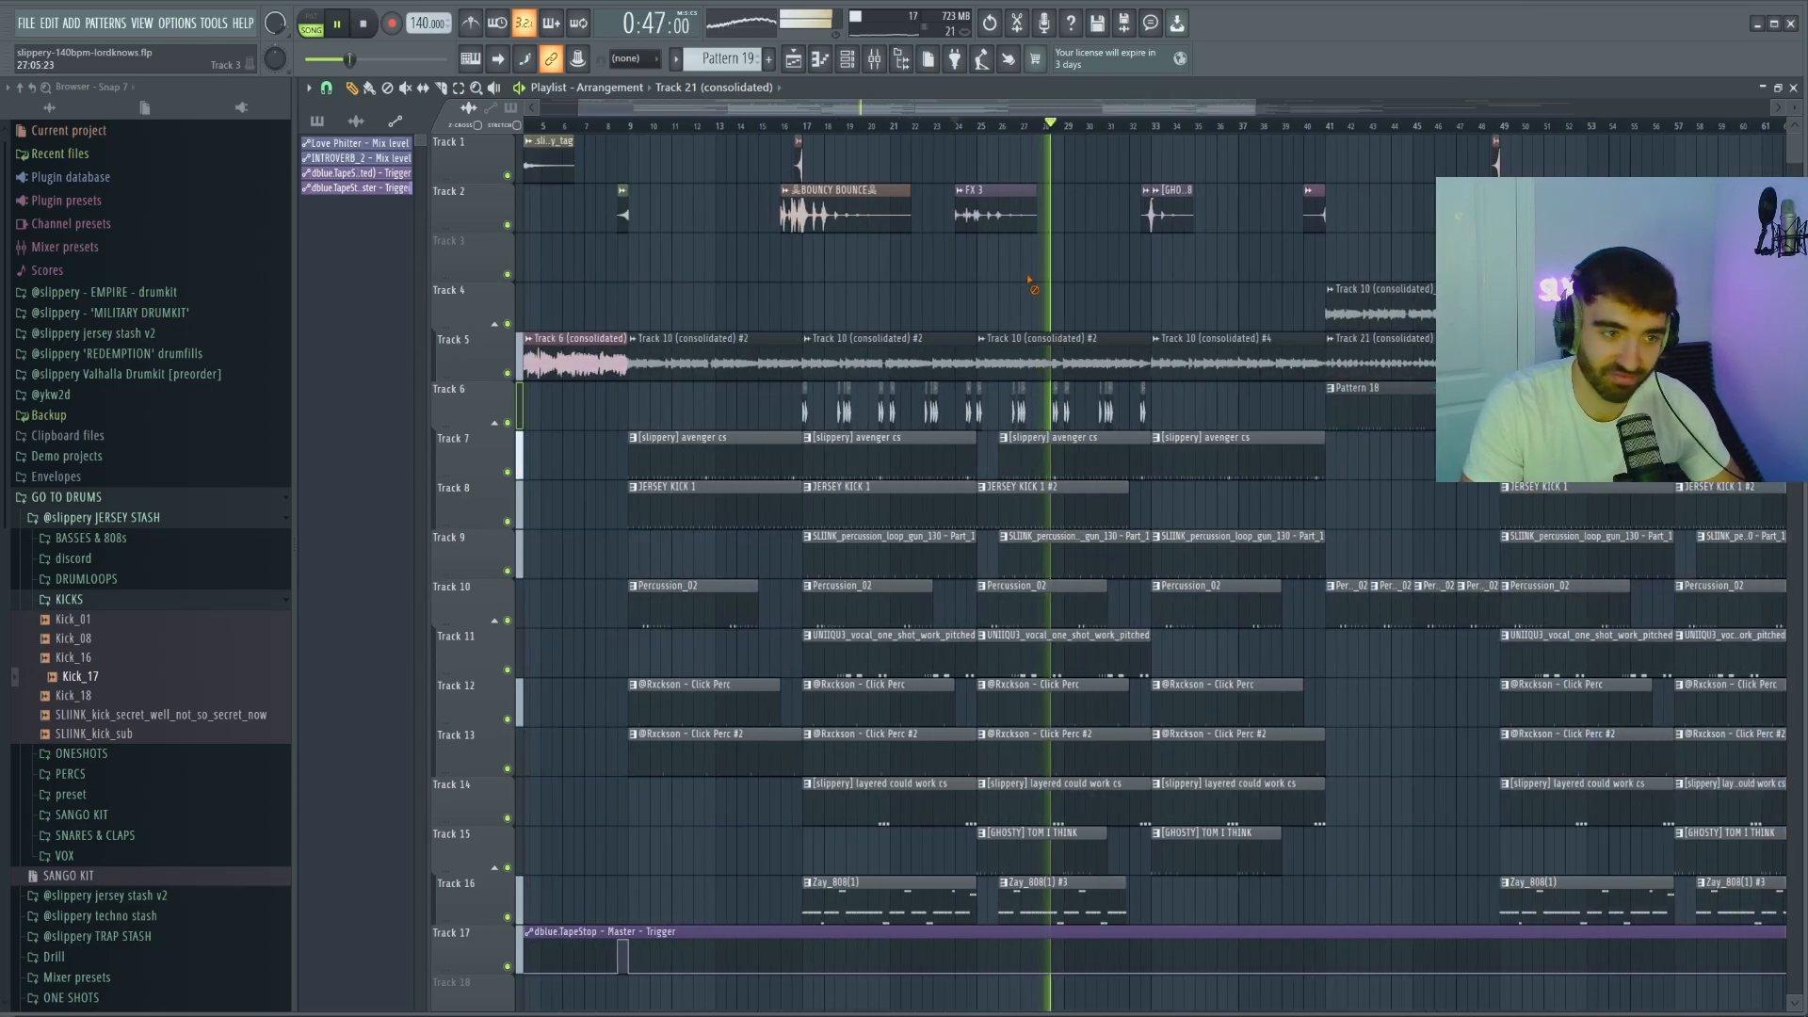
scroll(1045, 283, up, 2)
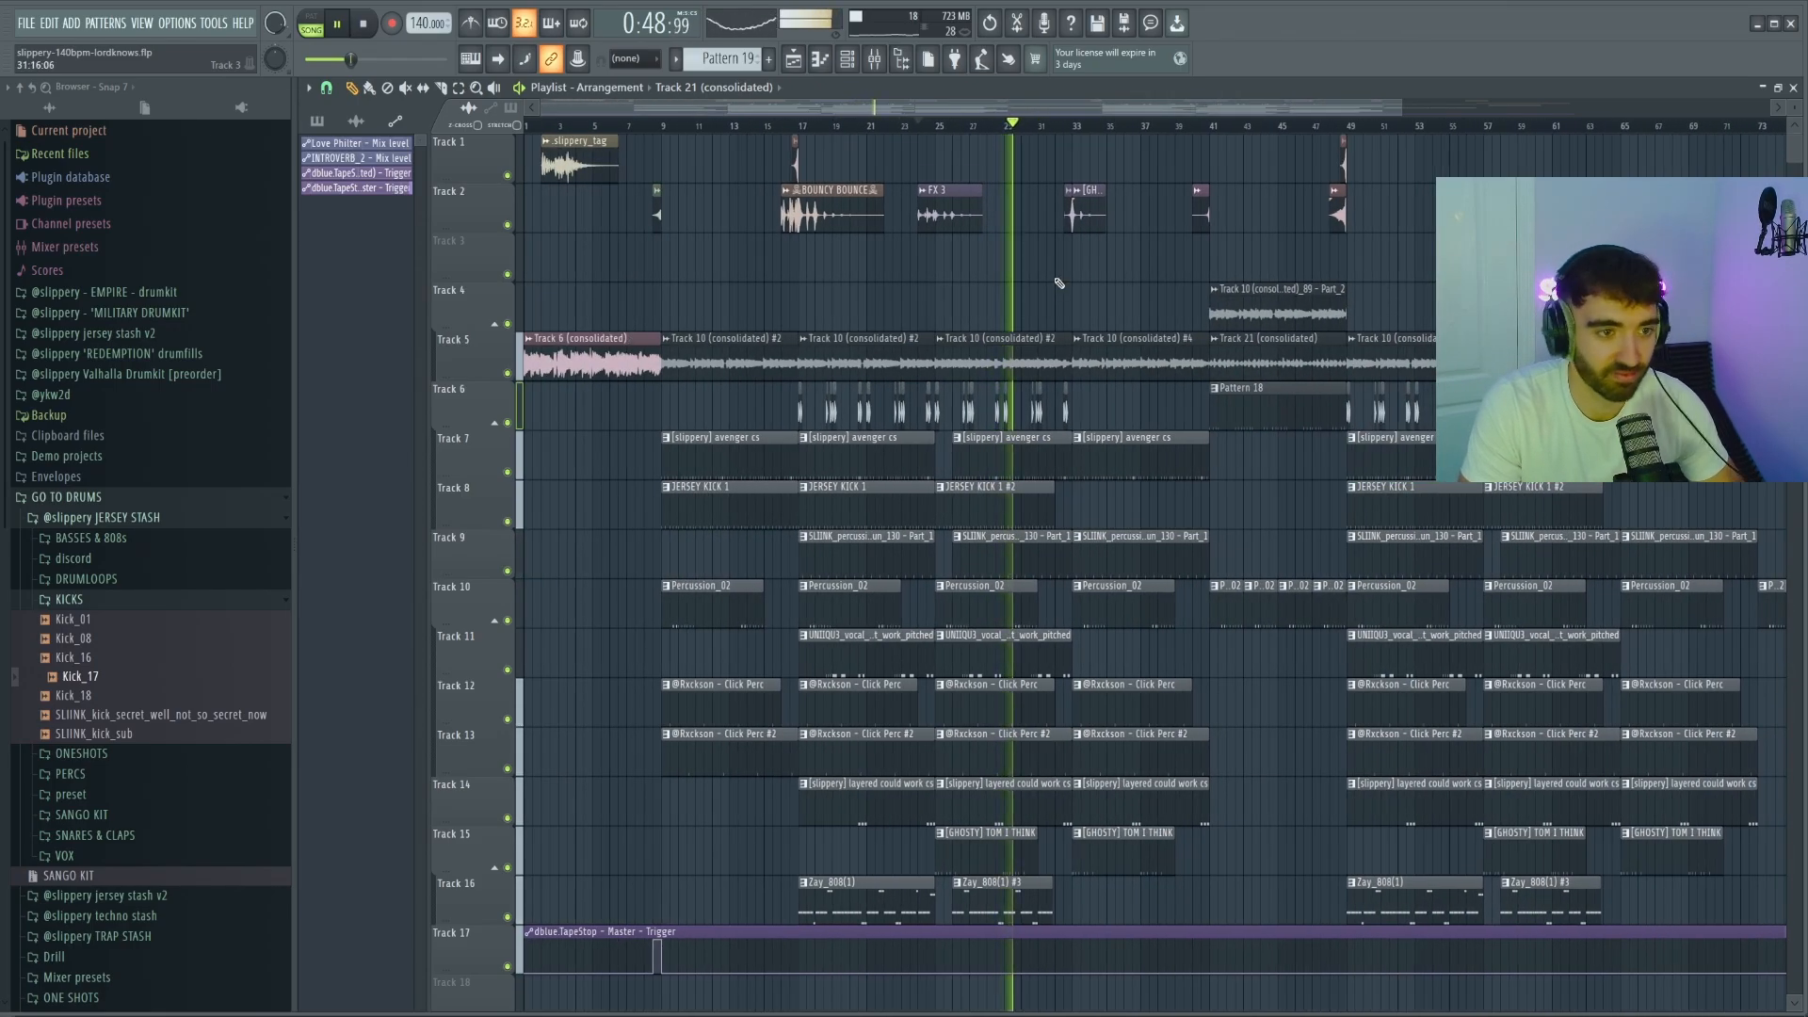
scroll(1064, 291, up, 2)
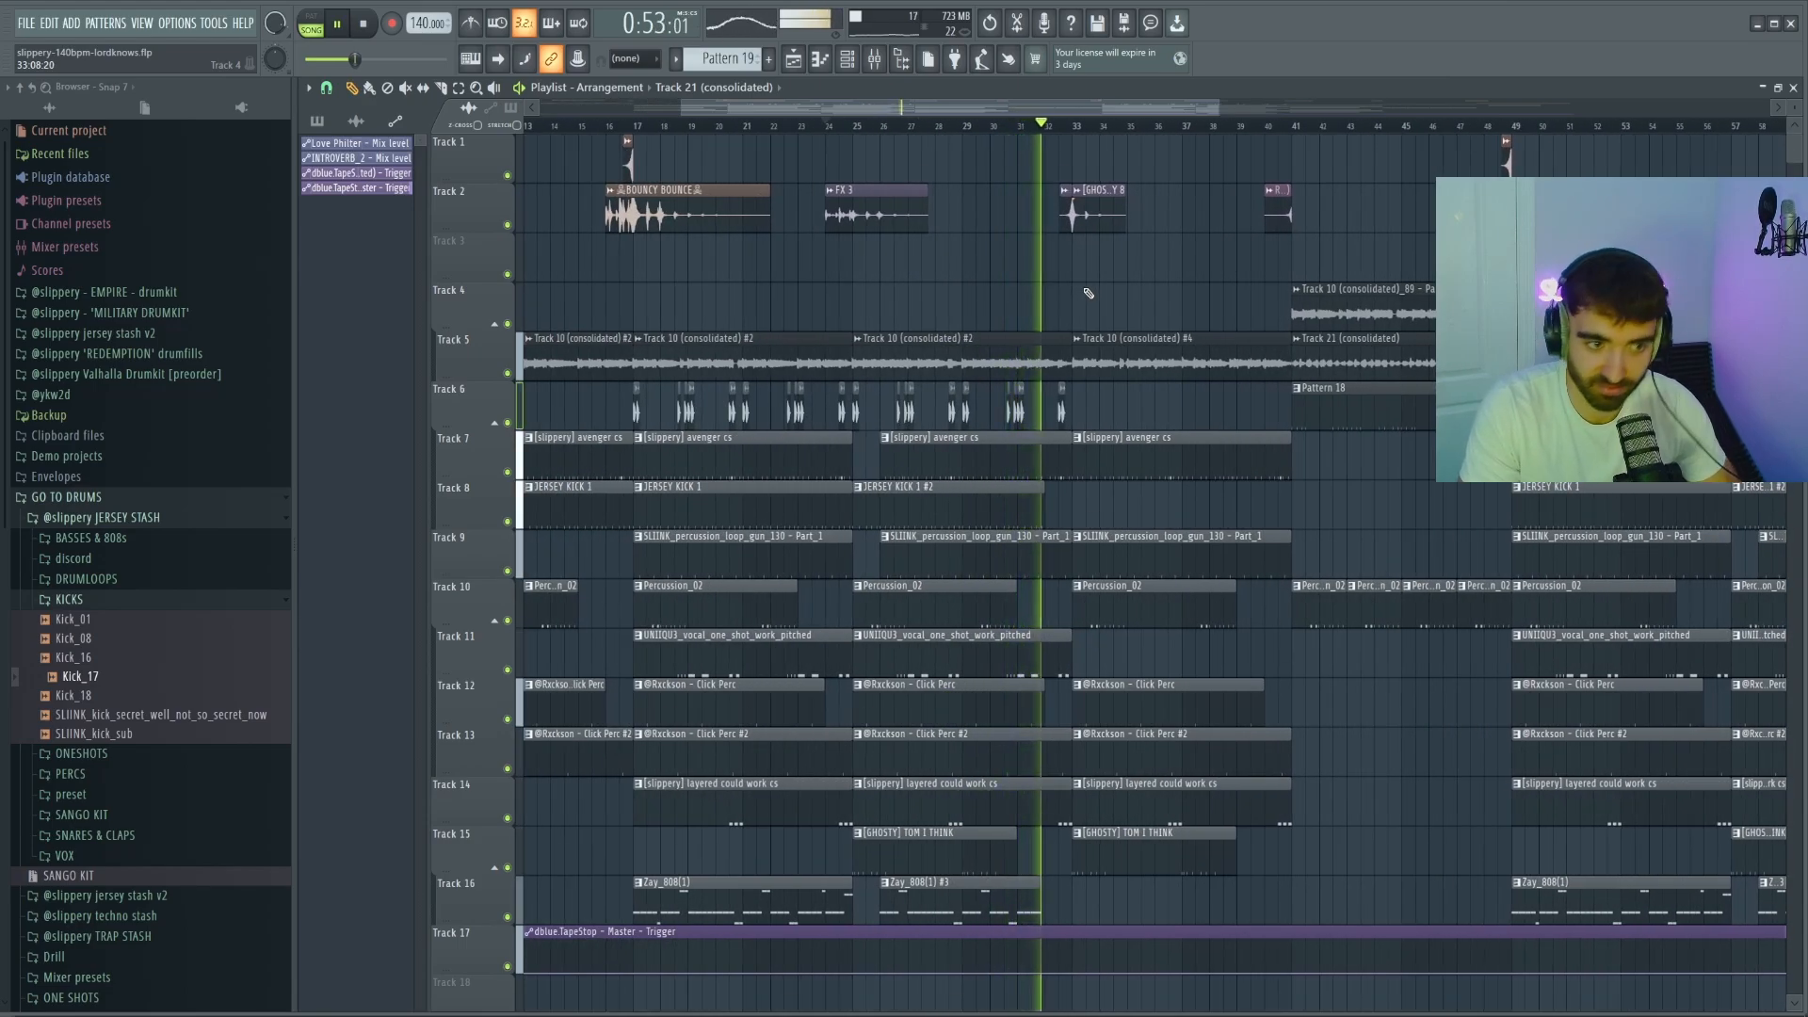
scroll(1116, 295, down, 1)
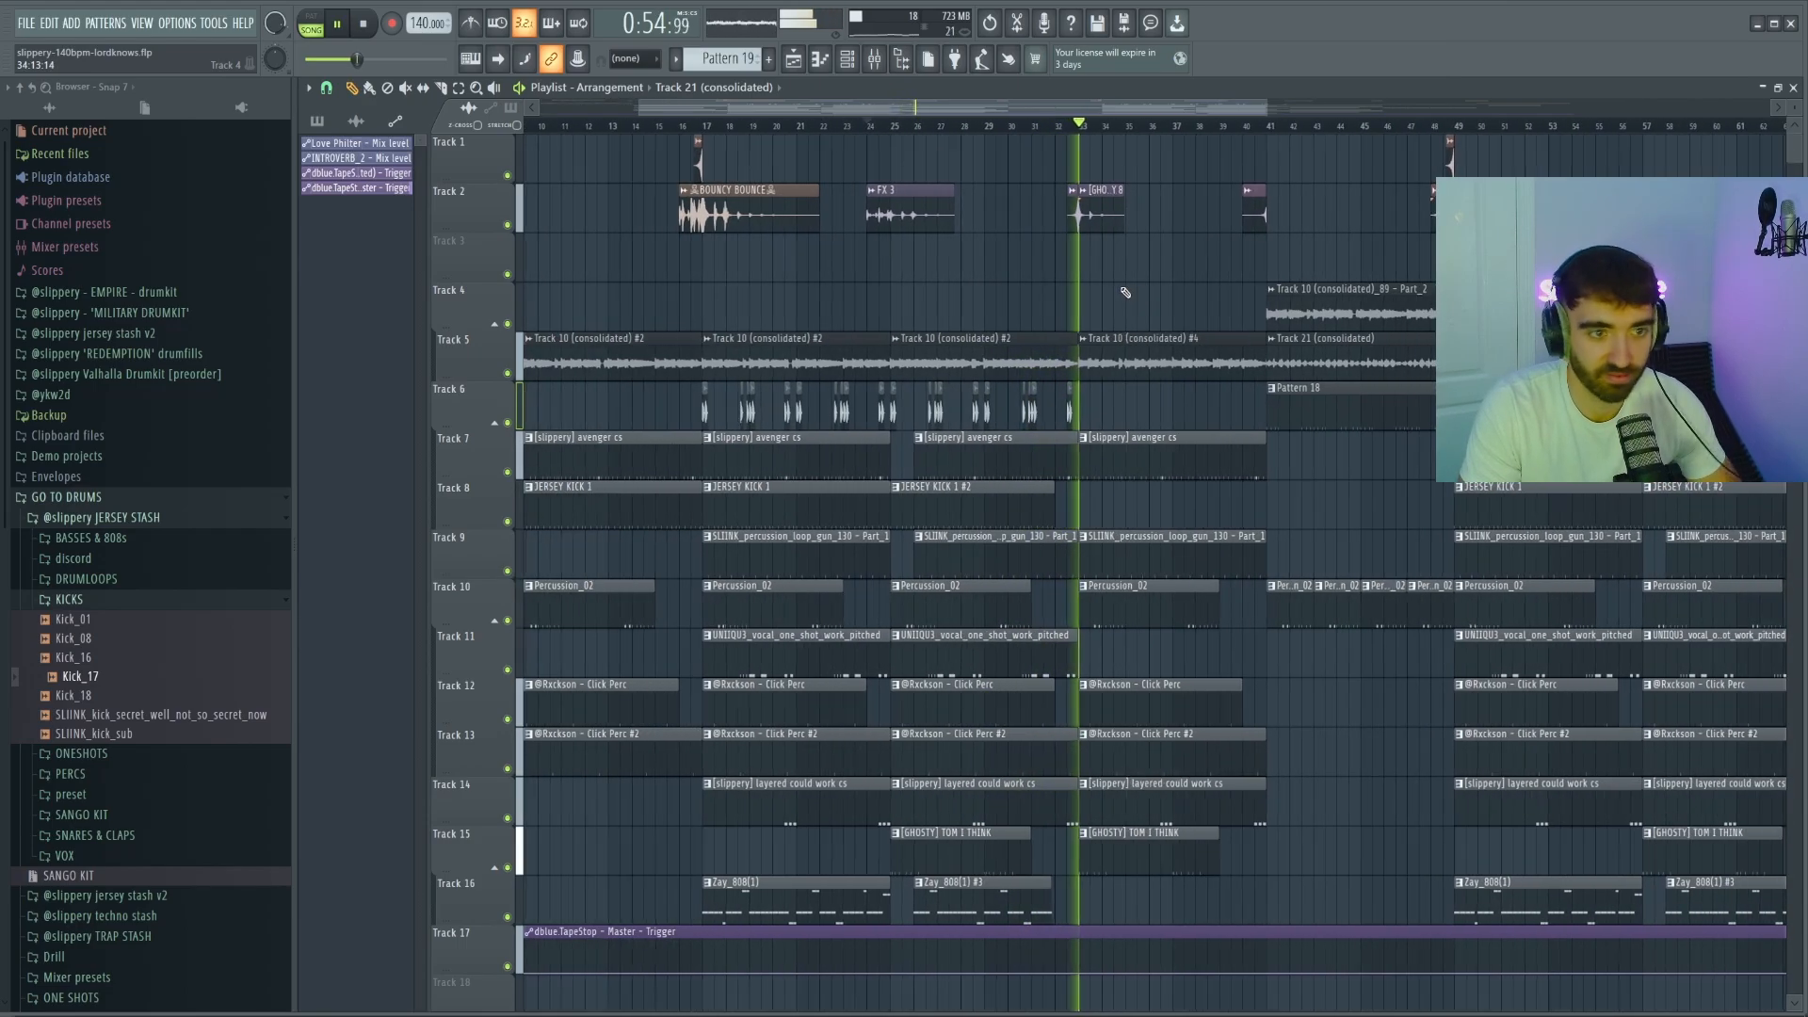
scroll(1126, 293, down, 2)
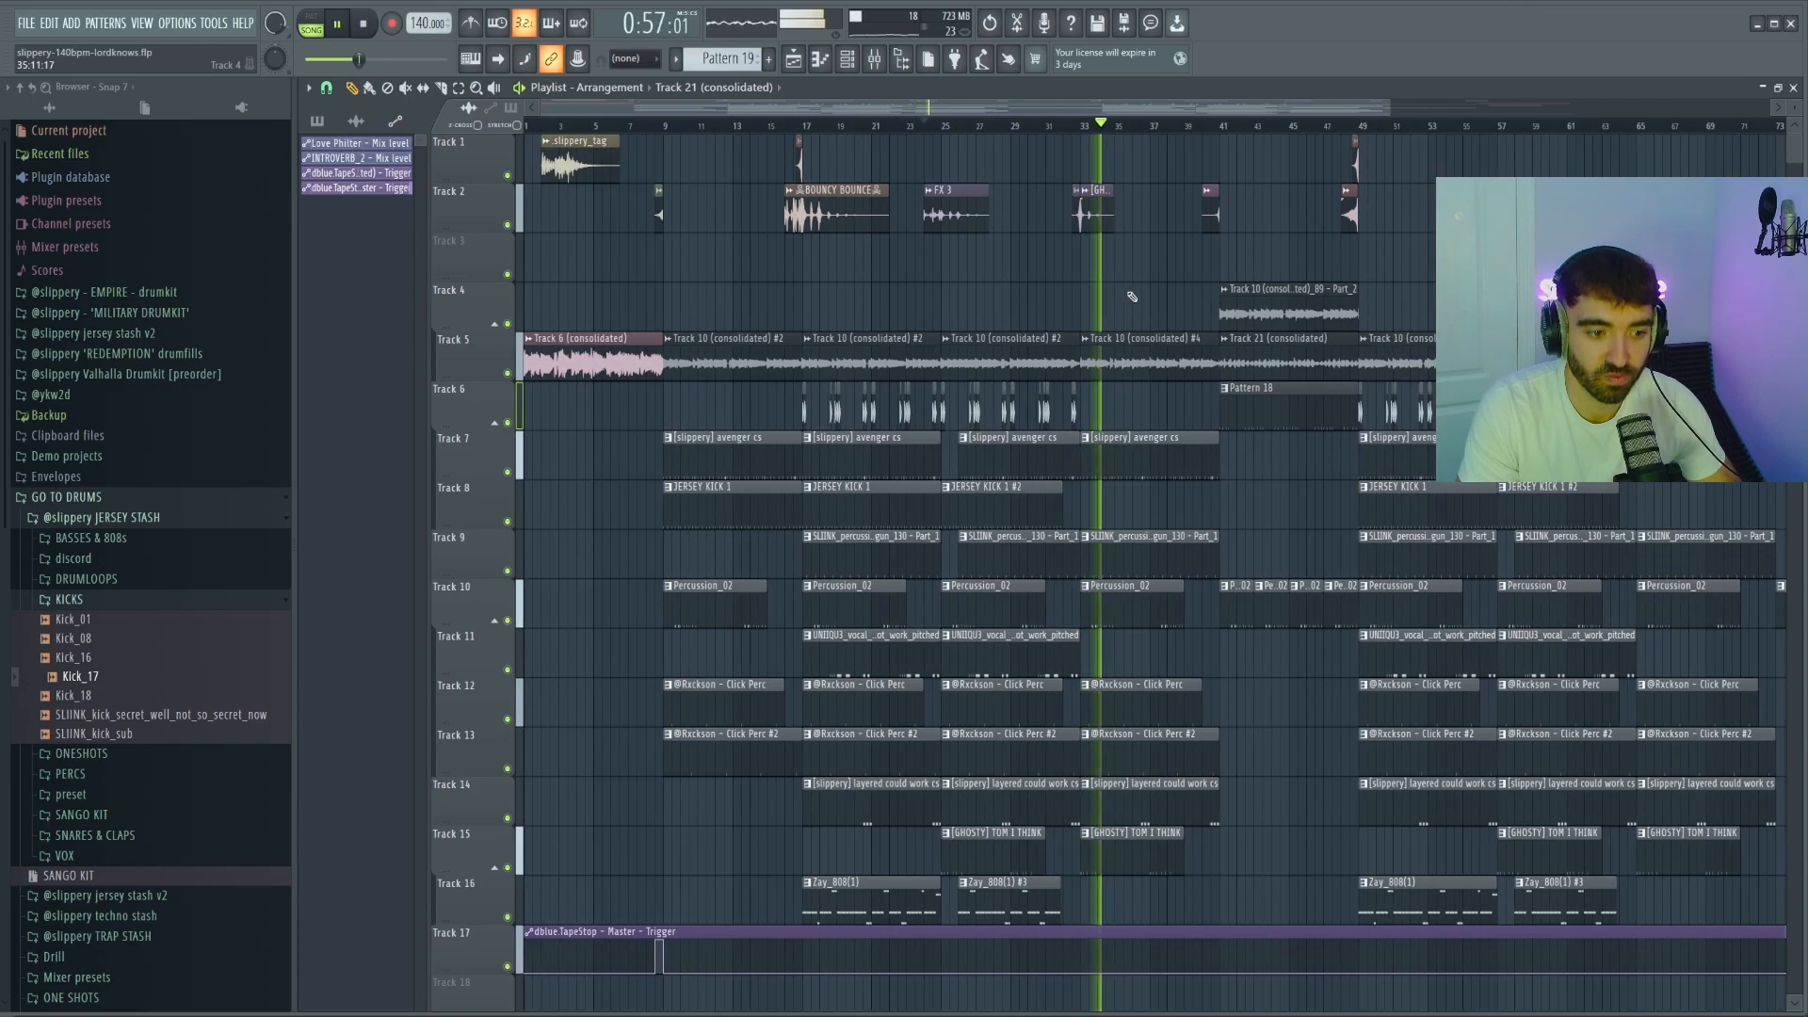
scroll(1143, 300, up, 2)
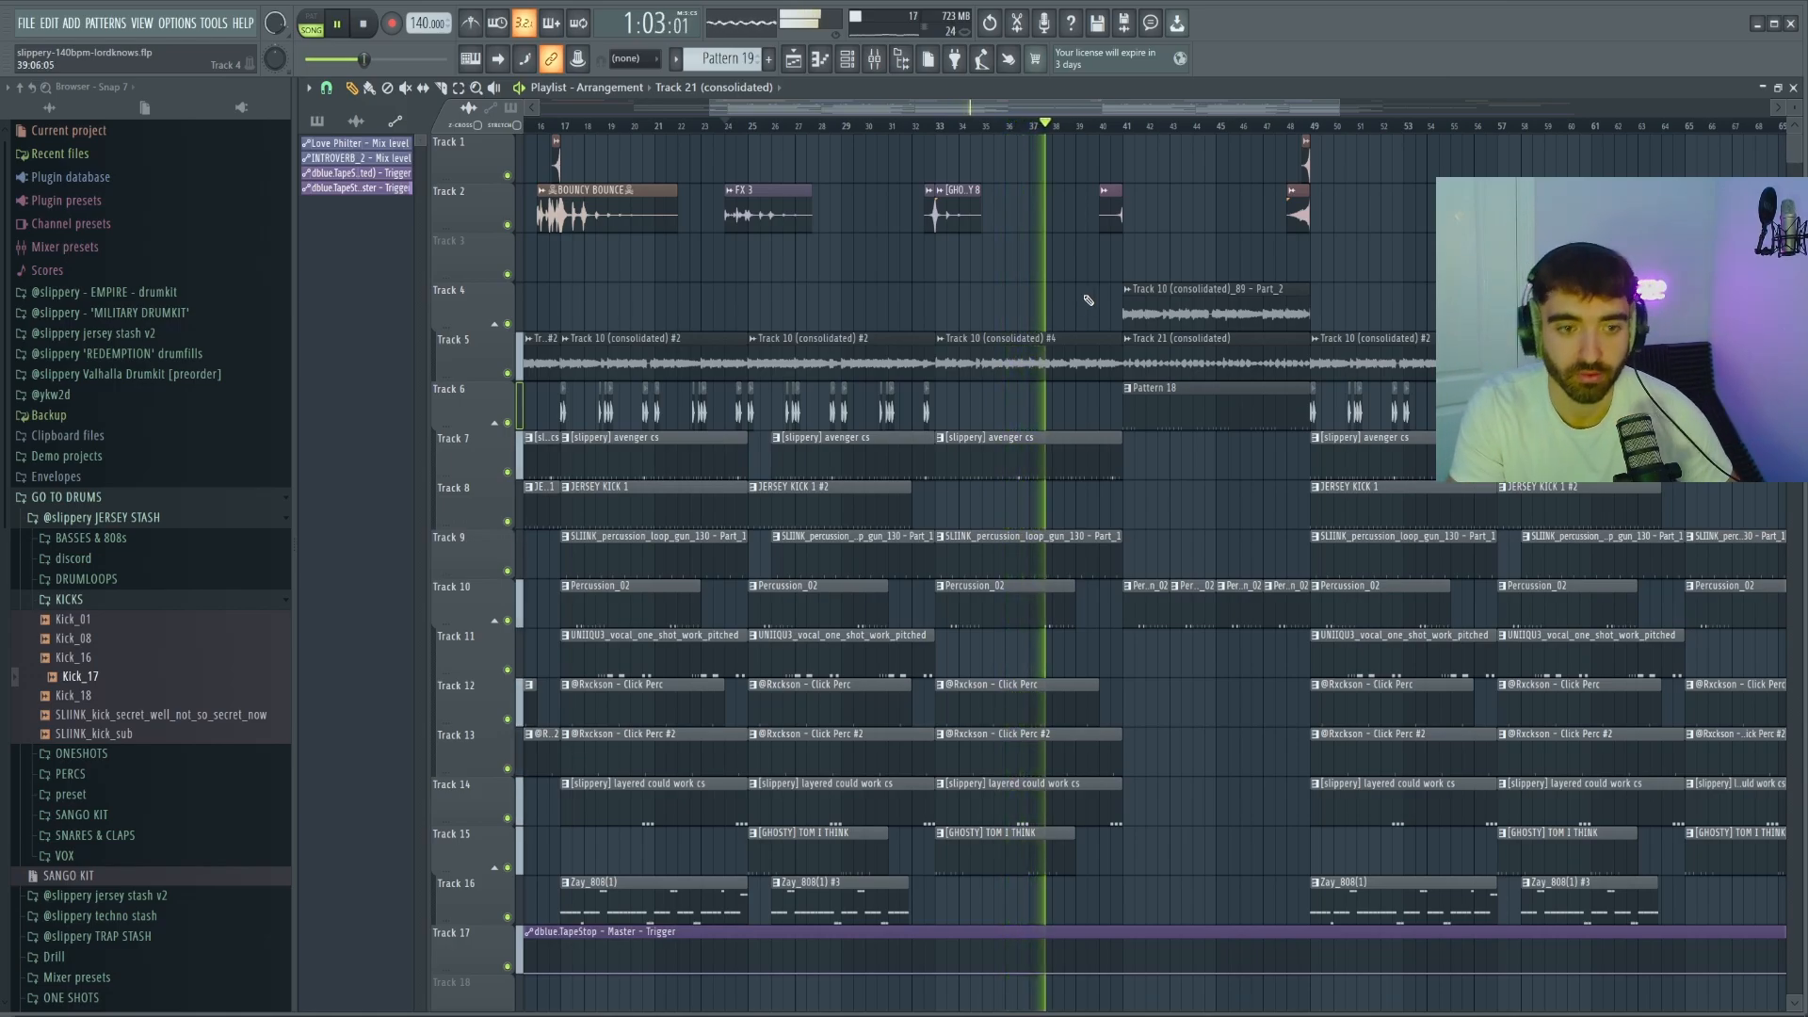
Step: Listen through the stripped-back Track 21 and Part_2 breakdown at bar 41 and into the full drums returning at bar 49
scroll(1111, 287, down, 2)
scroll(1126, 278, down, 2)
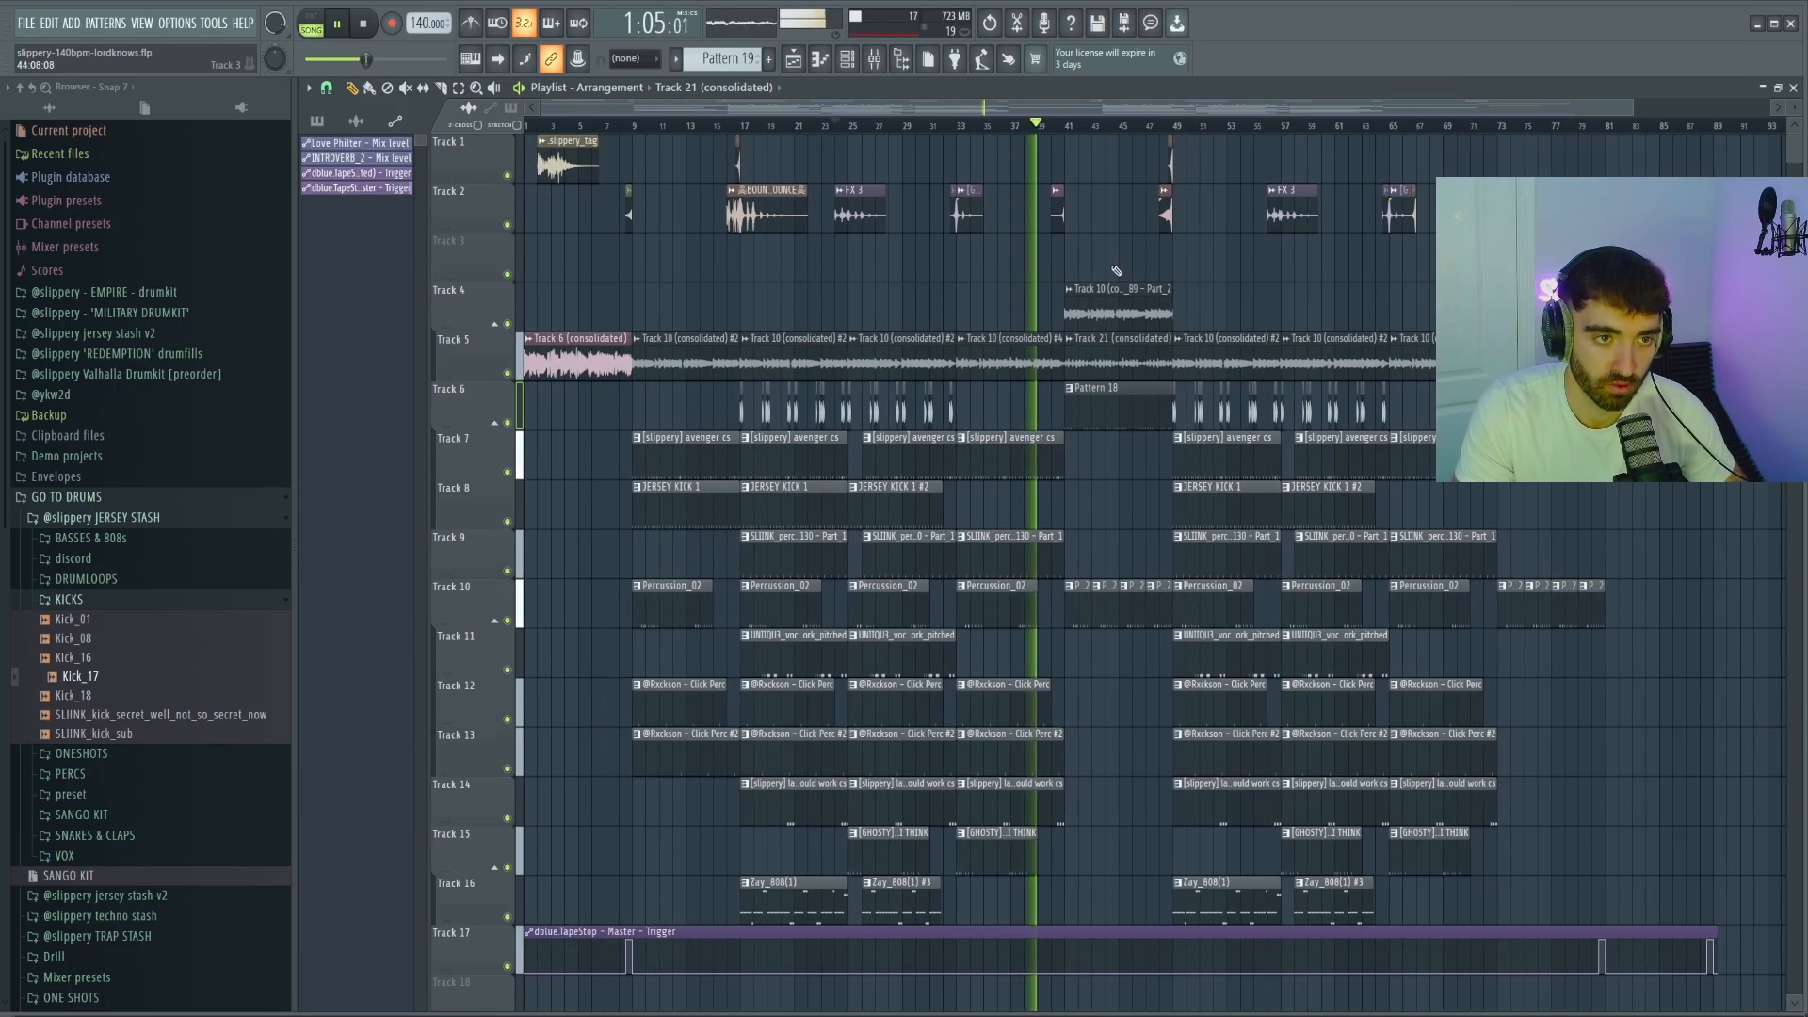
scroll(1116, 271, up, 3)
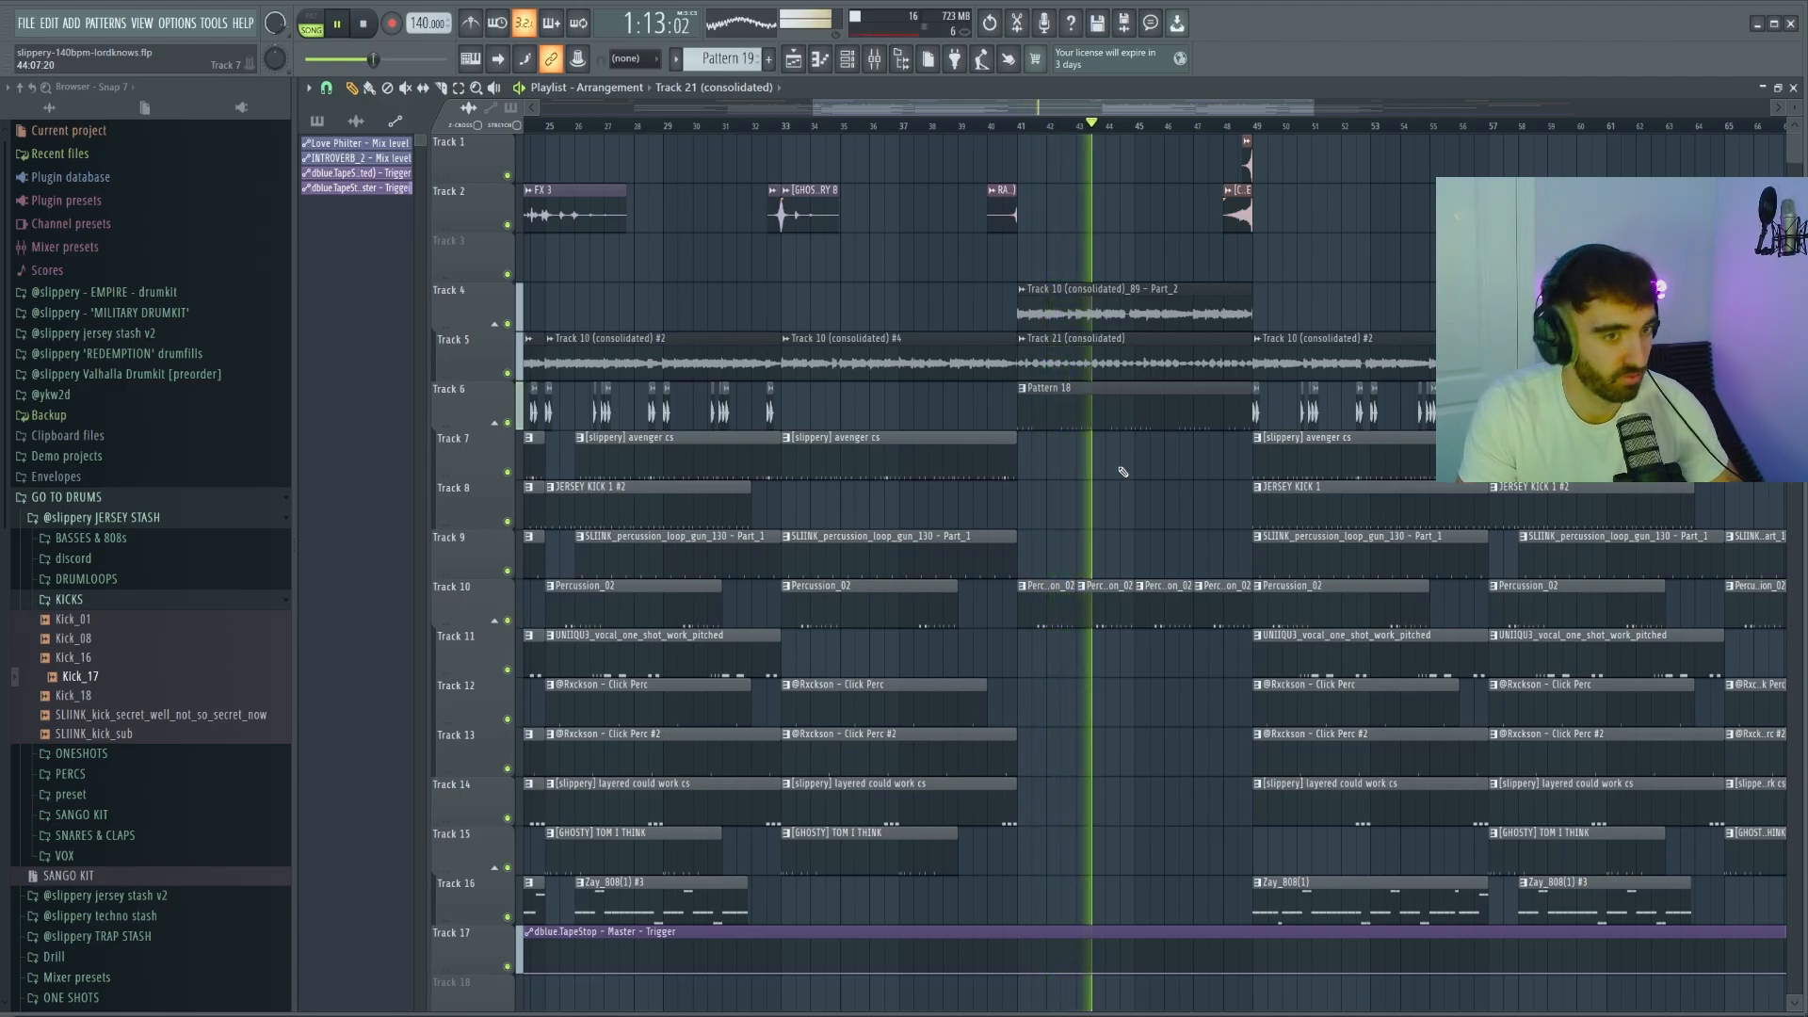
scroll(1130, 480, down, 3)
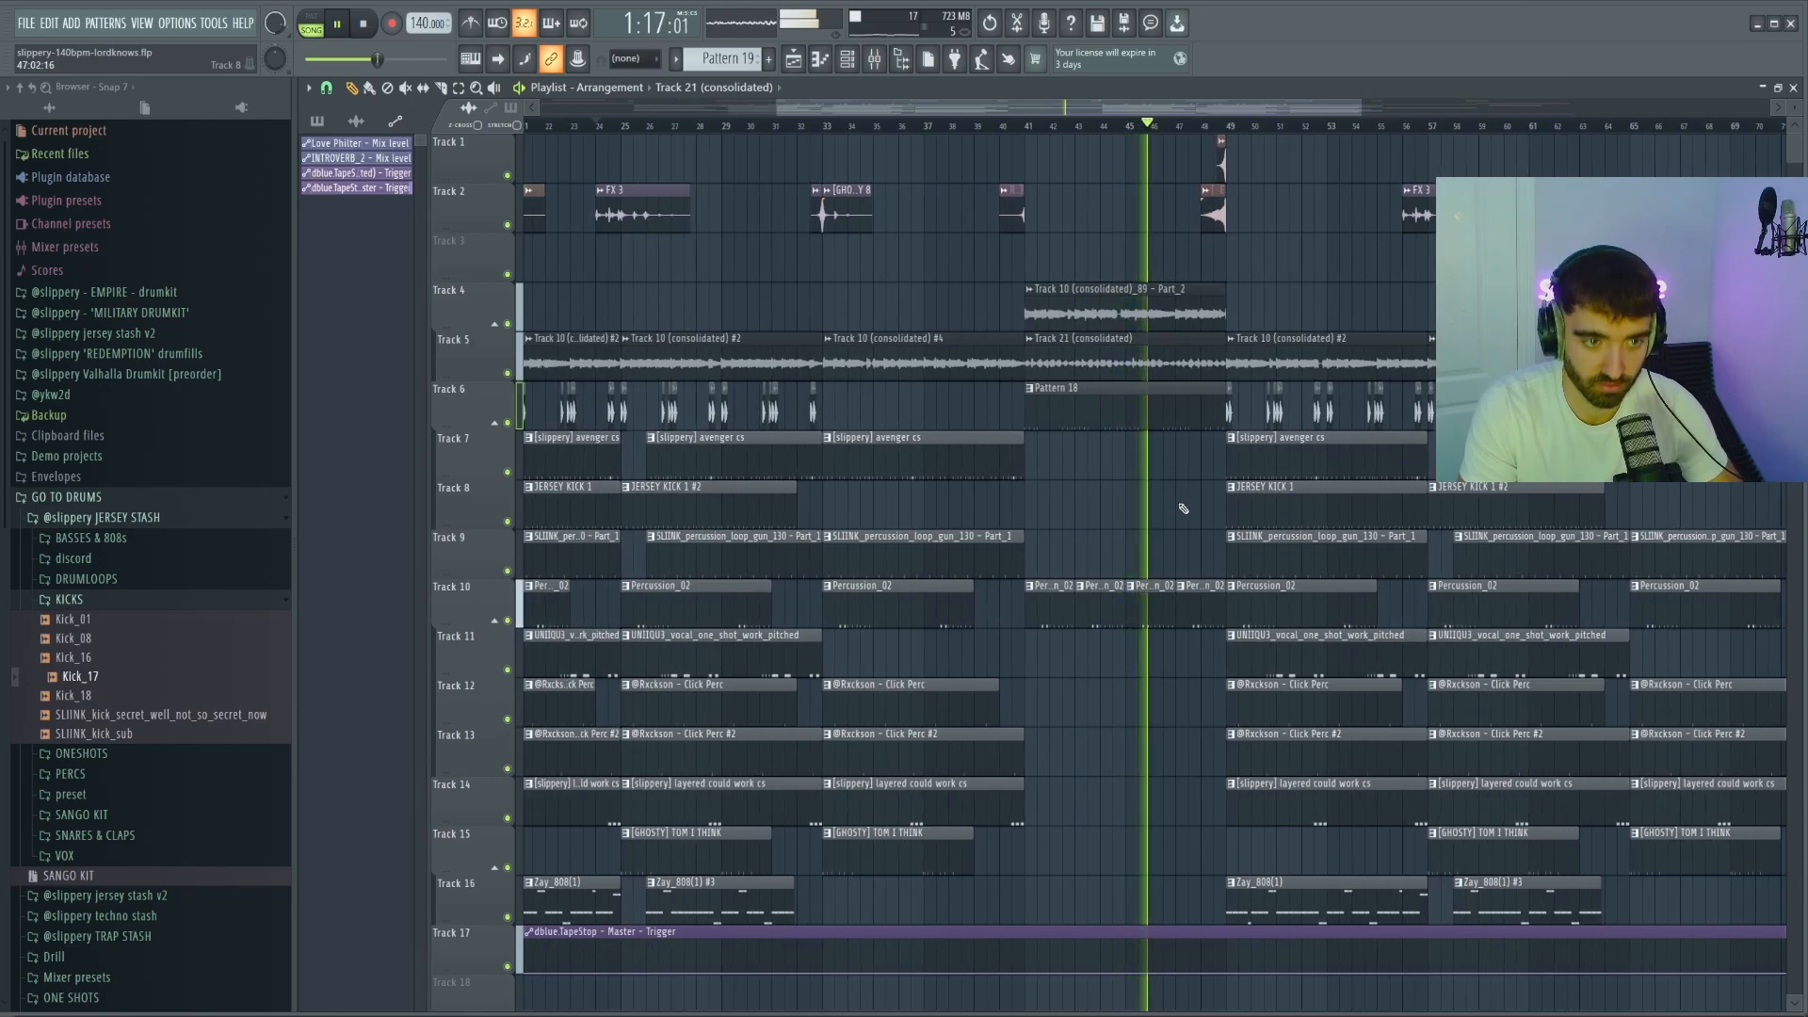
scroll(1196, 424, down, 5)
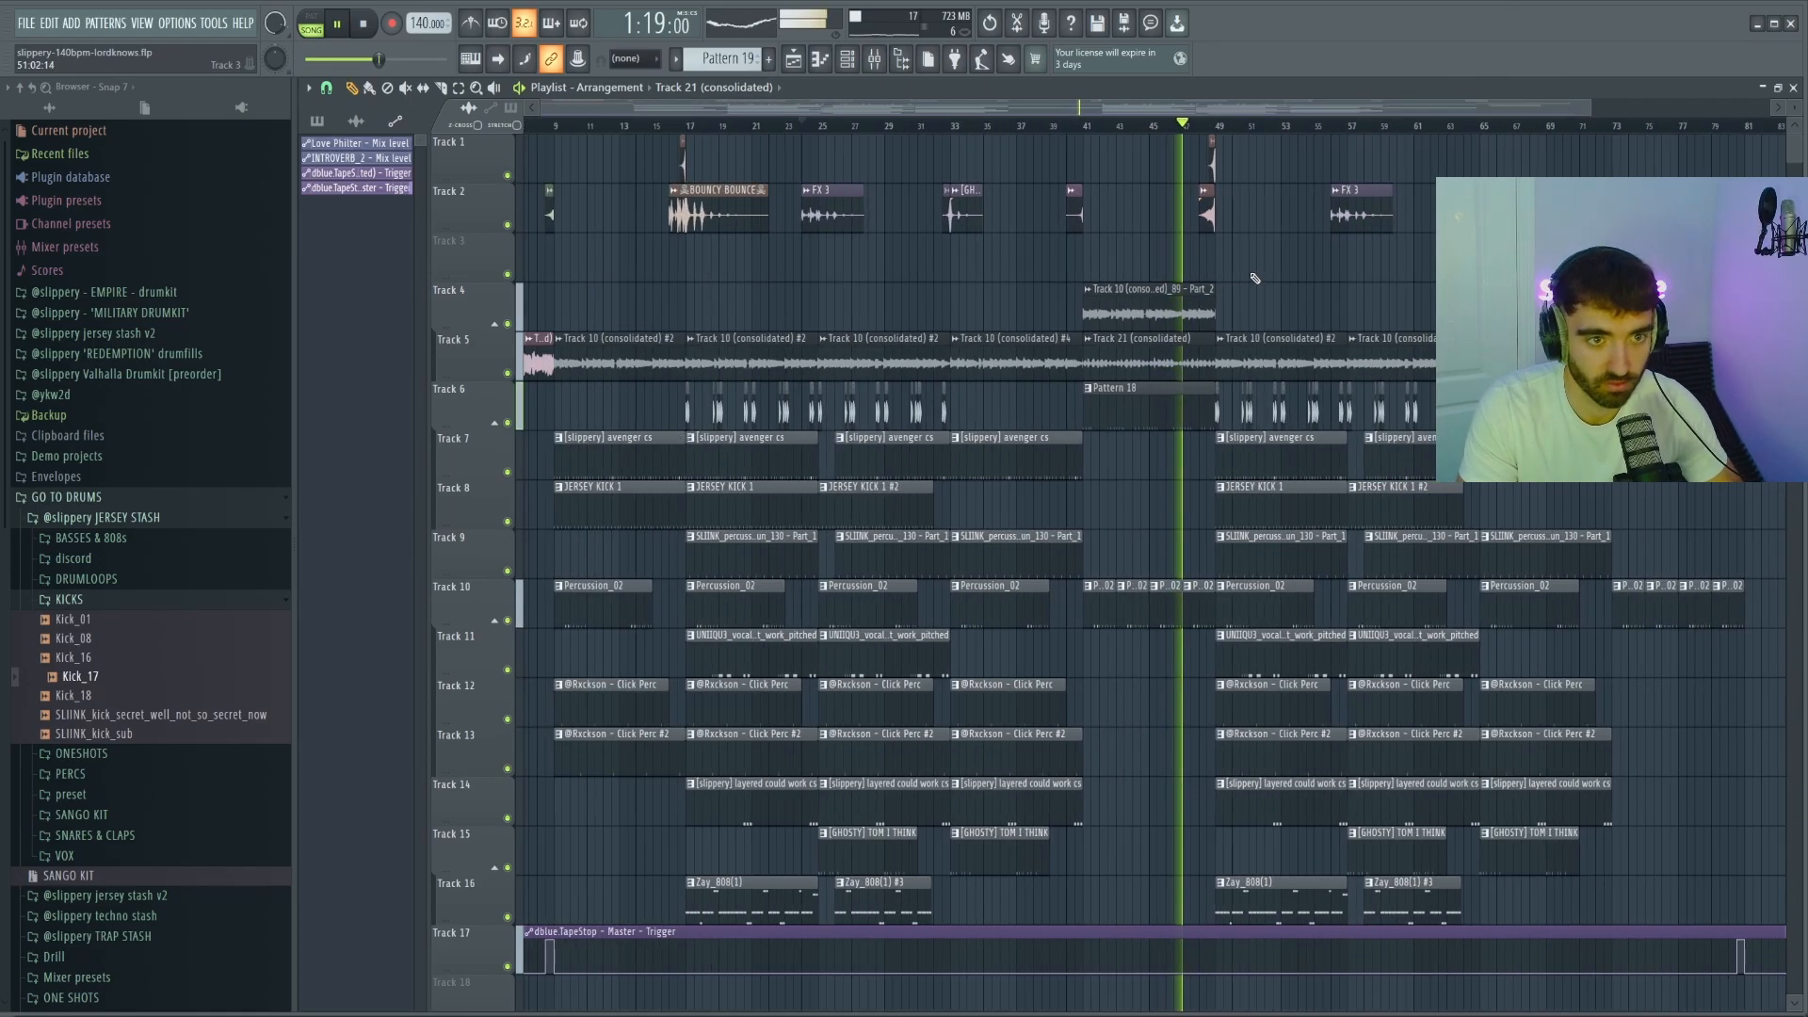
scroll(1252, 282, up, 5)
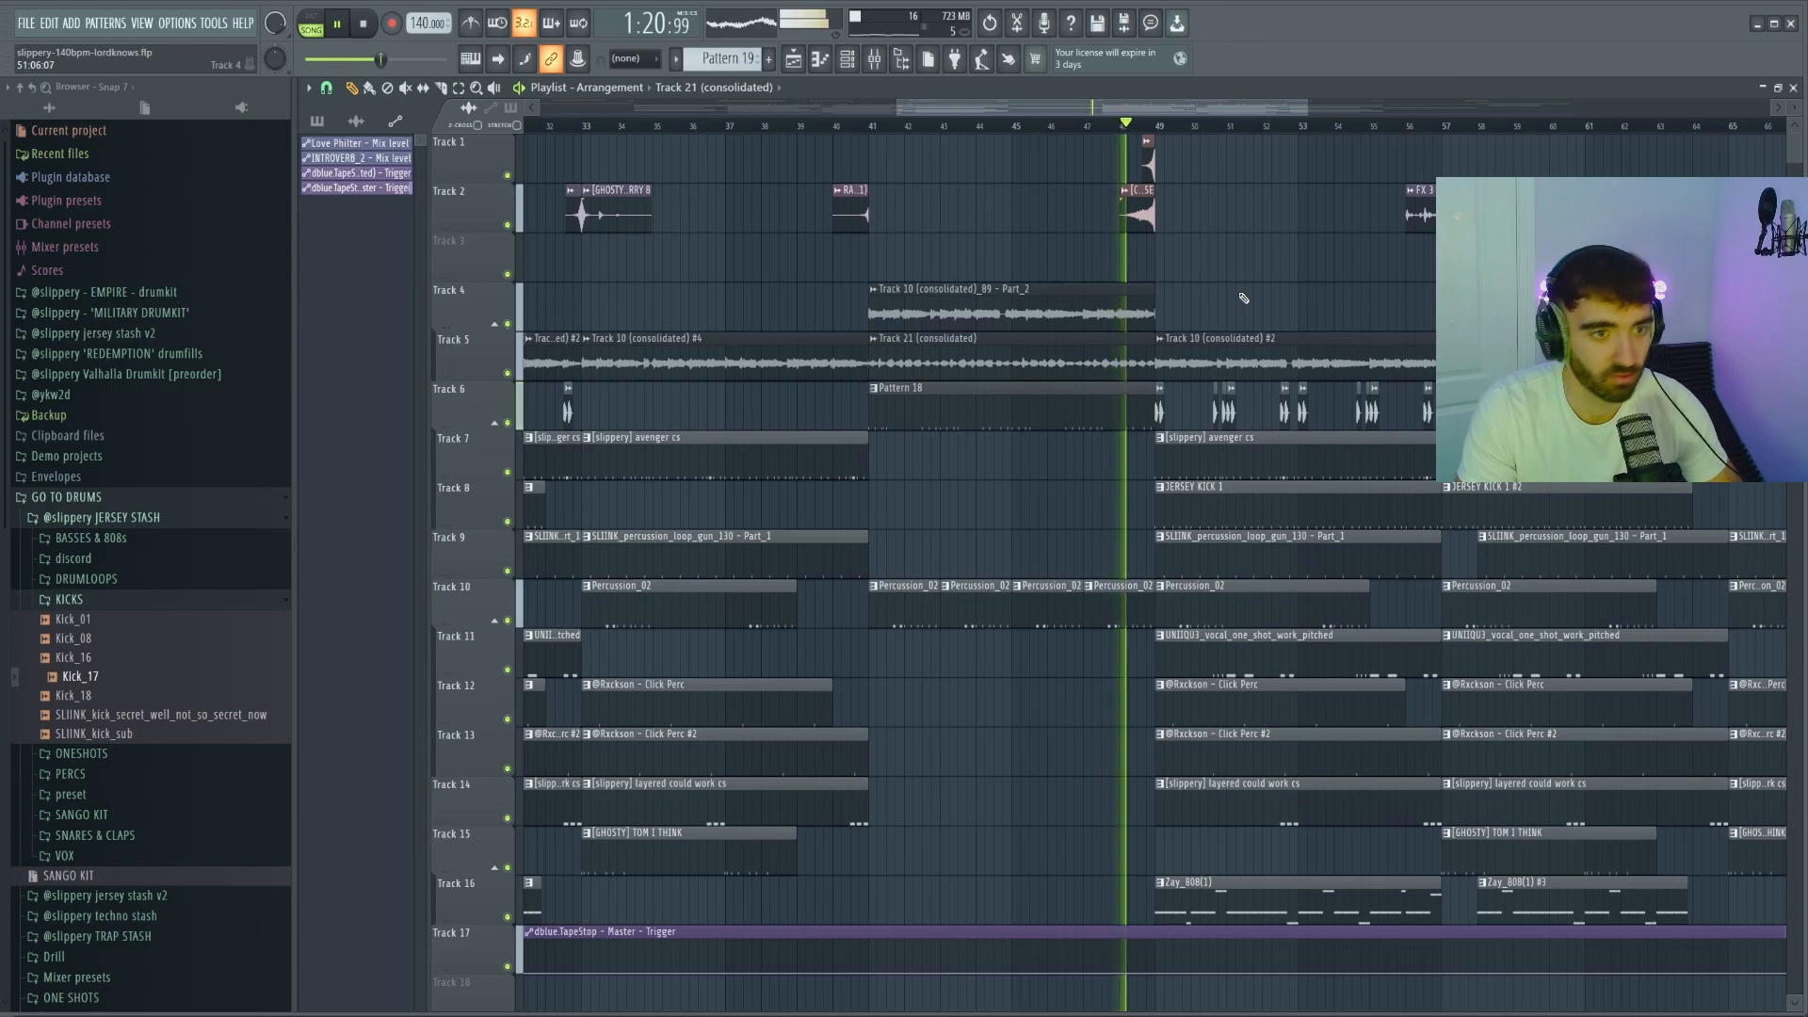
scroll(1243, 297, down, 2)
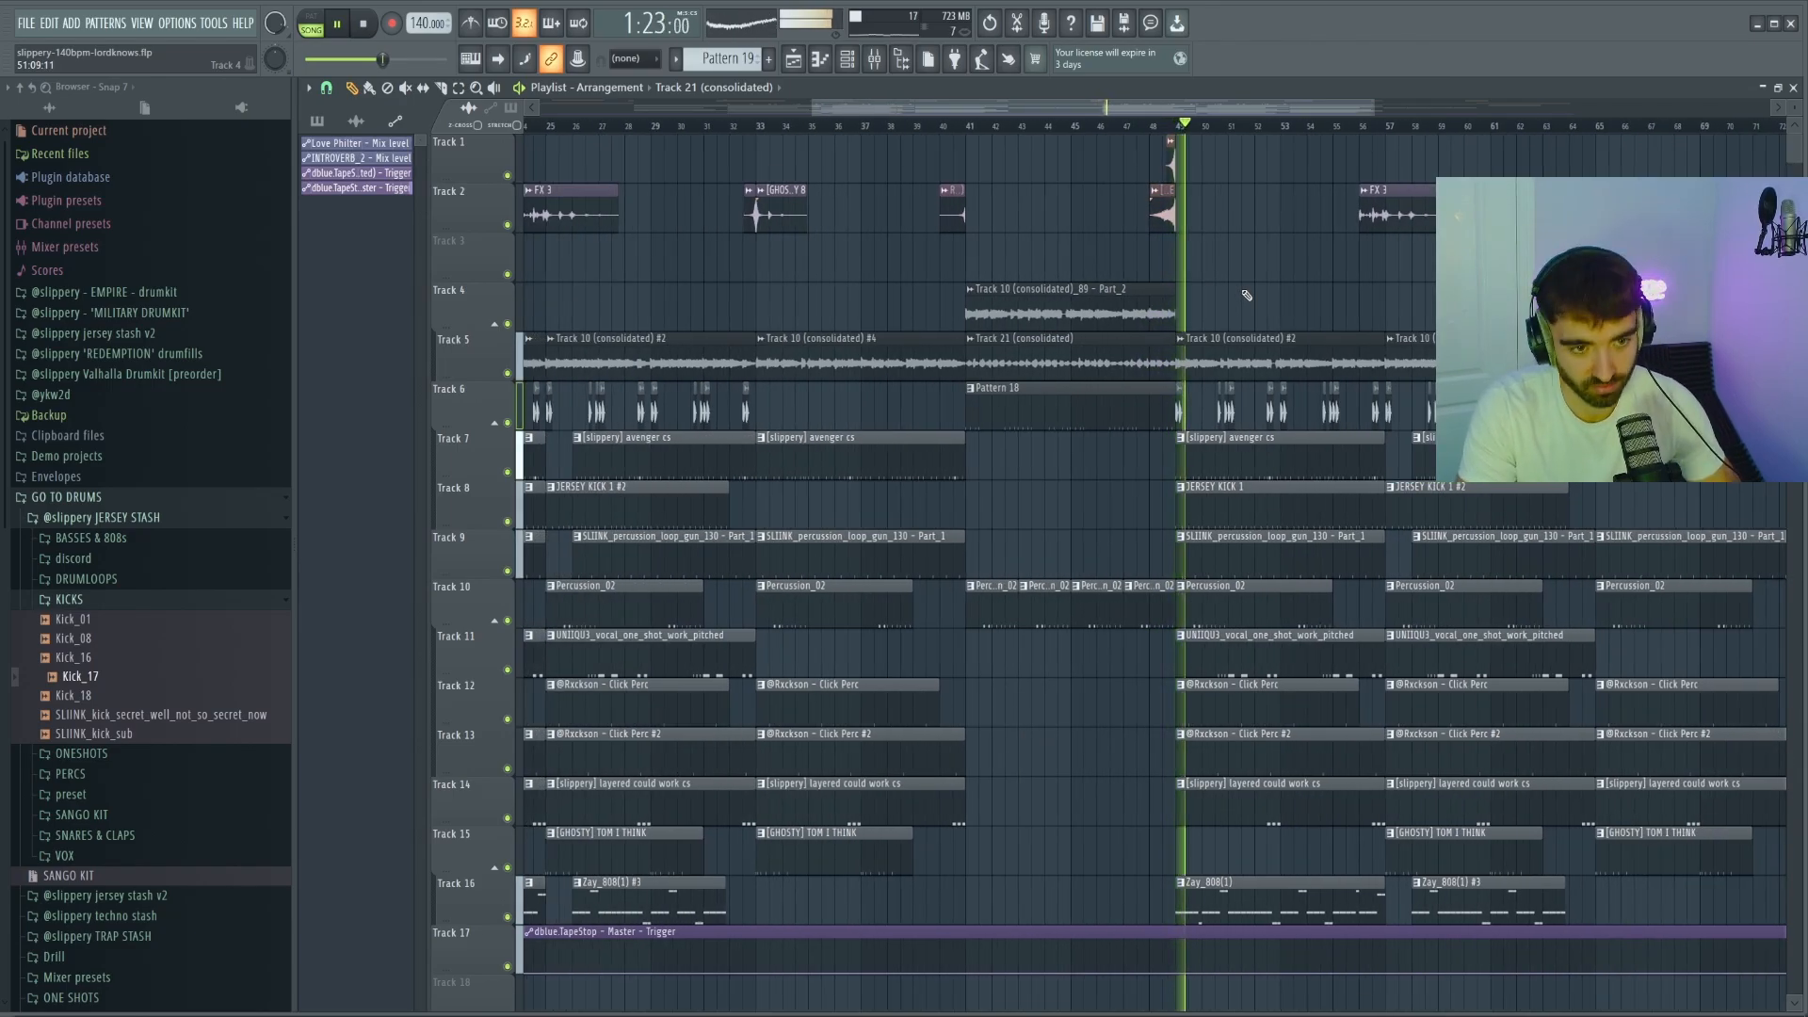
scroll(1244, 287, down, 2)
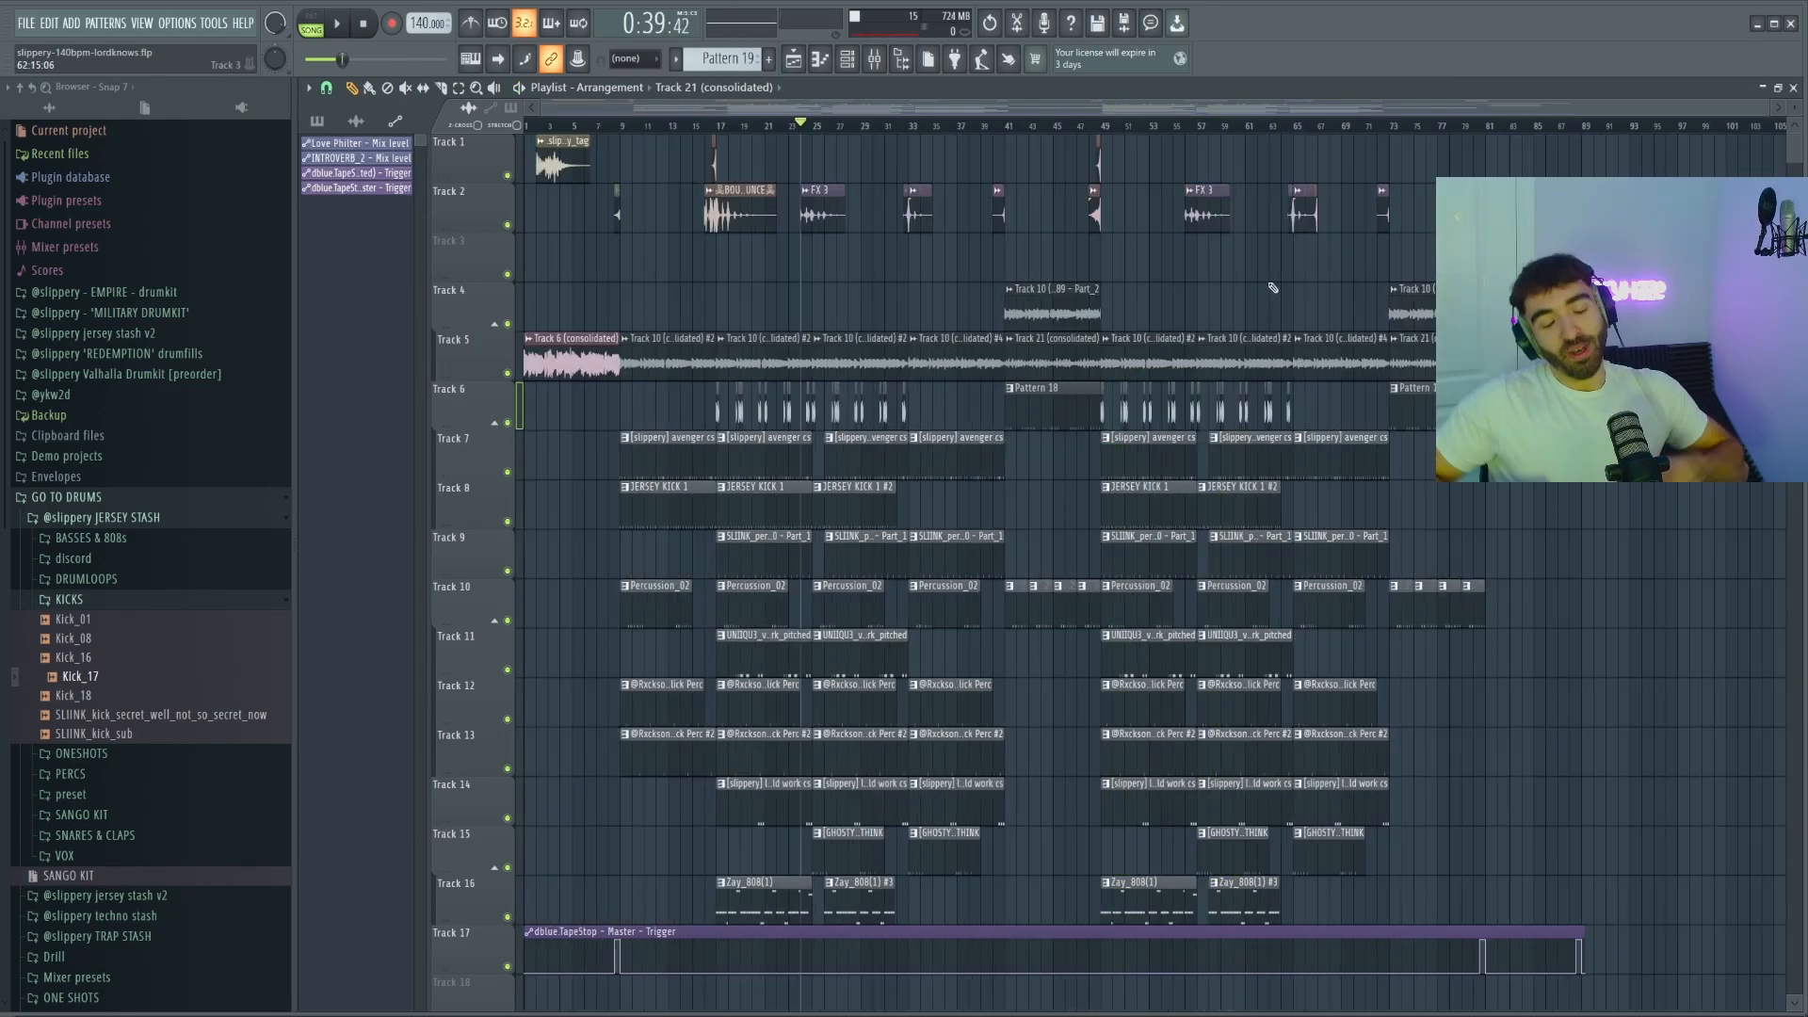